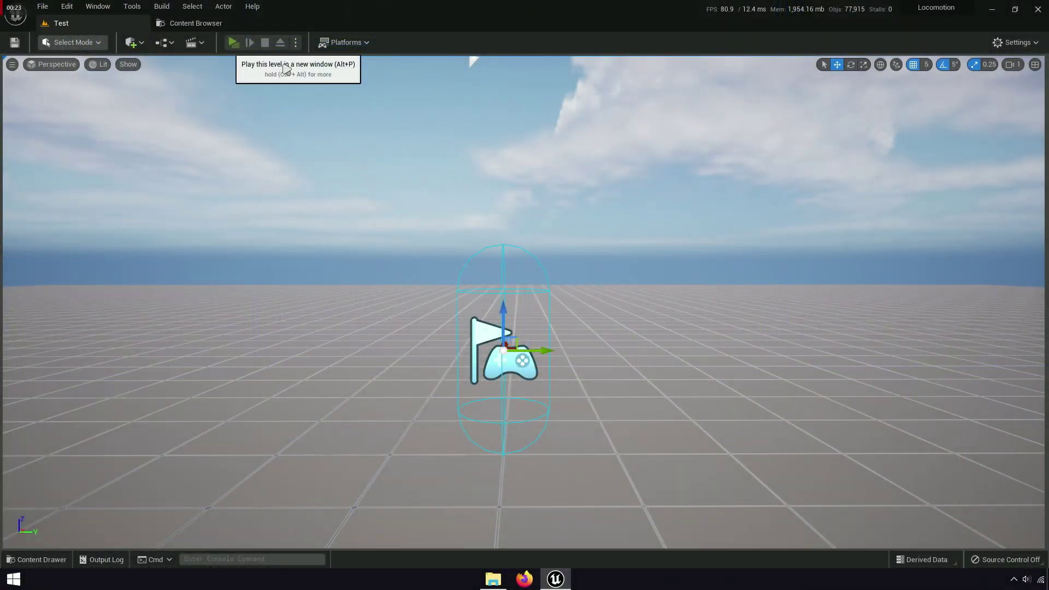
Start a standalone play session, then fire, crouch and reload the rifle.
click(233, 43)
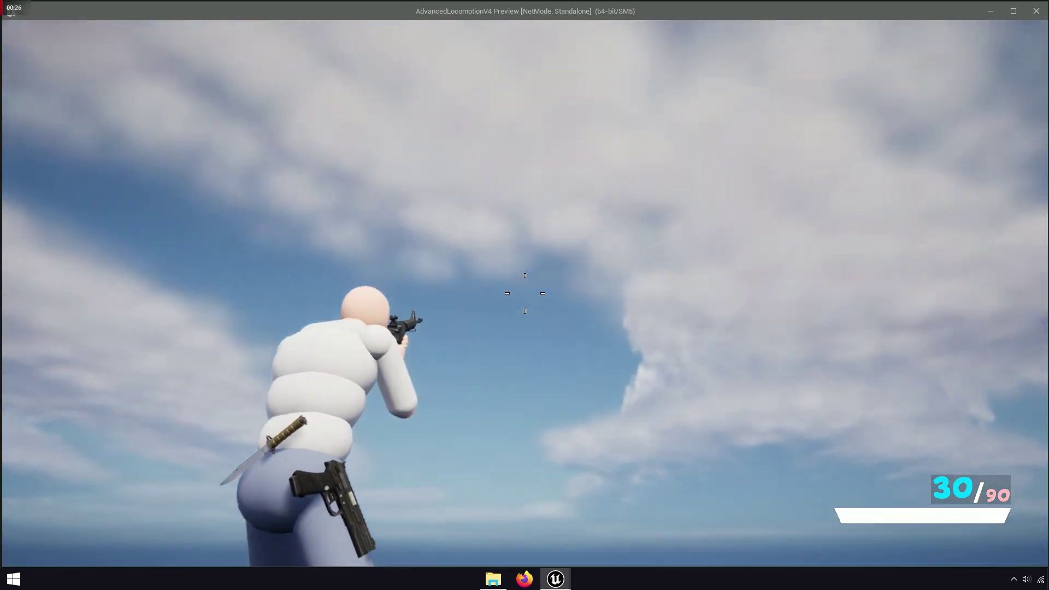
click(525, 294)
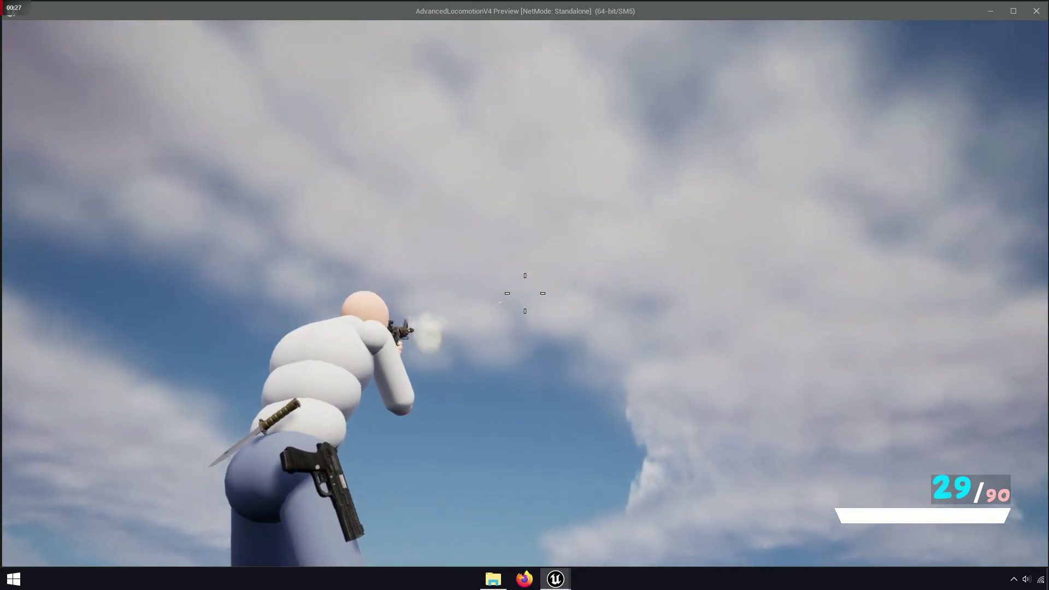
key(c)
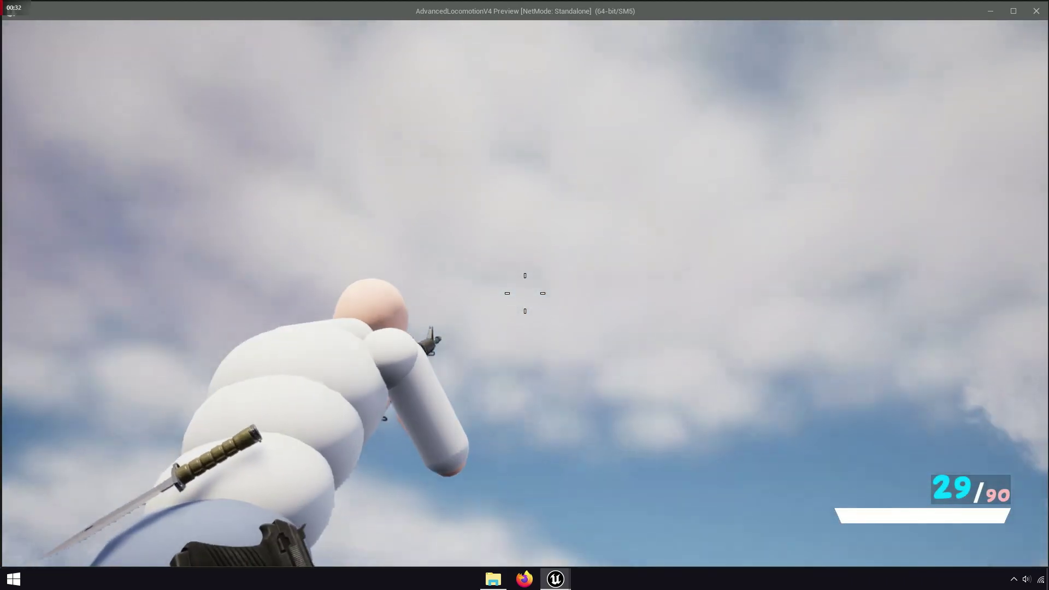
click(525, 294)
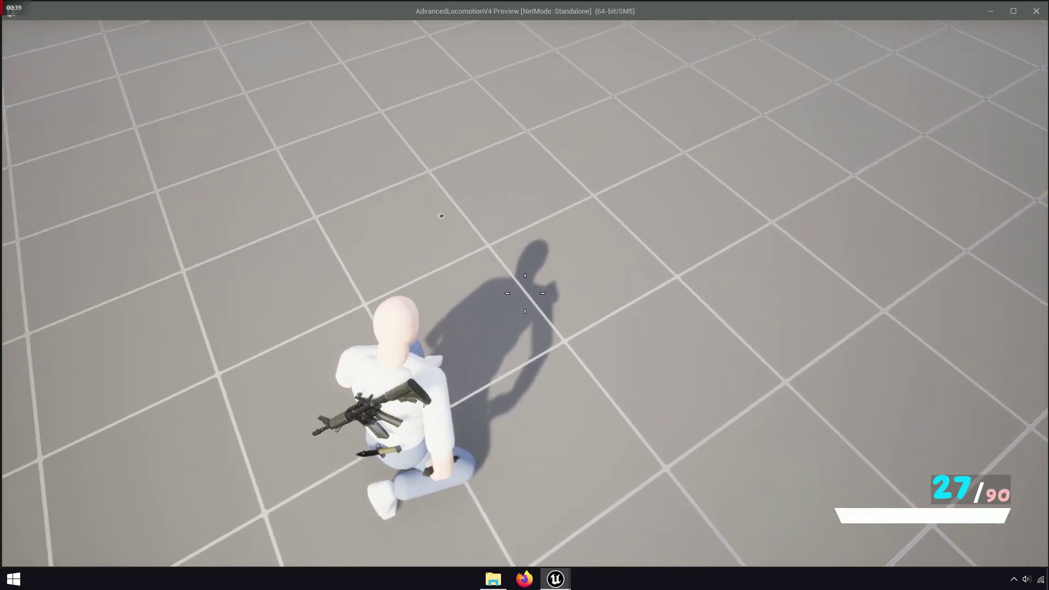
key(r)
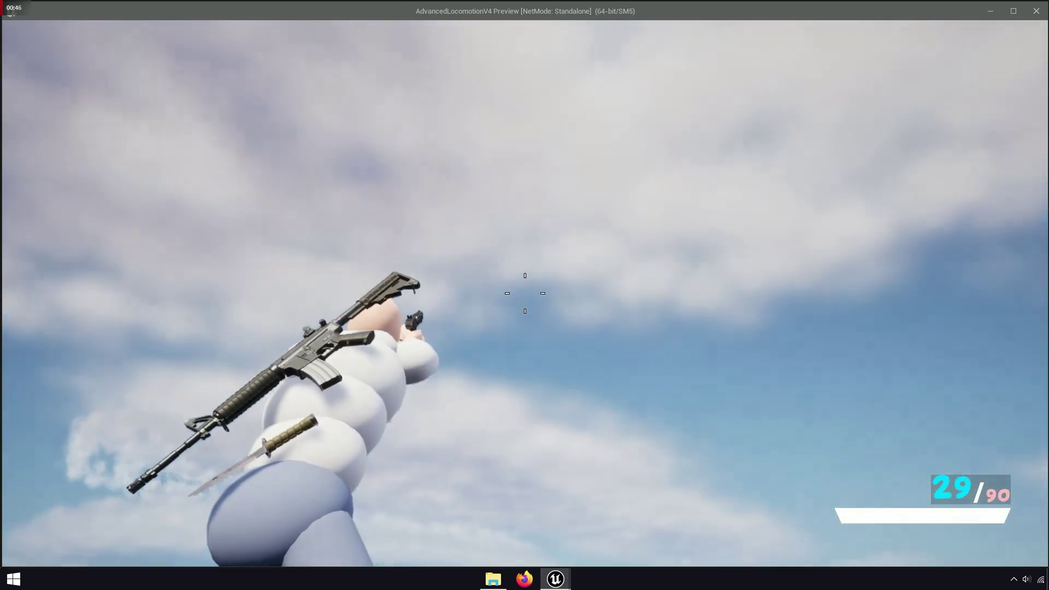
click(524, 293)
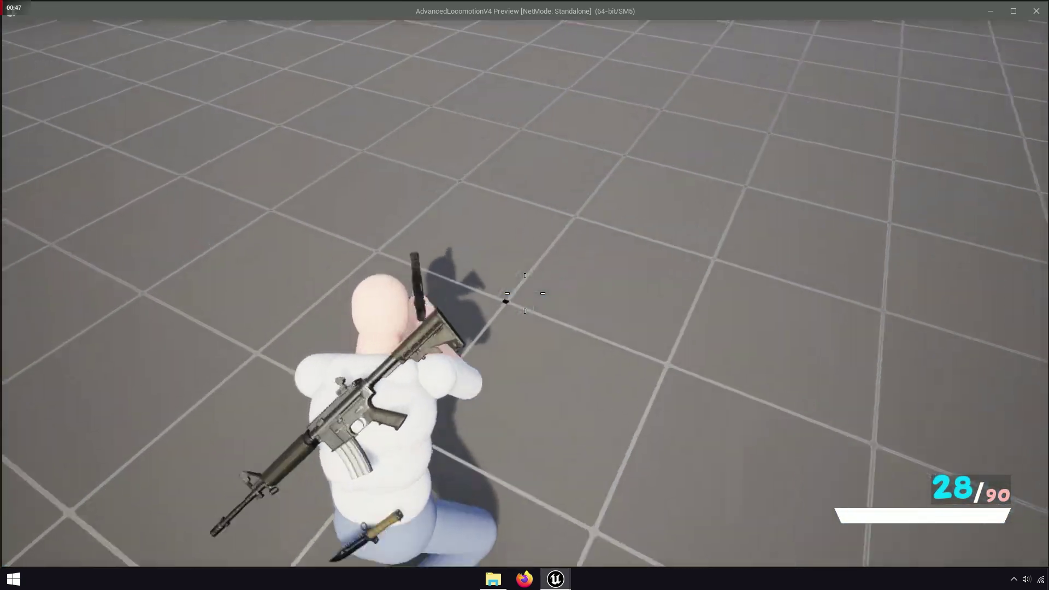
Switch to the pistol for three shots, back to the rifle for one, then exit play.
key(v)
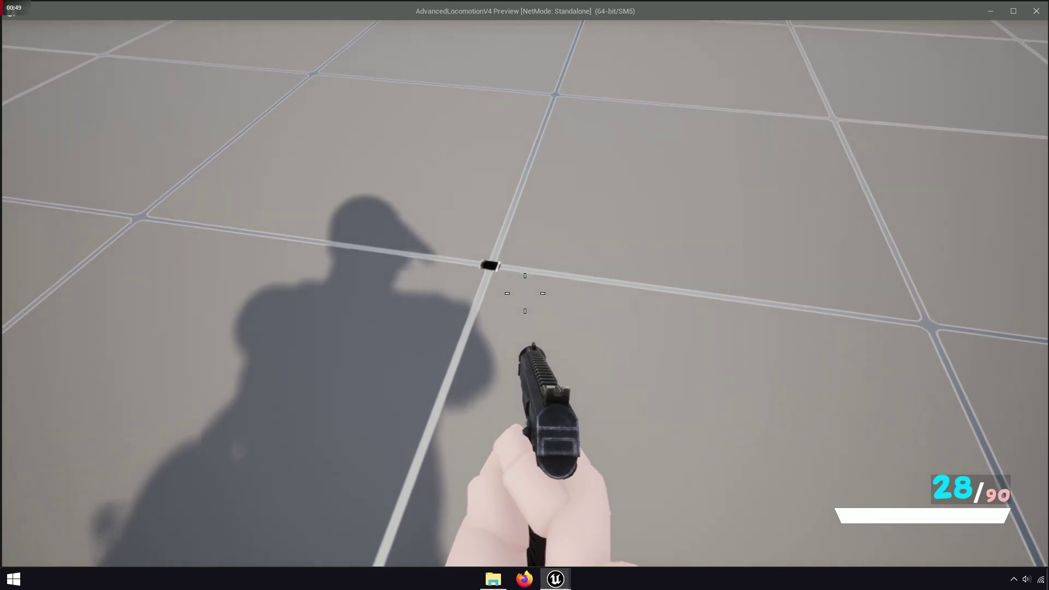
click(525, 294)
click(525, 294)
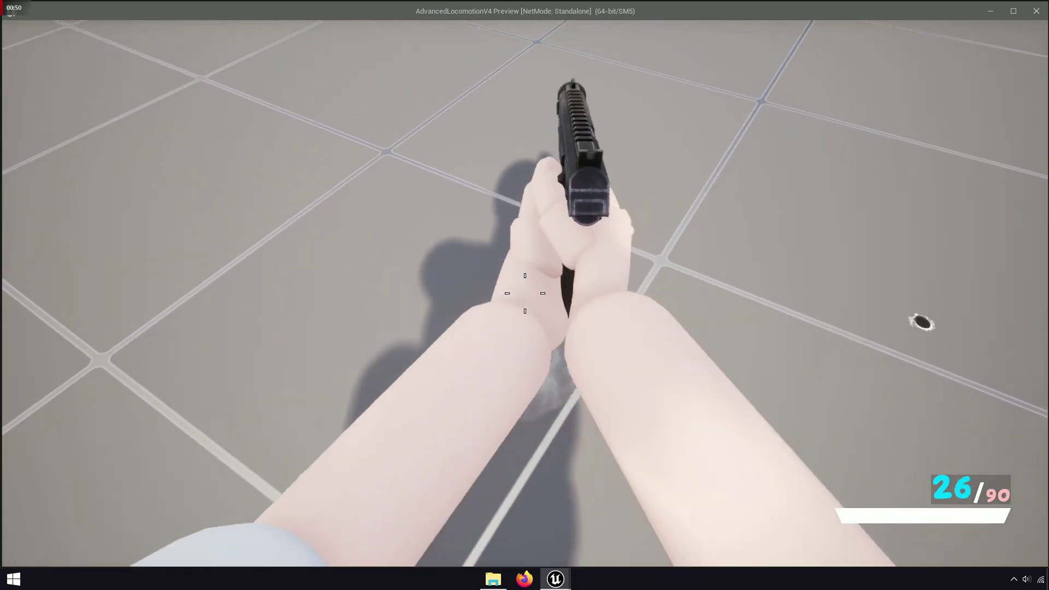
click(524, 294)
key(v)
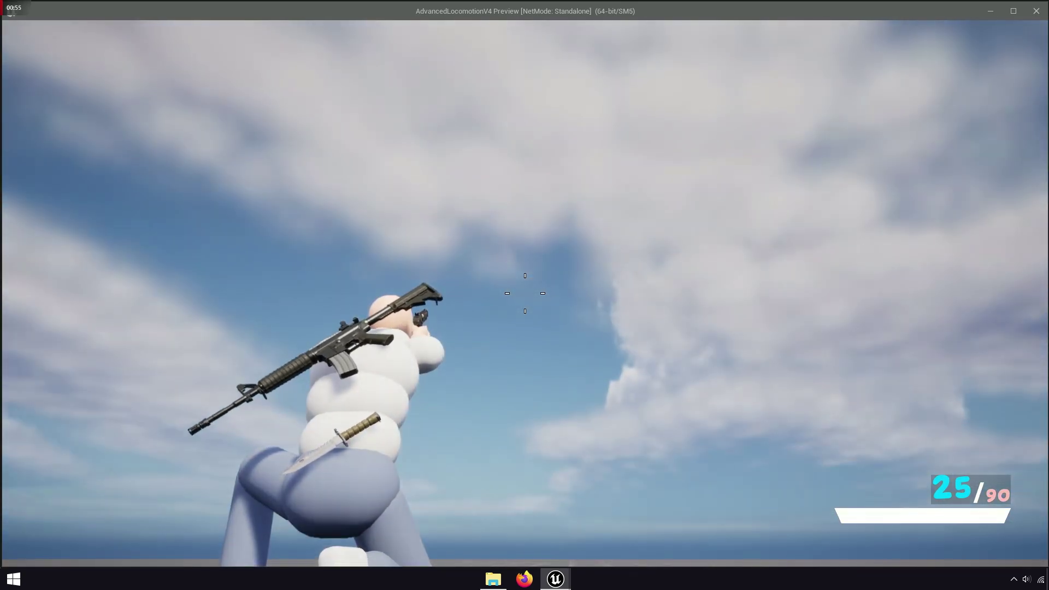
click(525, 294)
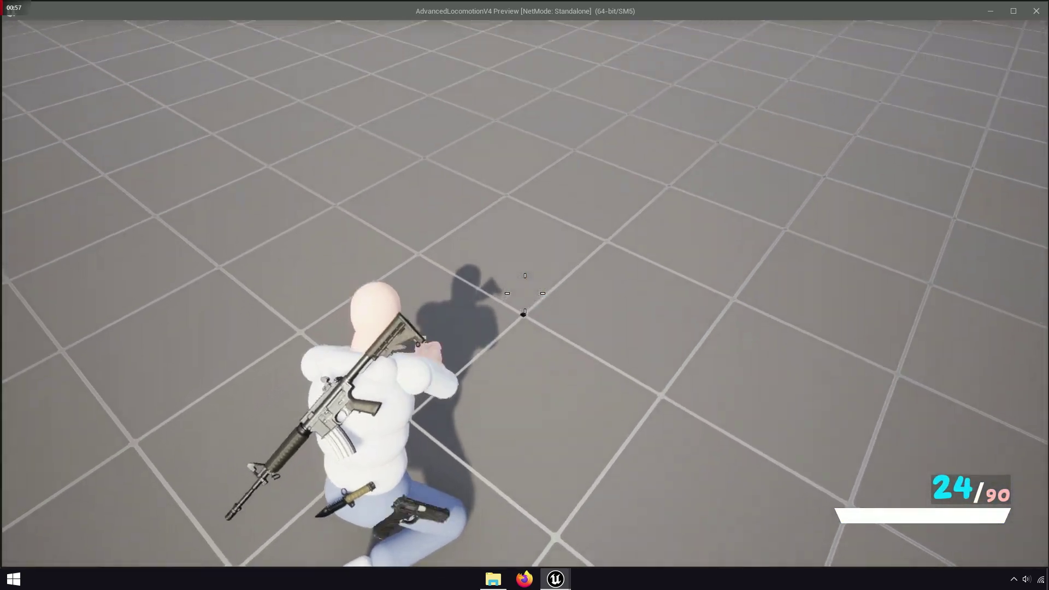
key(Escape)
Open the Rifle blueprint from the Weapon folder and bring up its EventGraph.
click(194, 23)
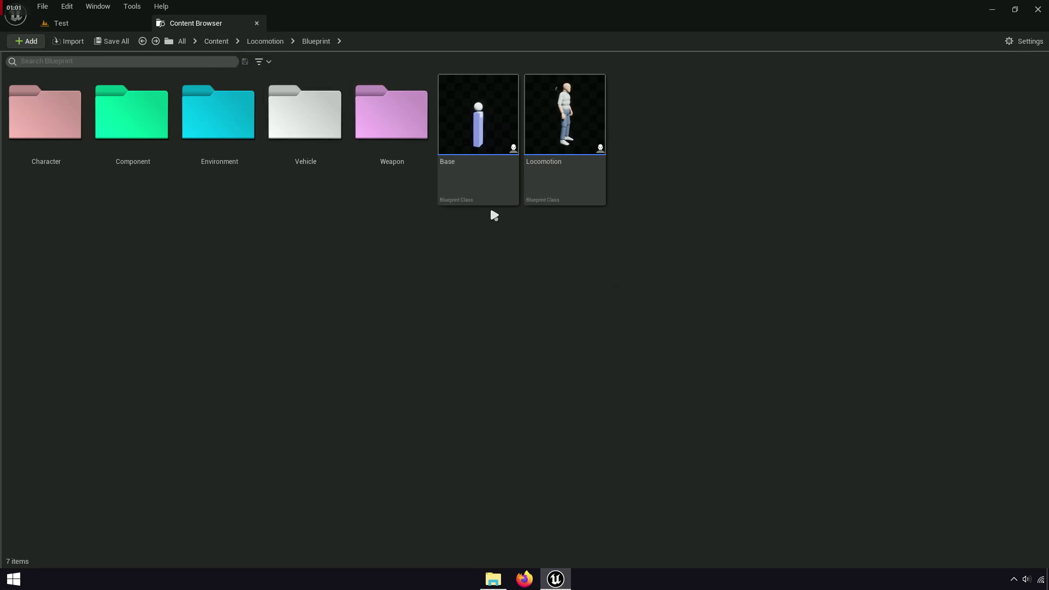
double_click(407, 167)
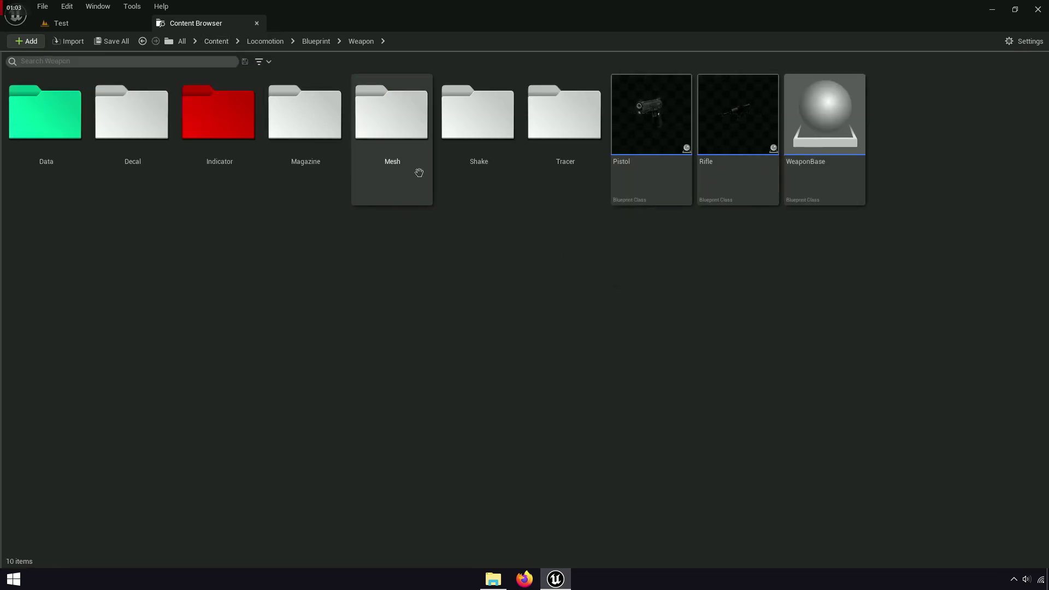
click(751, 185)
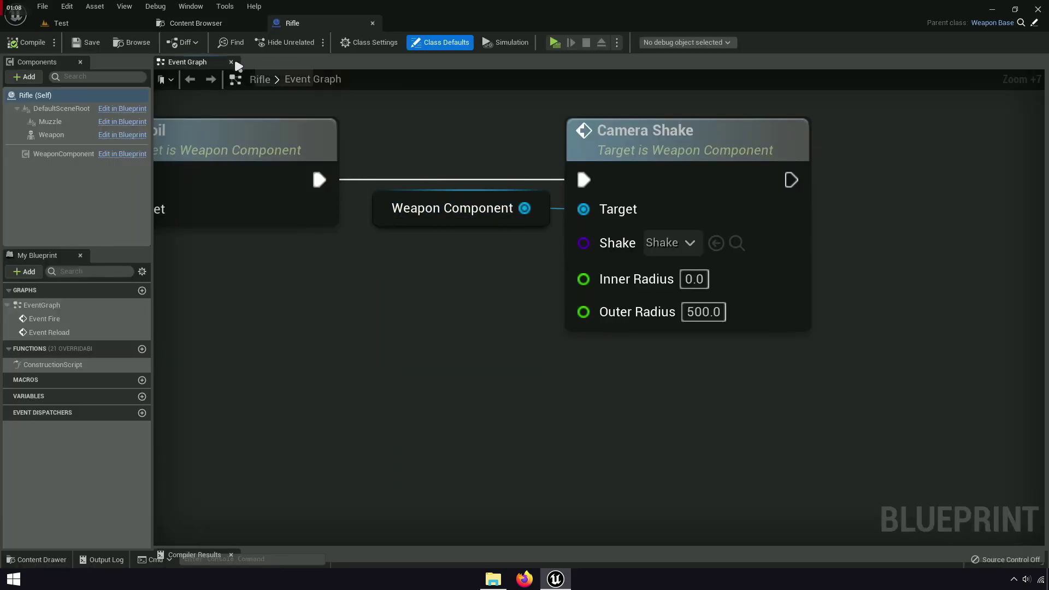
click(232, 62)
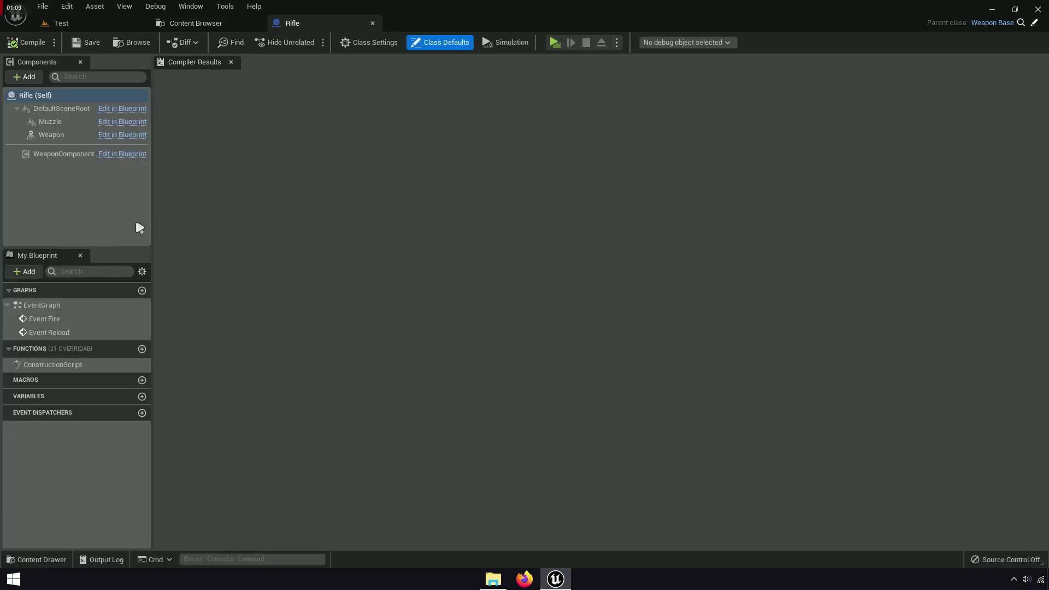
double_click(41, 305)
Move the Decal node up out of the Line Trace firing chain.
scroll(658, 287, up, 3)
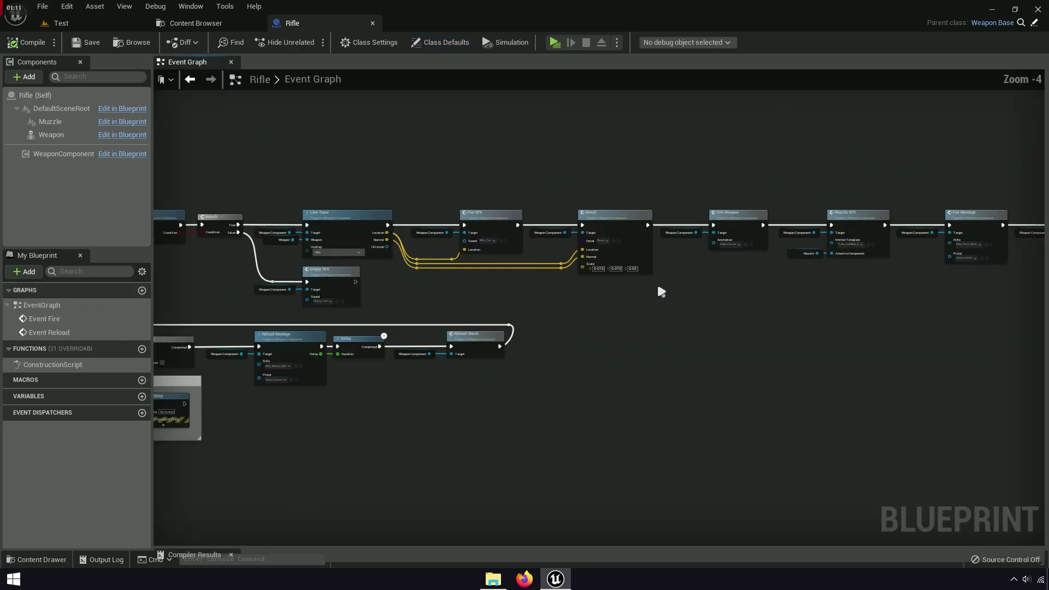
scroll(515, 302, up, 2)
mouse_move(514, 302)
right_down()
mouse_move(623, 295)
mouse_move(540, 313)
right_up()
scroll(497, 218, up, 4)
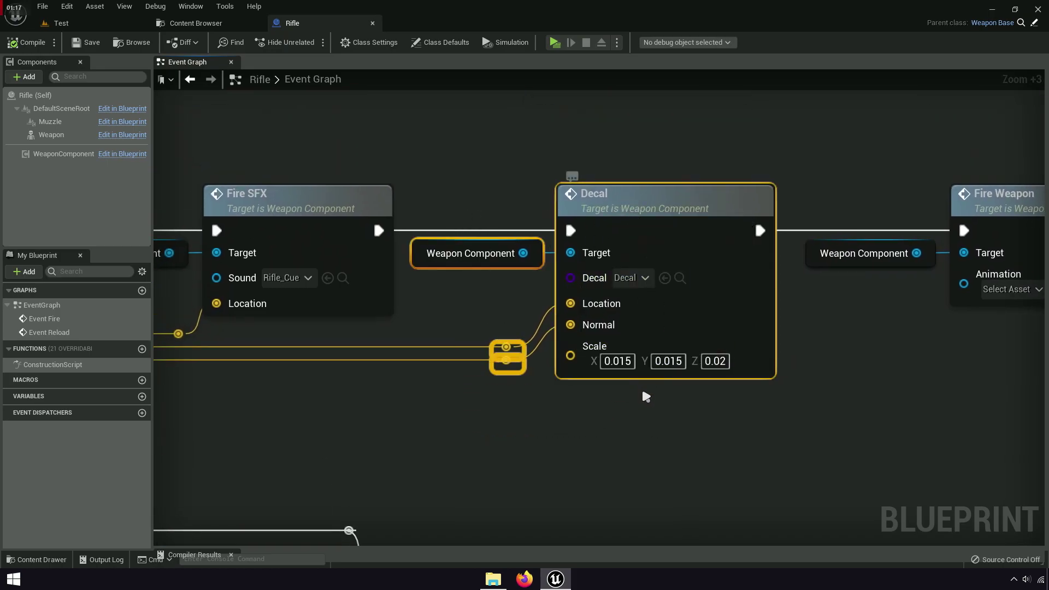
right_drag(556, 435, 880, 441)
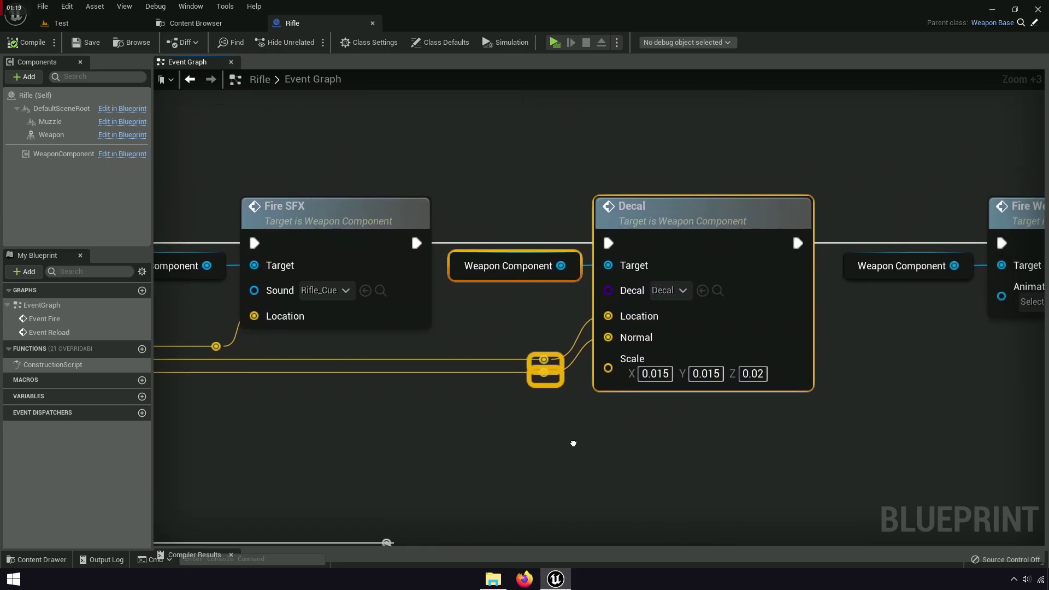
scroll(796, 434, down, 3)
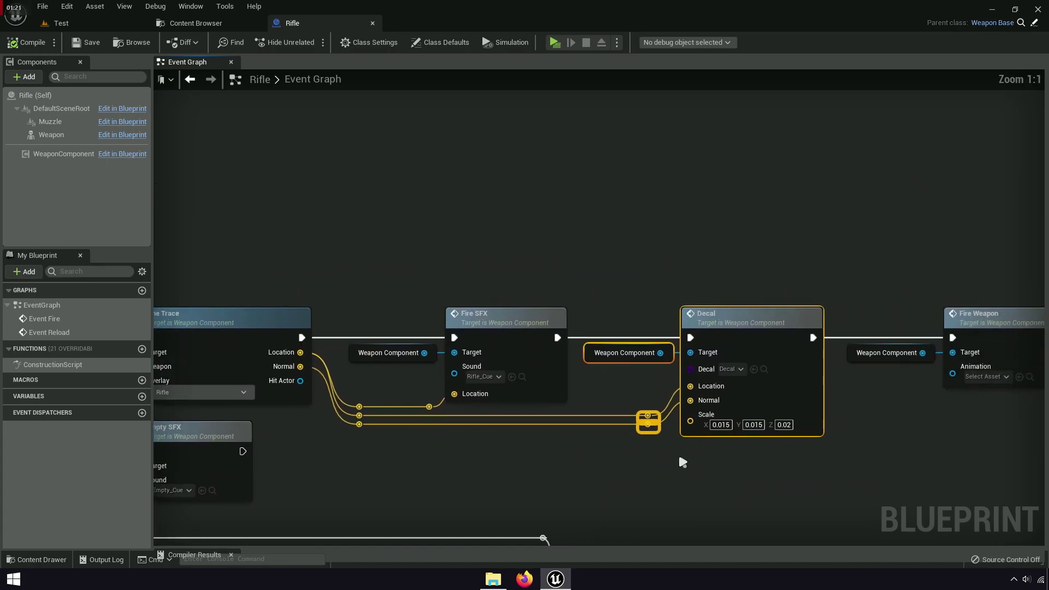
drag(760, 344, 646, 143)
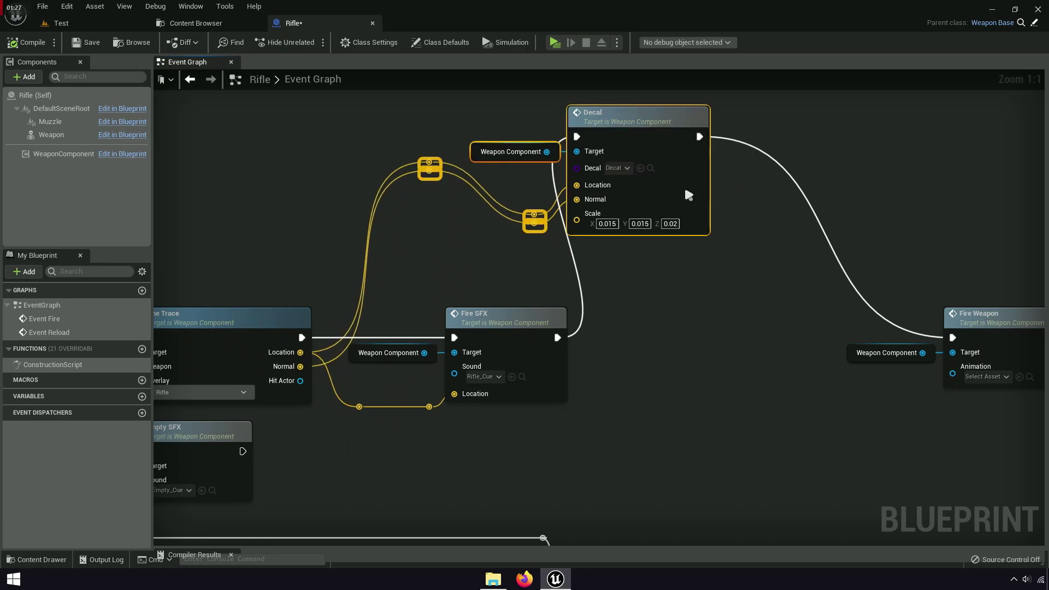
Delete the Decal node and its inputs from the Rifle's fire graph.
right_click(639, 121)
click(672, 146)
right_drag(573, 343, 449, 329)
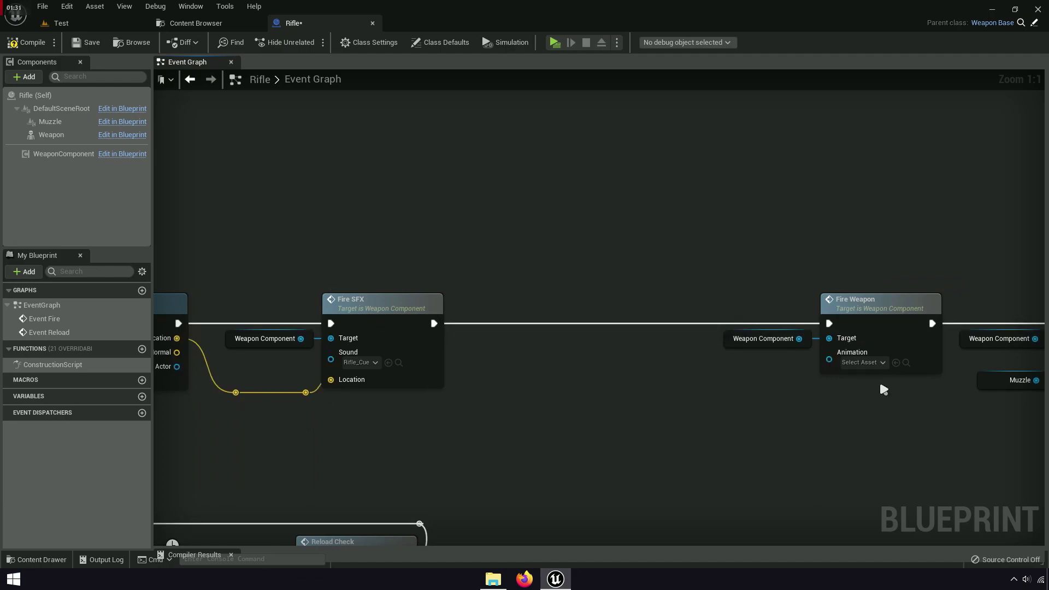
scroll(880, 380, down, 3)
Shift the nodes after Fire SFX left to close the gap, then return to the Weapon folder.
drag(551, 289, 1045, 449)
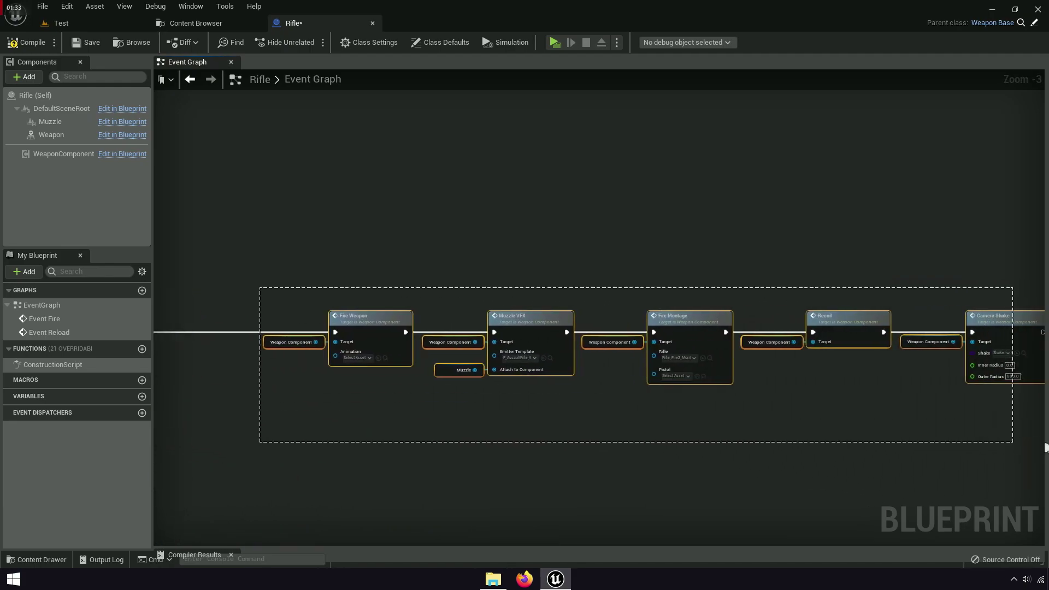
right_drag(340, 452, 655, 427)
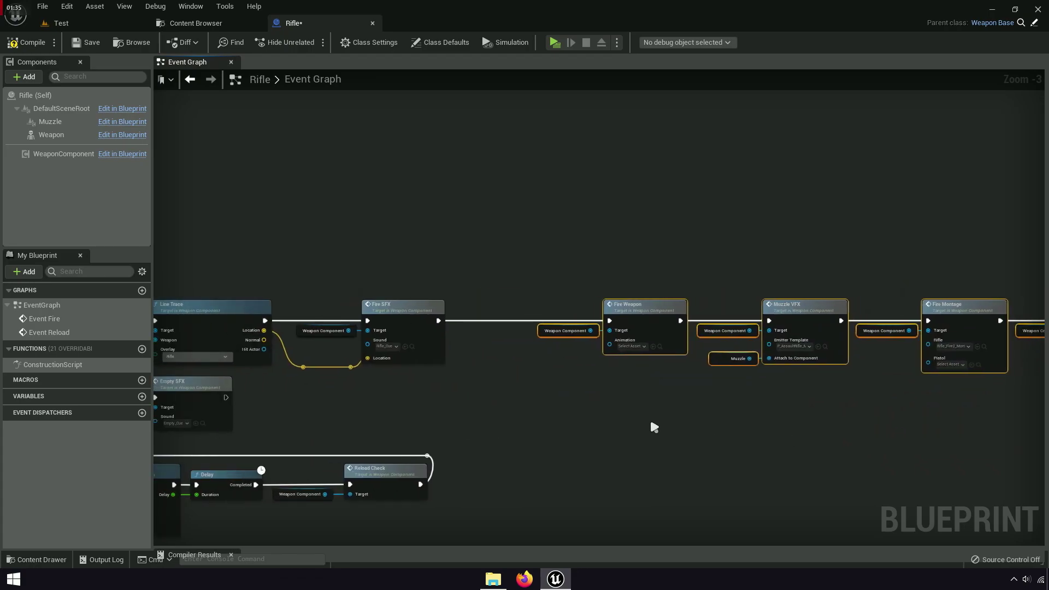
drag(654, 427, 481, 392)
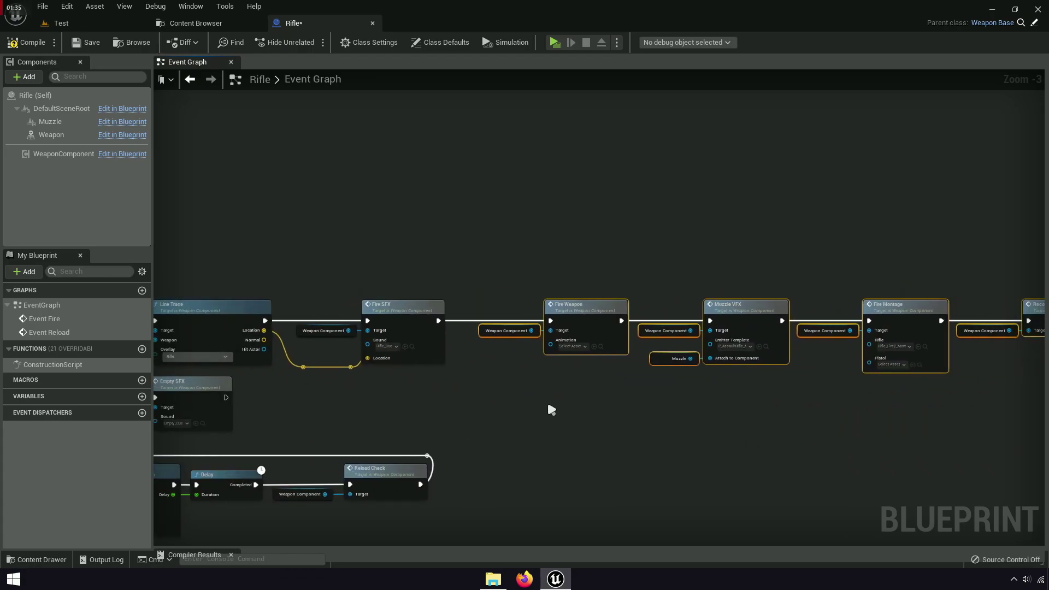
click(481, 392)
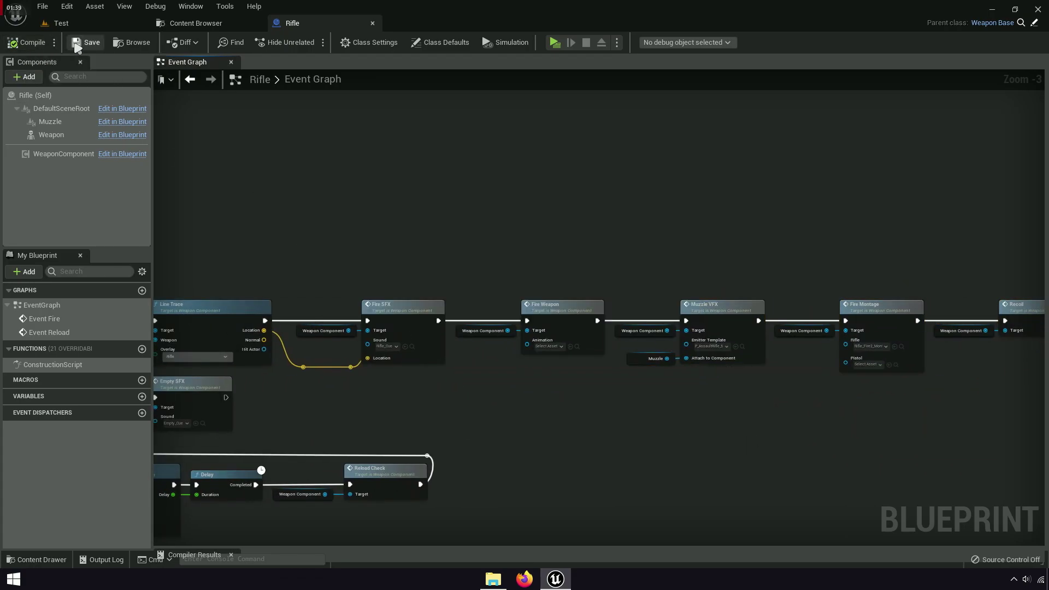
click(212, 24)
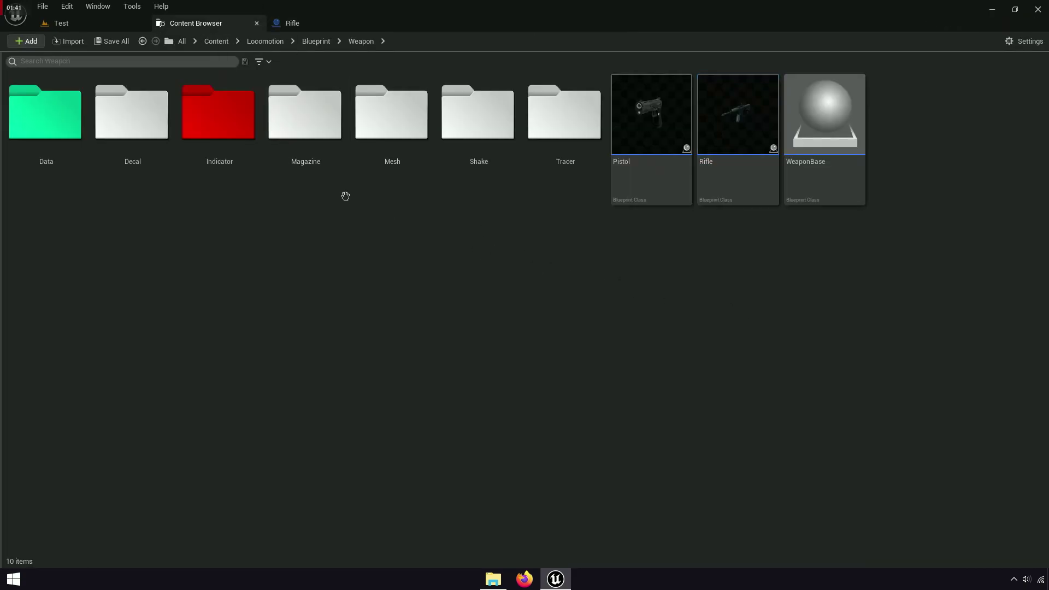
click(315, 41)
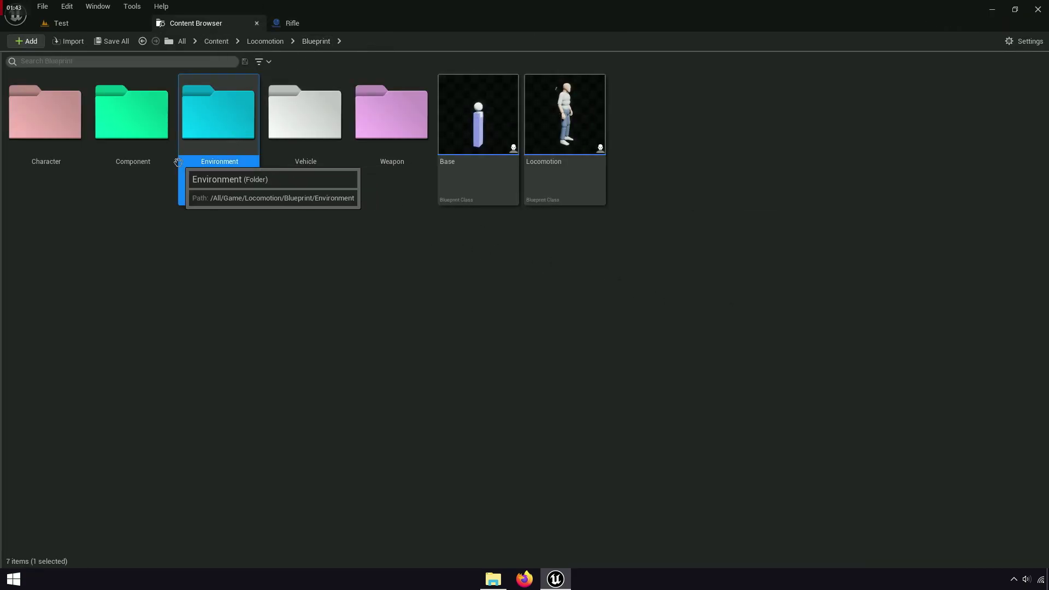
double_click(153, 162)
click(200, 187)
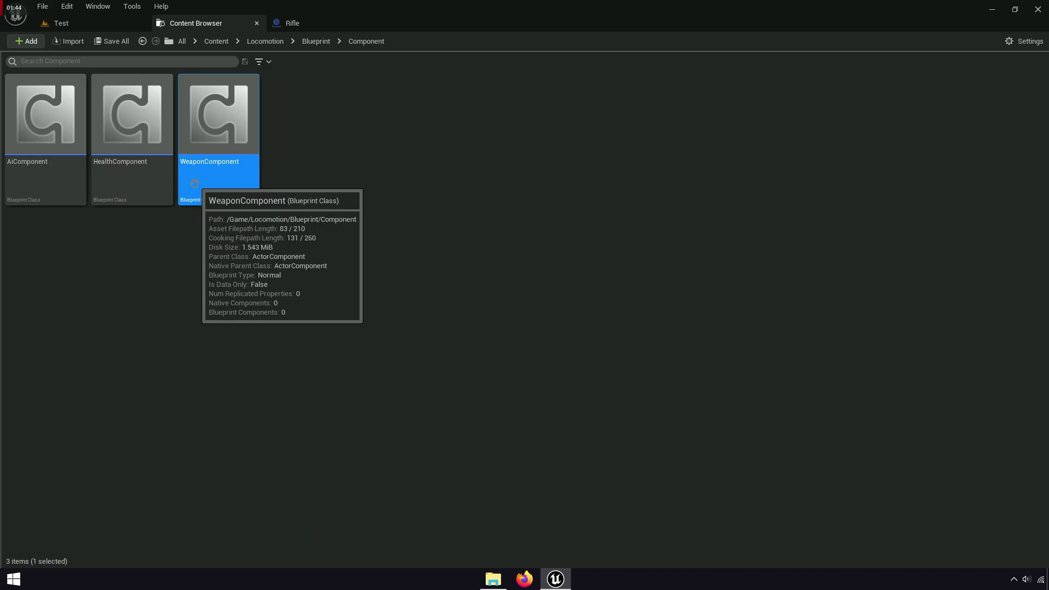
double_click(244, 179)
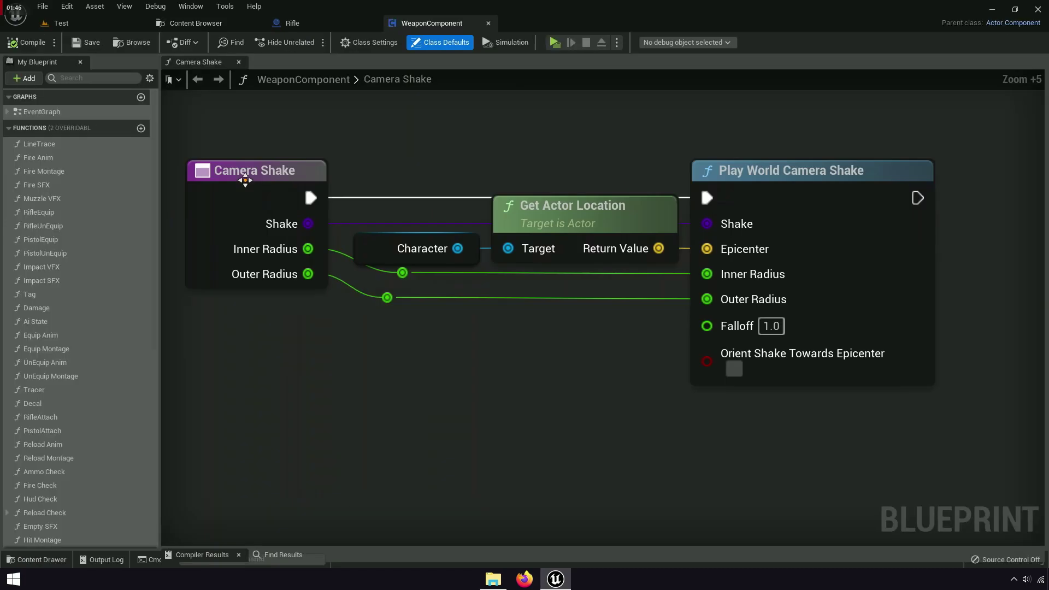
click(239, 62)
double_click(45, 144)
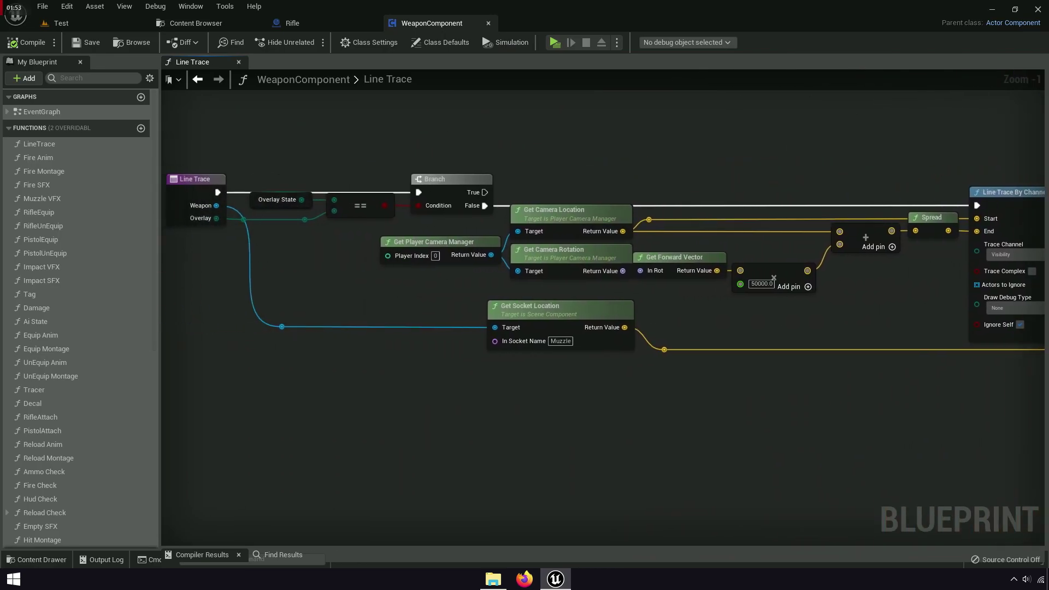
right_drag(1028, 403, 852, 387)
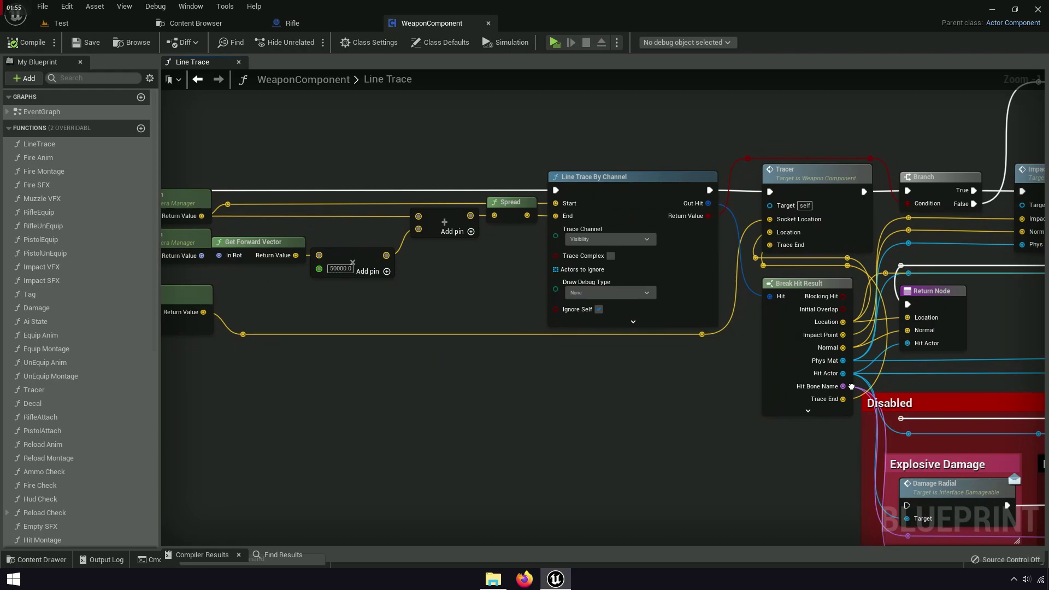
scroll(851, 387, down, 2)
right_drag(851, 387, 476, 362)
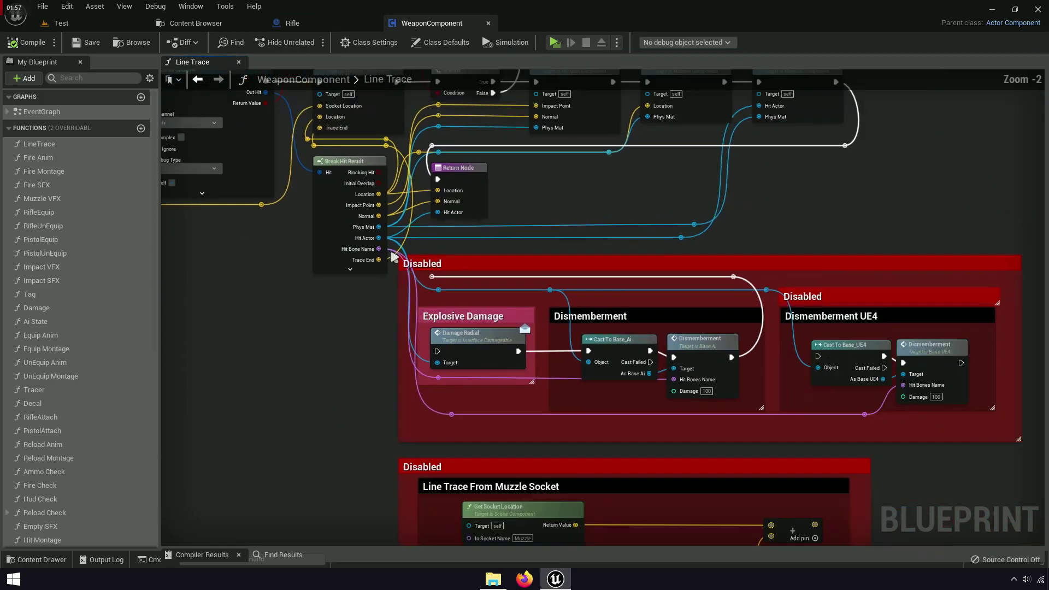
scroll(384, 295, up, 2)
mouse_move(385, 295)
right_down()
mouse_move(512, 382)
mouse_move(529, 516)
right_up()
scroll(569, 381, up, 2)
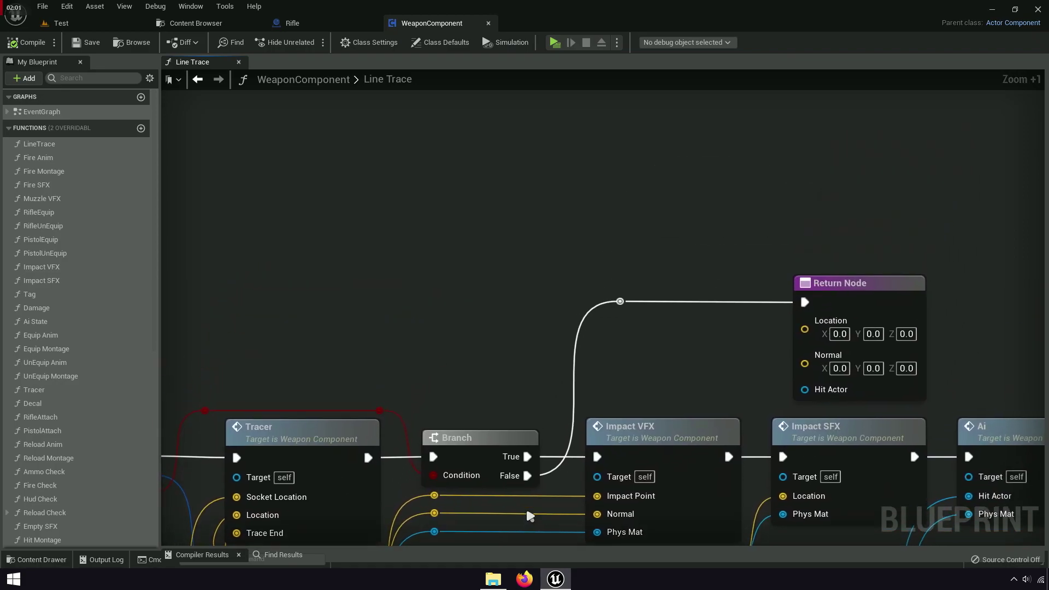
Add a Decal function call to the Line Trace graph above the Return Node.
text(de)
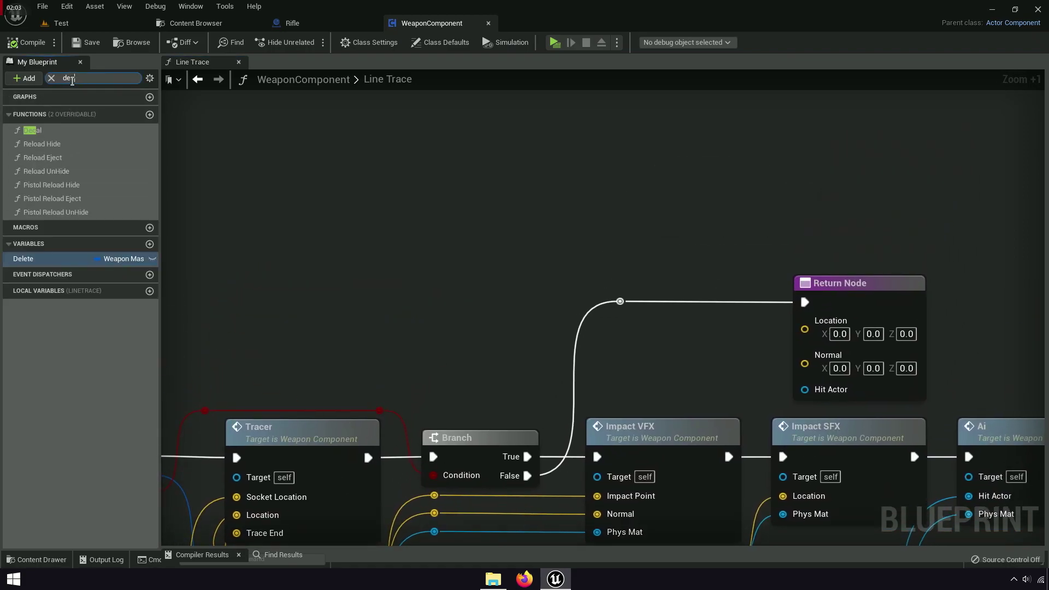
text(cal)
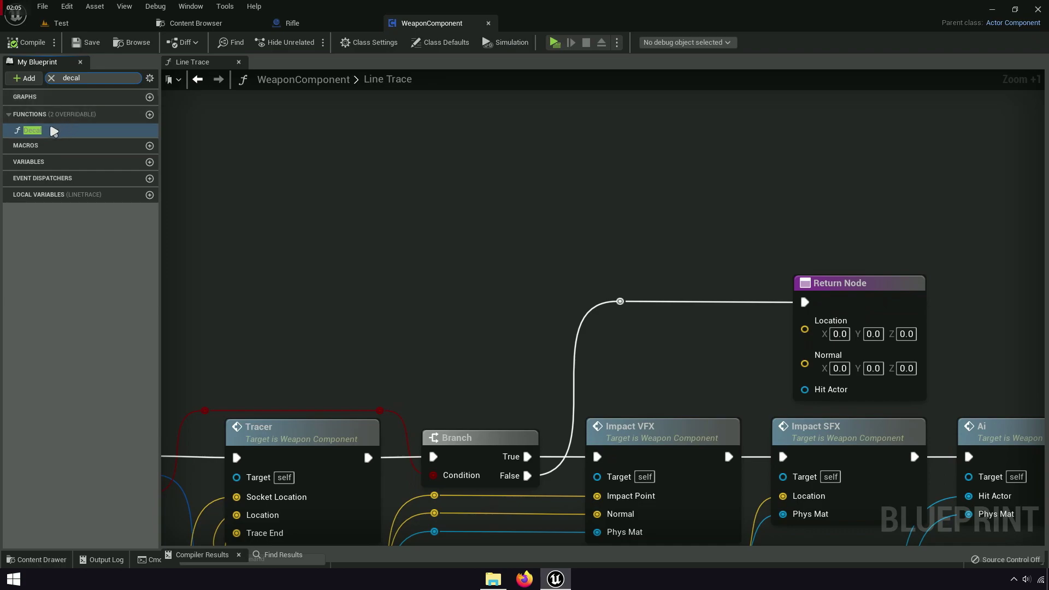
drag(705, 215, 554, 146)
drag(654, 164, 647, 116)
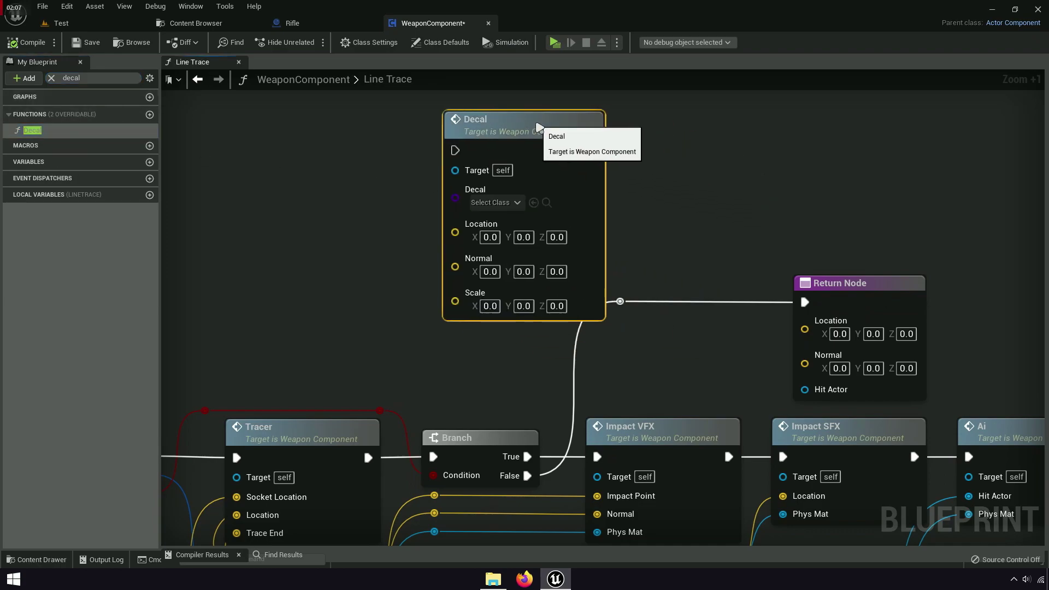
mouse_move(695, 328)
right_down()
mouse_move(618, 237)
mouse_move(603, 194)
right_up()
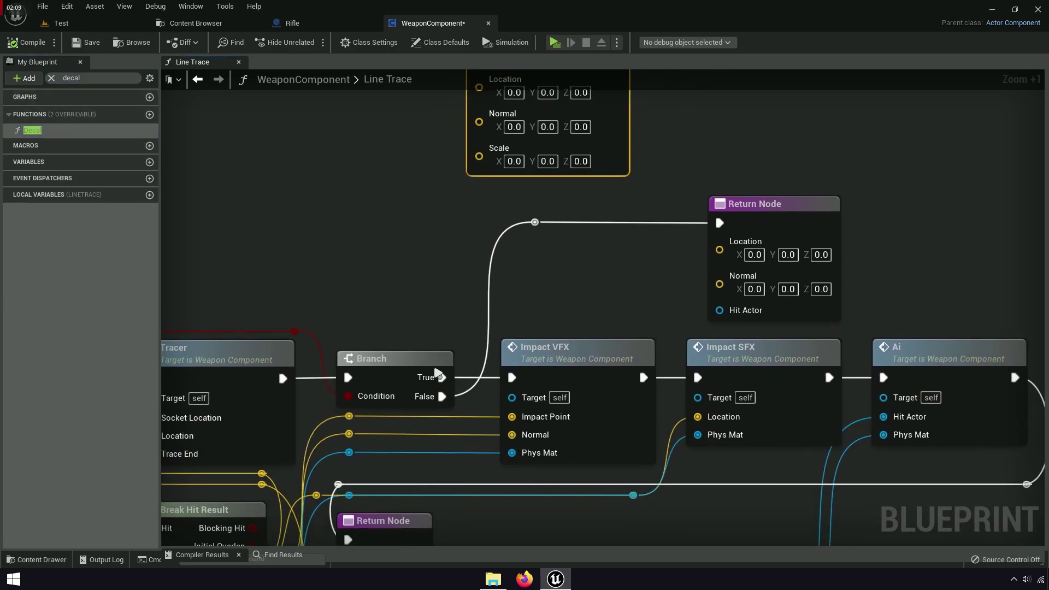
Wire the Branch's True output into the Decal call.
right_drag(439, 383, 684, 409)
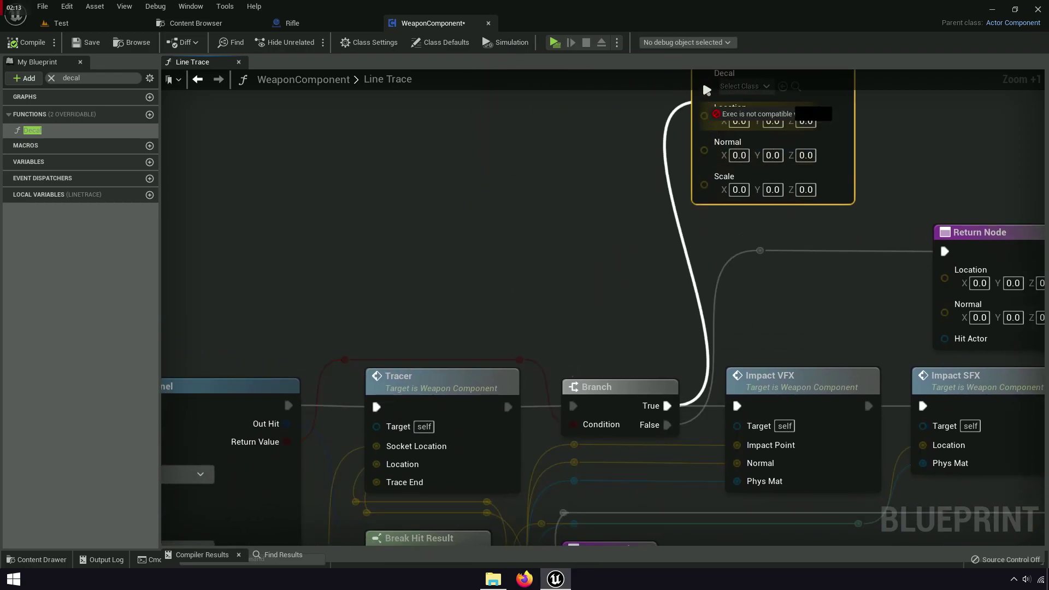
mouse_move(707, 89)
mouse_down()
mouse_move(716, 276)
mouse_move(707, 280)
mouse_up()
scroll(706, 281, down, 2)
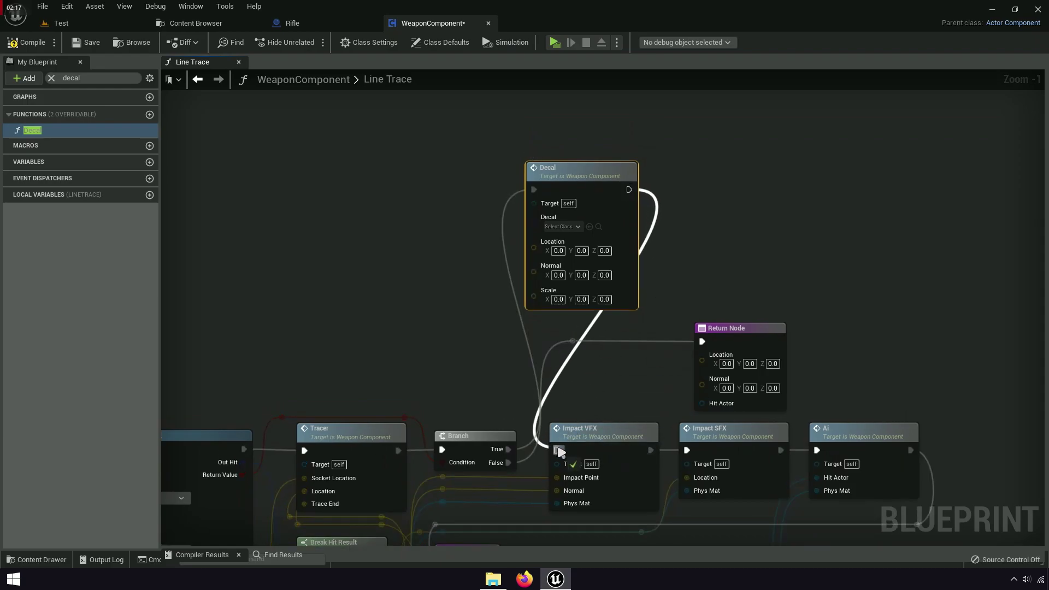
right_drag(601, 293, 622, 241)
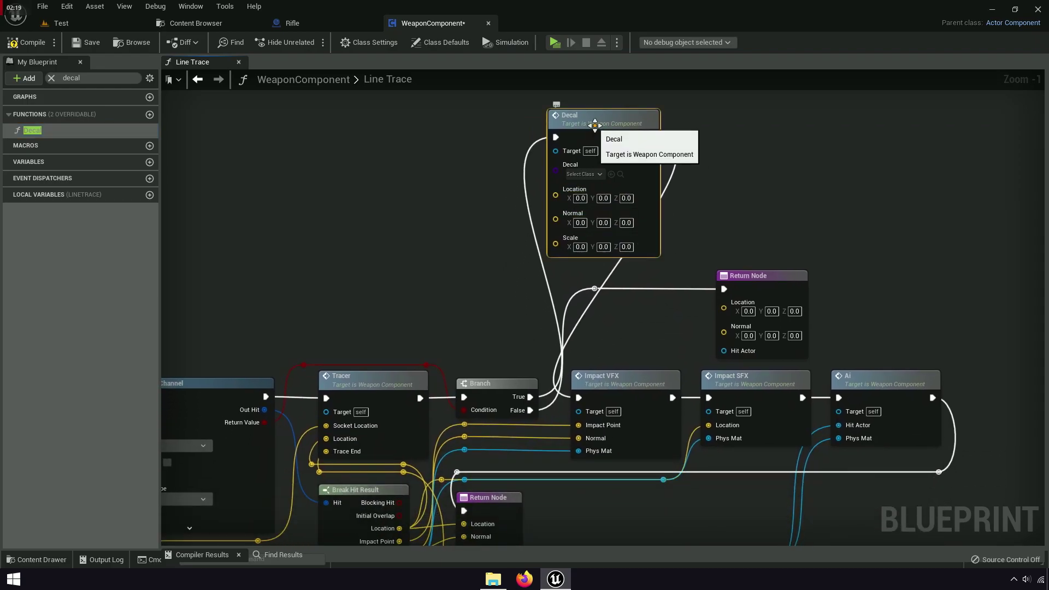
Feed the trace's hit Location and Normal into the Decal's inputs.
text(cT)
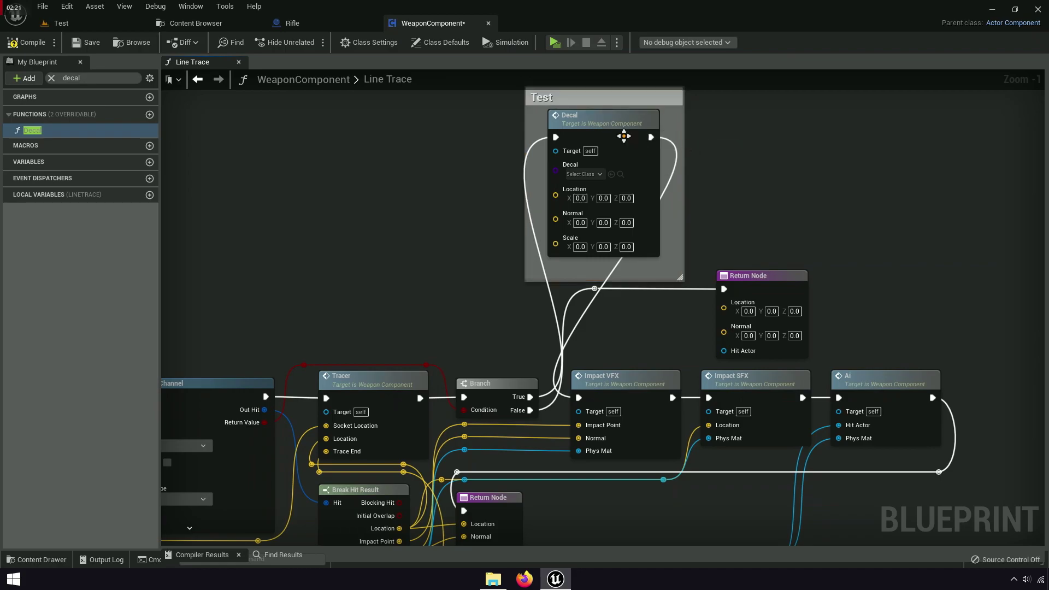
drag(466, 539, 398, 421)
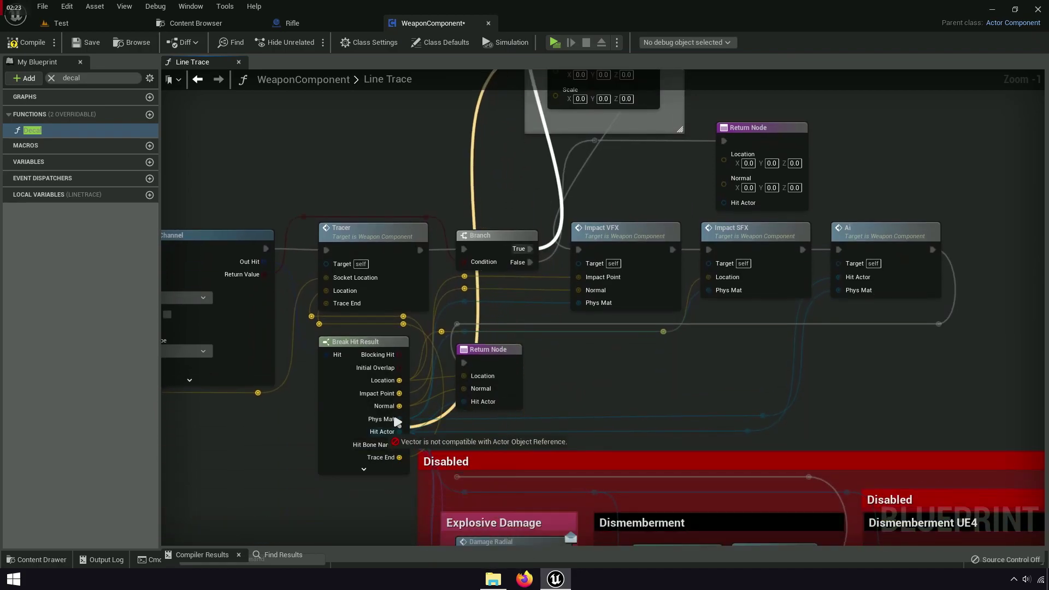
drag(387, 386, 389, 382)
scroll(389, 383, down, 1)
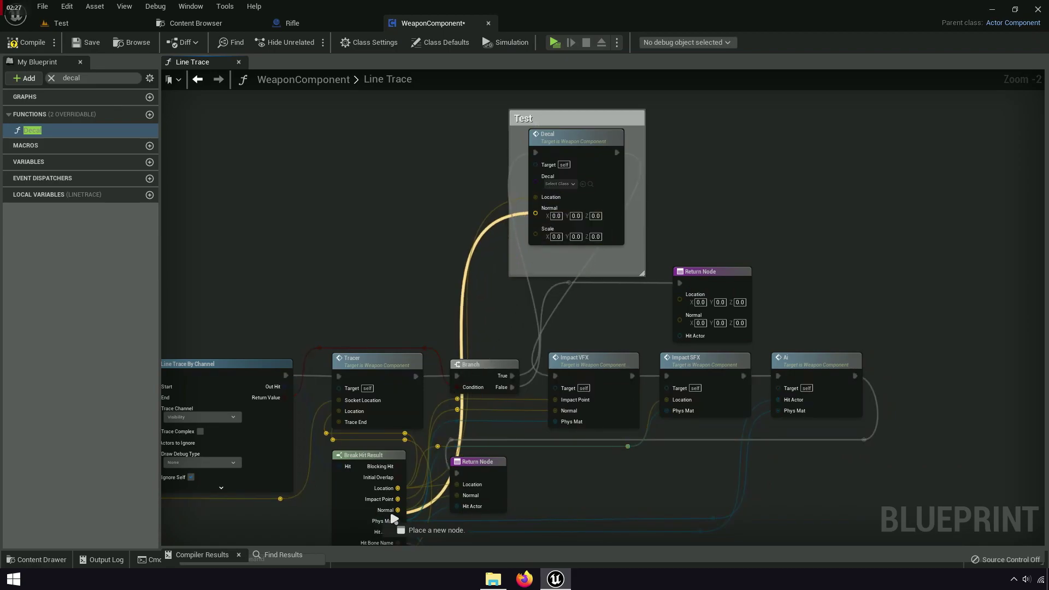
scroll(548, 235, up, 3)
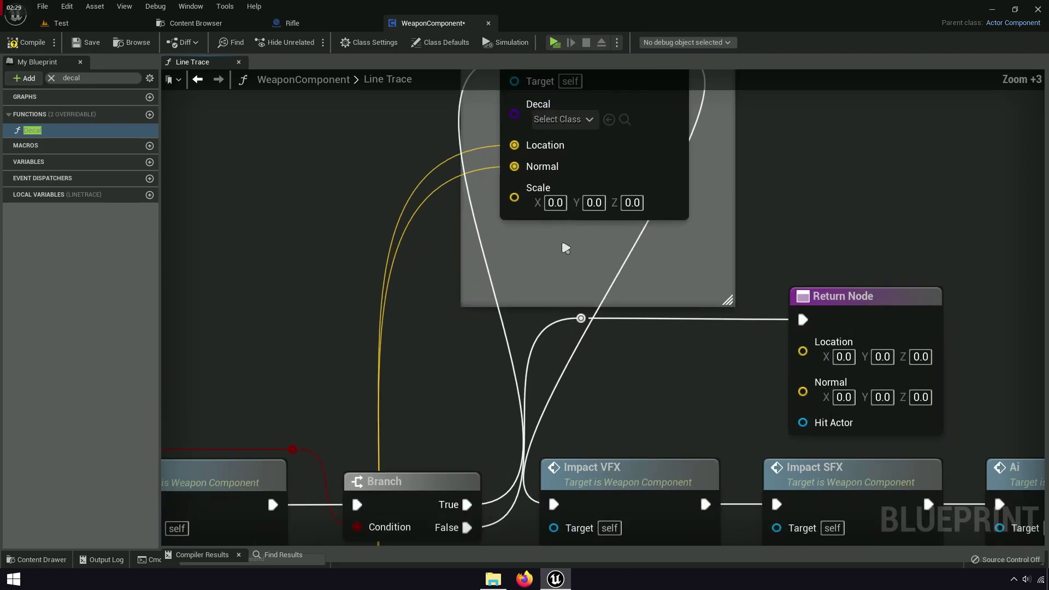
scroll(547, 235, up, 3)
scroll(548, 235, up, 3)
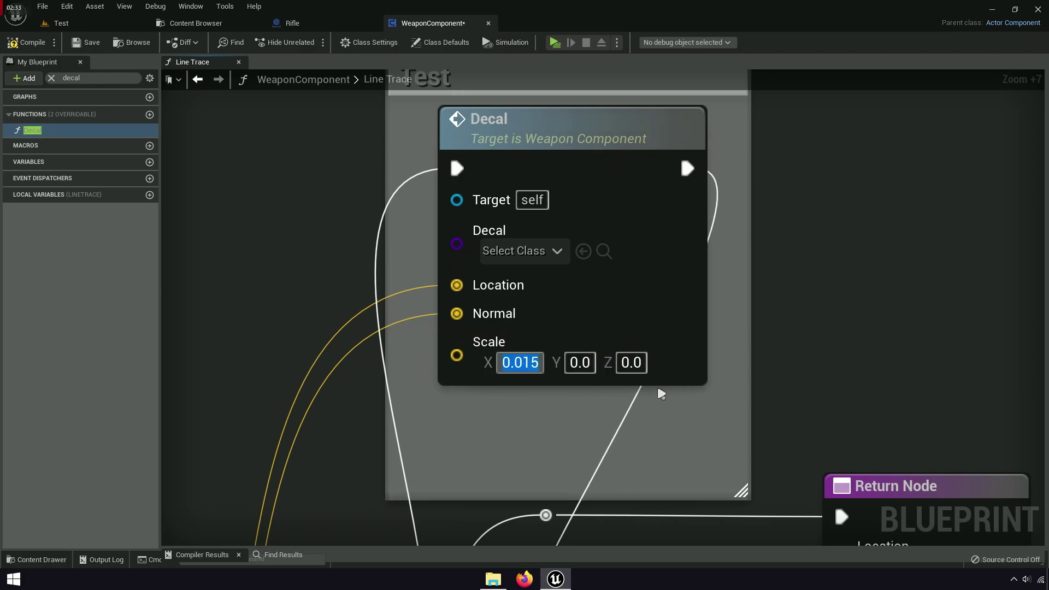
Set the Decal's scale to 0.015, 0.015, 0.02.
text(0.015)
key(Return)
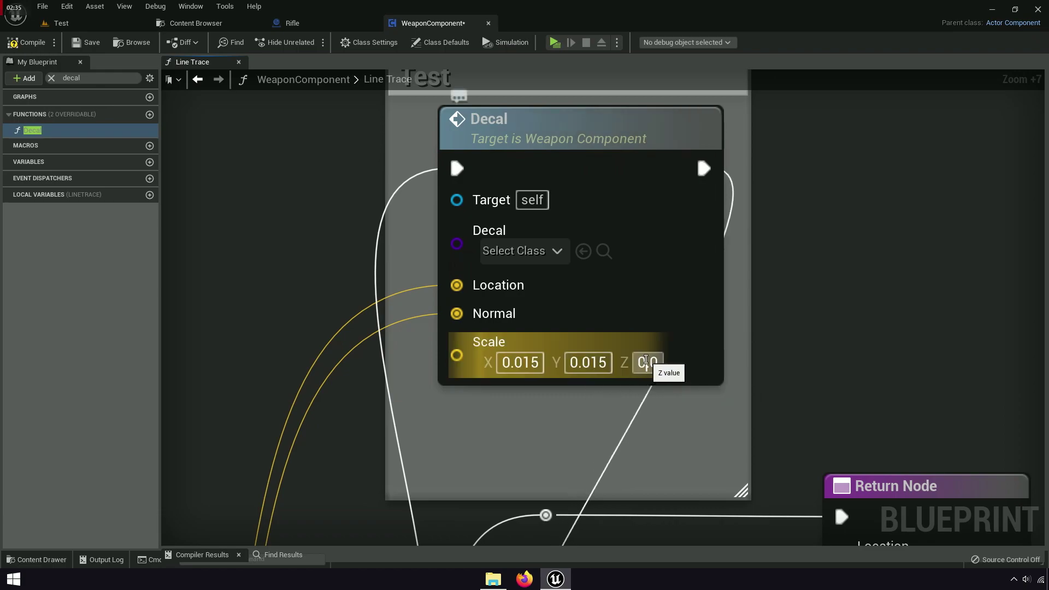
text(0.015)
key(shift+Left)
key(shift+Left)
text(20)
key(Return)
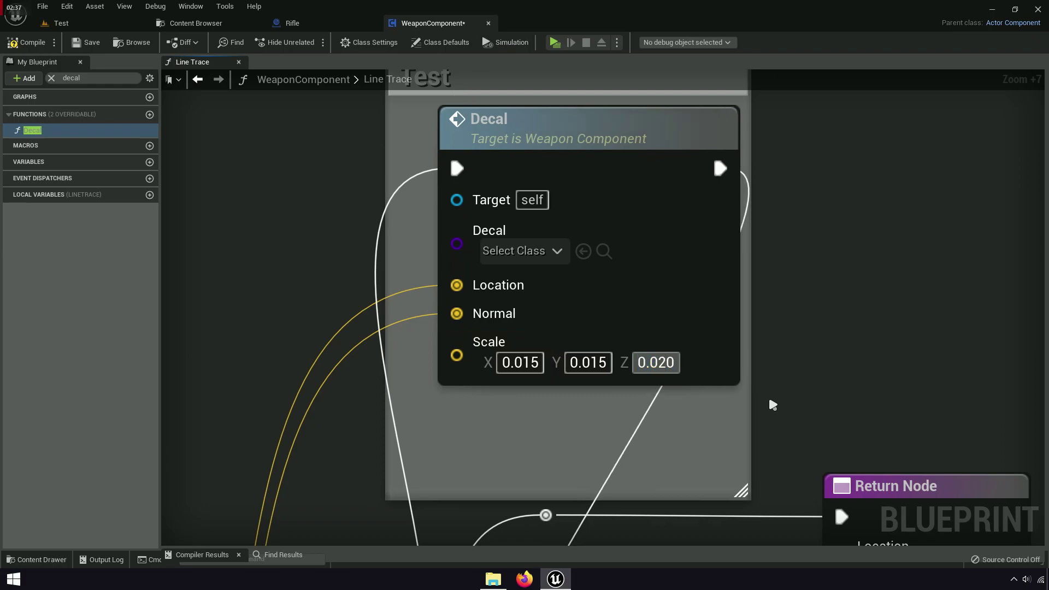
Choose the Decal class for the decal input and locate it in its content folder.
click(535, 257)
text(dec)
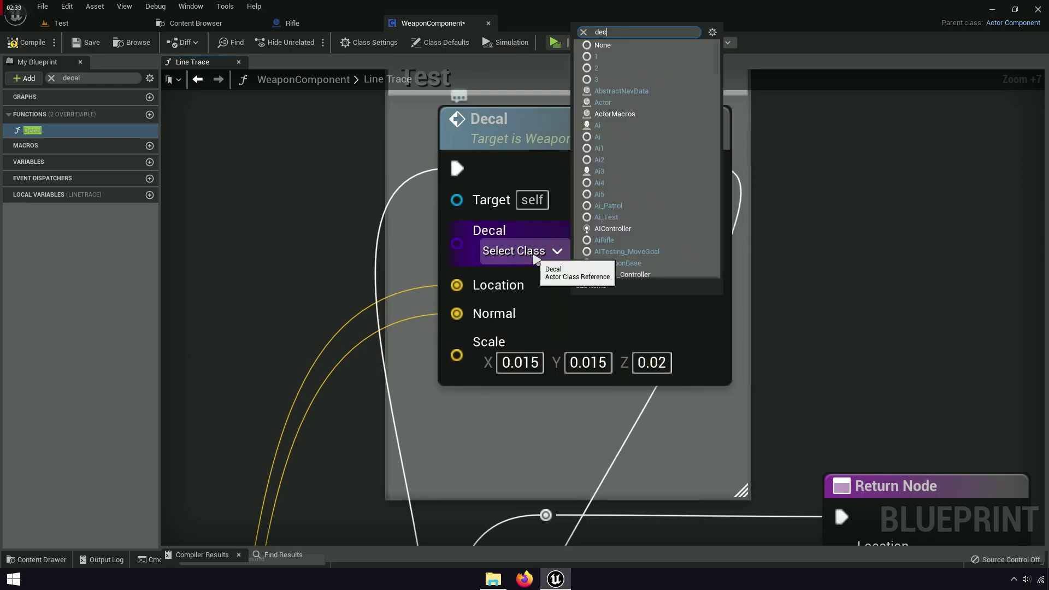
text(al)
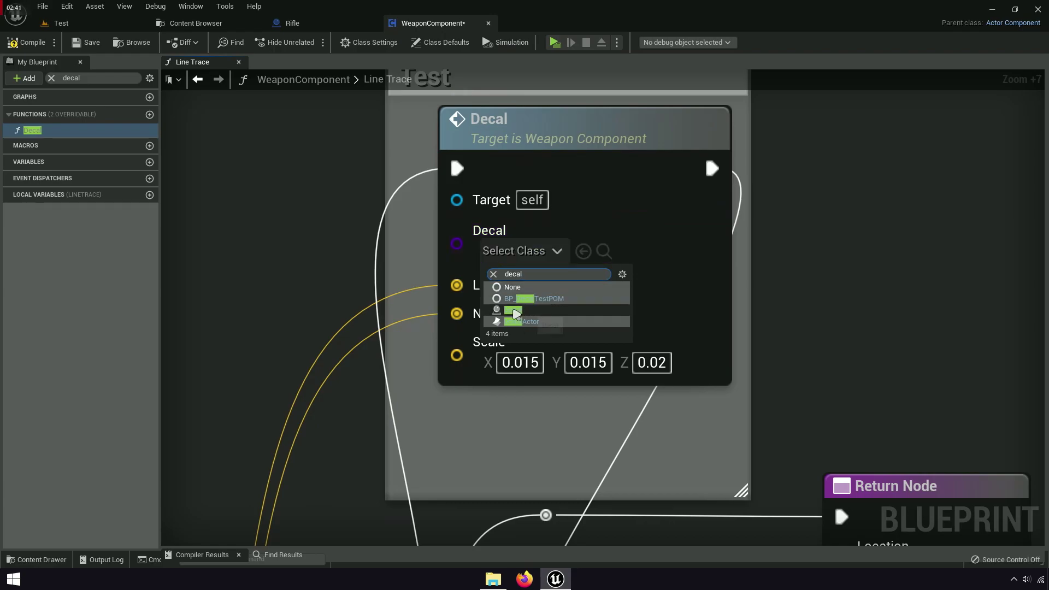
click(531, 316)
click(604, 235)
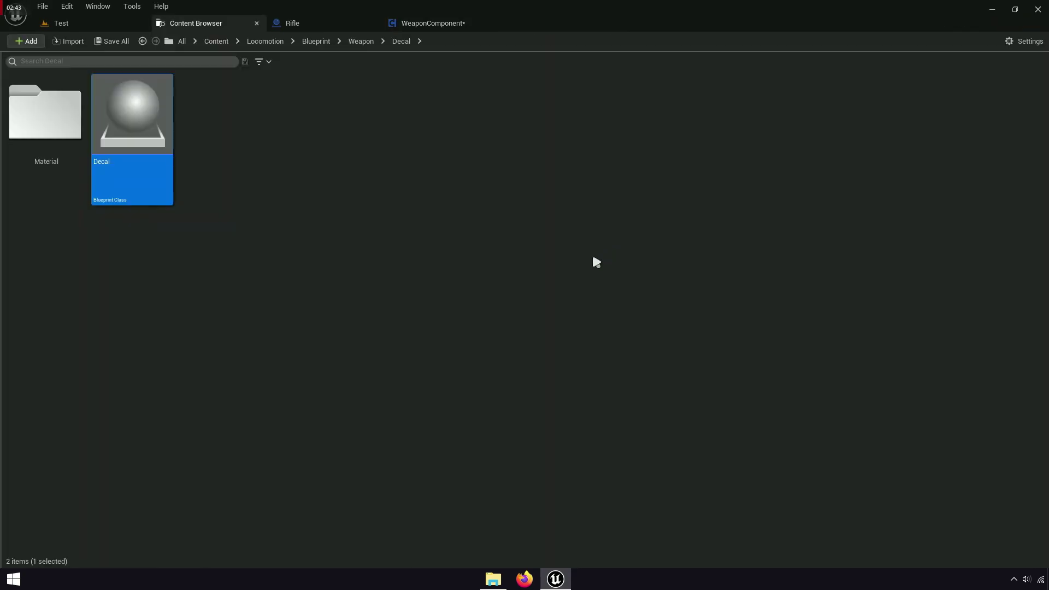
drag(168, 150, 164, 212)
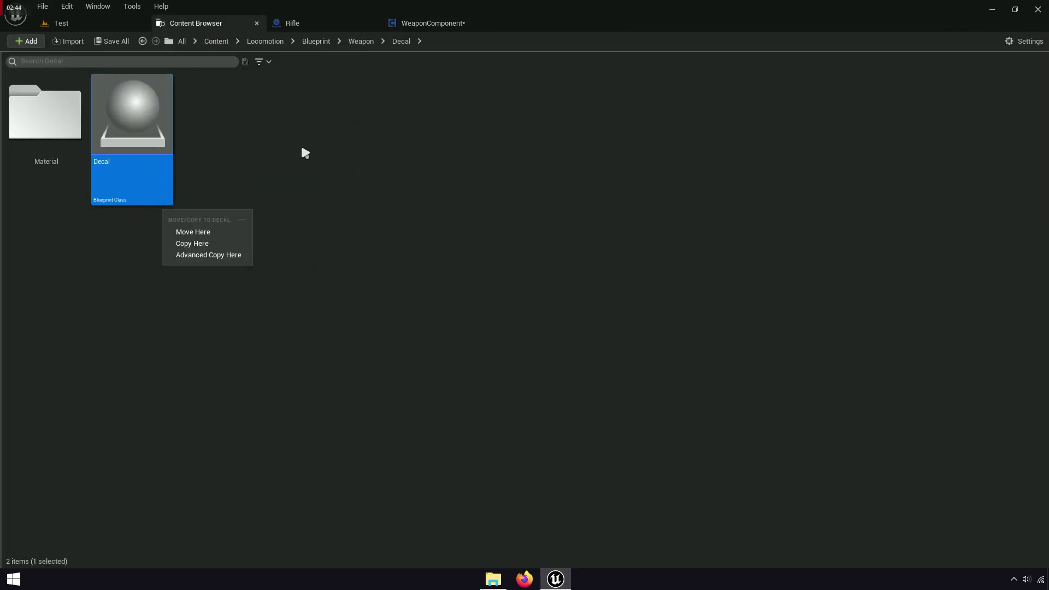
Back in WeaponComponent, tighten the Test comment box around the Decal node.
click(450, 23)
scroll(517, 387, down, 4)
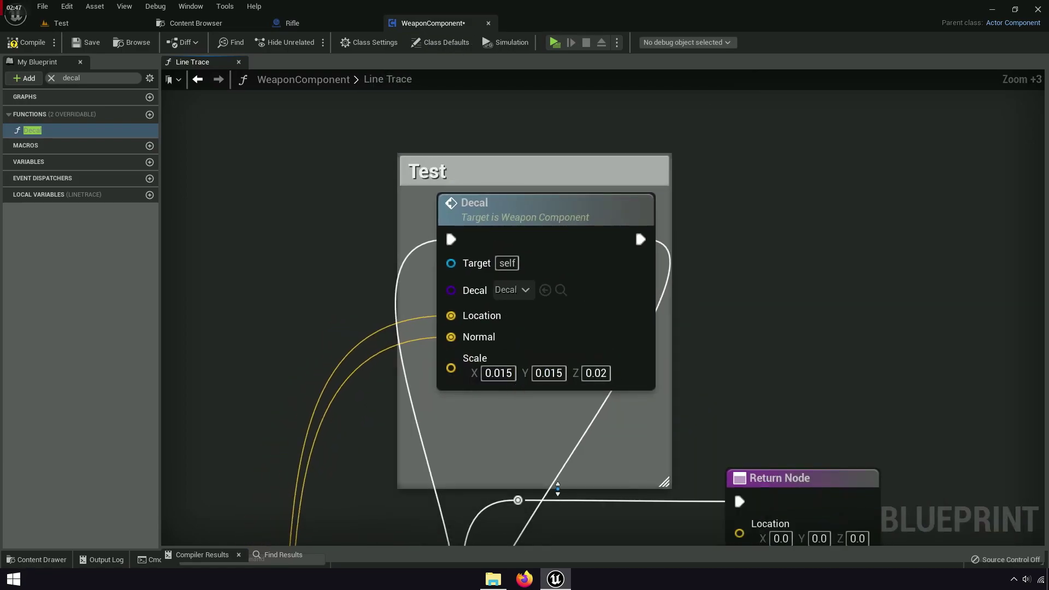
drag(557, 489, 572, 425)
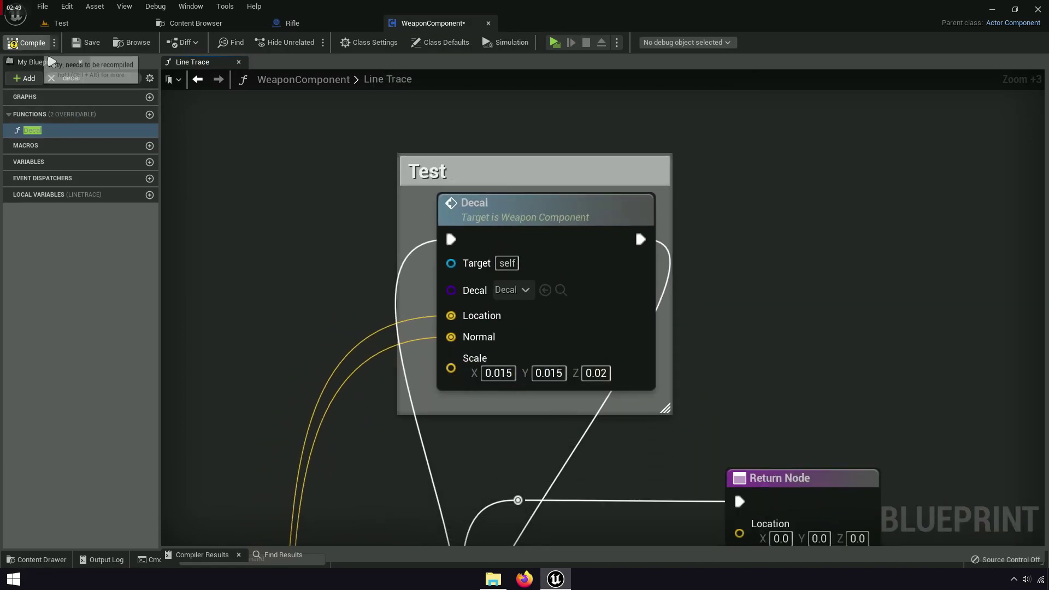
Compile and save WeaponComponent, launch a play-test and fire the rifle at the floor.
click(89, 44)
click(555, 43)
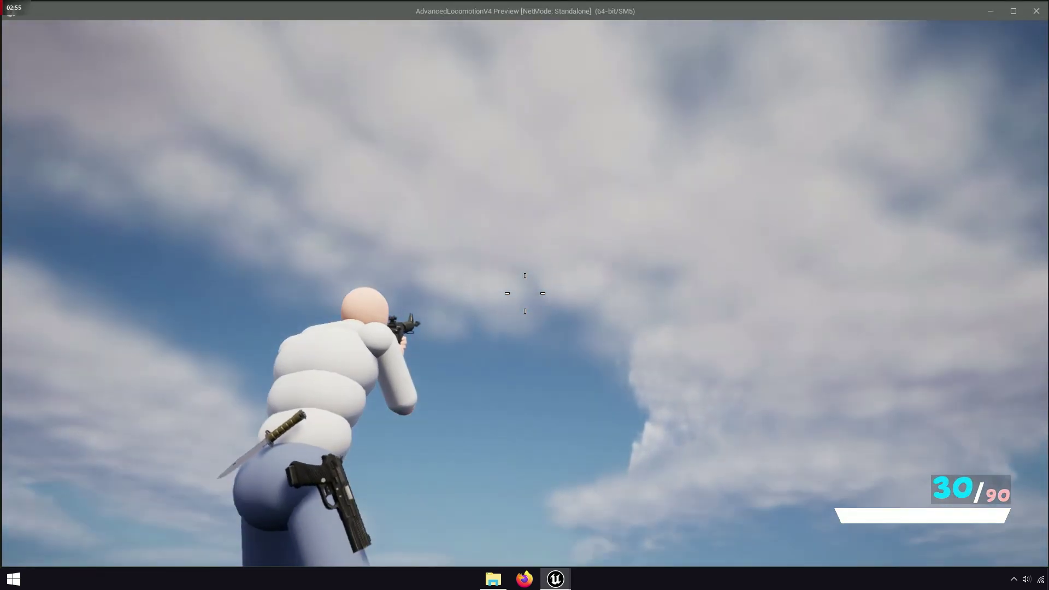
click(524, 294)
click(525, 294)
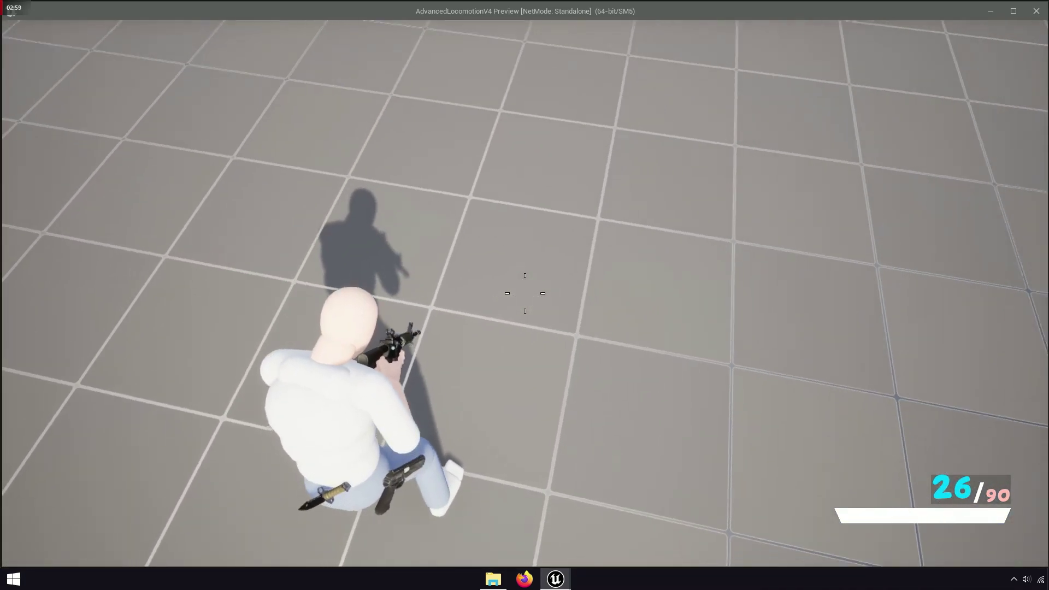
click(525, 293)
Crouch and keep firing the rifle at the floor to check the bullet-hole decals.
key(c)
click(525, 294)
click(525, 293)
click(525, 294)
click(524, 293)
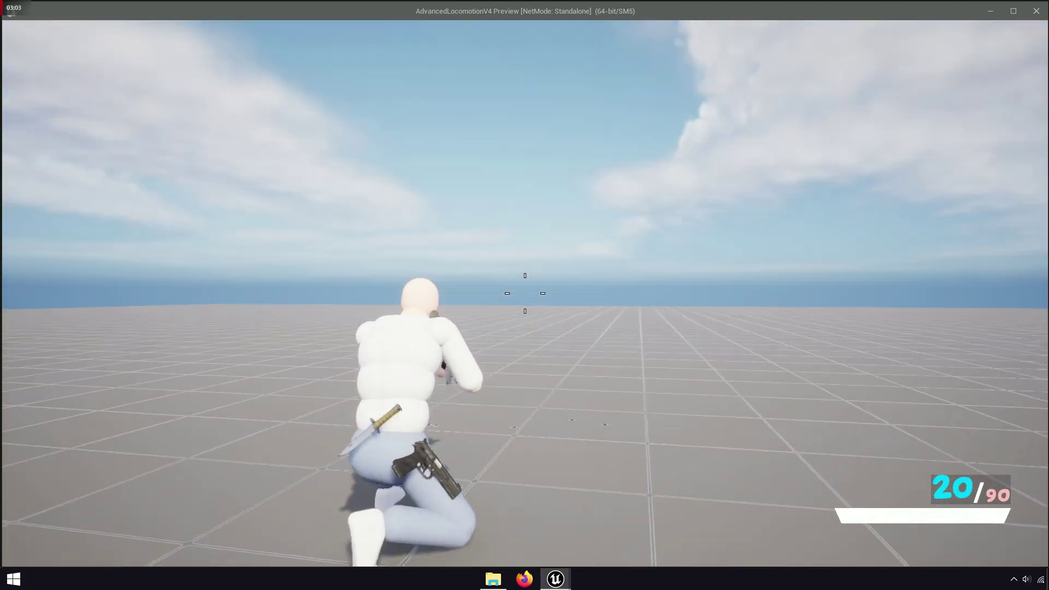
click(525, 293)
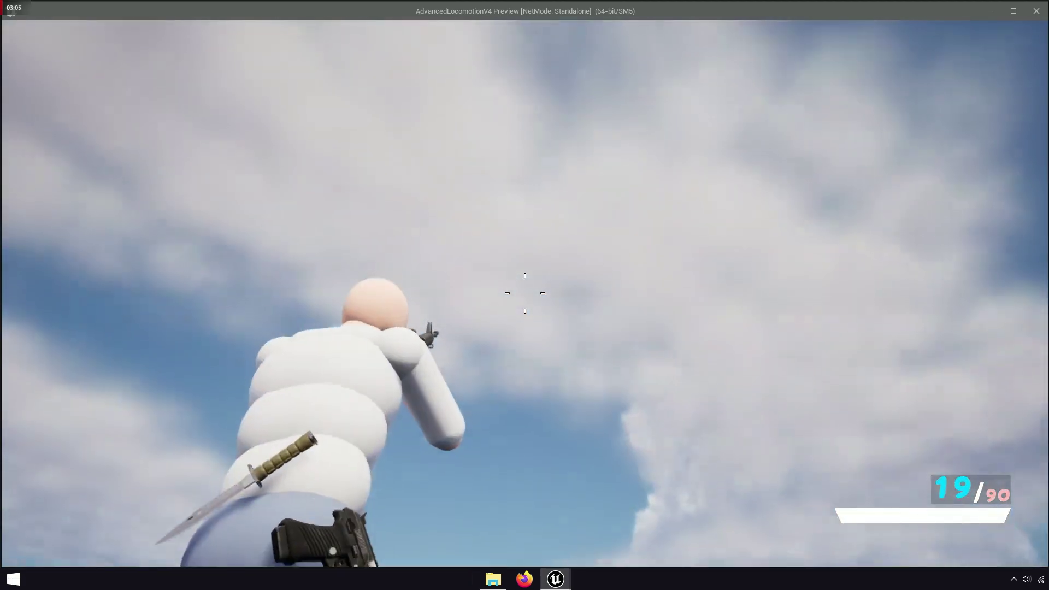
click(525, 294)
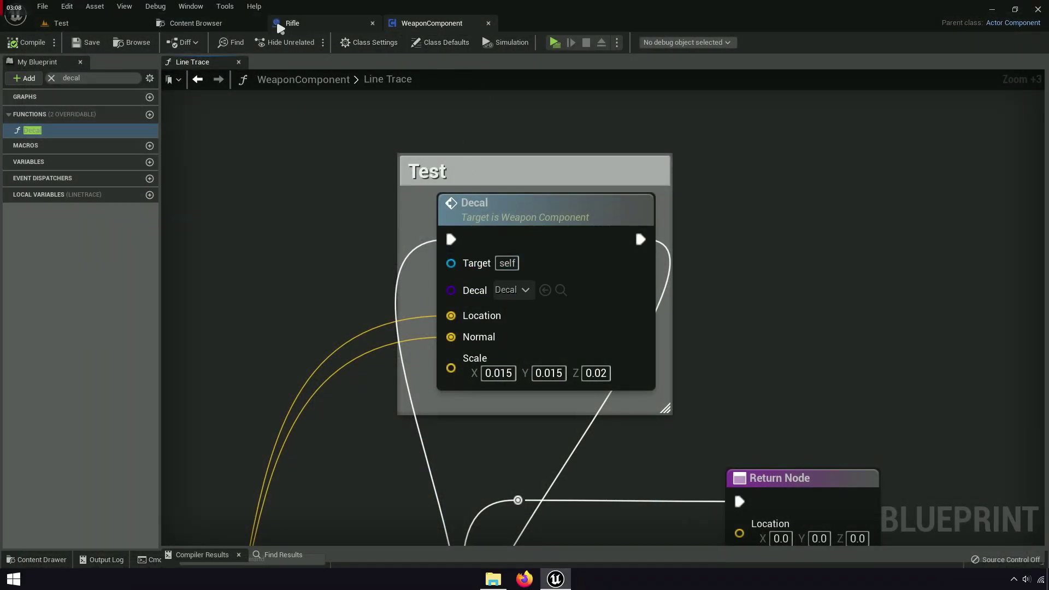
Open the Pistol blueprint from the Blueprint > Weapon folder.
click(235, 23)
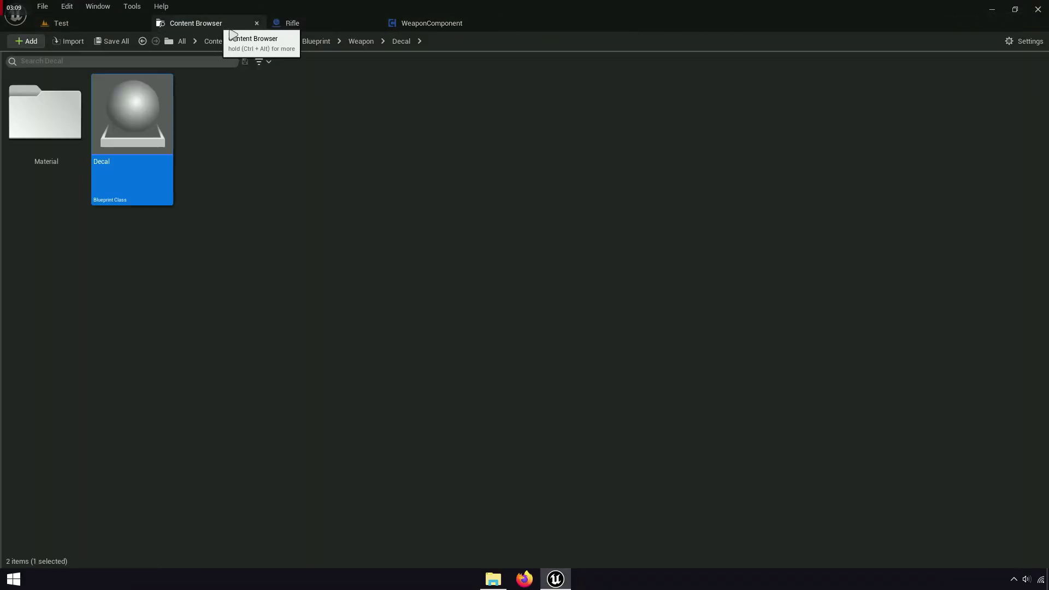
click(307, 43)
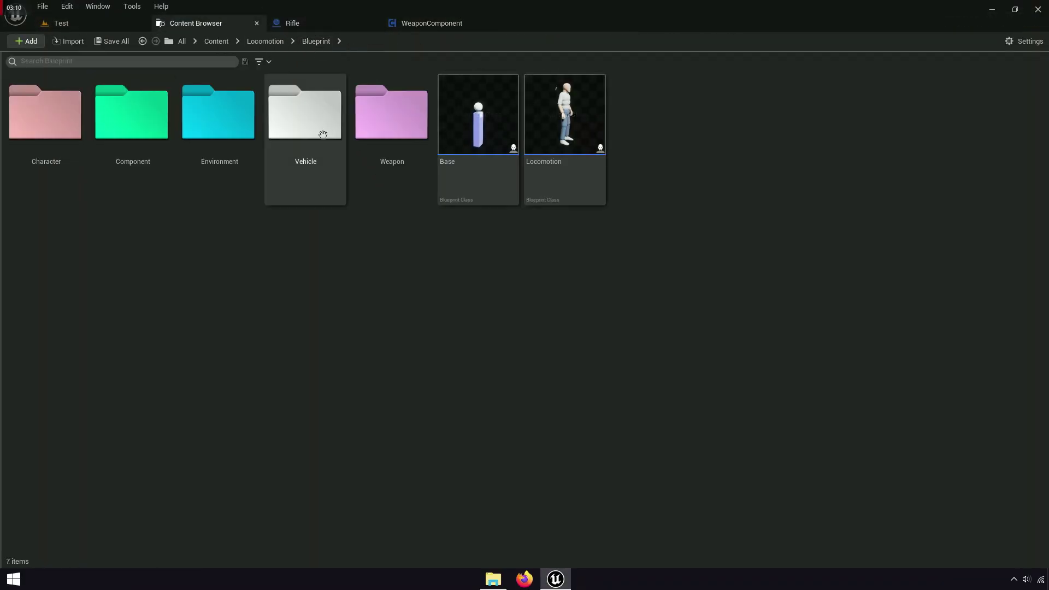
double_click(389, 181)
click(662, 194)
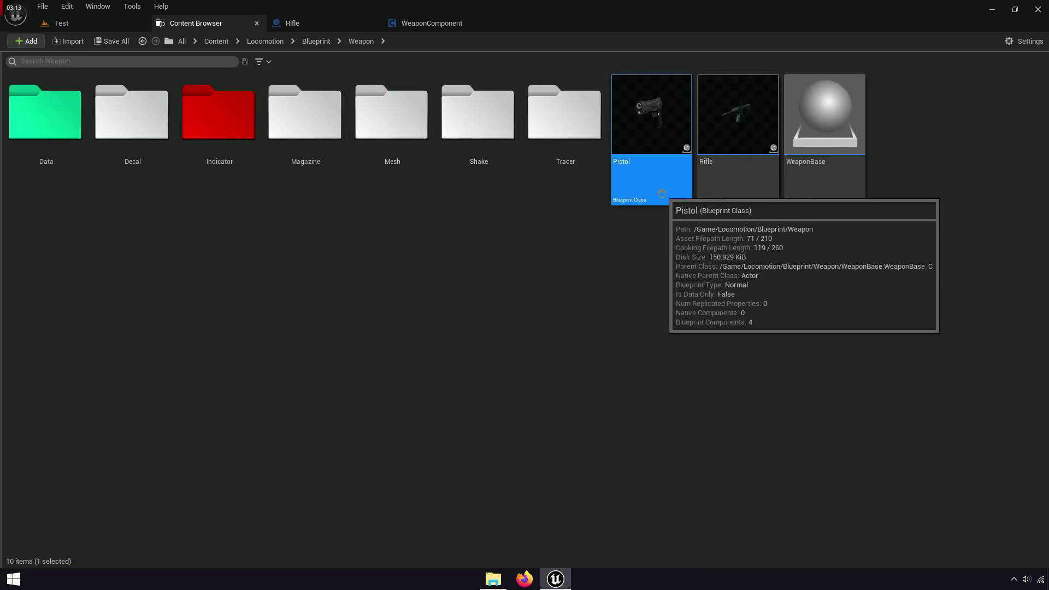
double_click(662, 194)
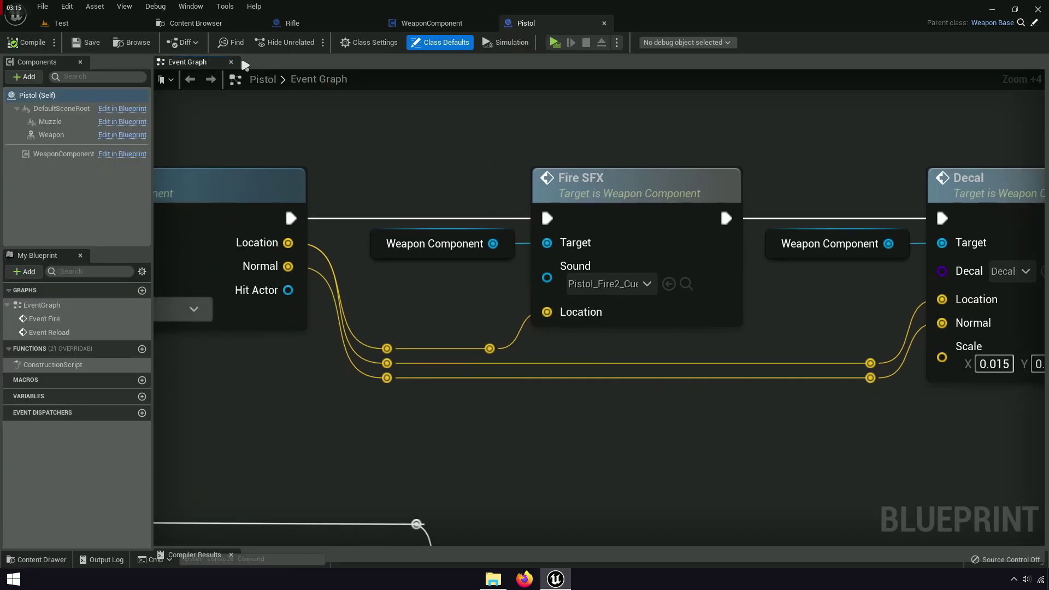
Delete the Pistol's Decal node and its leftover reroute nodes.
scroll(311, 89, down, 4)
right_drag(547, 164, 756, 166)
scroll(756, 166, down, 2)
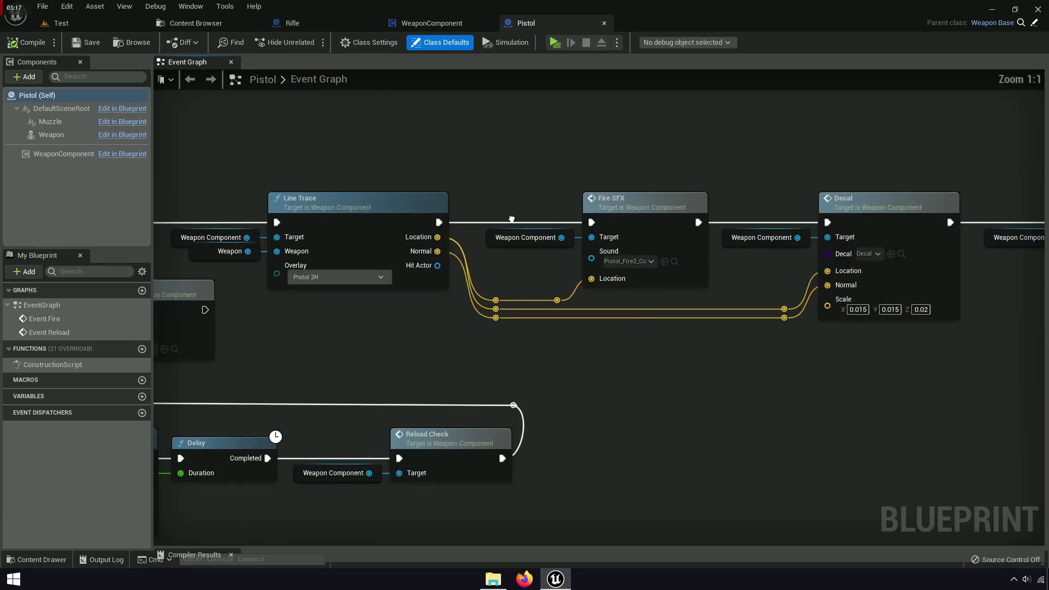
scroll(541, 298, up, 2)
right_drag(541, 297, 676, 308)
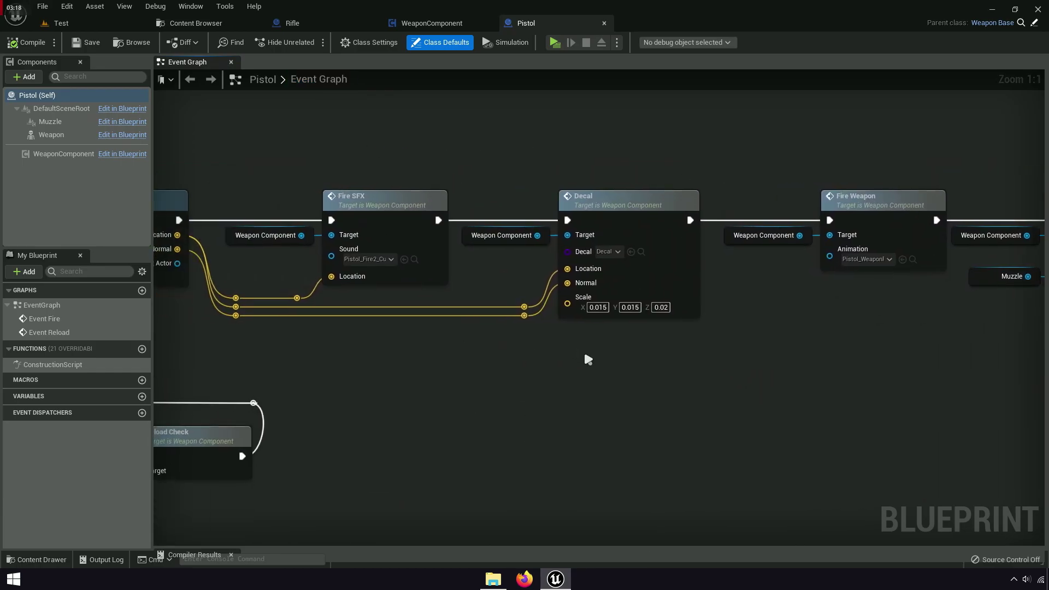
right_click(585, 213)
click(628, 222)
scroll(406, 322, up, 3)
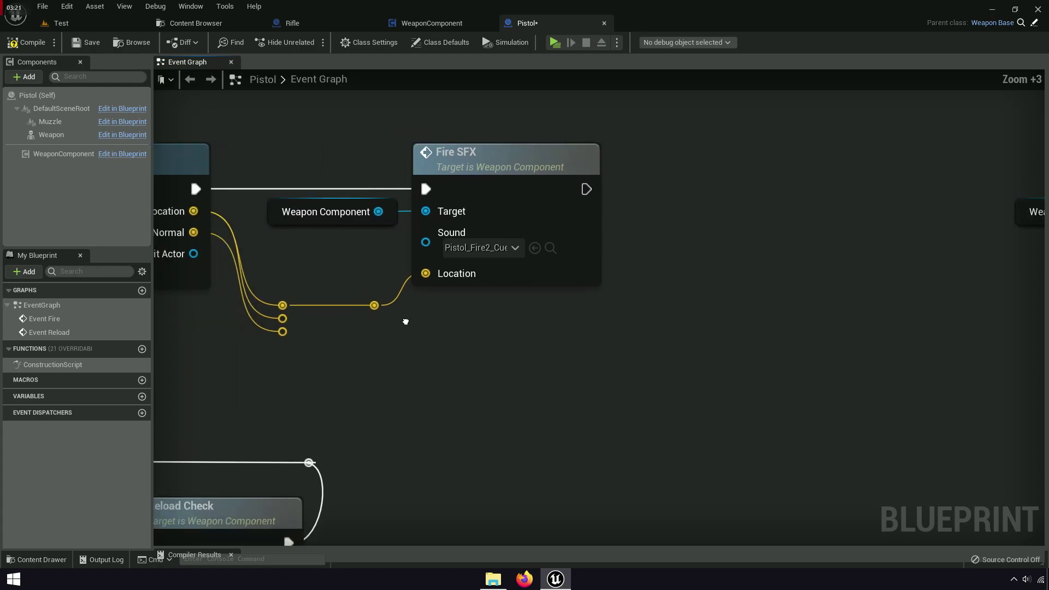
right_drag(405, 322, 556, 331)
drag(461, 363, 418, 320)
key(Delete)
Connect Fire SFX's output straight into Fire Weapon.
right_drag(457, 351, 391, 368)
right_drag(653, 209, 392, 254)
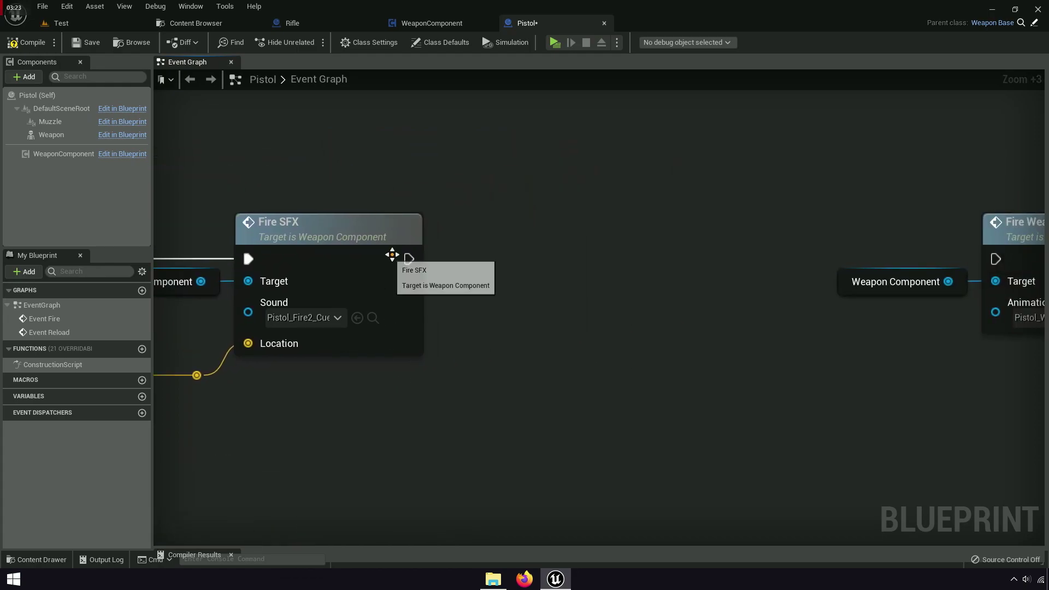
drag(409, 258, 995, 259)
Slide the Fire Weapon through Camera Shake chain left toward Fire SFX.
scroll(683, 310, down, 6)
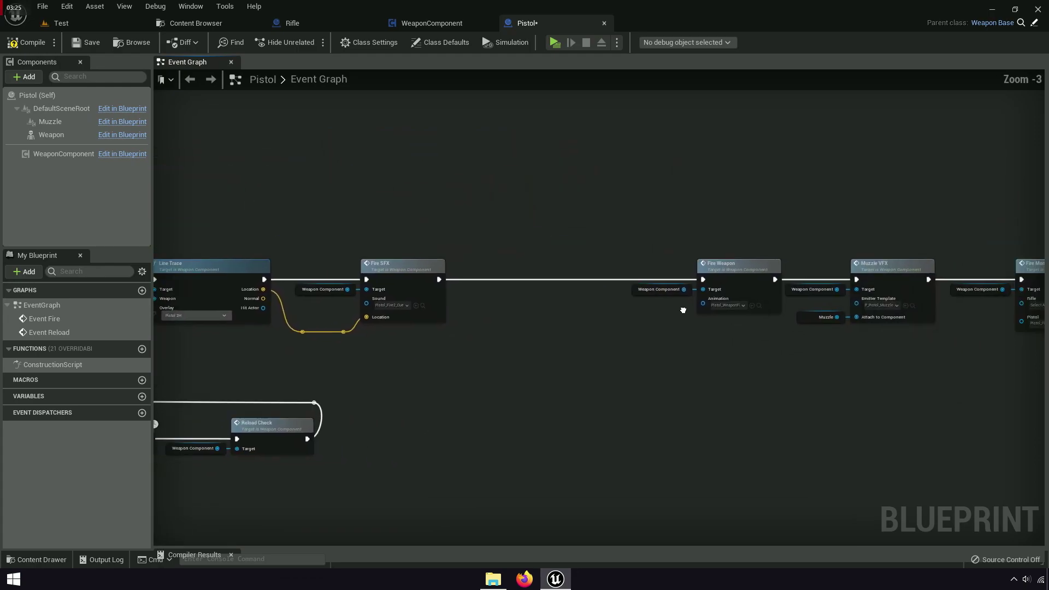
scroll(684, 310, down, 1)
drag(577, 246, 969, 347)
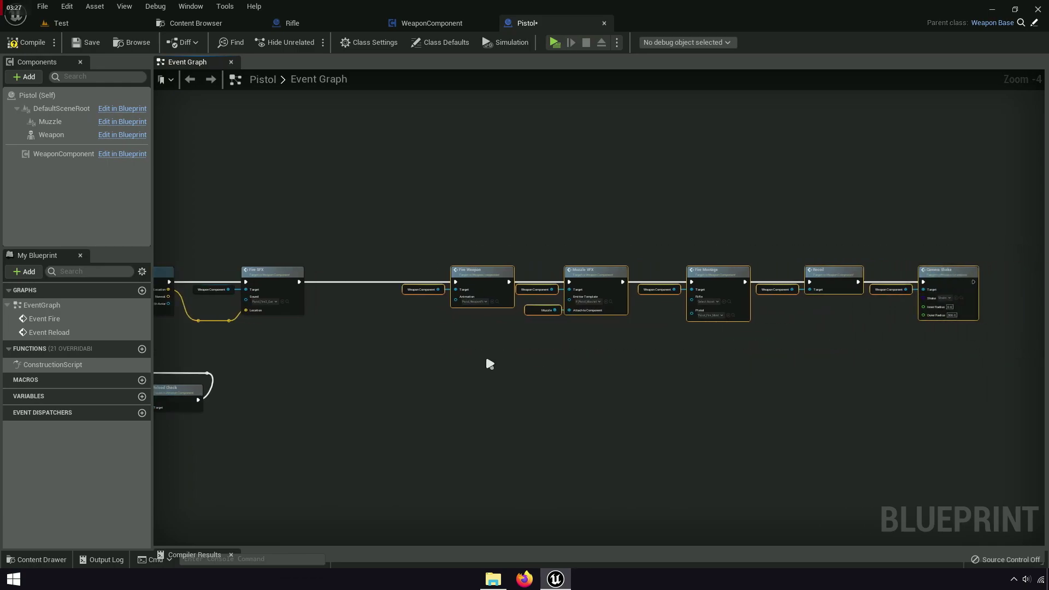
drag(475, 295, 383, 295)
scroll(316, 336, up, 3)
right_drag(316, 336, 470, 379)
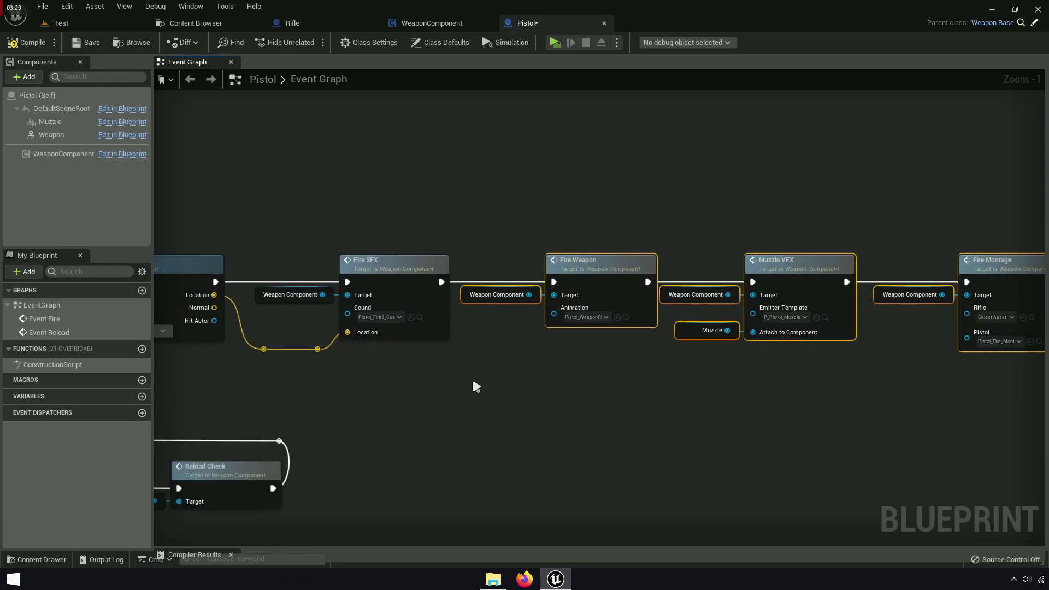
click(473, 384)
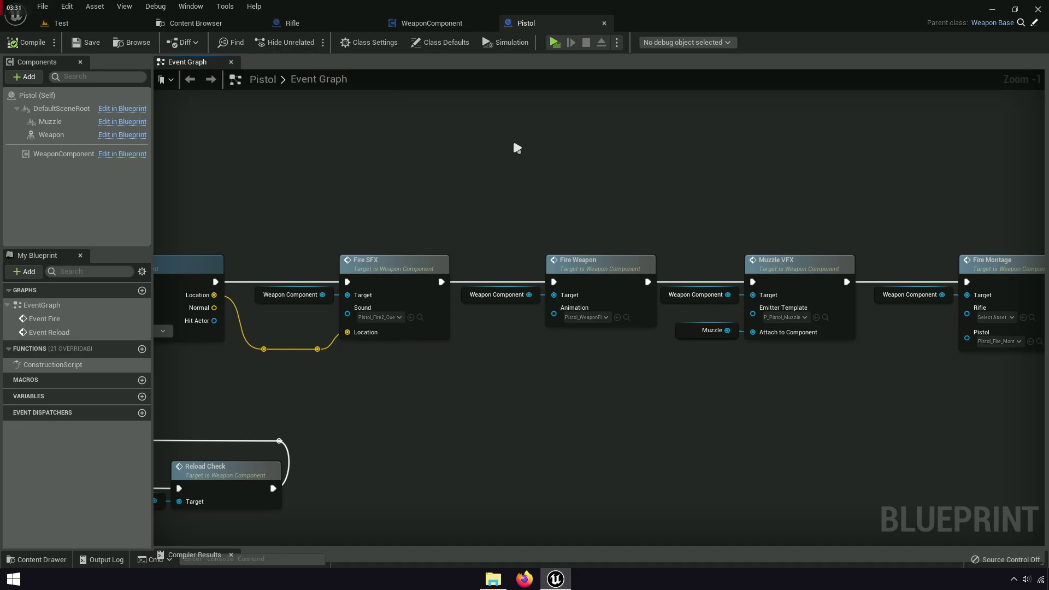
Switch to the Test level and start a play session.
click(218, 27)
click(100, 23)
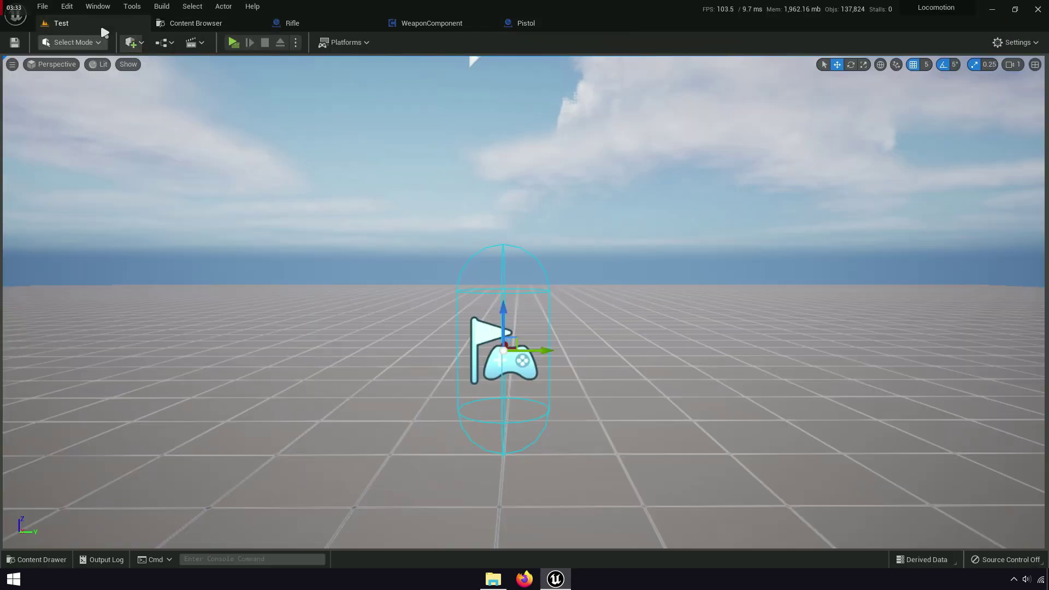
click(235, 44)
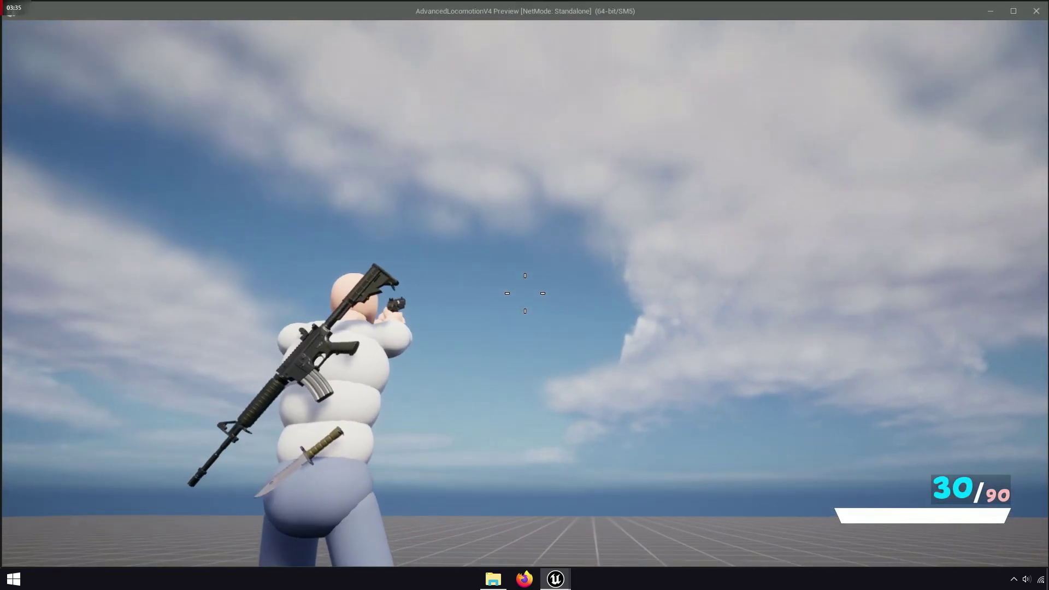
Draw the pistol and fire about ten shots at the floor.
click(524, 294)
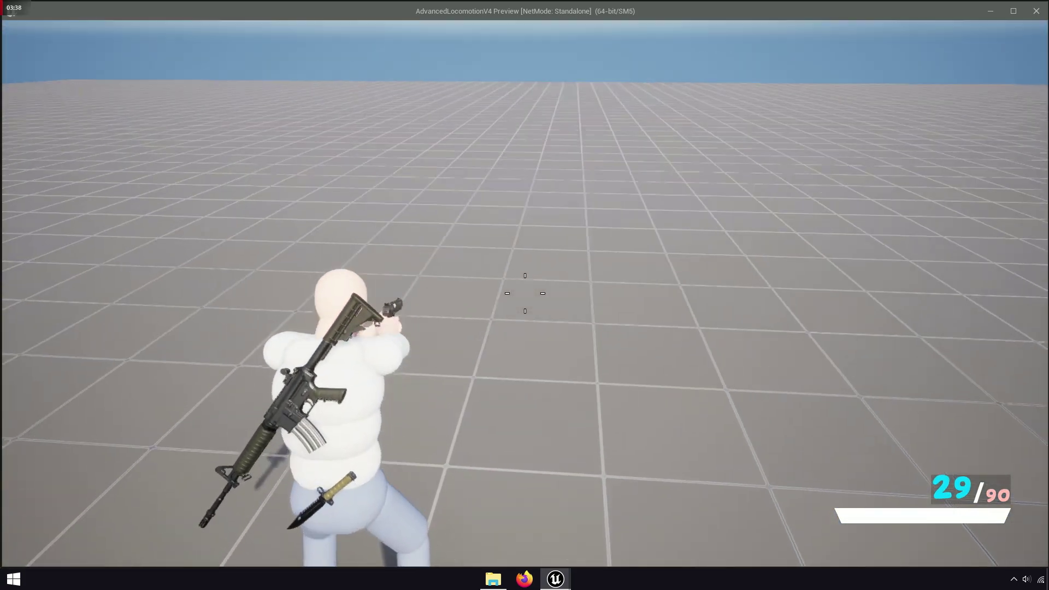
click(525, 294)
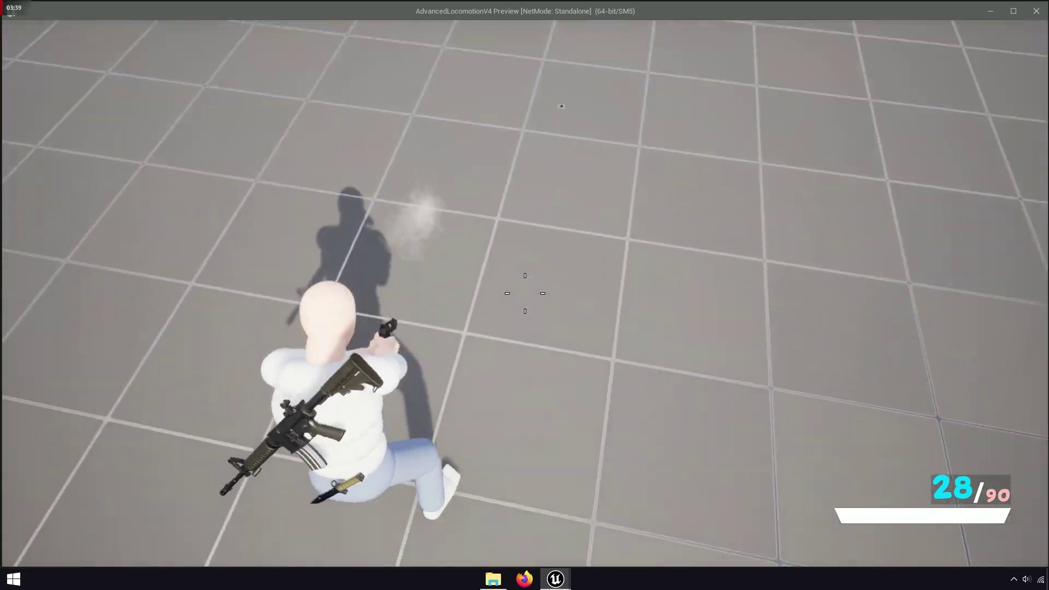
click(525, 293)
click(525, 294)
click(525, 294)
click(525, 293)
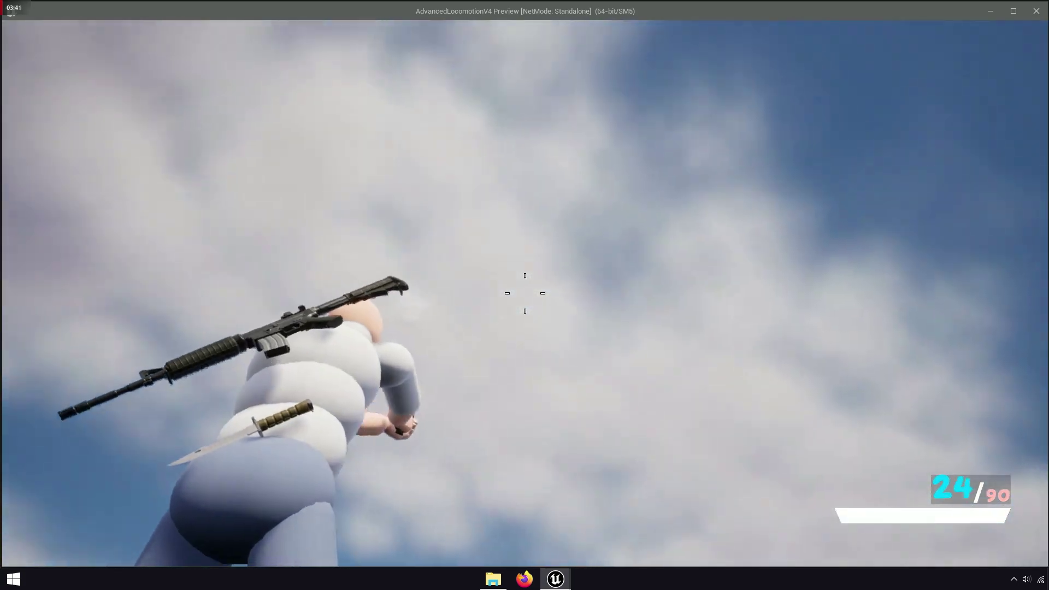
click(524, 293)
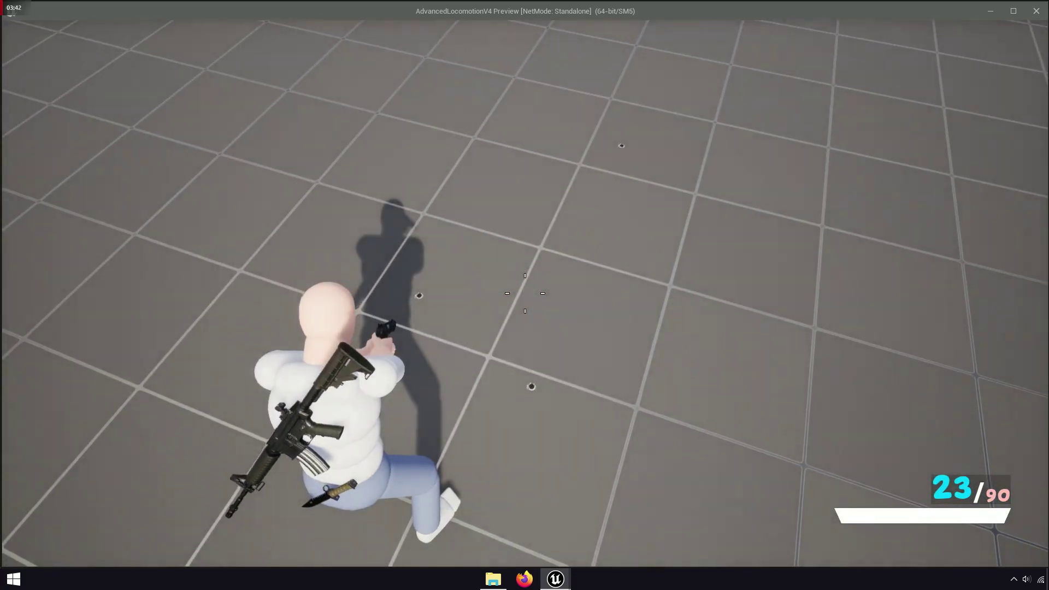
click(524, 293)
click(525, 294)
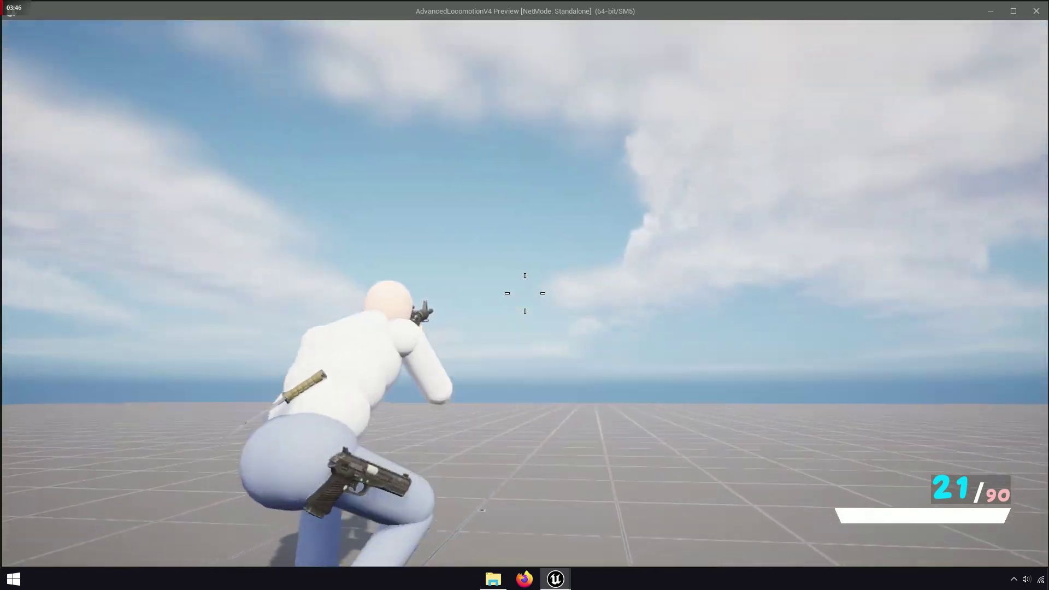
click(524, 293)
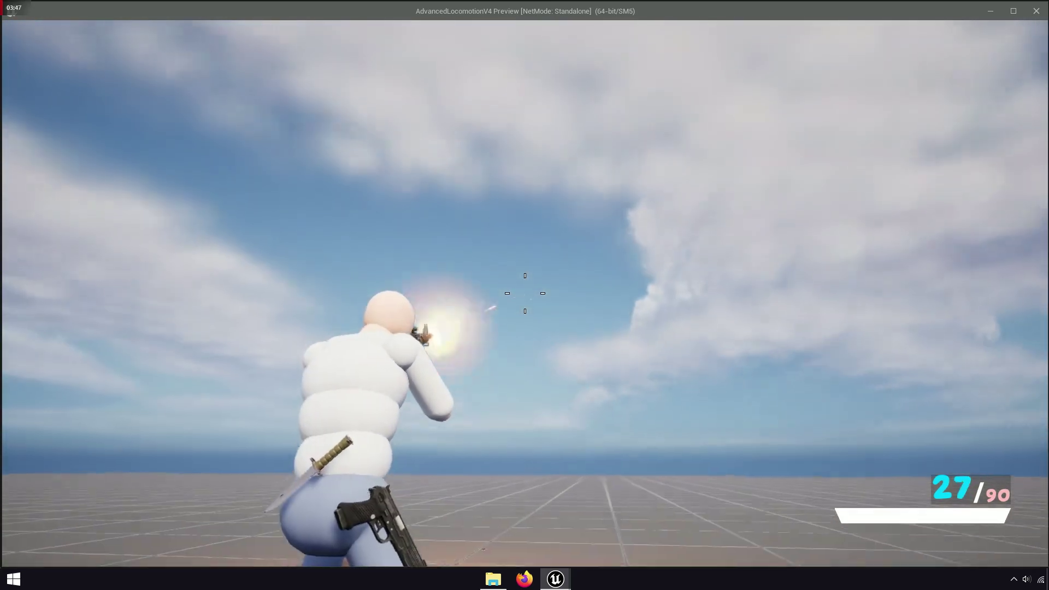
click(525, 293)
click(525, 294)
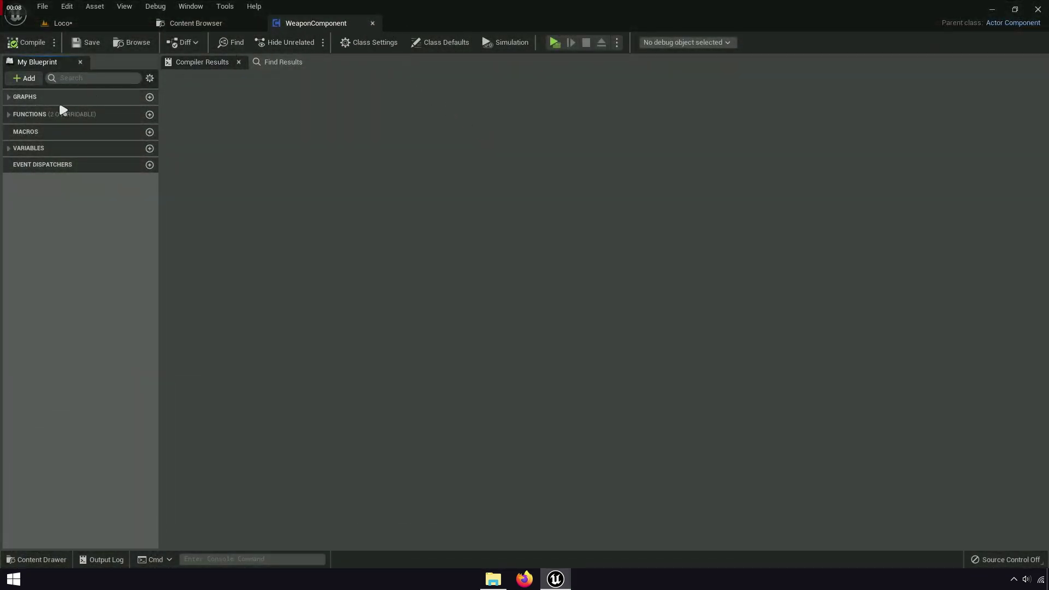
Filter My Blueprint for 'attach' and open the RifleAttach function graph at its Select node.
click(9, 114)
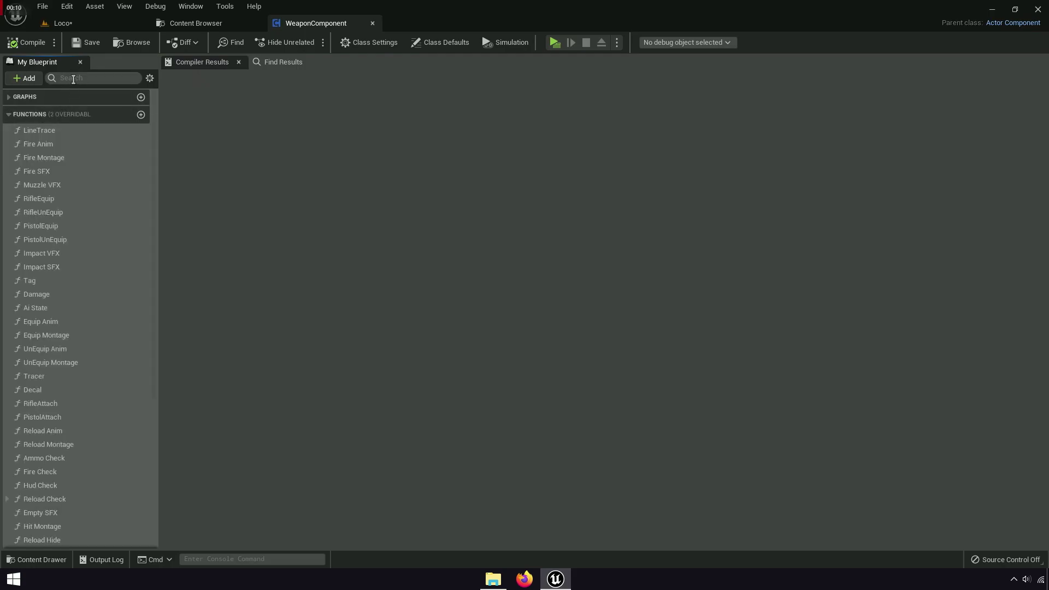
text(att)
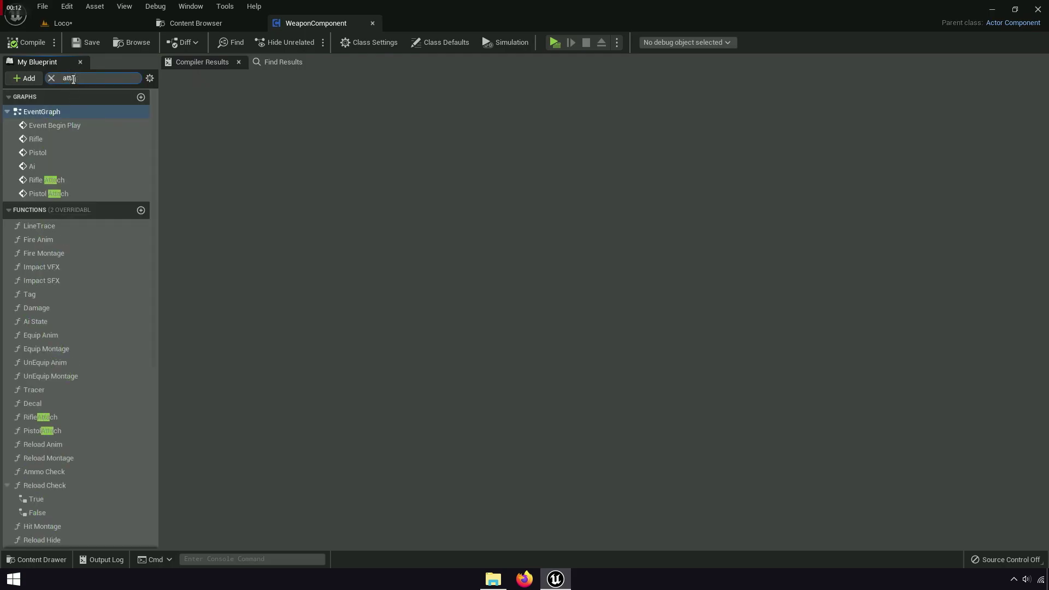
text(ach)
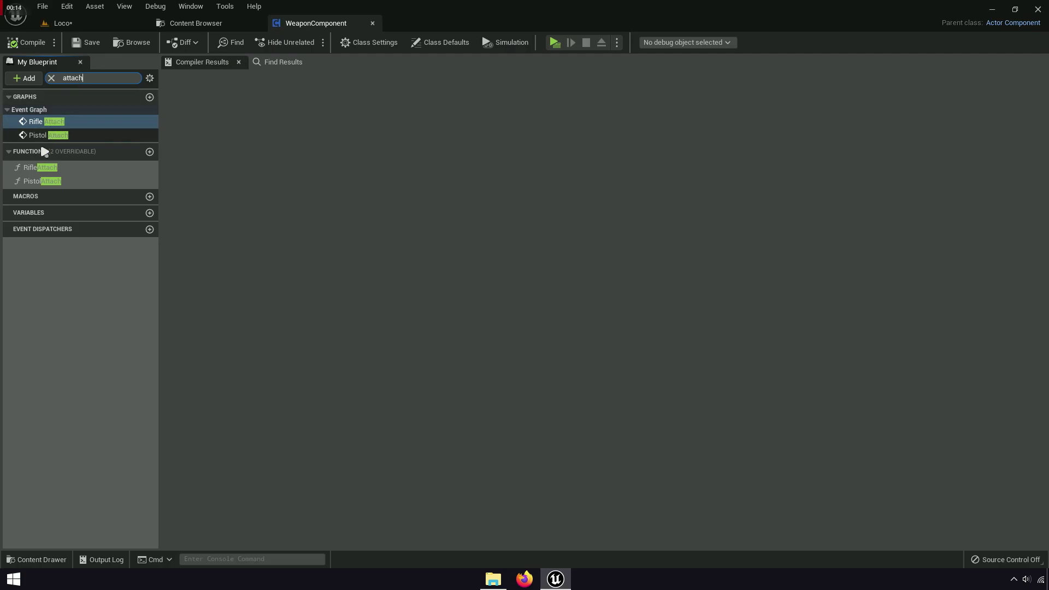
click(29, 168)
double_click(59, 170)
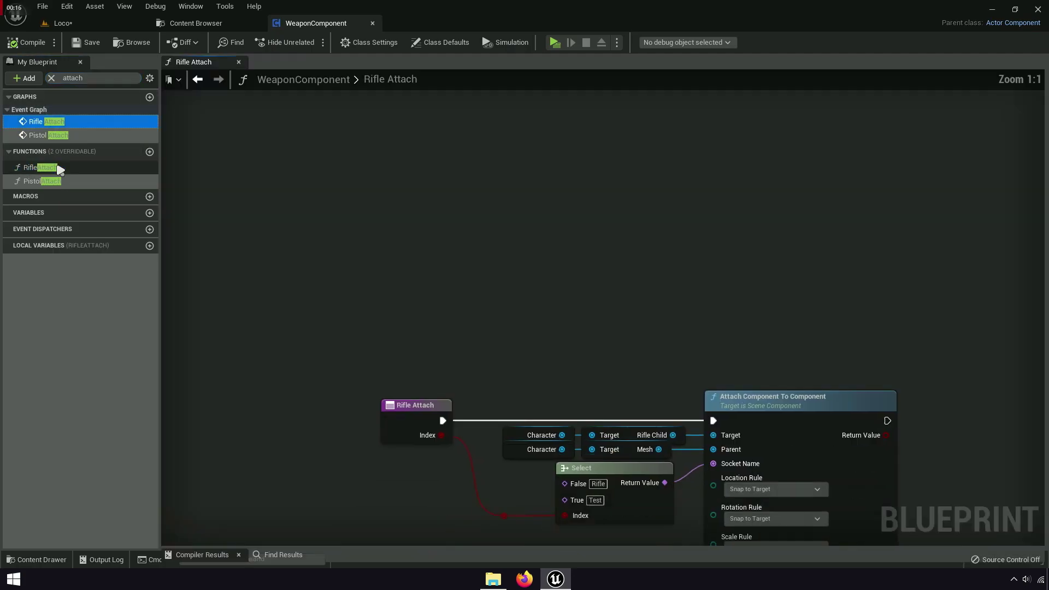
scroll(436, 311, up, 5)
scroll(435, 309, up, 2)
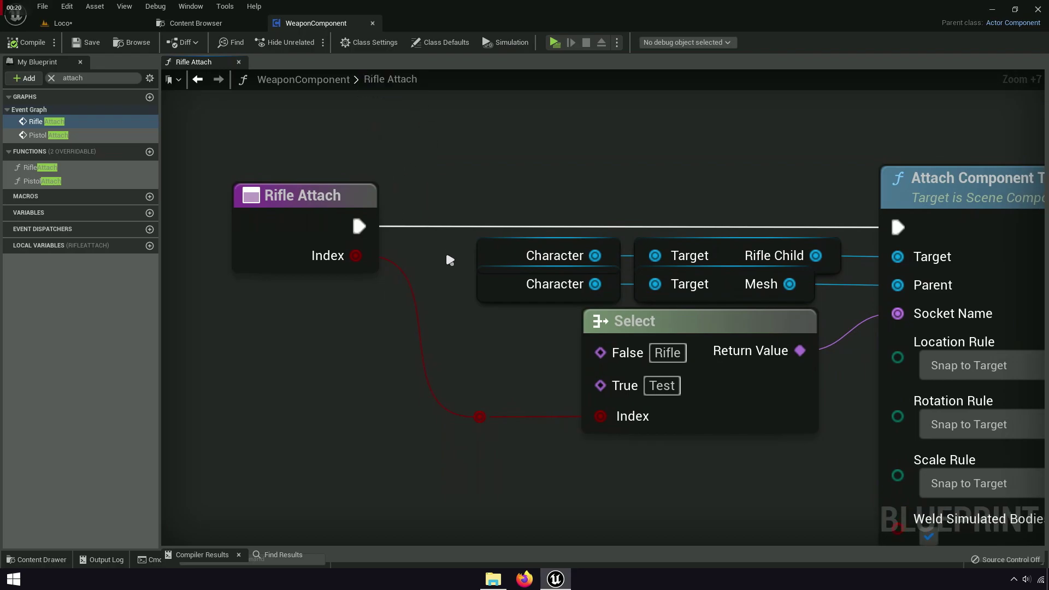
right_drag(450, 260, 532, 356)
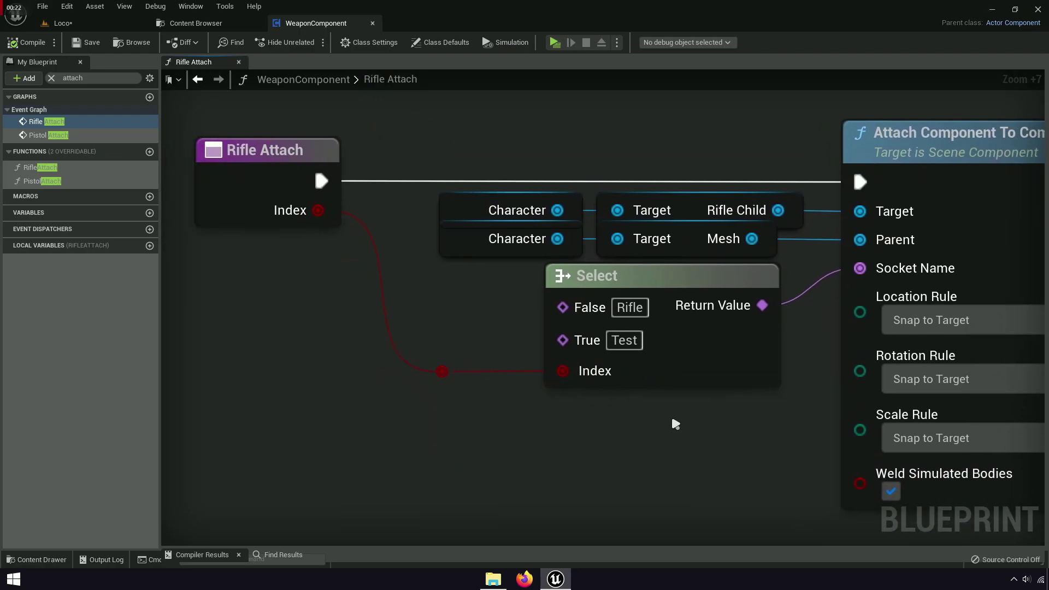
right_drag(673, 420, 595, 417)
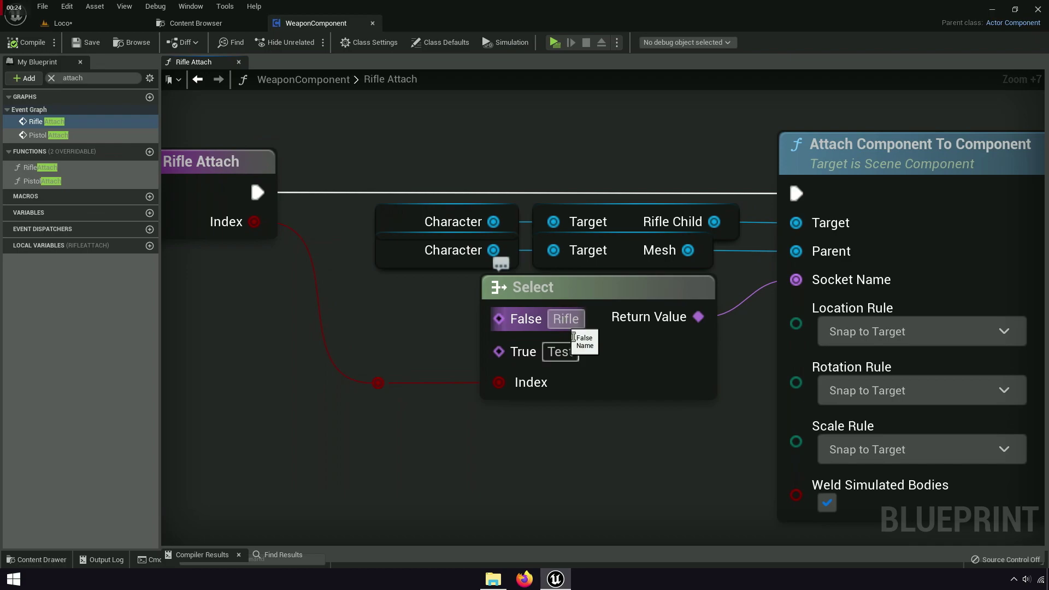
right_drag(599, 447, 475, 400)
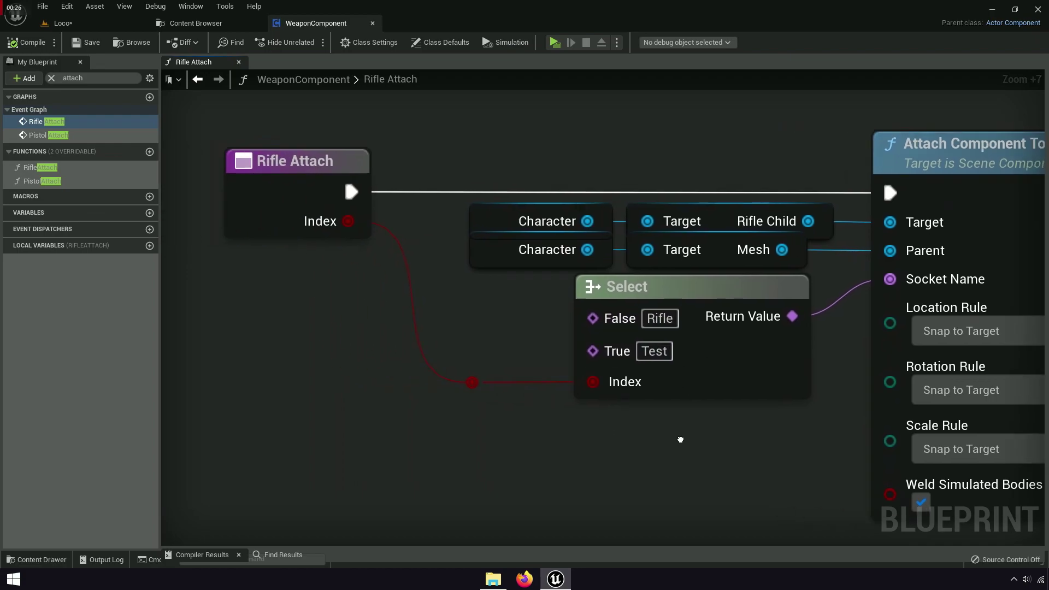
Copy 'Test' from the Select node, unlink Socket Name and paste Test into it.
right_click(490, 355)
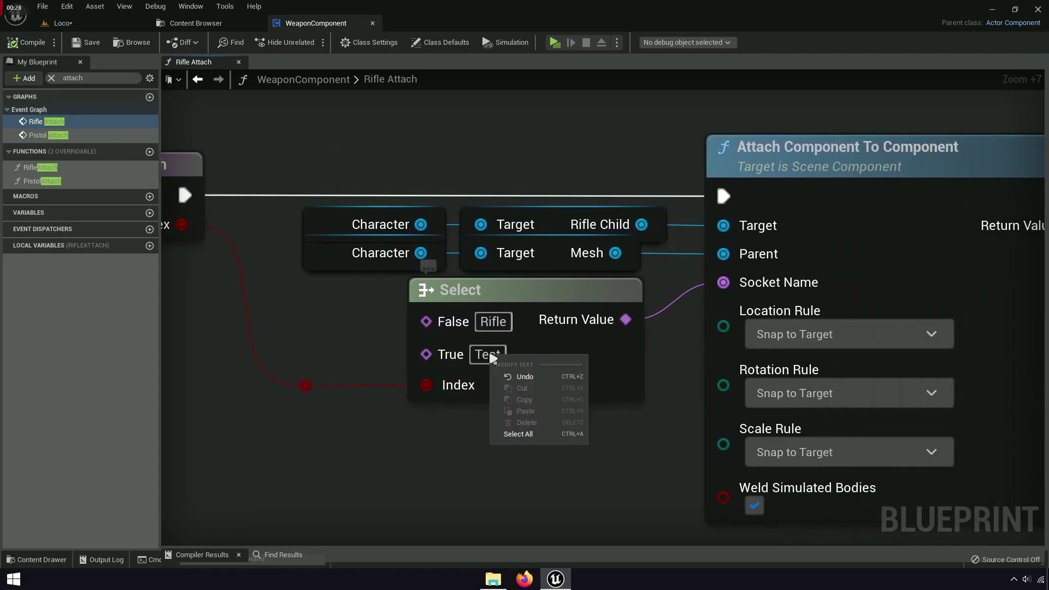
click(489, 356)
right_click(486, 357)
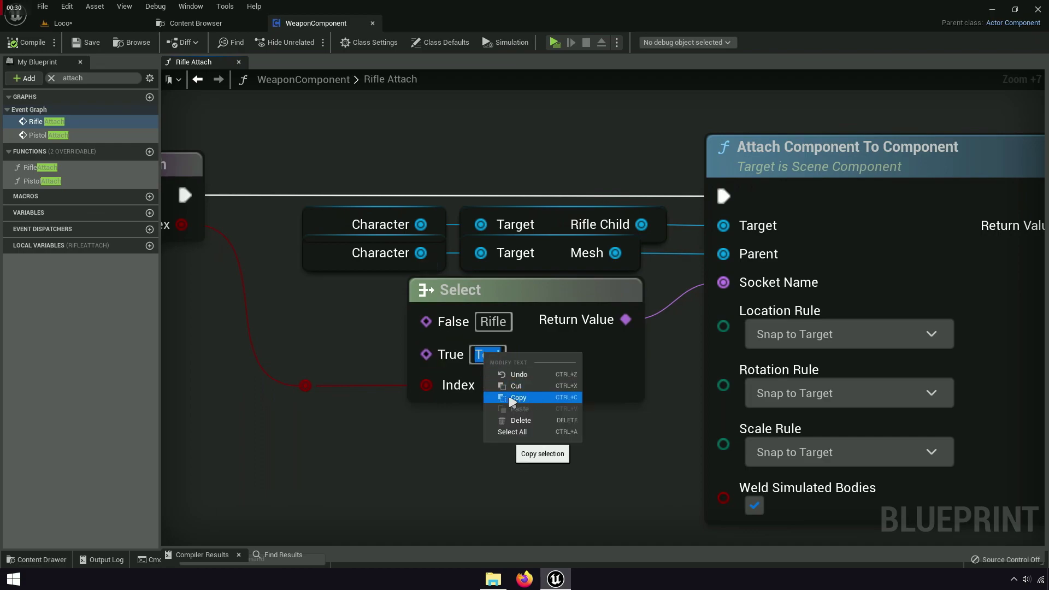
click(514, 398)
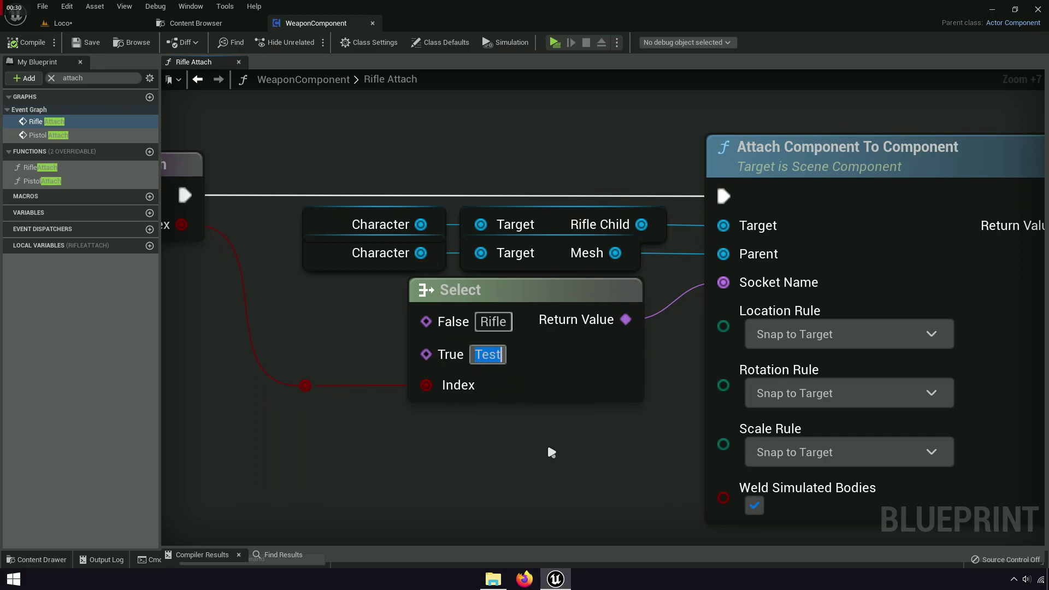
right_click(750, 282)
click(795, 318)
click(846, 284)
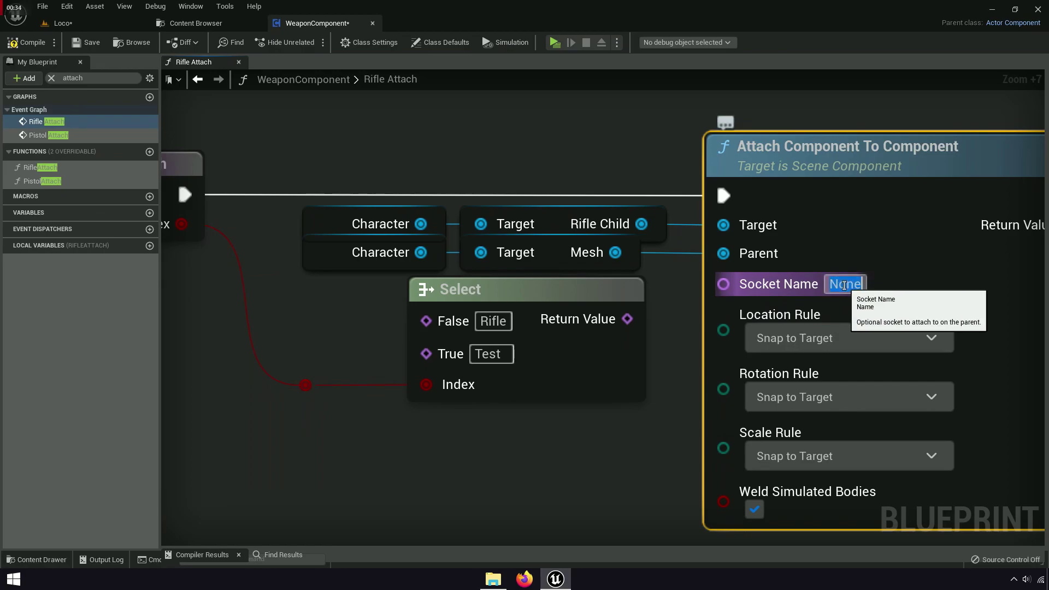
right_click(845, 283)
click(886, 342)
Delete the Select node and reroute knot and shift the Rifle Attach entry node right.
right_drag(583, 434, 585, 337)
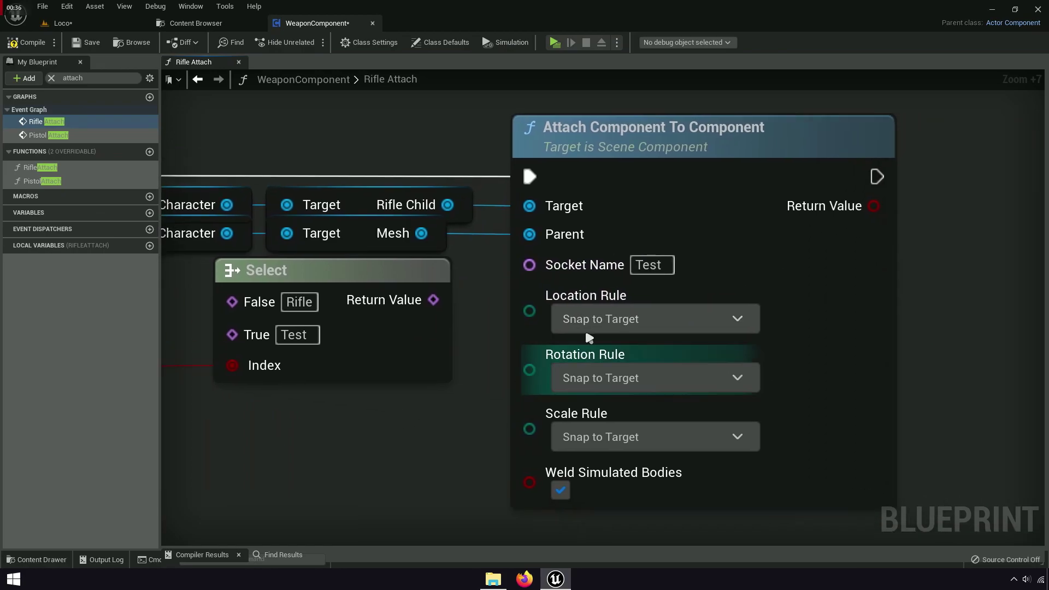
right_drag(523, 162, 708, 347)
drag(539, 405, 391, 352)
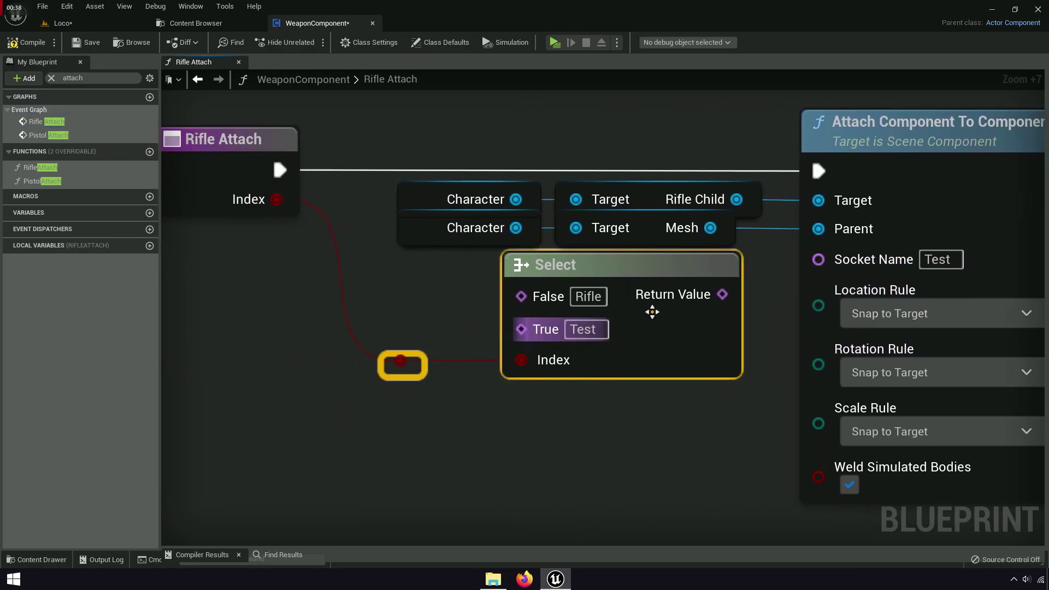
right_click(651, 270)
click(688, 289)
scroll(644, 316, down, 1)
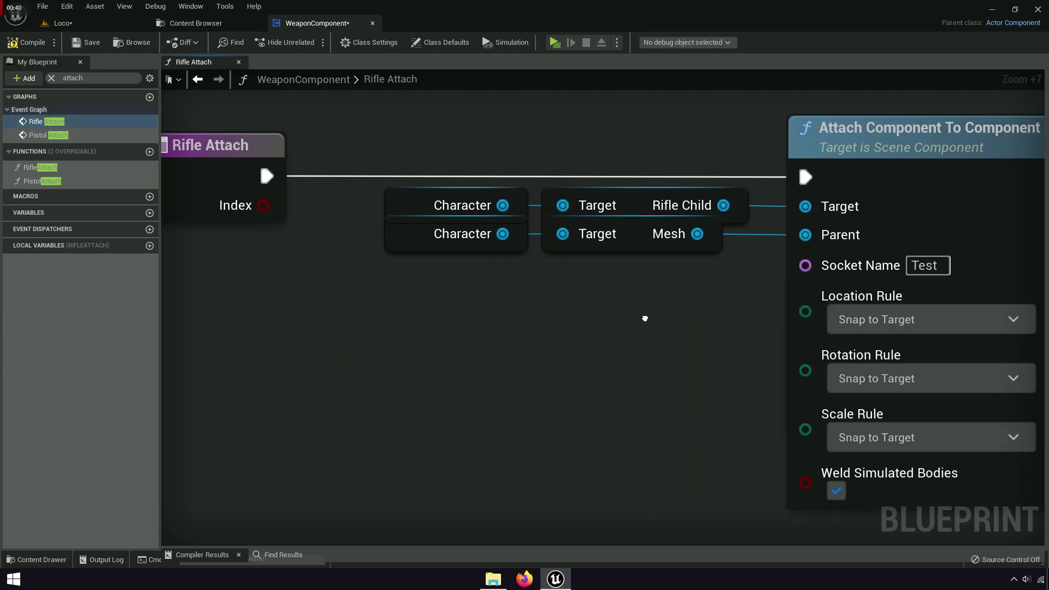
scroll(634, 317, down, 2)
drag(292, 228, 351, 228)
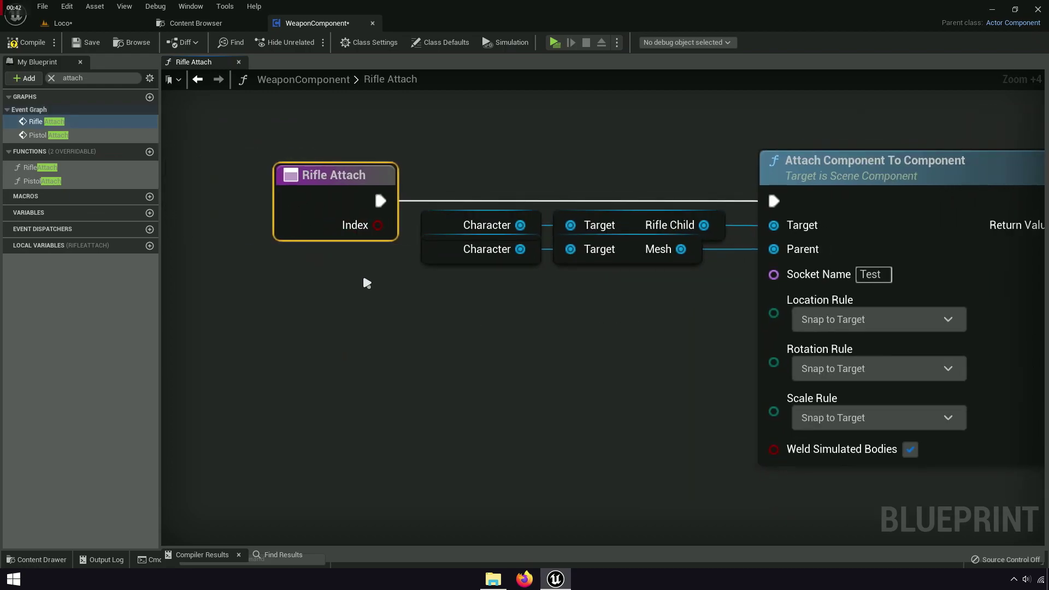
click(46, 182)
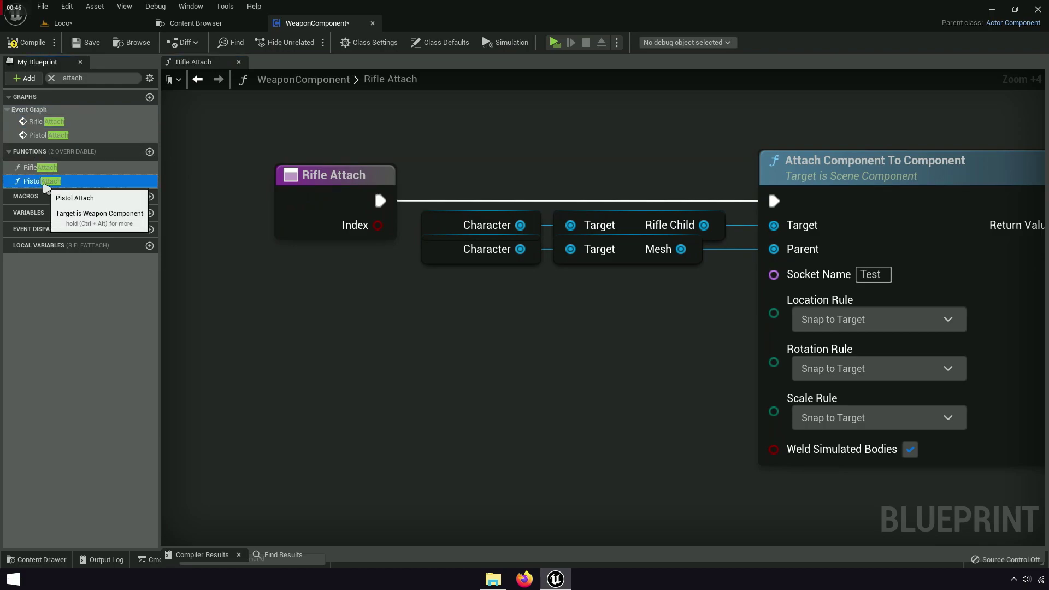
double_click(43, 185)
Delete Pistol Attach's Select node and reroute knot, nudge its entry node, and close the graph.
scroll(545, 313, up, 3)
drag(672, 424, 471, 332)
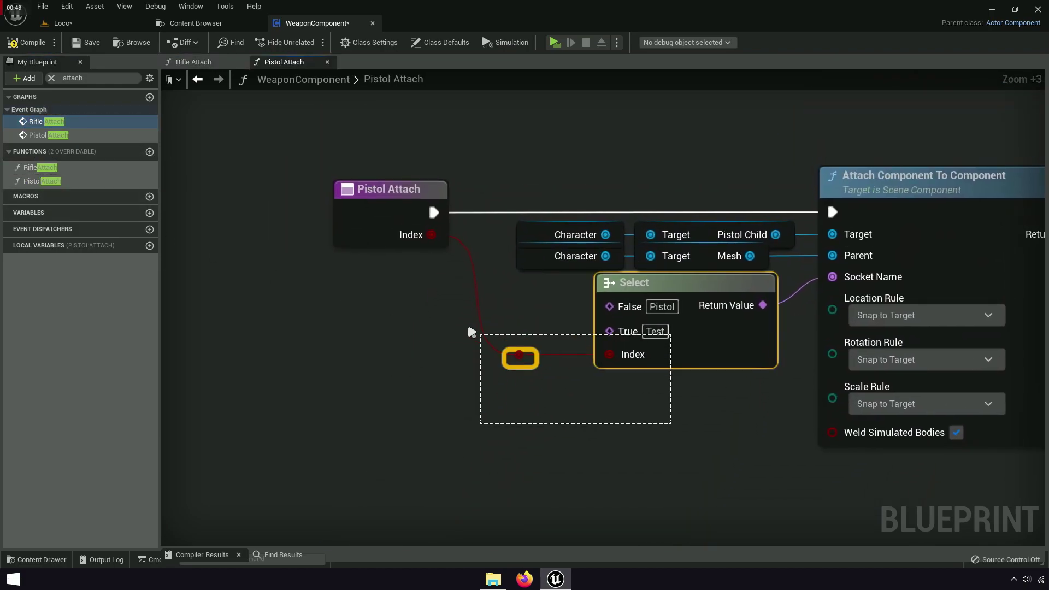
right_click(704, 288)
click(742, 309)
right_drag(674, 394, 596, 412)
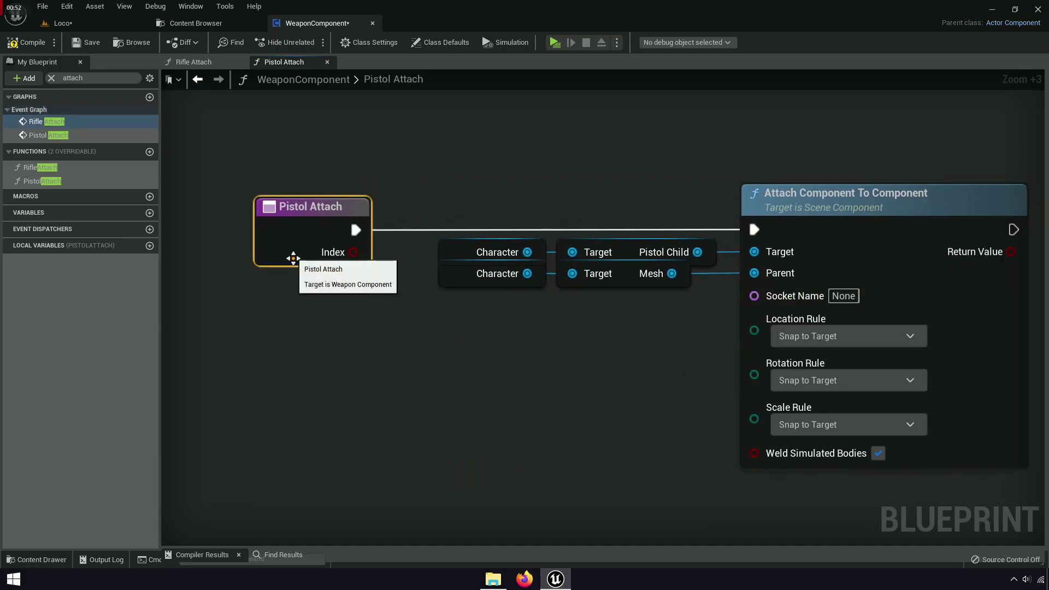
drag(293, 259, 332, 258)
click(311, 286)
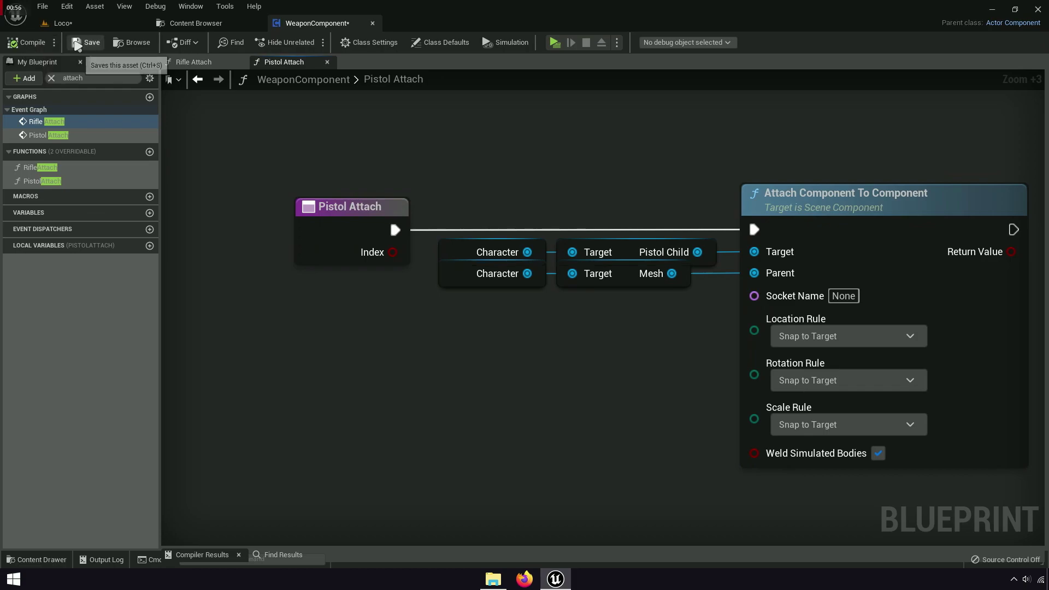
click(239, 62)
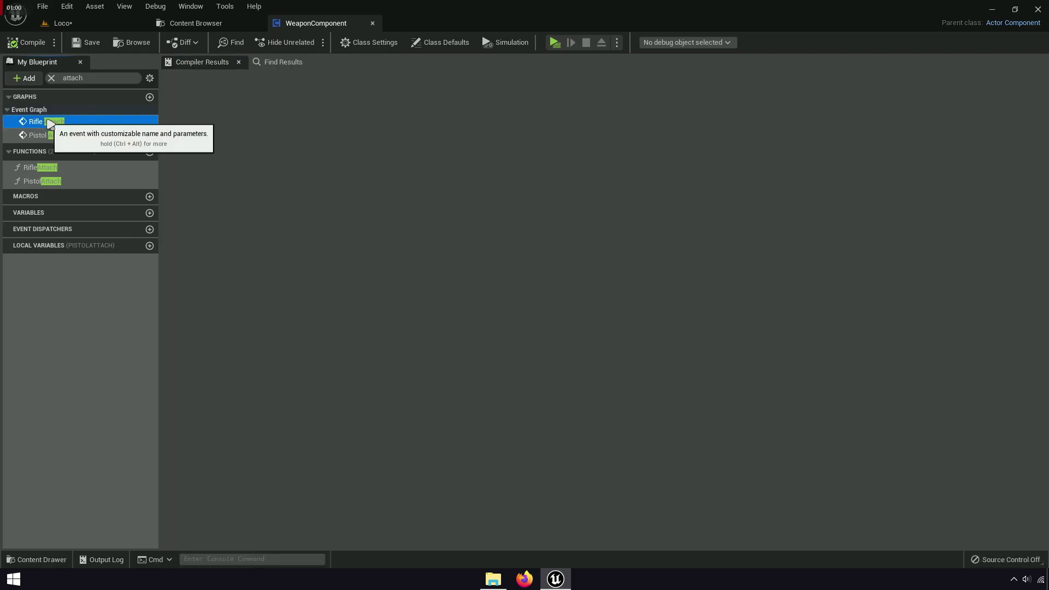
Delete the reroute on Rifle Attach's Index wire and remove the event's Active input.
click(44, 123)
click(53, 140)
double_click(44, 121)
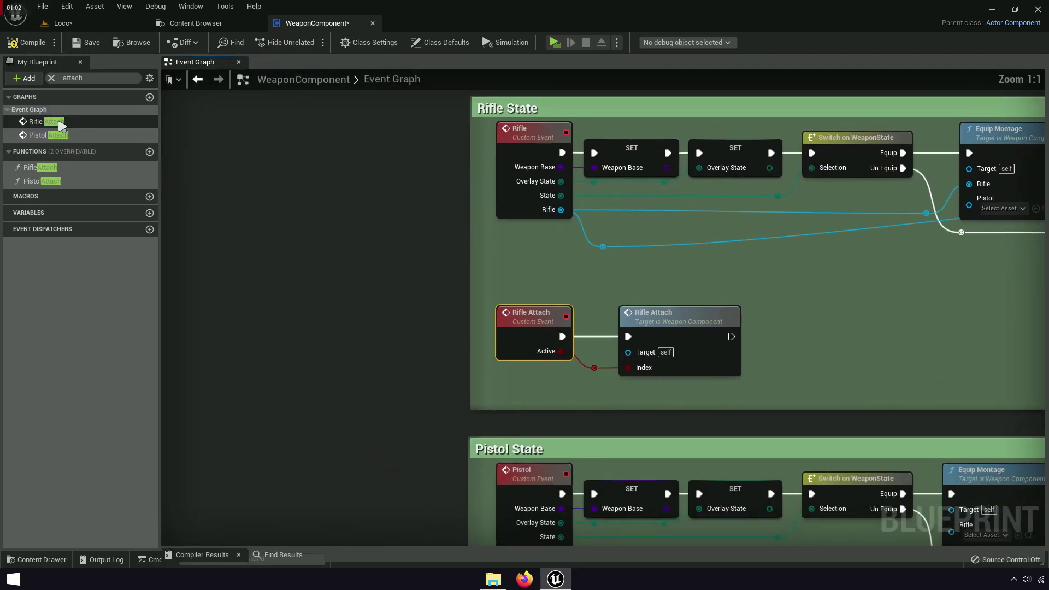
scroll(514, 254, up, 7)
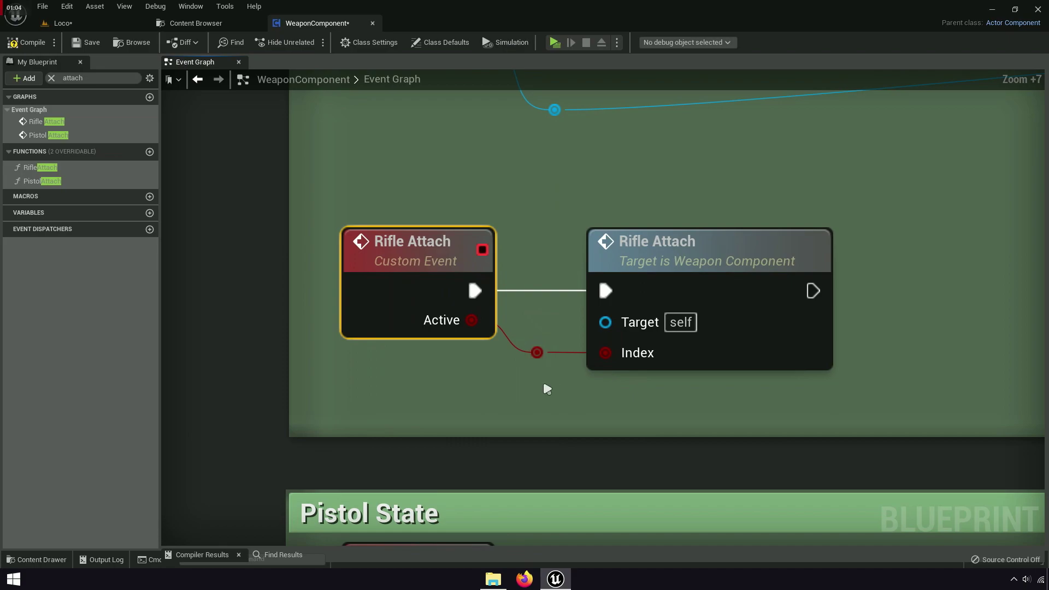
key(Delete)
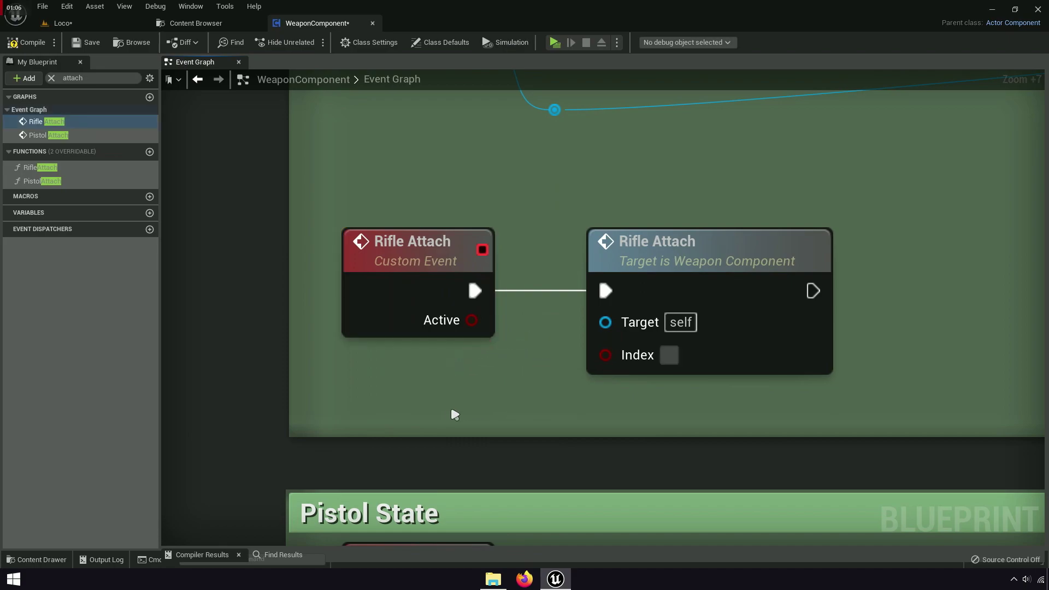
click(481, 309)
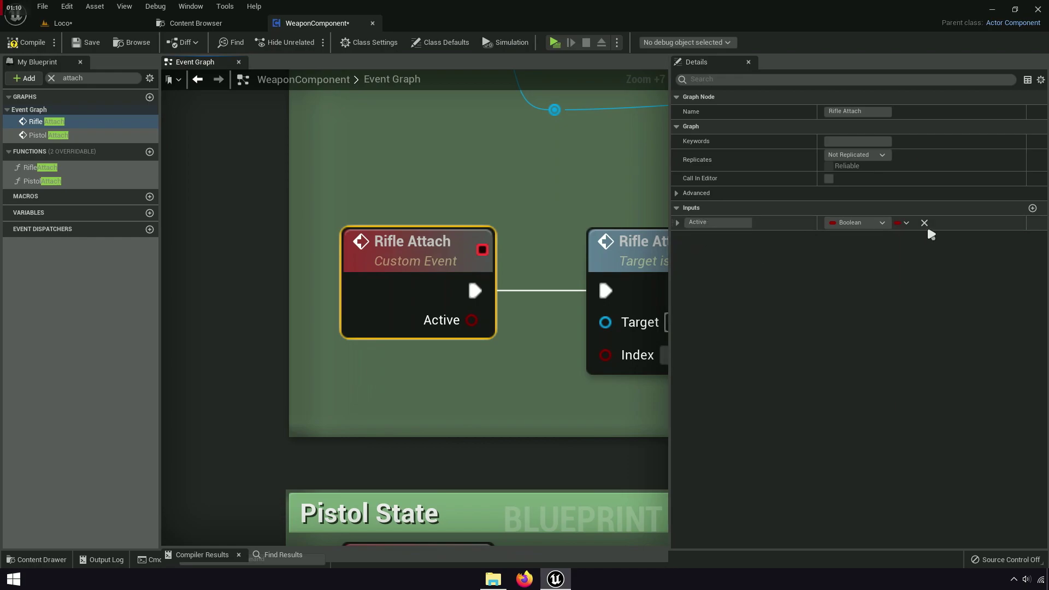
click(924, 224)
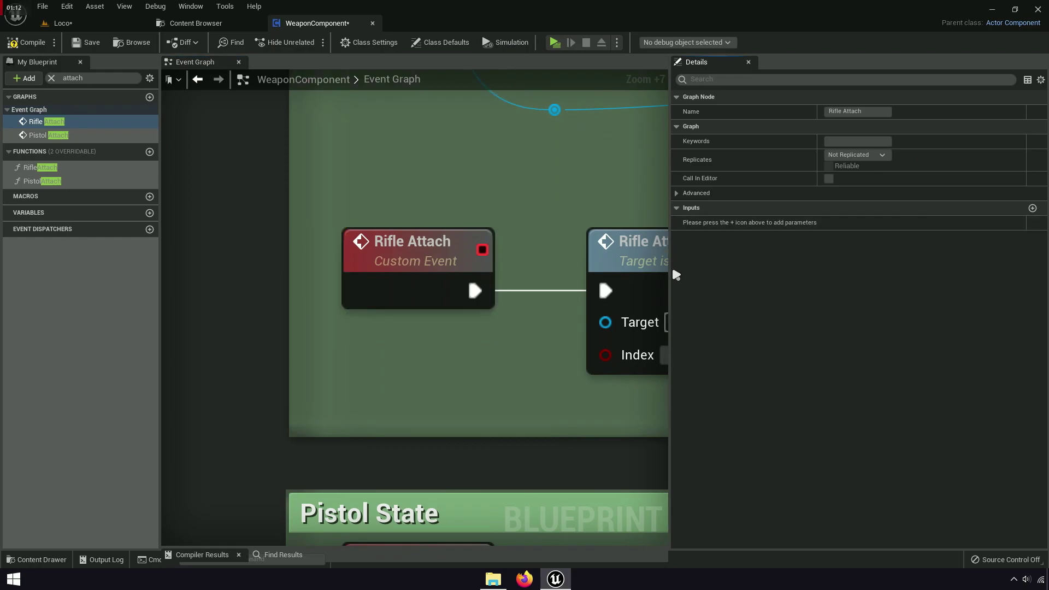
drag(670, 269, 916, 269)
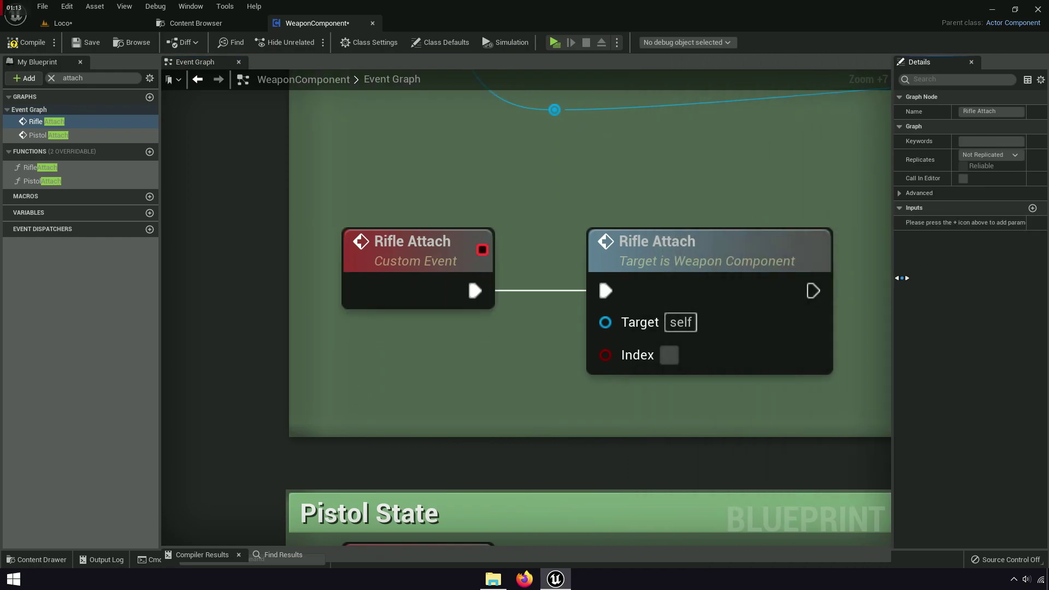
Delete Pistol Attach's Index reroute, remove its Active input, and move the call beside the event.
double_click(65, 136)
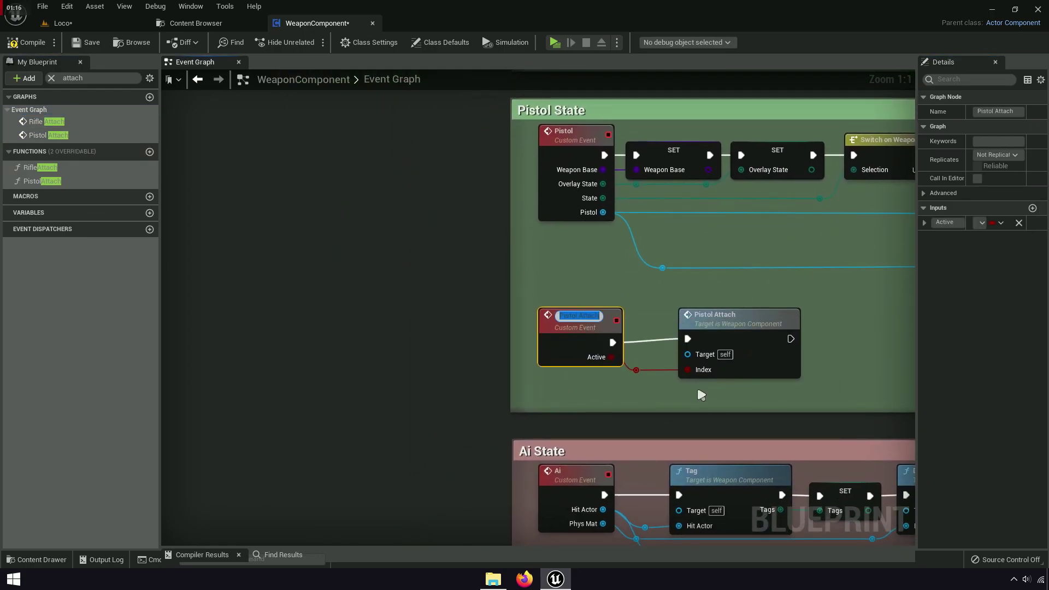
scroll(636, 345, up, 7)
click(621, 318)
key(Delete)
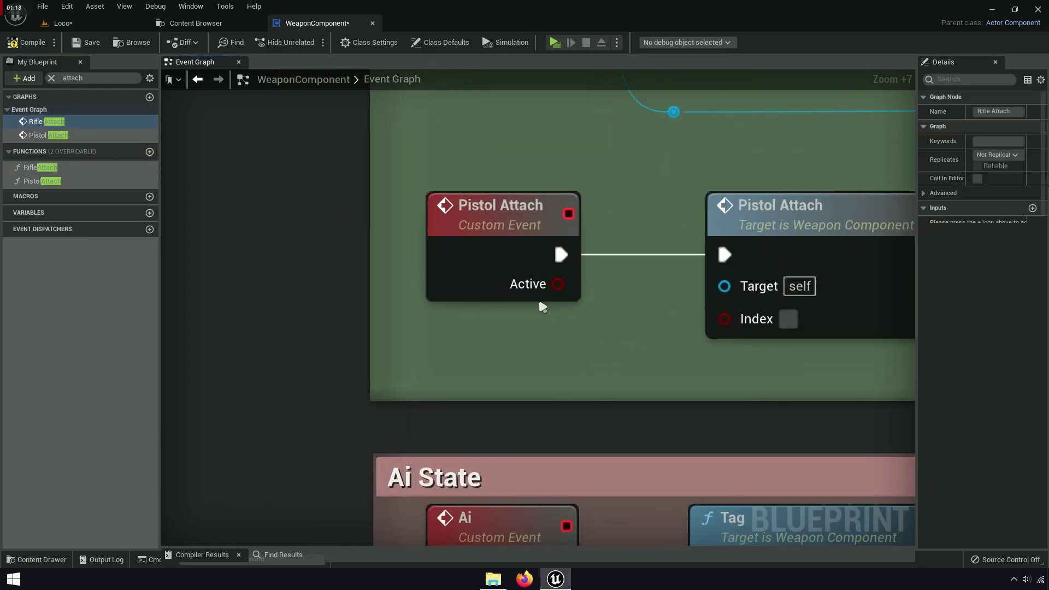
drag(917, 247, 694, 247)
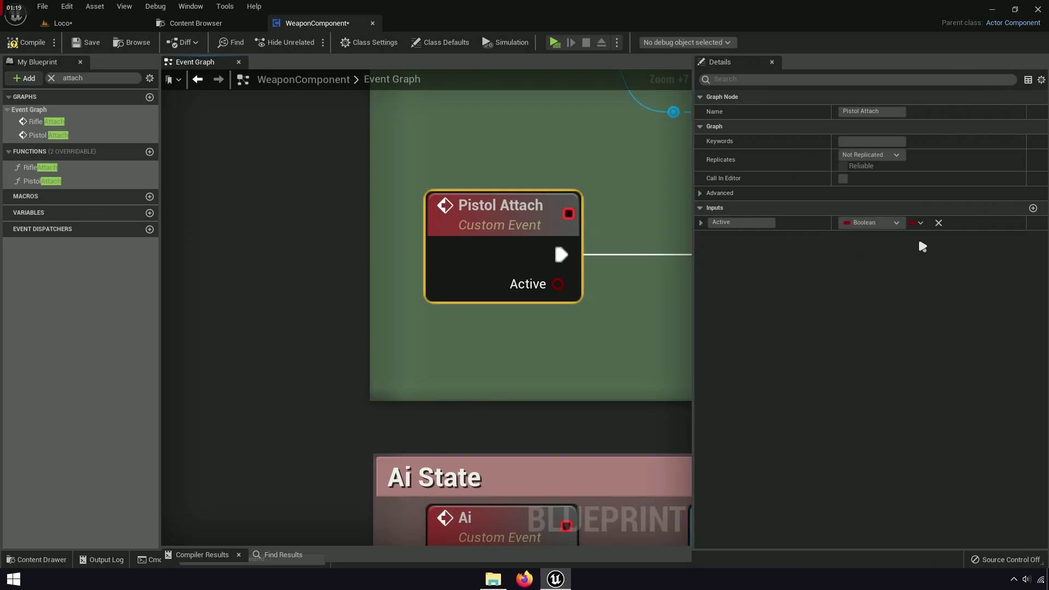
click(936, 223)
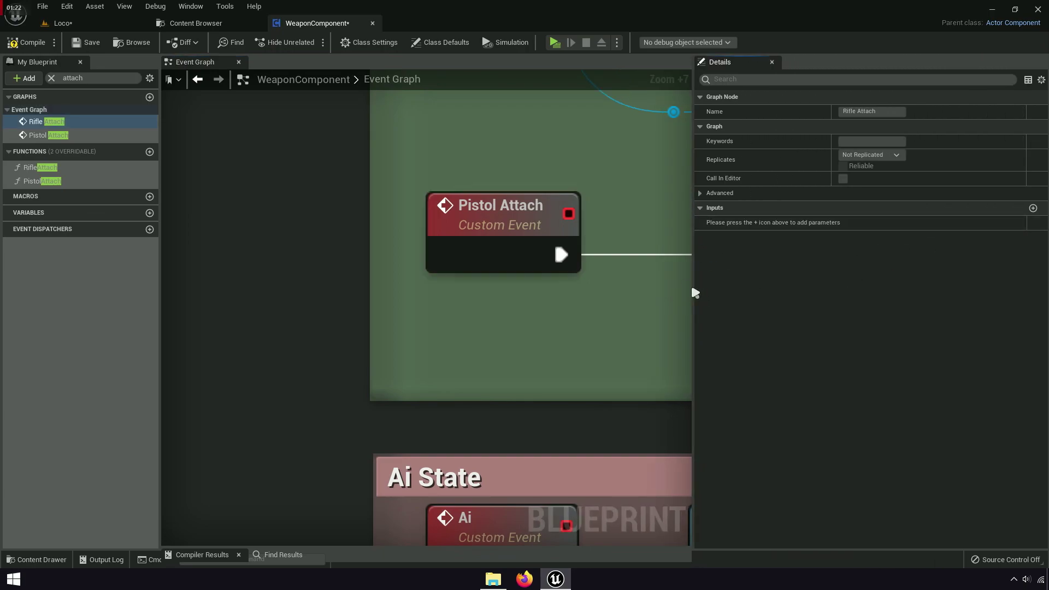
drag(694, 286, 992, 310)
drag(812, 326, 621, 341)
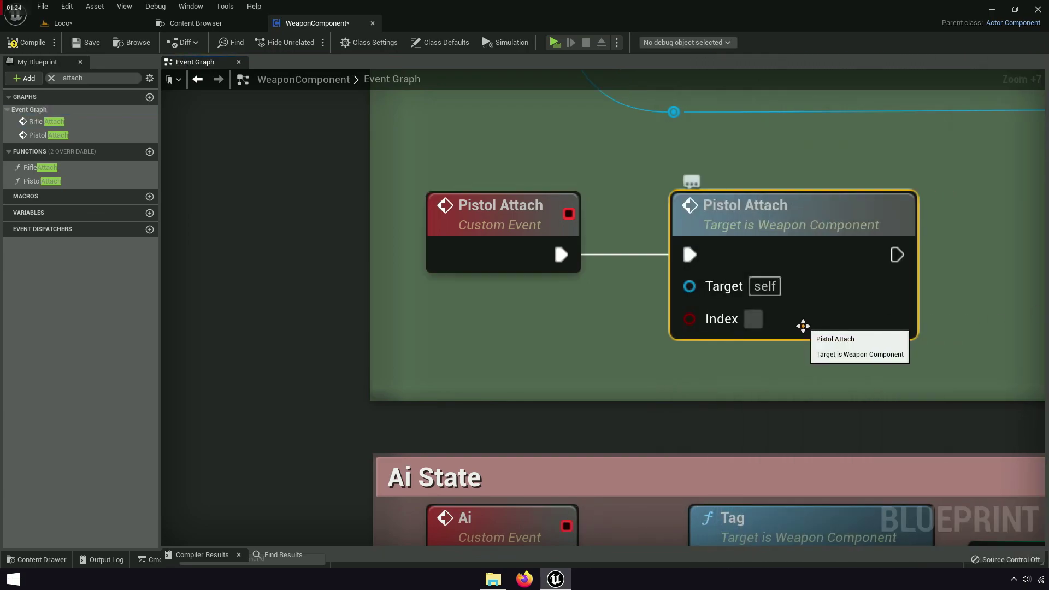
click(562, 319)
scroll(559, 319, down, 4)
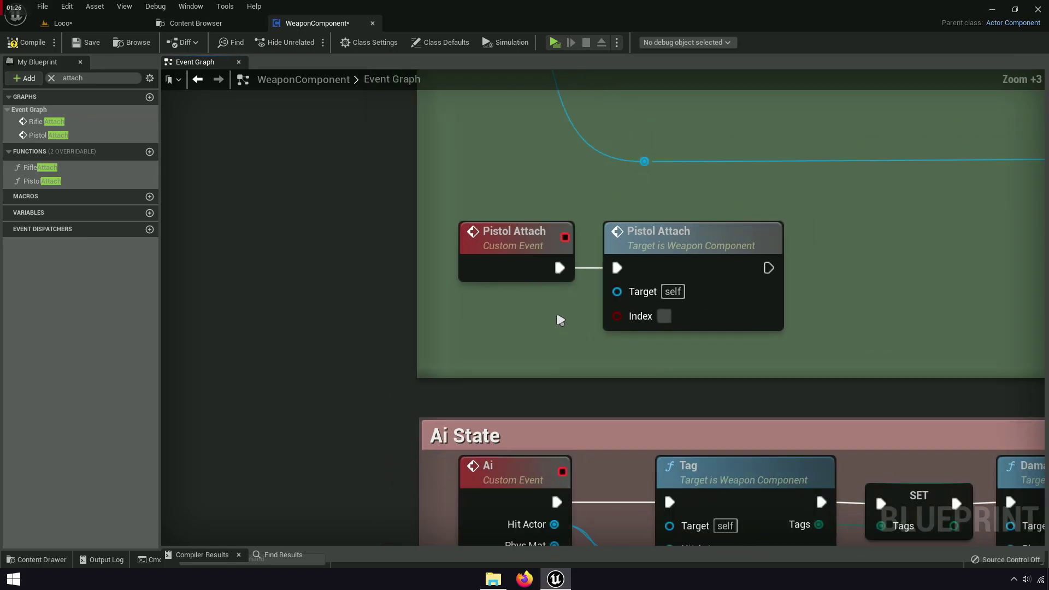
scroll(563, 306, down, 6)
right_drag(565, 297, 565, 369)
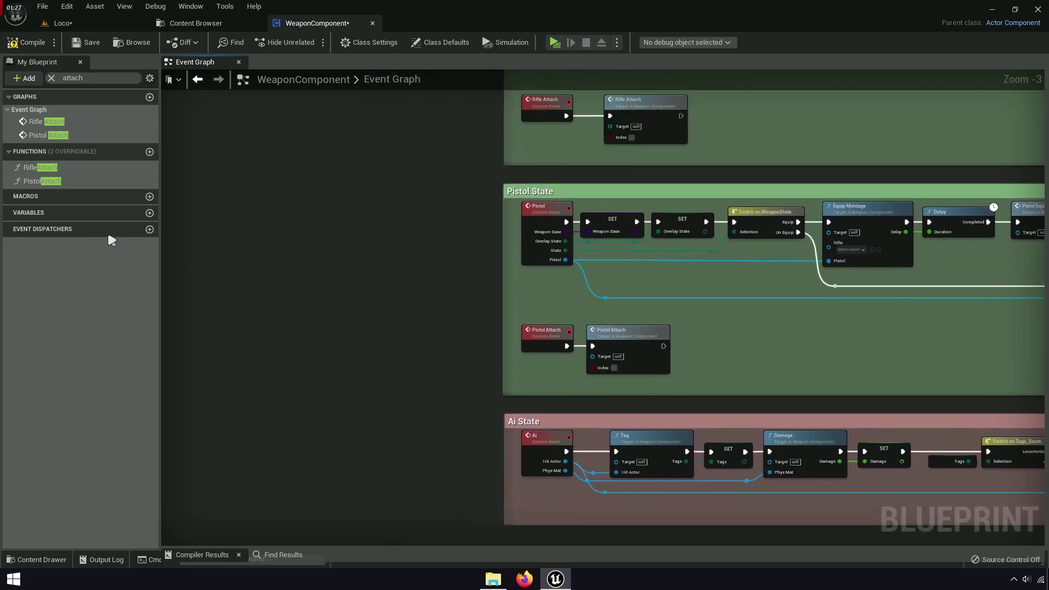
Remove the Index input from the Rifle Attach function's entry node.
double_click(30, 167)
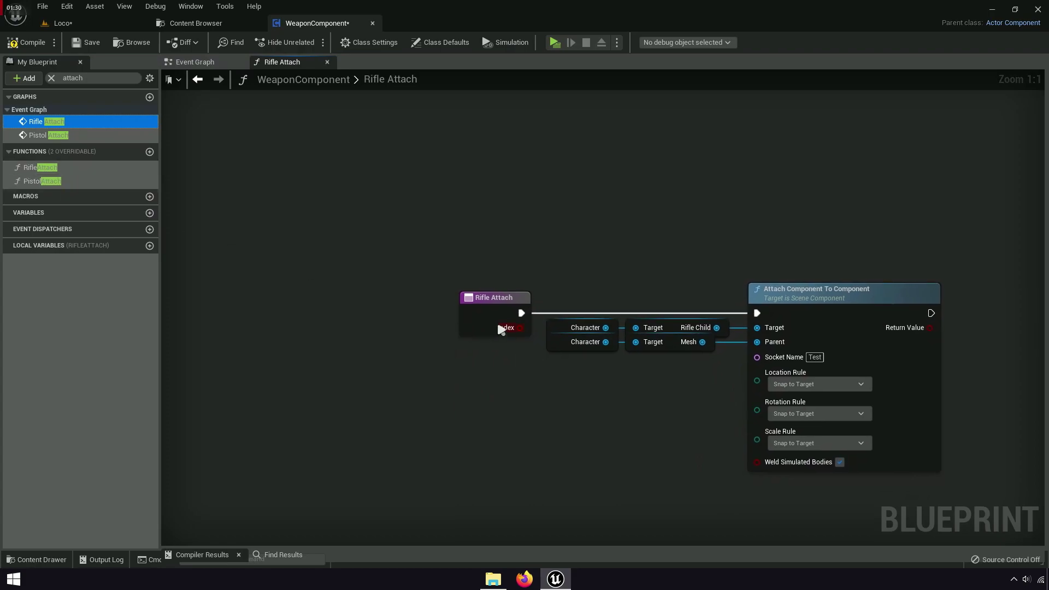
click(481, 309)
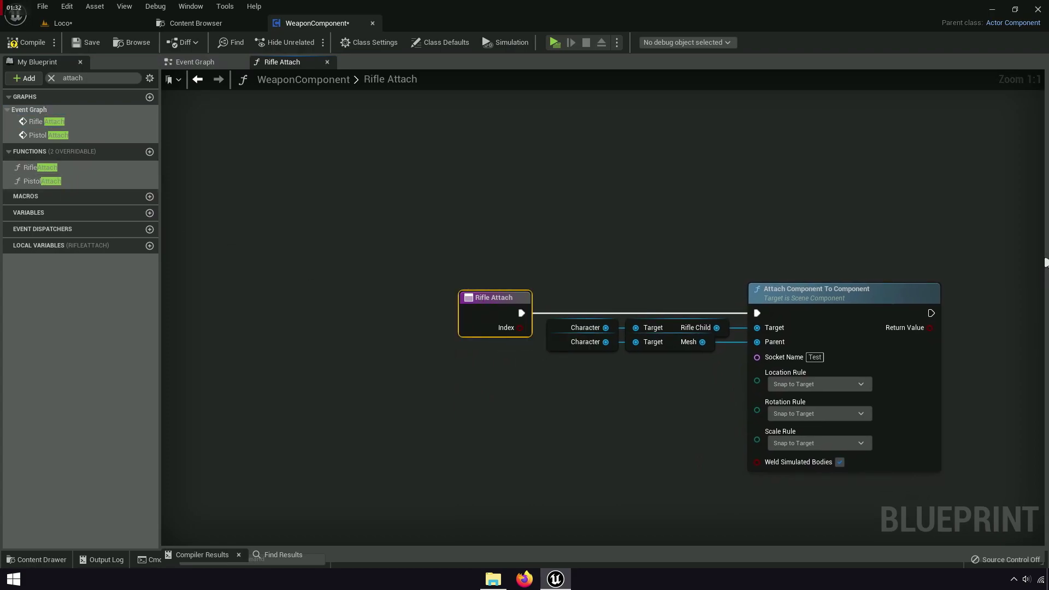
click(1045, 262)
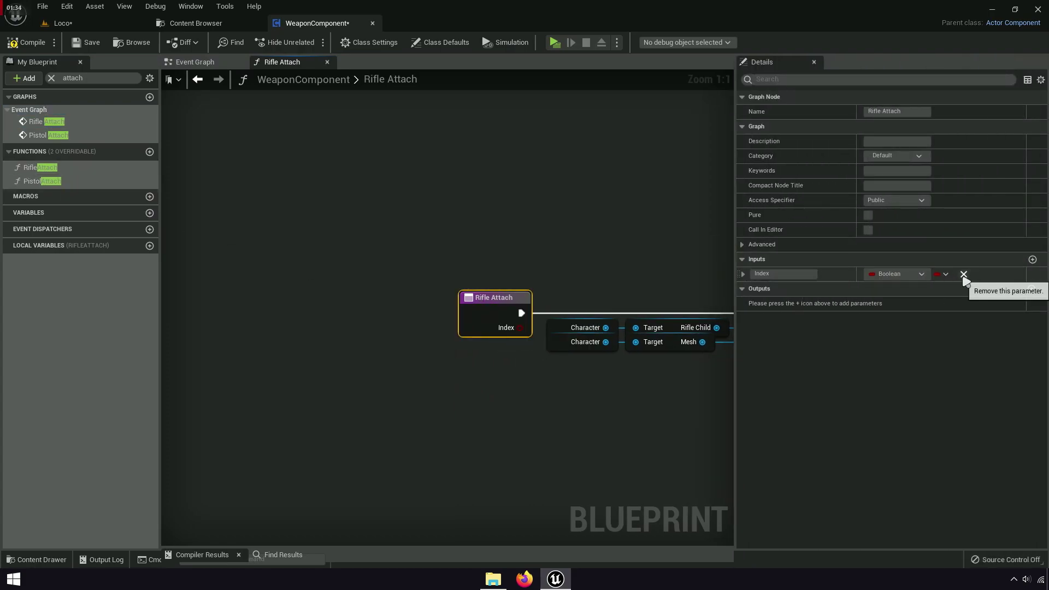
click(964, 275)
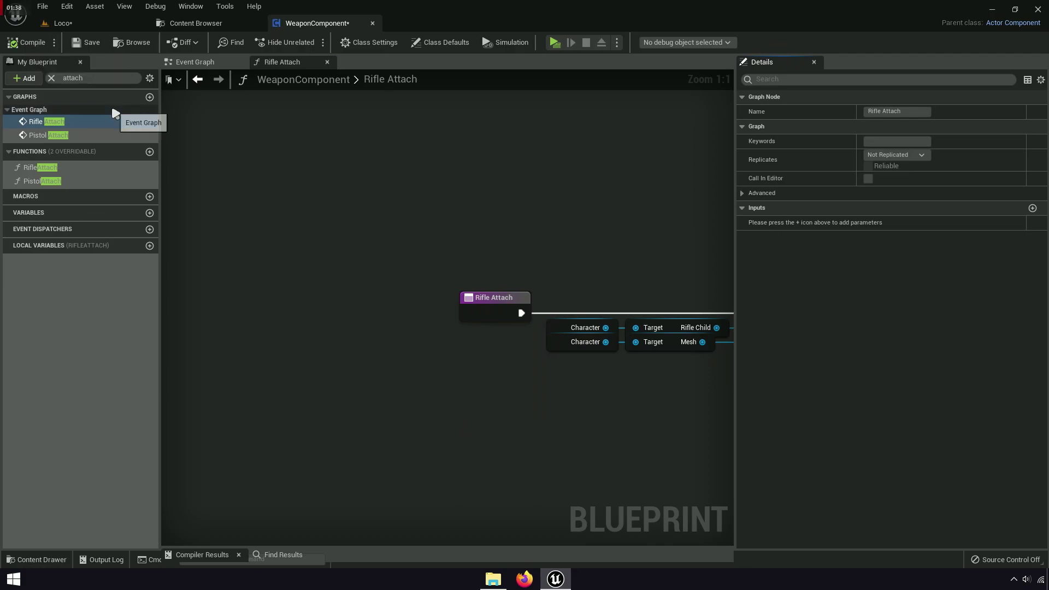
Remove the Index input from the Pistol Attach function and hide the Details panel.
double_click(63, 181)
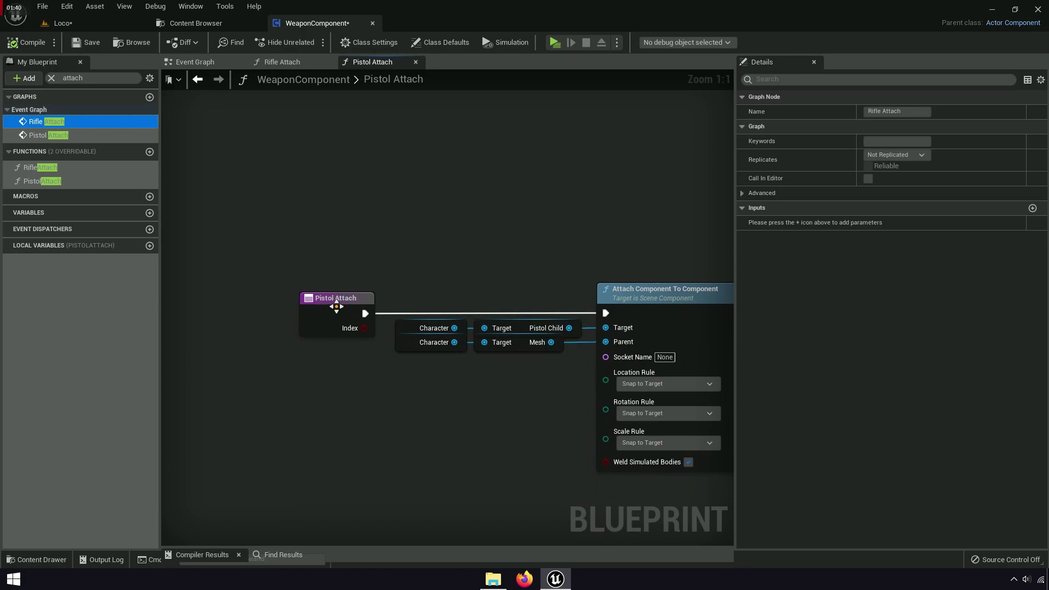
click(336, 306)
click(964, 274)
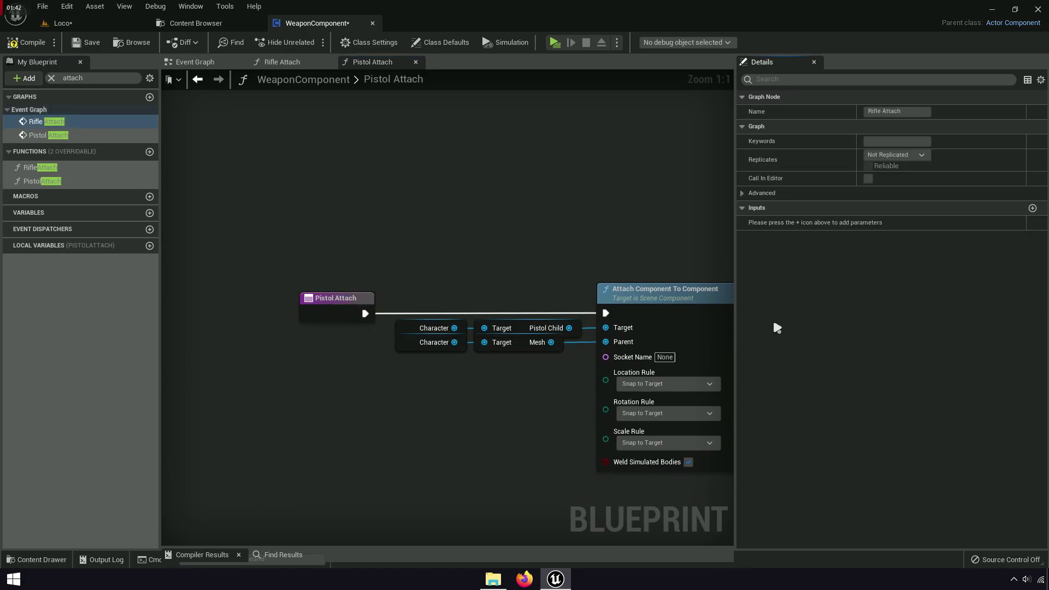
click(815, 62)
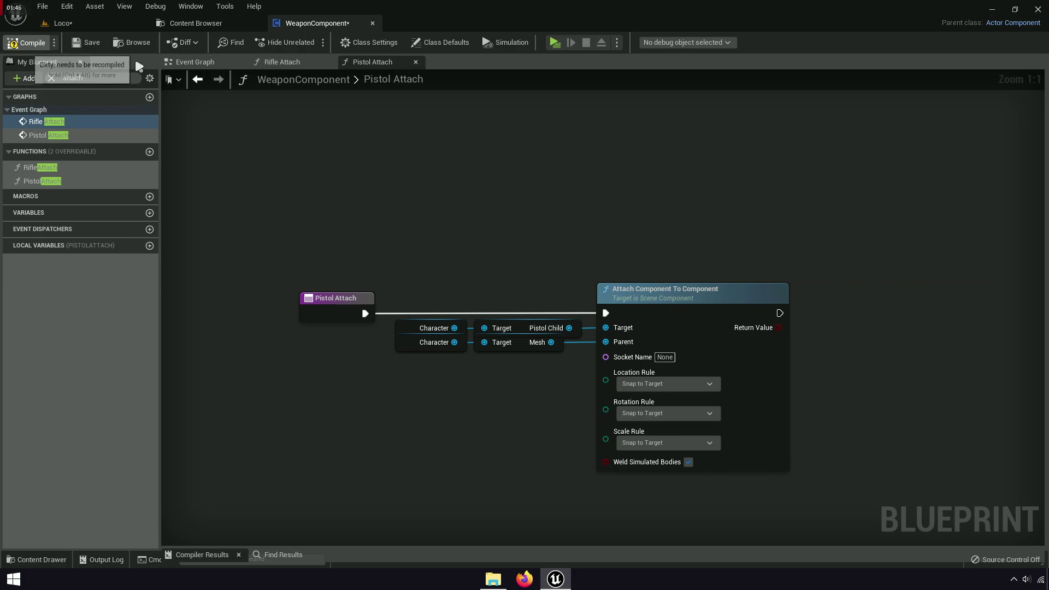
Save WeaponComponent and close the Event Graph and Pistol Attach tabs.
click(83, 44)
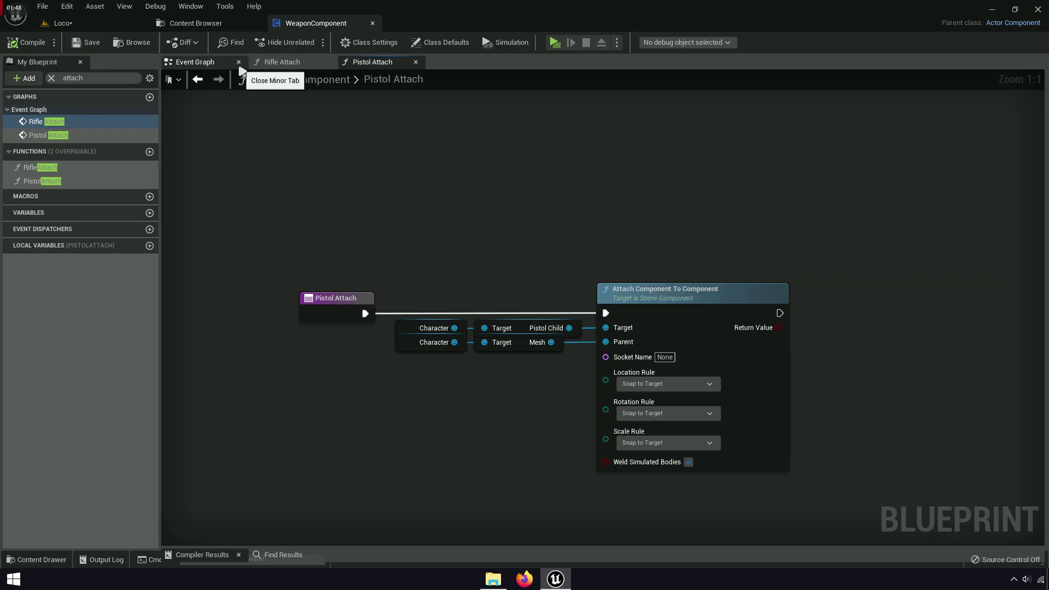
click(238, 62)
click(330, 63)
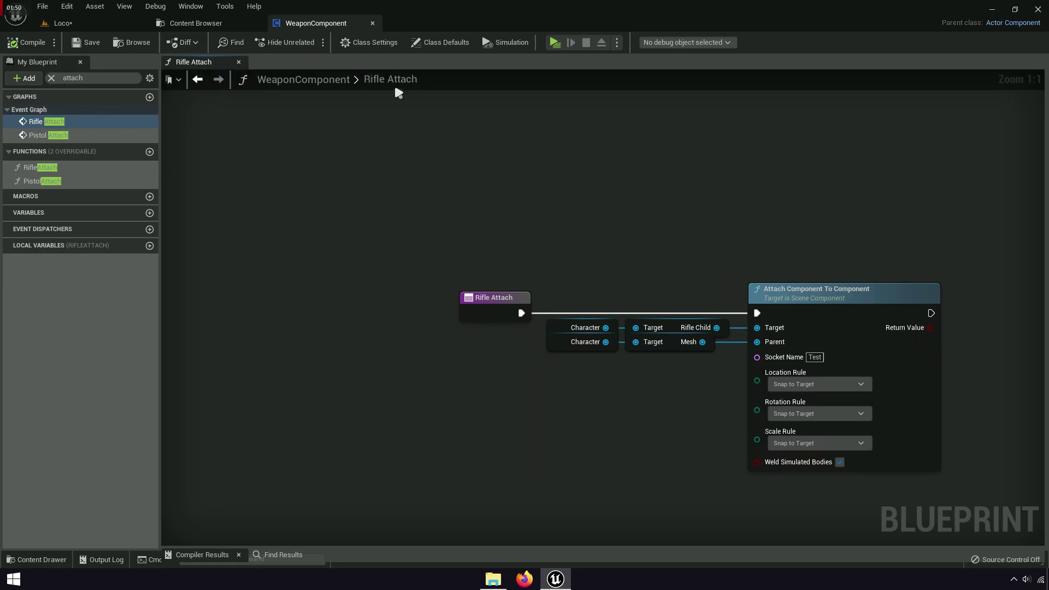
Save the Loco level and both Attach assets with Ctrl+Shift+S.
scroll(589, 242, up, 2)
scroll(775, 291, up, 3)
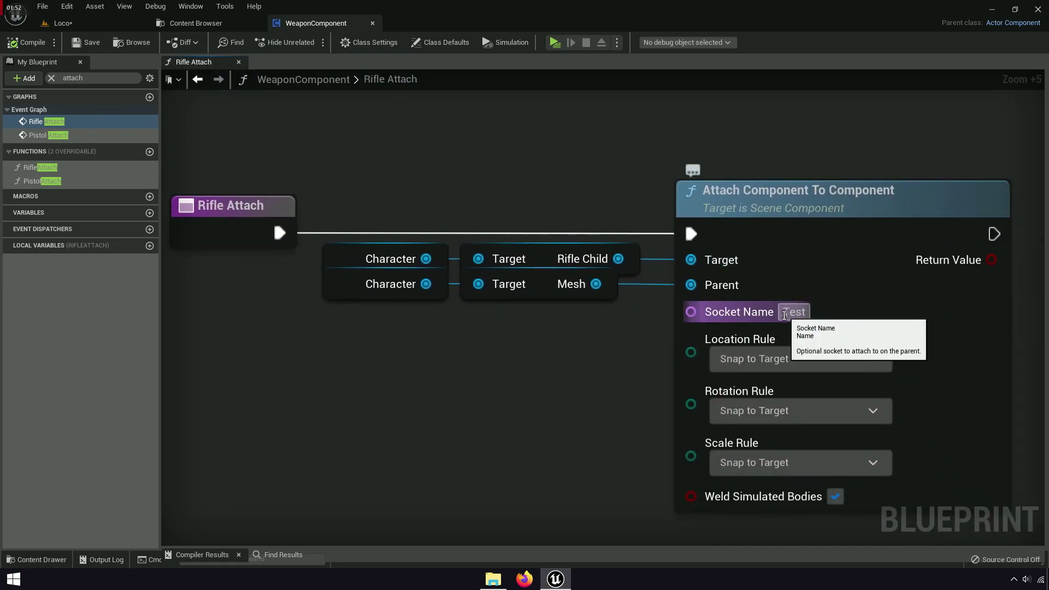
click(195, 23)
key(ctrl+shift+s)
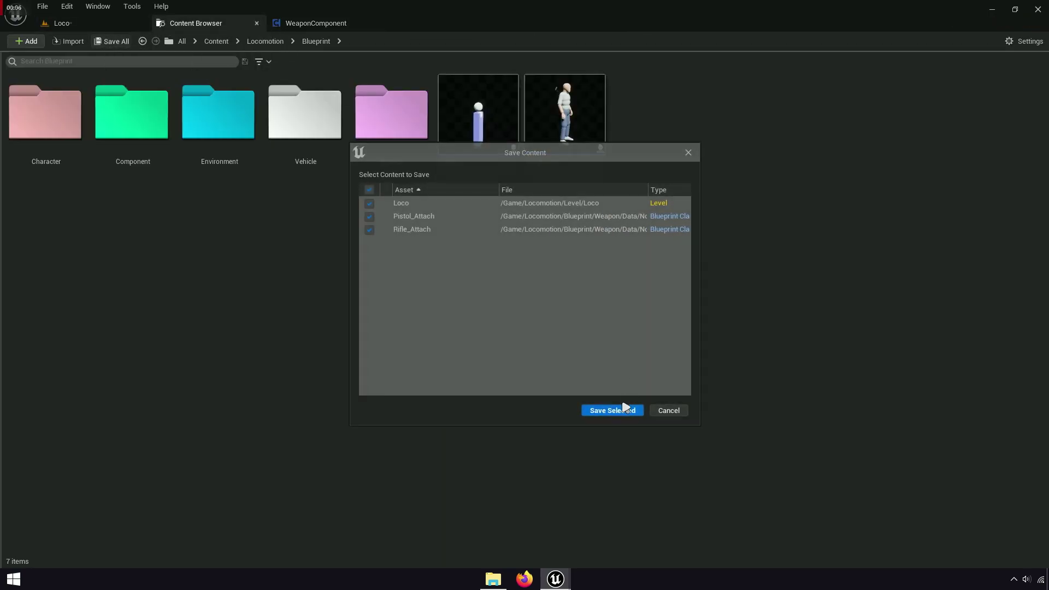
click(617, 410)
Open Locomotion_Skeleton from the Character folder.
click(73, 152)
double_click(73, 153)
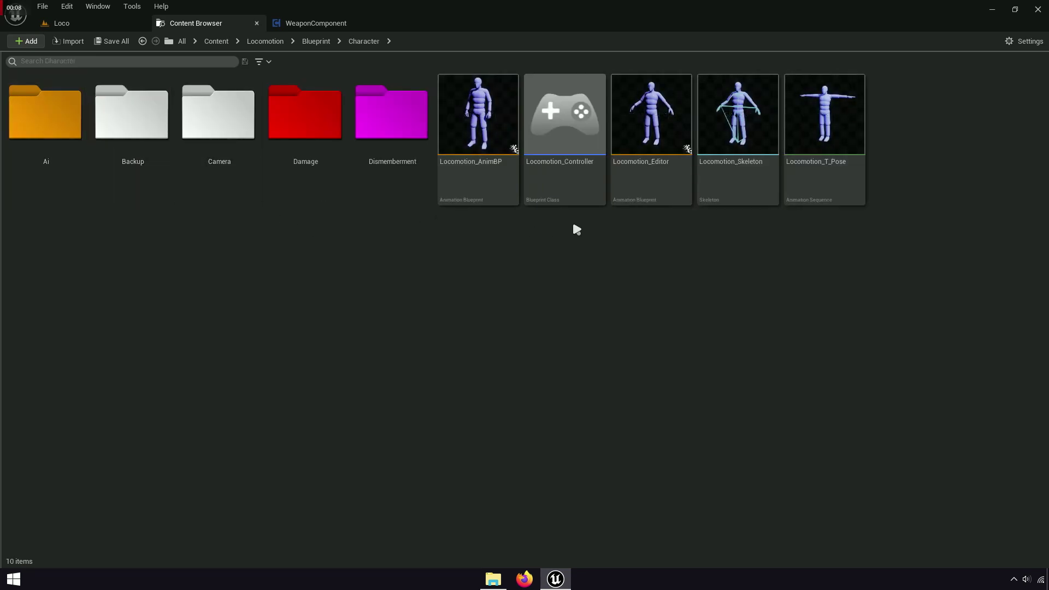
click(760, 177)
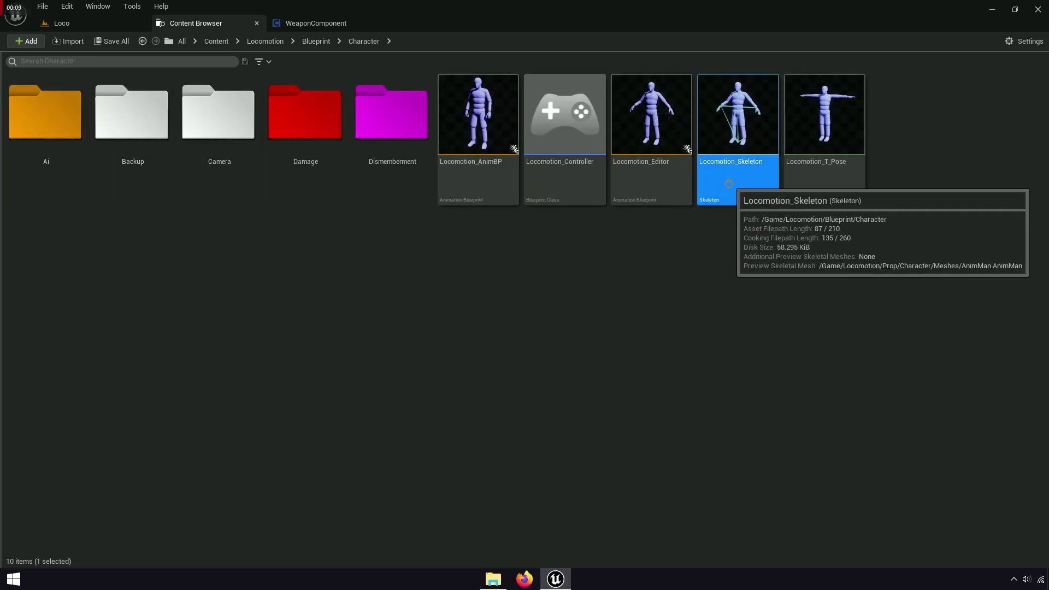
double_click(760, 178)
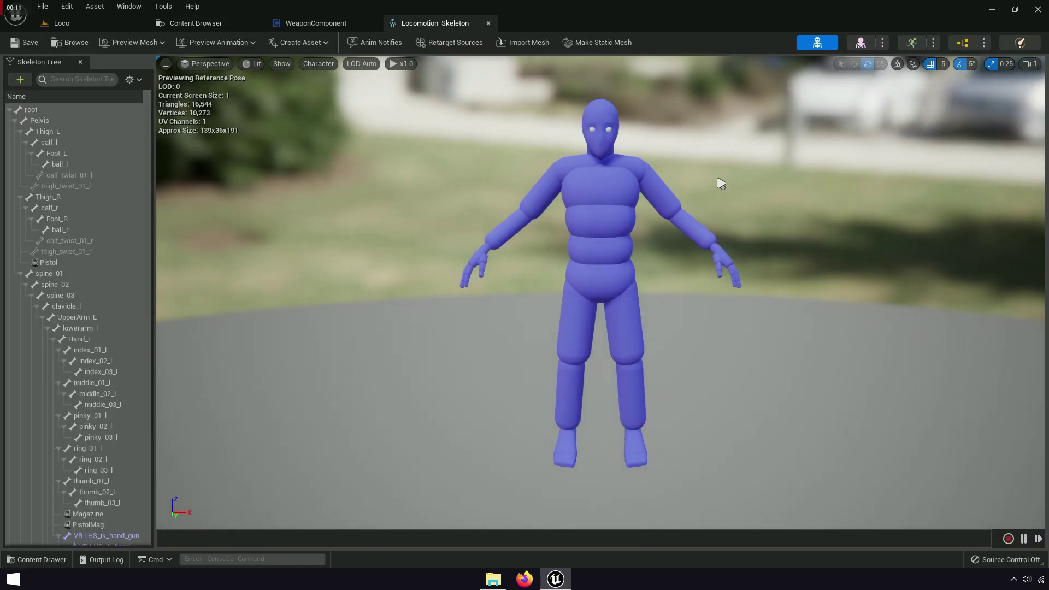
Hide bones in the Skeleton Tree and rename the Test socket to RifleAttach.
click(134, 80)
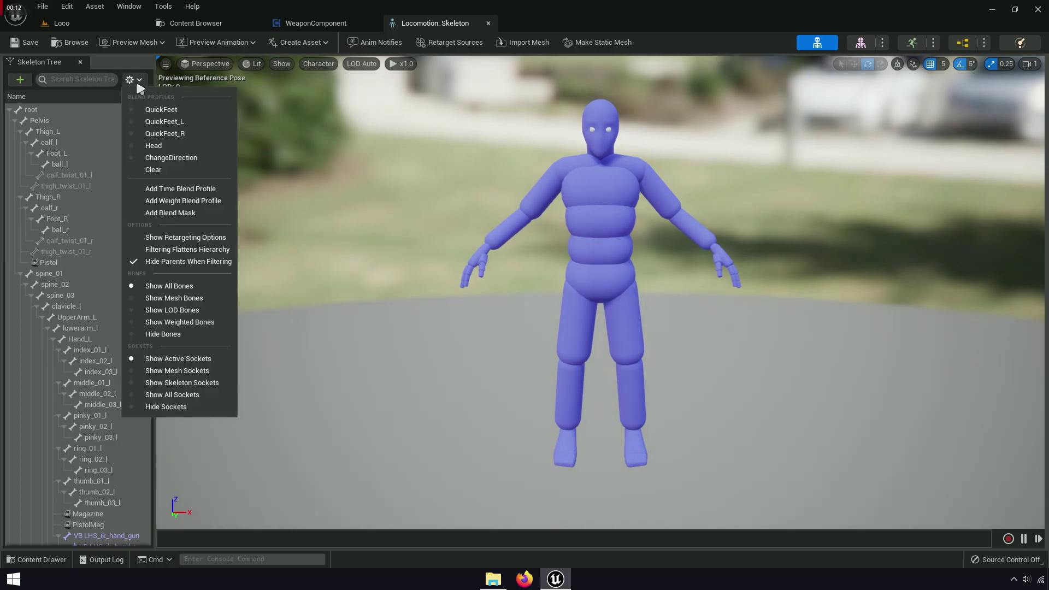
click(176, 334)
click(76, 165)
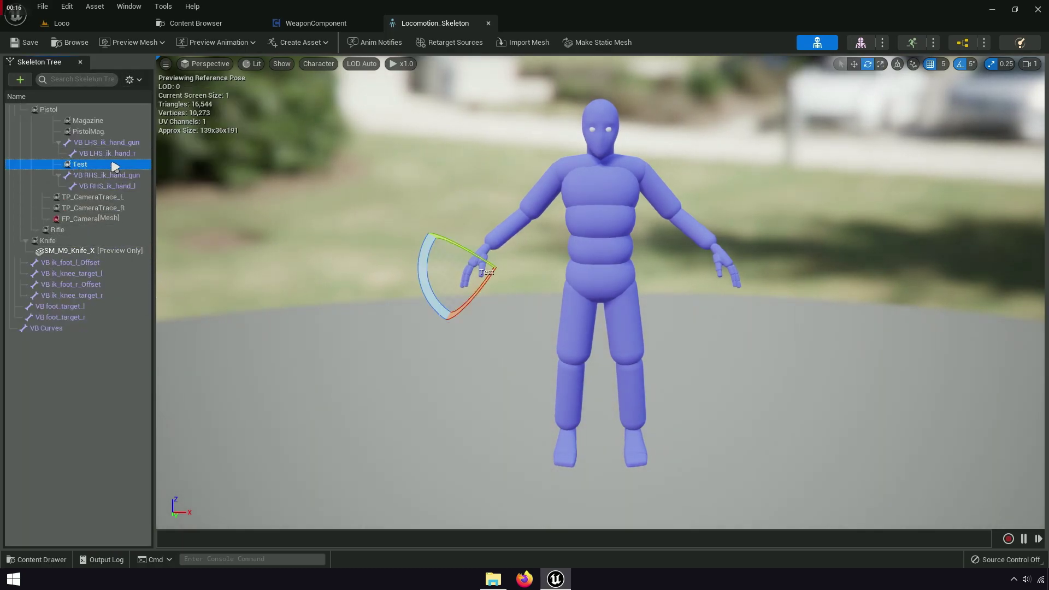
right_click(91, 168)
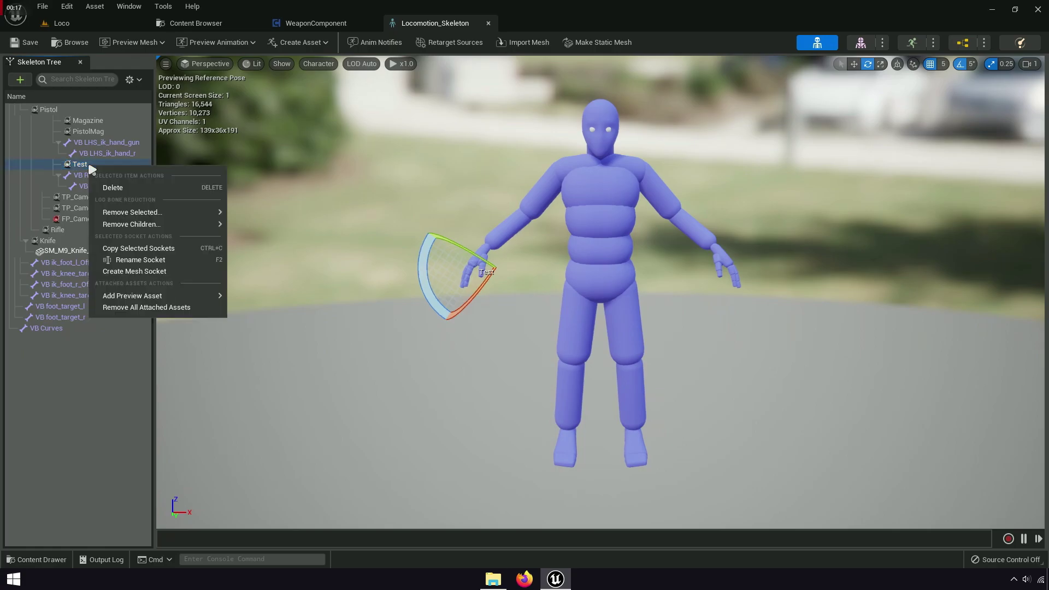
mouse_move(123, 212)
click(124, 260)
text(RifleAttach)
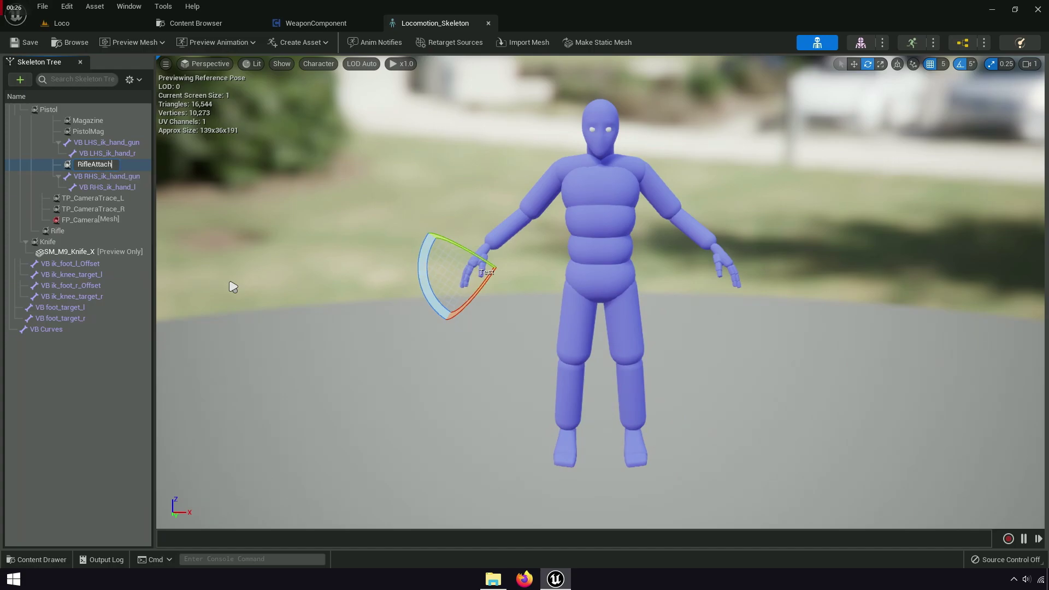
Copy the RifleAttach name and return to the WeaponComponent blueprint.
right_click(112, 165)
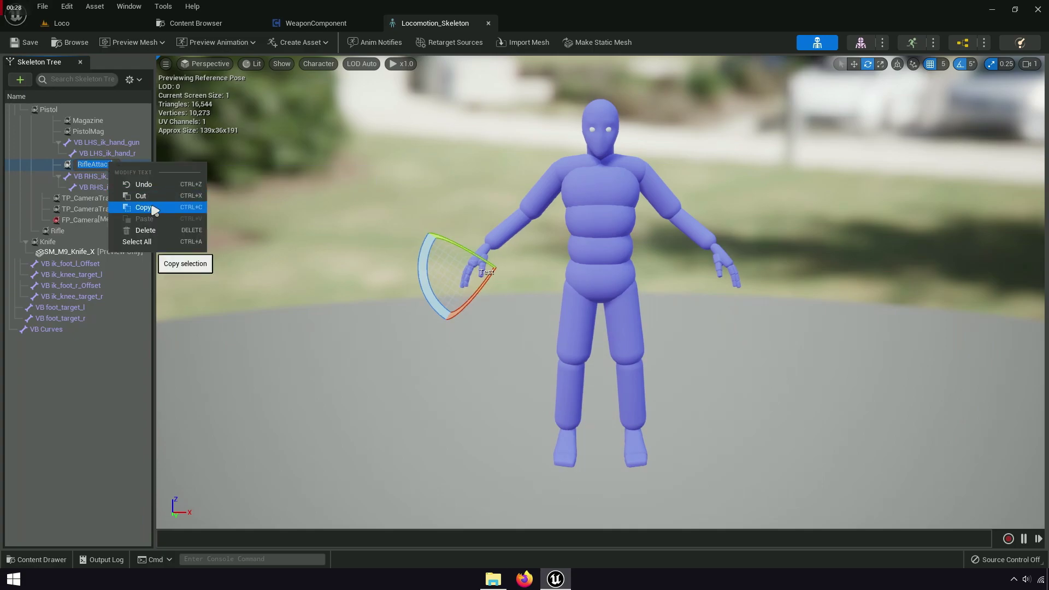
click(150, 214)
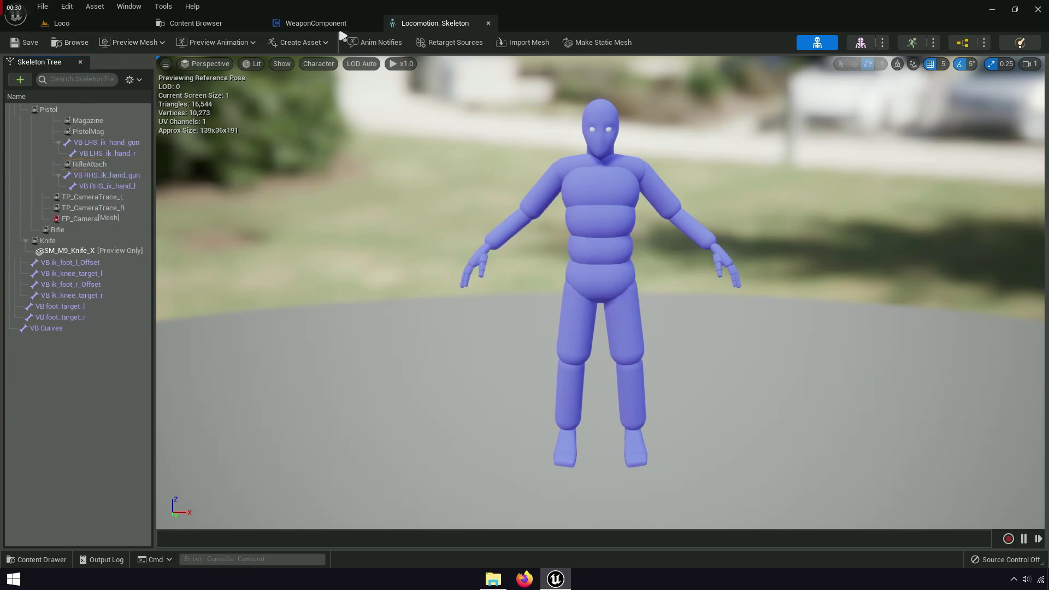
click(318, 23)
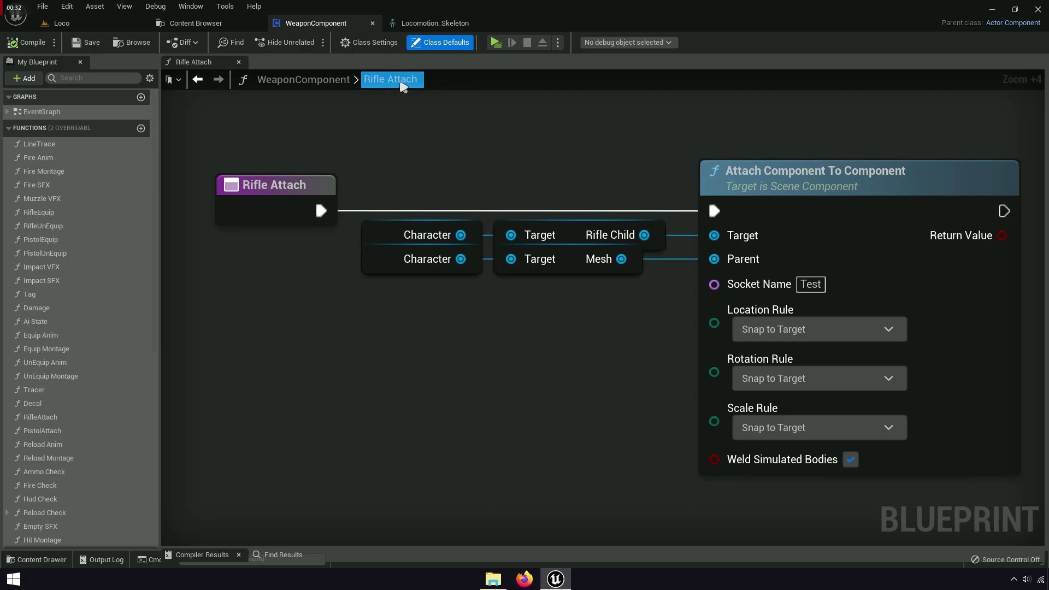
Paste RifleAttach into Attach Component To Component's Socket Name, replacing Test.
scroll(604, 286, up, 3)
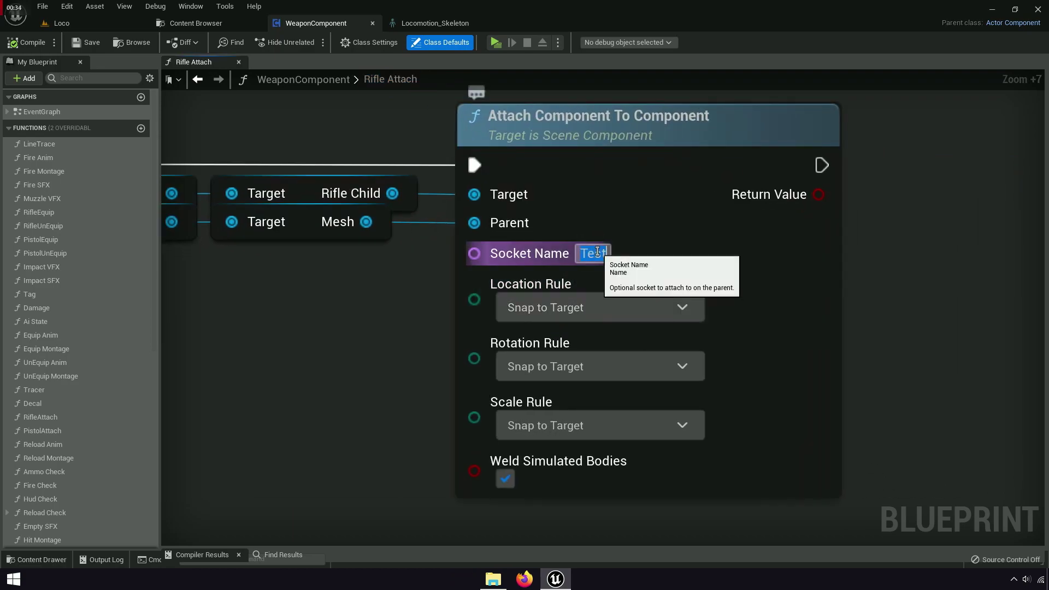
right_click(597, 253)
click(634, 308)
right_drag(389, 363, 551, 376)
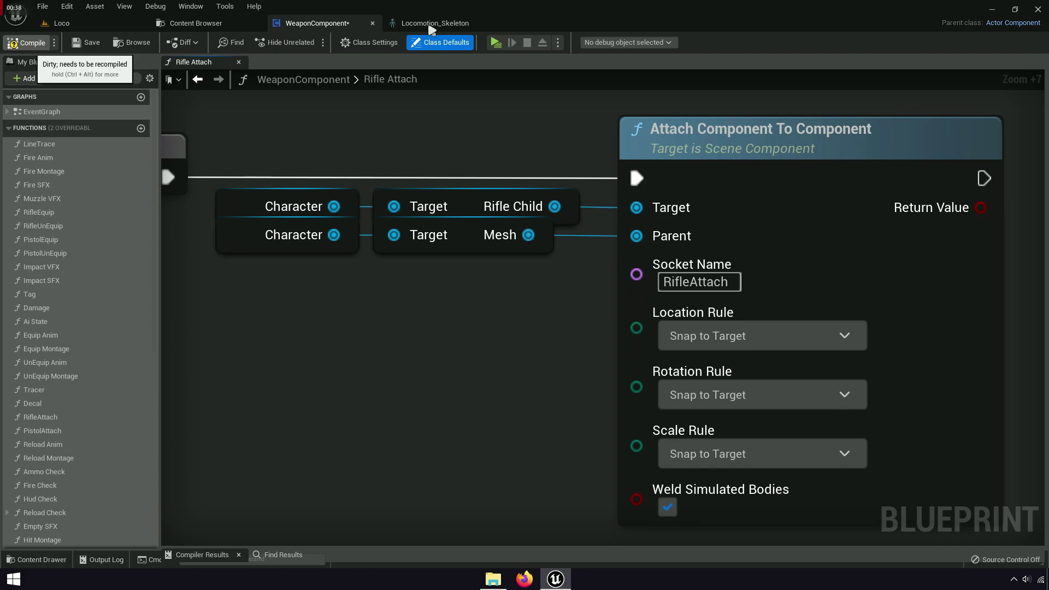
click(433, 24)
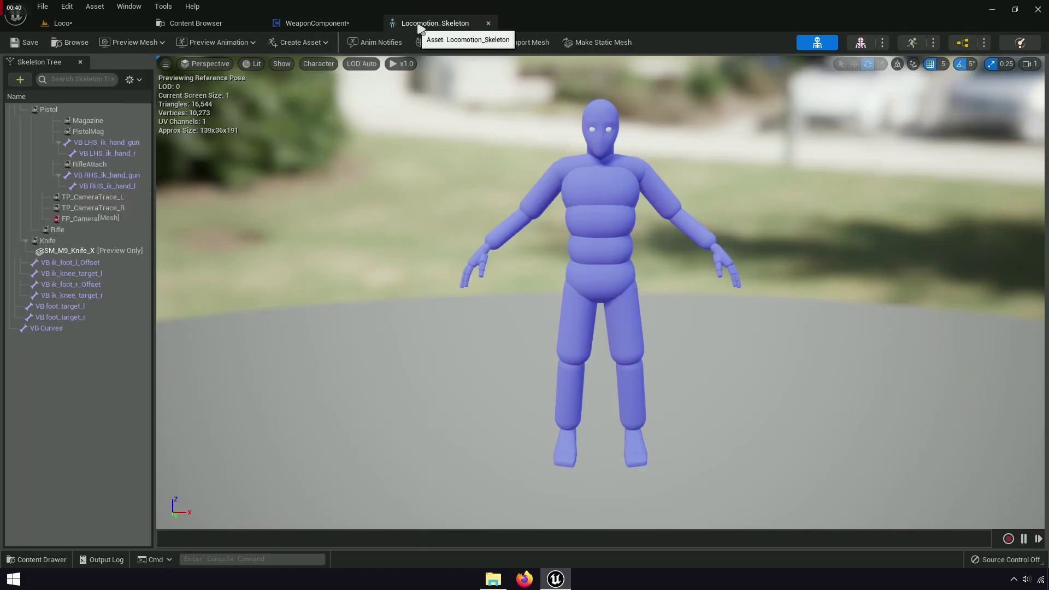
Show mesh bones and add a socket named PistolAttach to the hand_r bone.
click(134, 79)
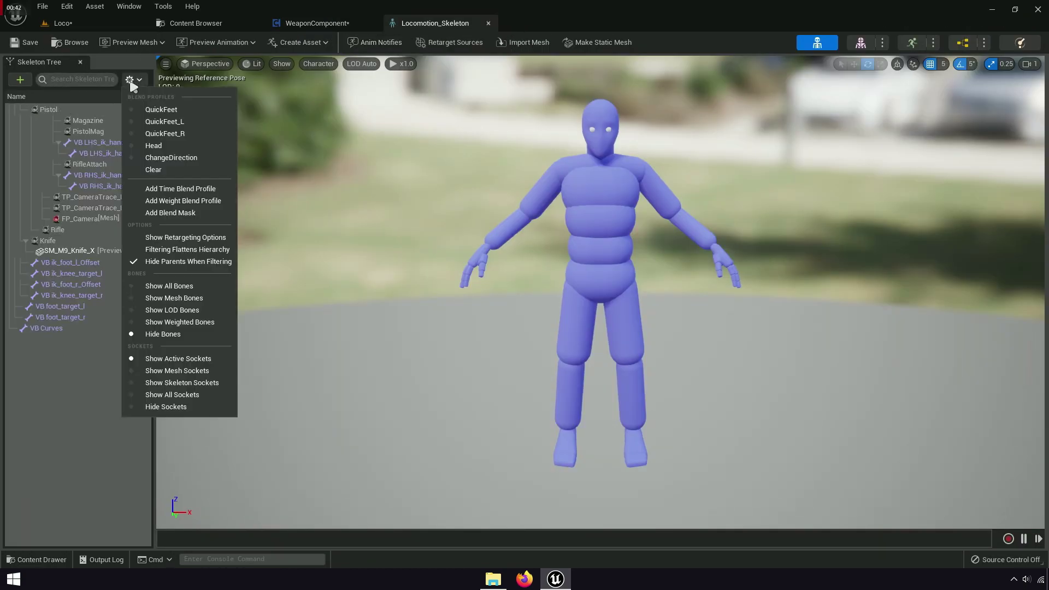
click(160, 301)
click(74, 79)
text(hand)
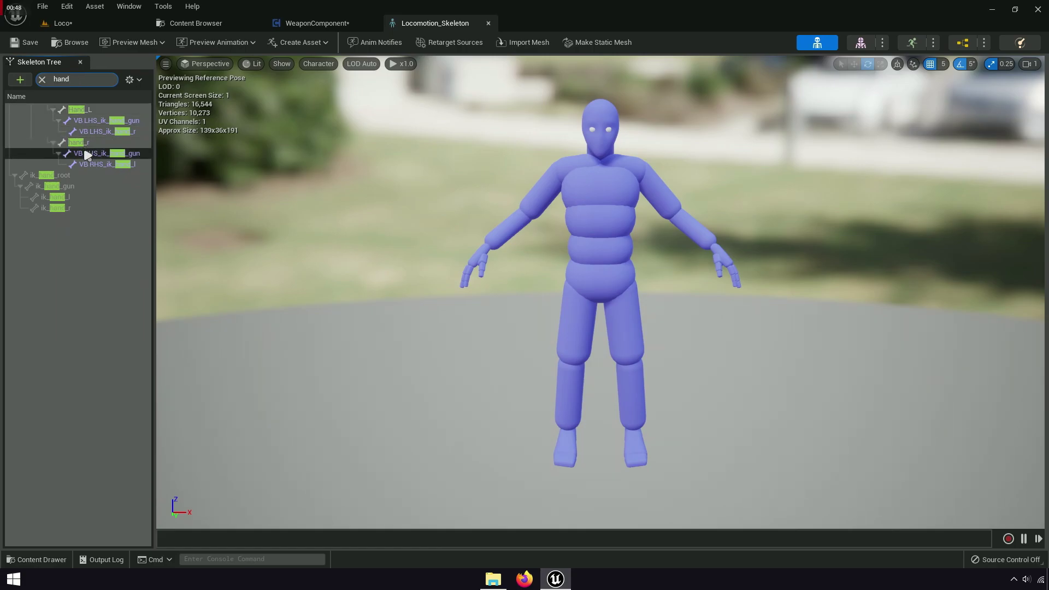
click(87, 143)
right_click(100, 149)
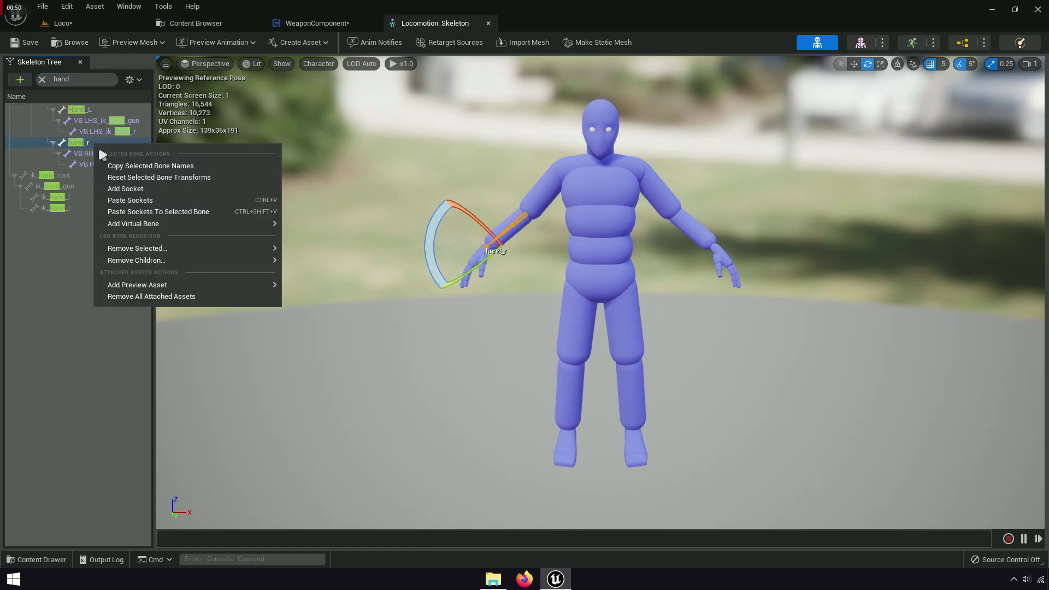
click(125, 188)
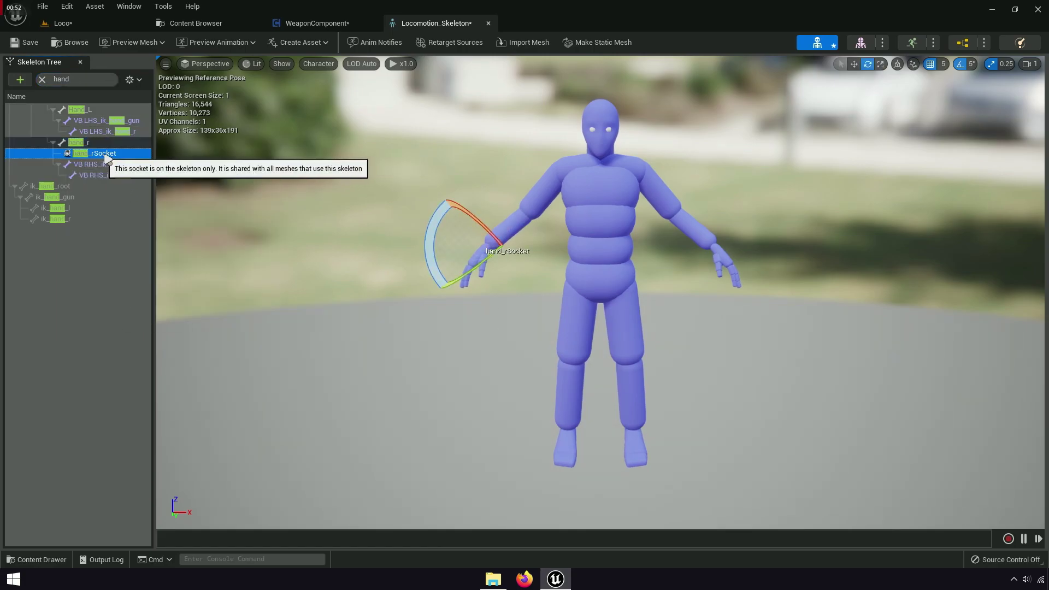
click(105, 156)
text(PistolAttach)
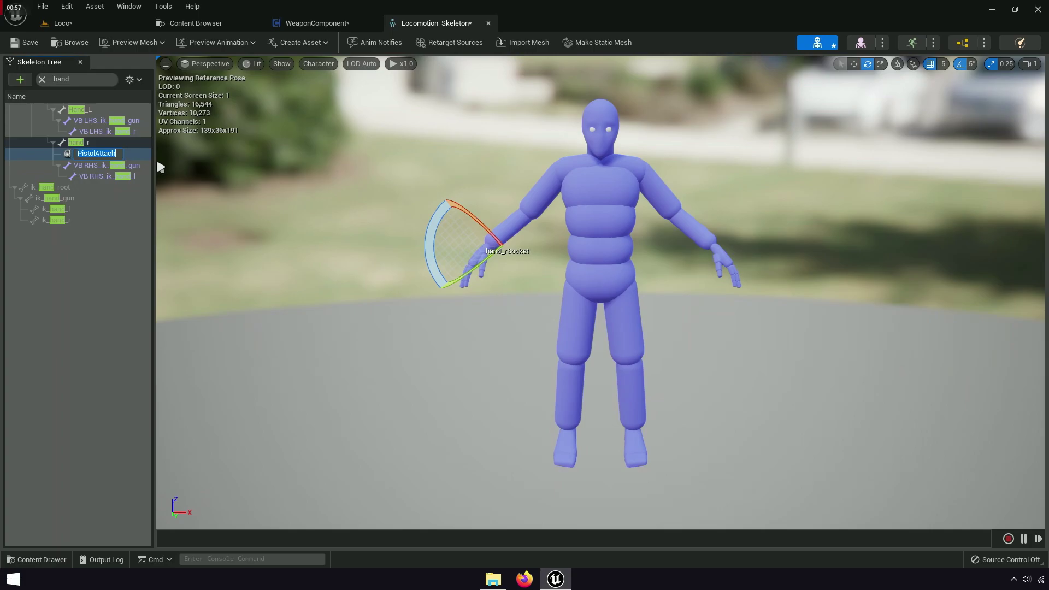
key(Return)
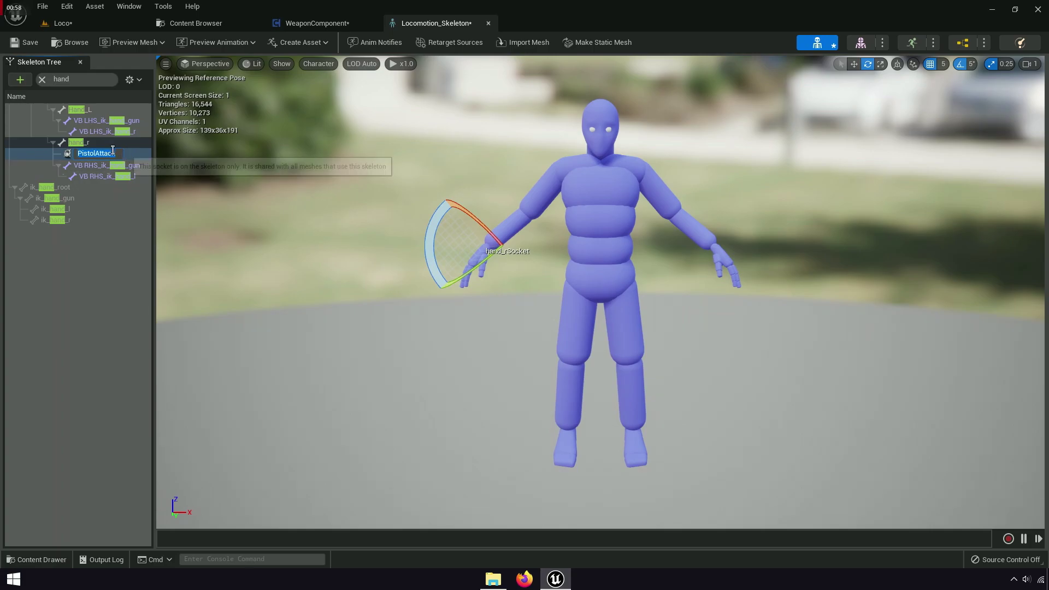
Copy the PistolAttach socket name and return to the WeaponComponent blueprint.
right_click(105, 153)
key(Escape)
click(104, 157)
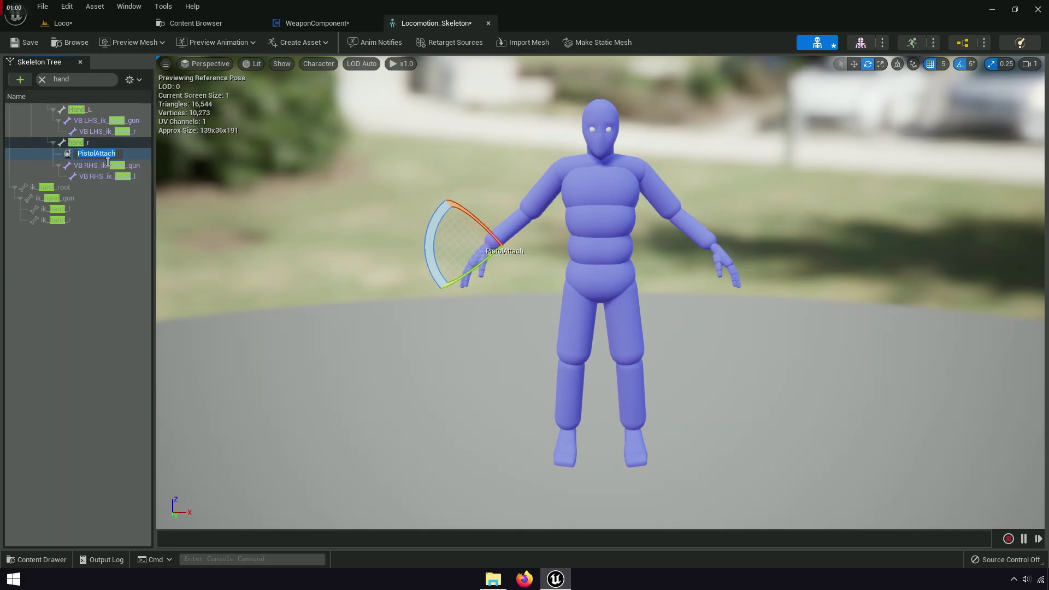
right_click(103, 158)
click(142, 202)
click(65, 312)
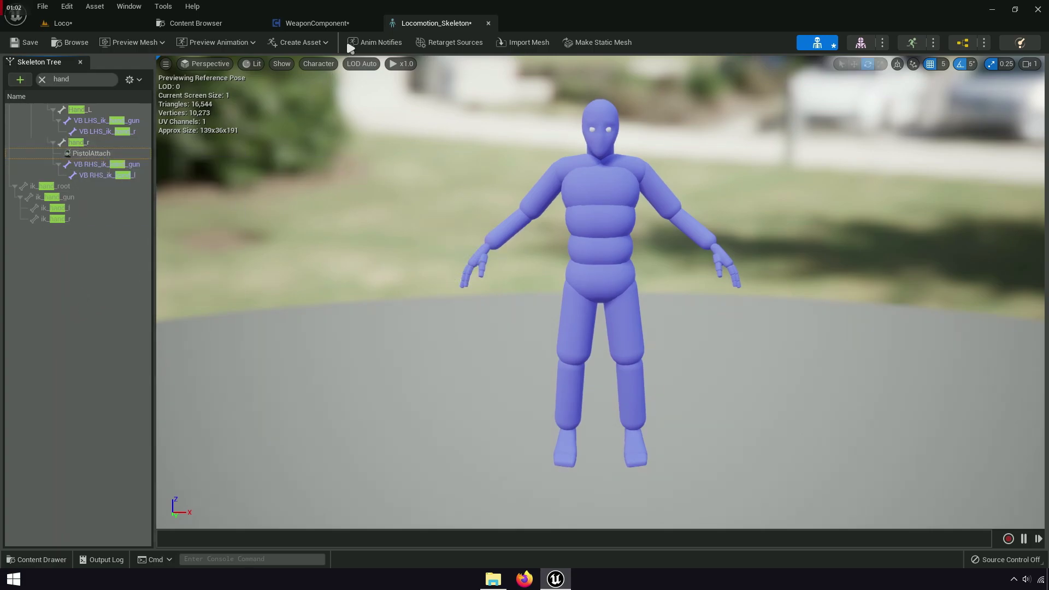
click(333, 24)
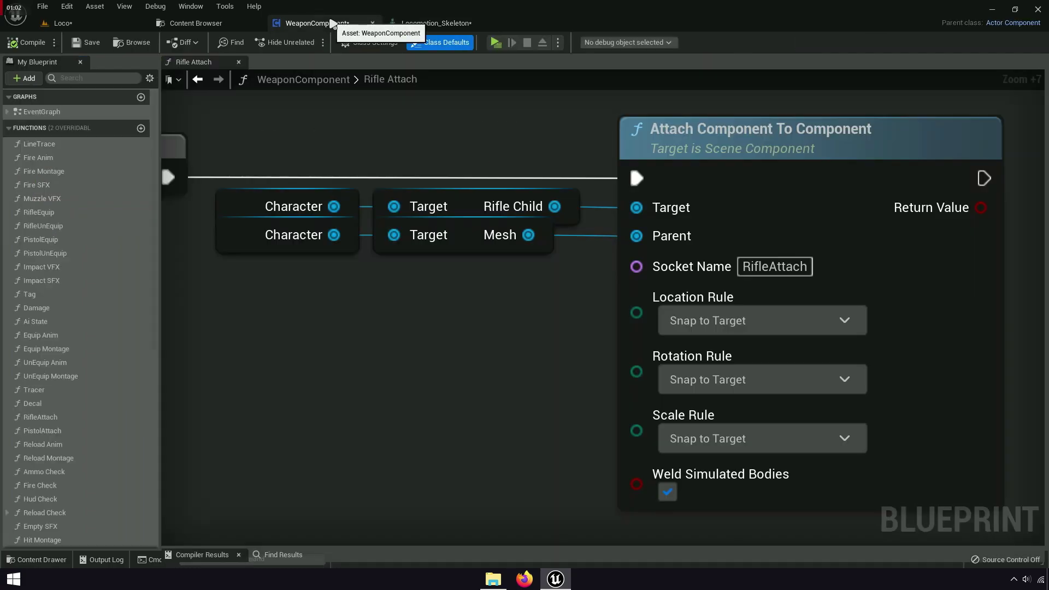
Open the Pistol Attach function and paste PistolAttach into its Socket Name field.
click(239, 62)
text(attac)
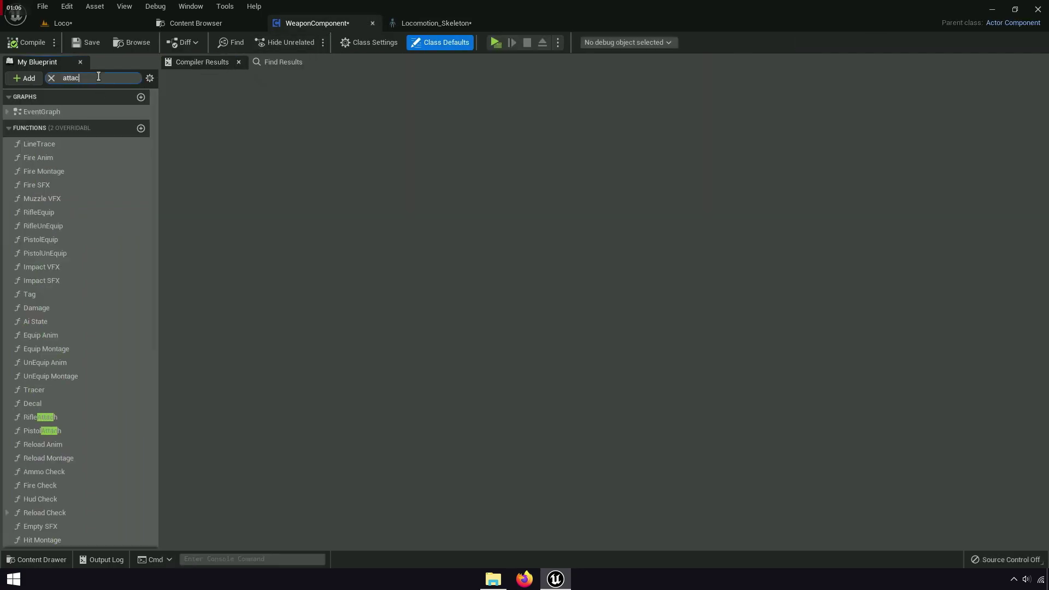
text(h)
click(31, 182)
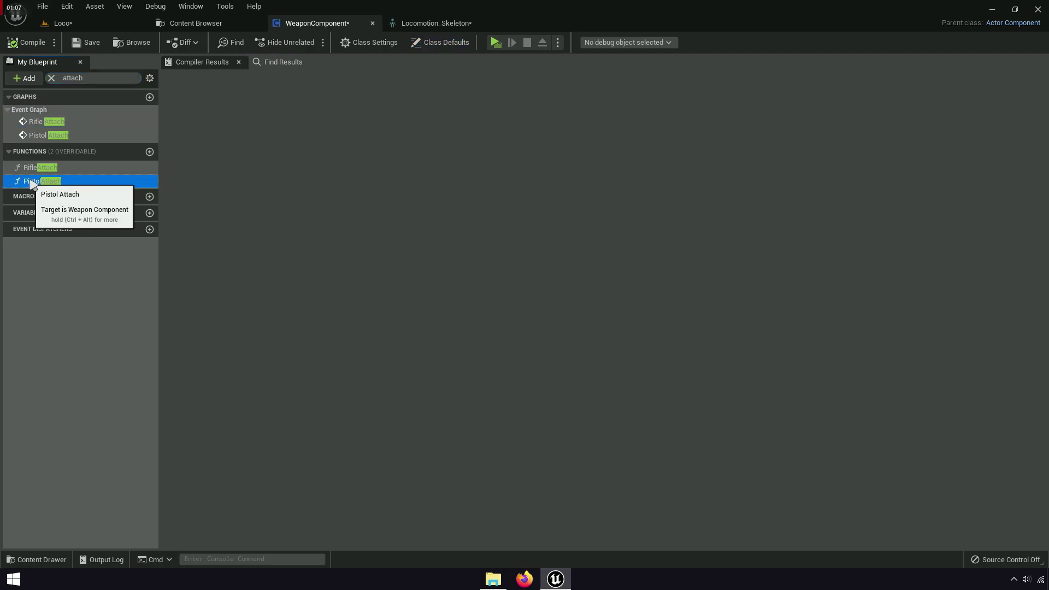
double_click(32, 182)
scroll(583, 302, up, 7)
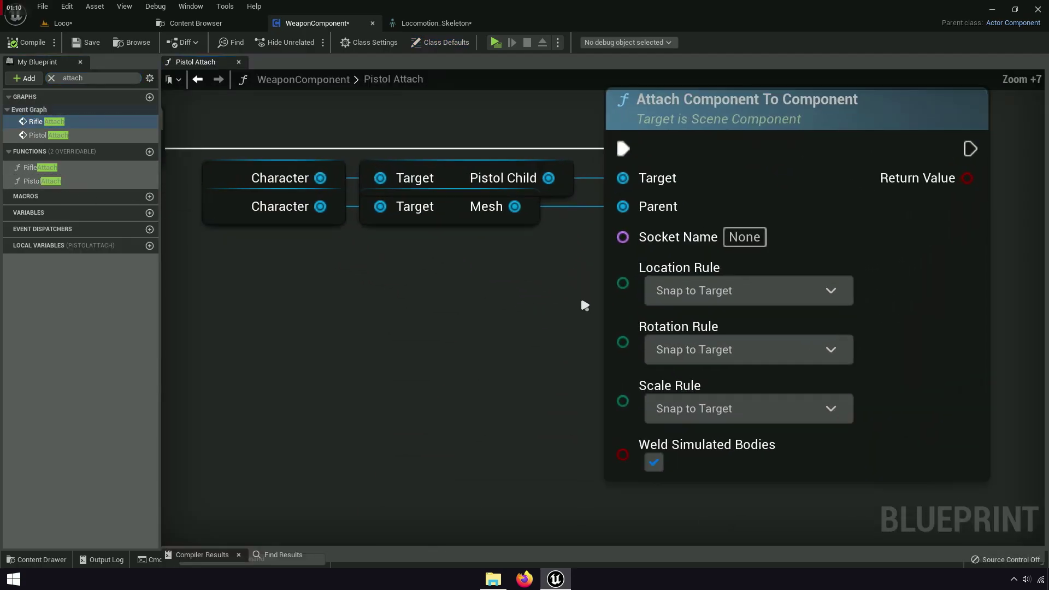
right_drag(583, 304, 398, 364)
right_click(560, 298)
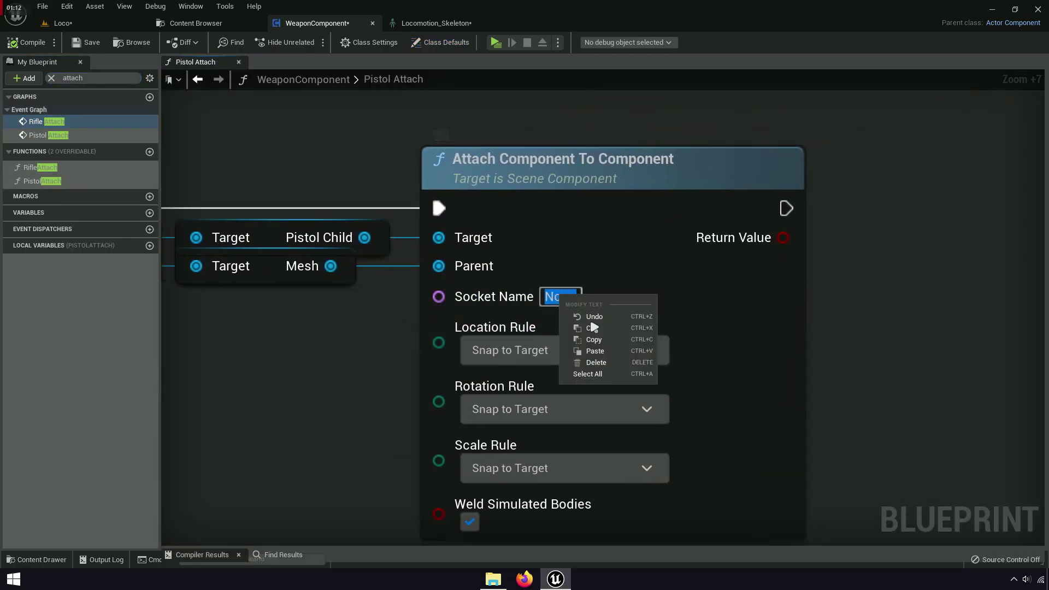
click(595, 351)
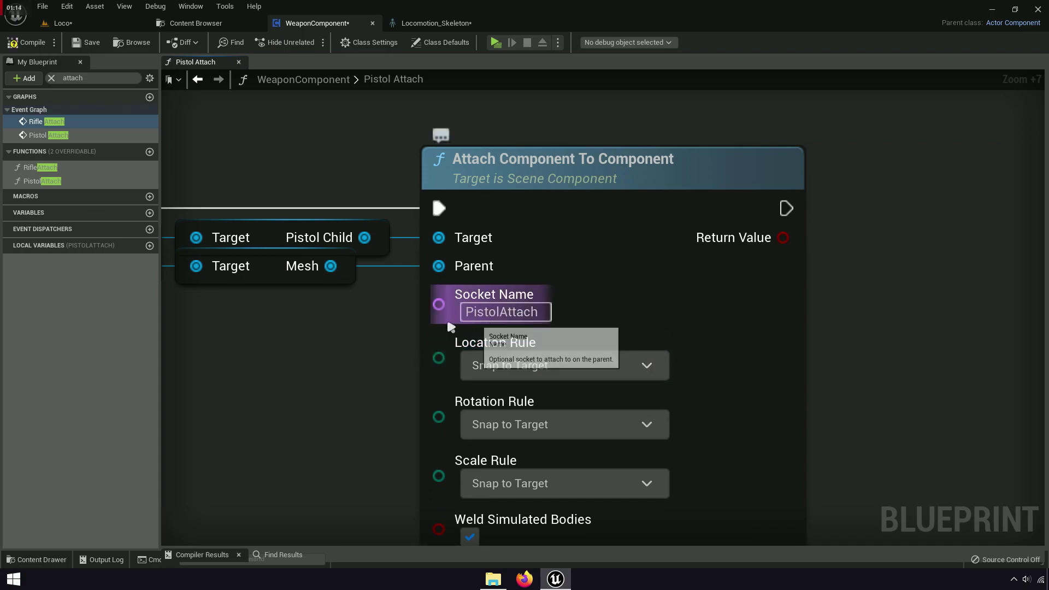
Save WeaponComponent, Save All for the Loco level and skeleton, and return to Loco.
click(87, 43)
click(197, 23)
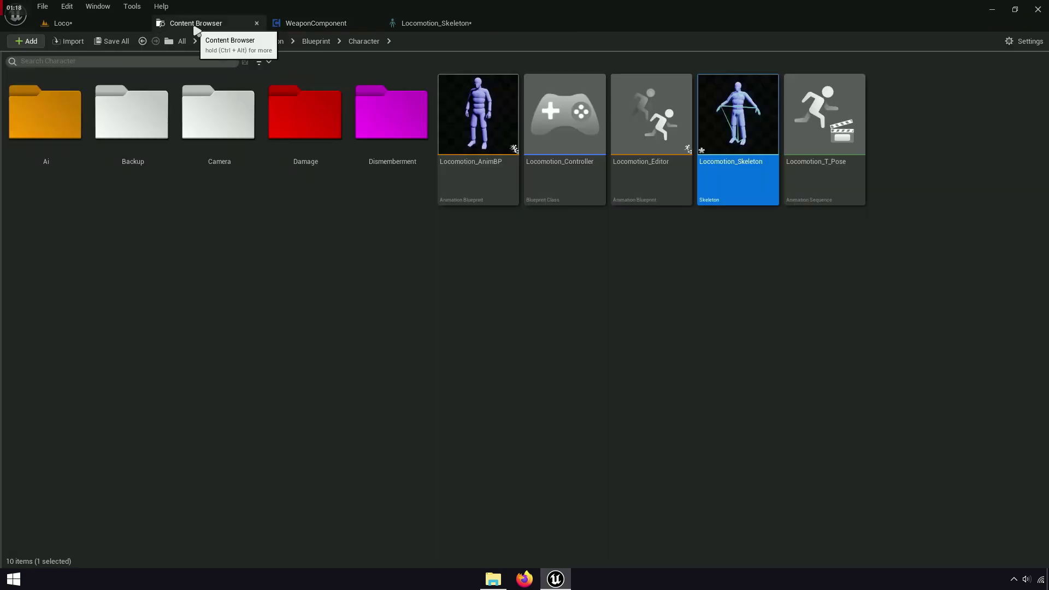
click(116, 42)
click(608, 411)
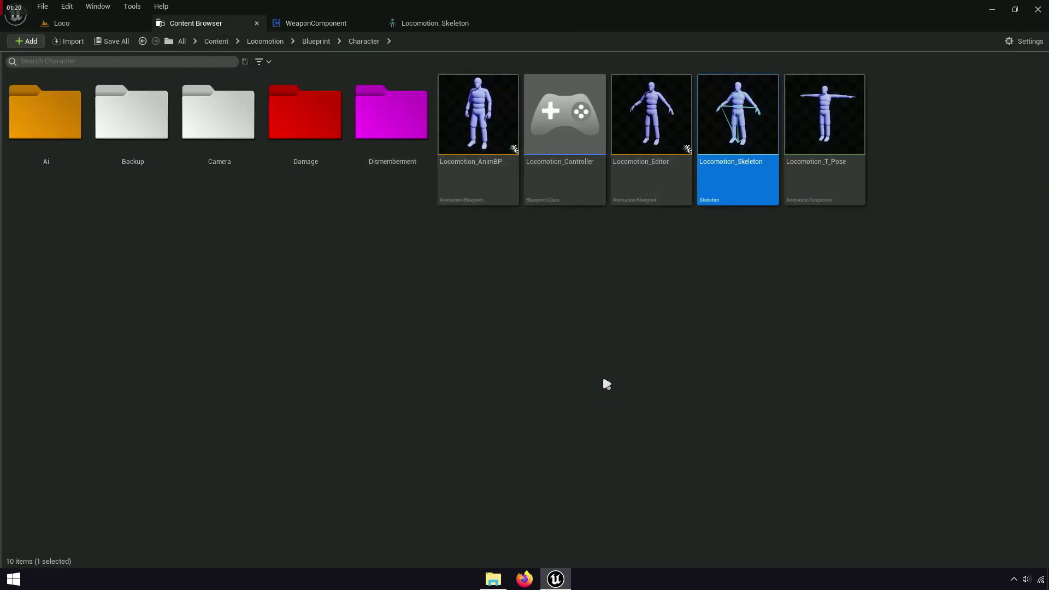
click(436, 23)
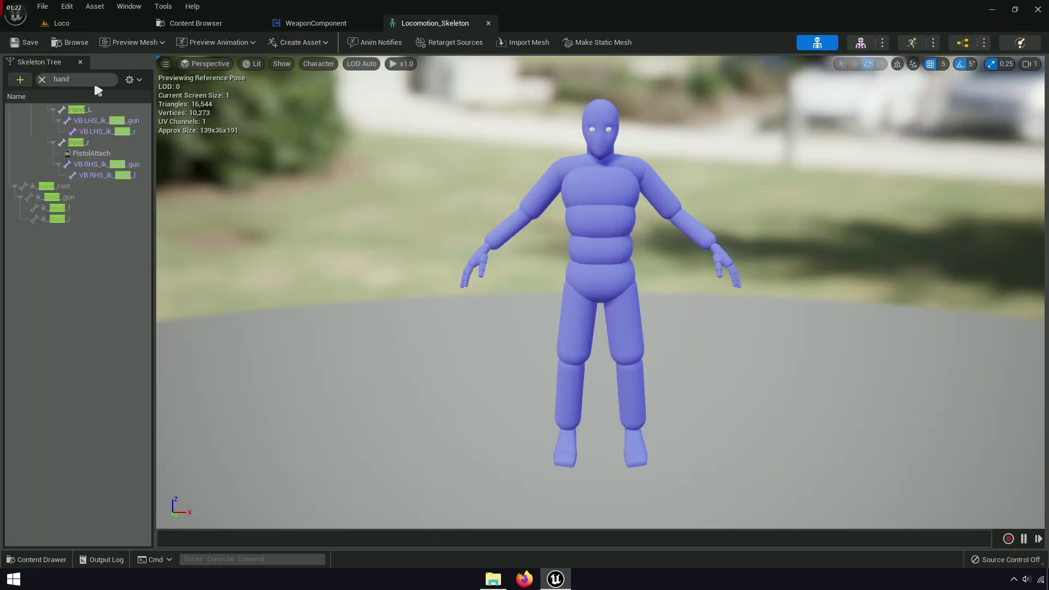
click(82, 23)
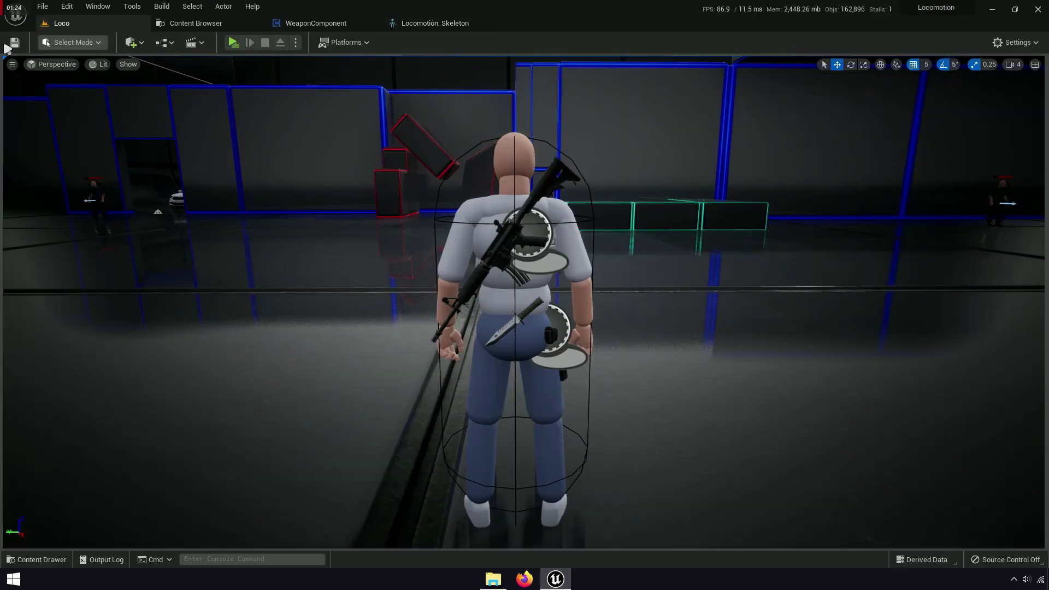
Save the Loco map, start a play test, and open the blueprints that failed to compile.
click(15, 43)
click(233, 42)
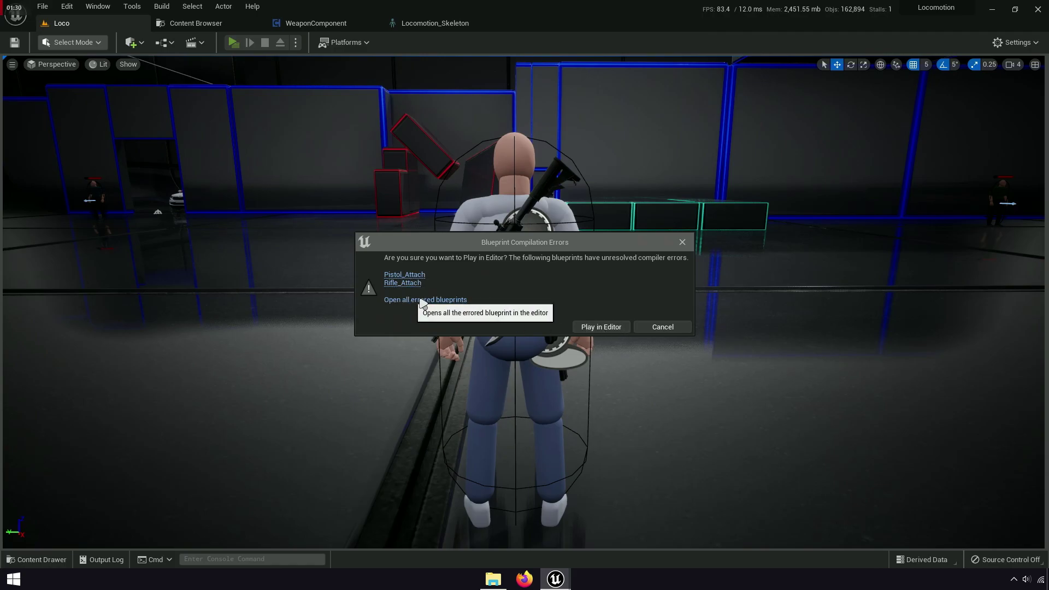
click(664, 328)
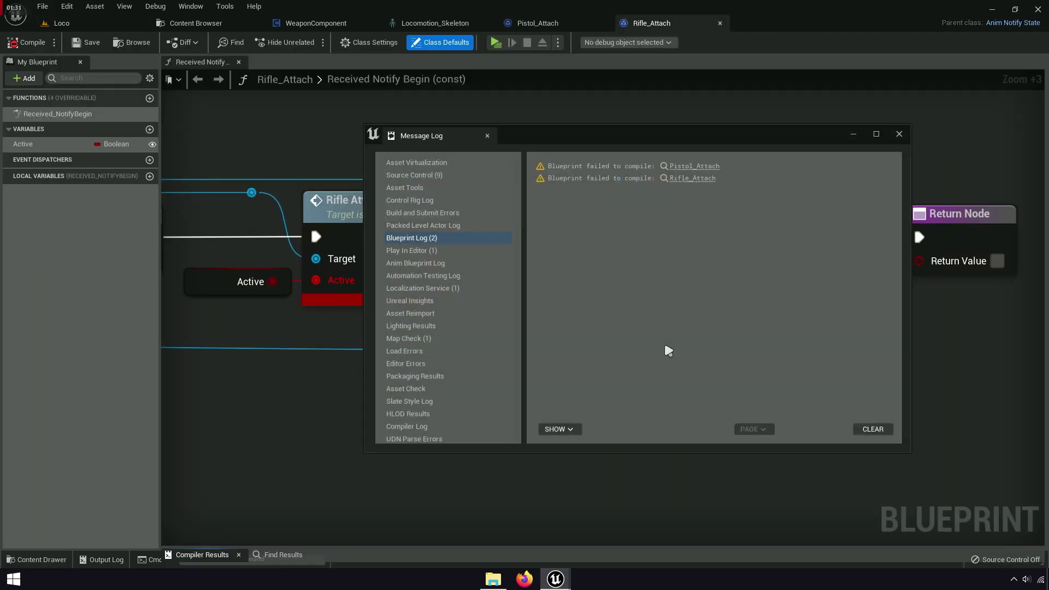
click(899, 134)
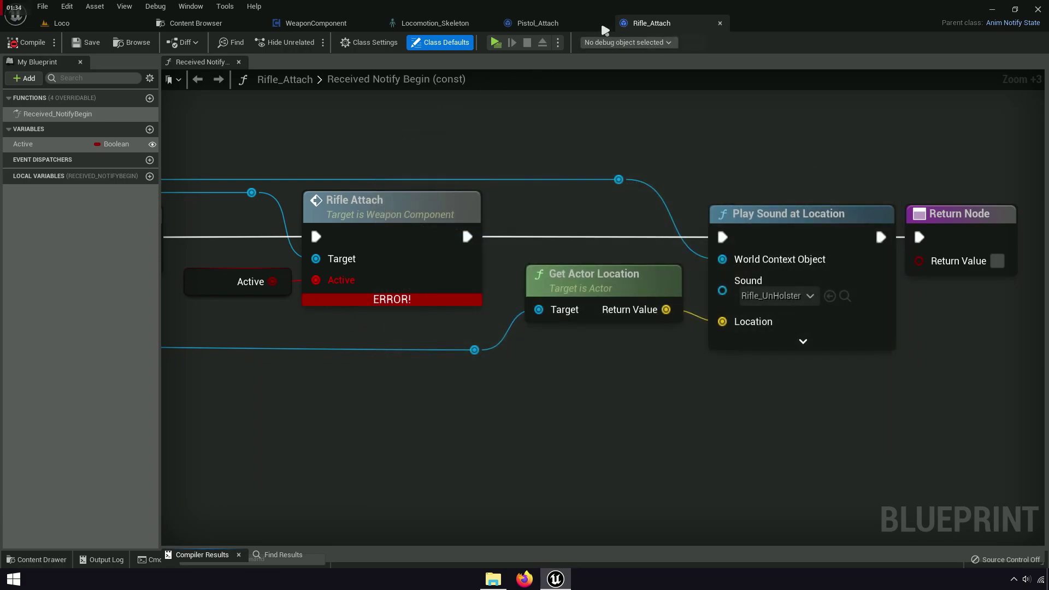
In Pistol_Attach, disconnect and delete the Active getter node and remove the Active variable.
click(549, 24)
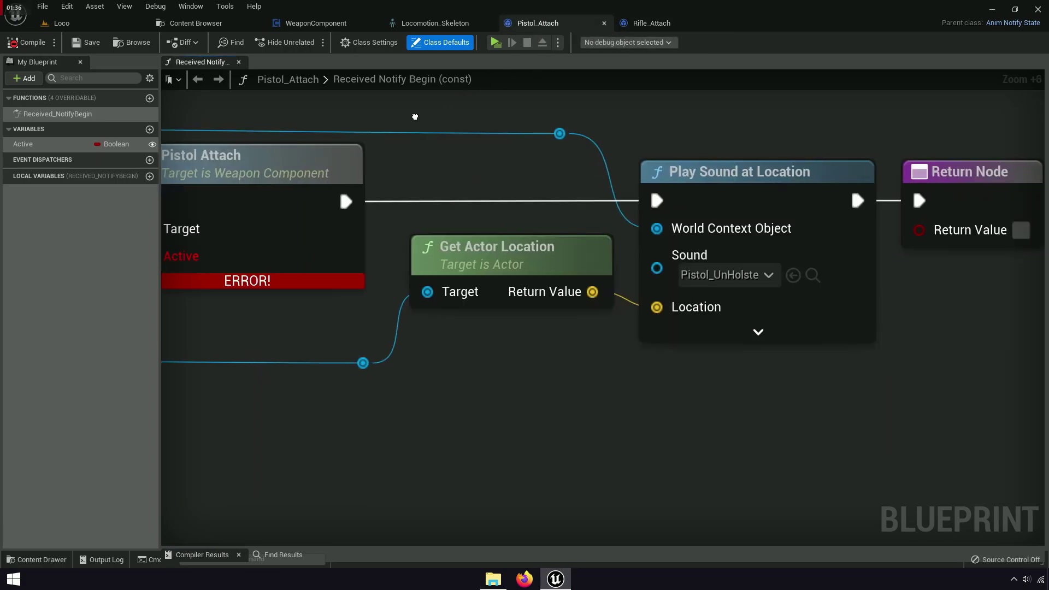
right_drag(277, 222, 665, 230)
click(457, 262)
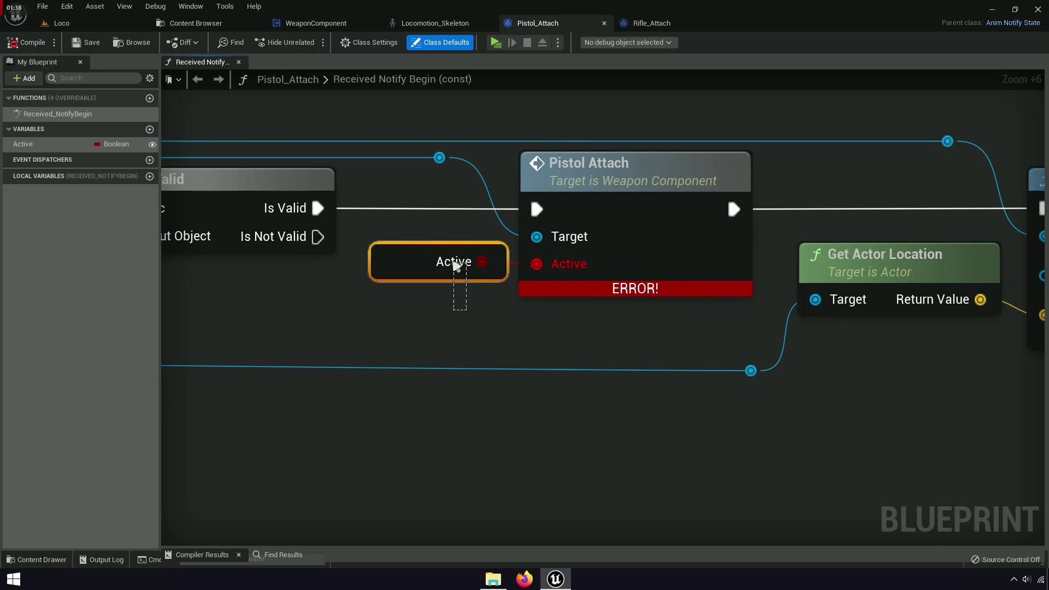
drag(401, 272, 383, 422)
right_click(561, 266)
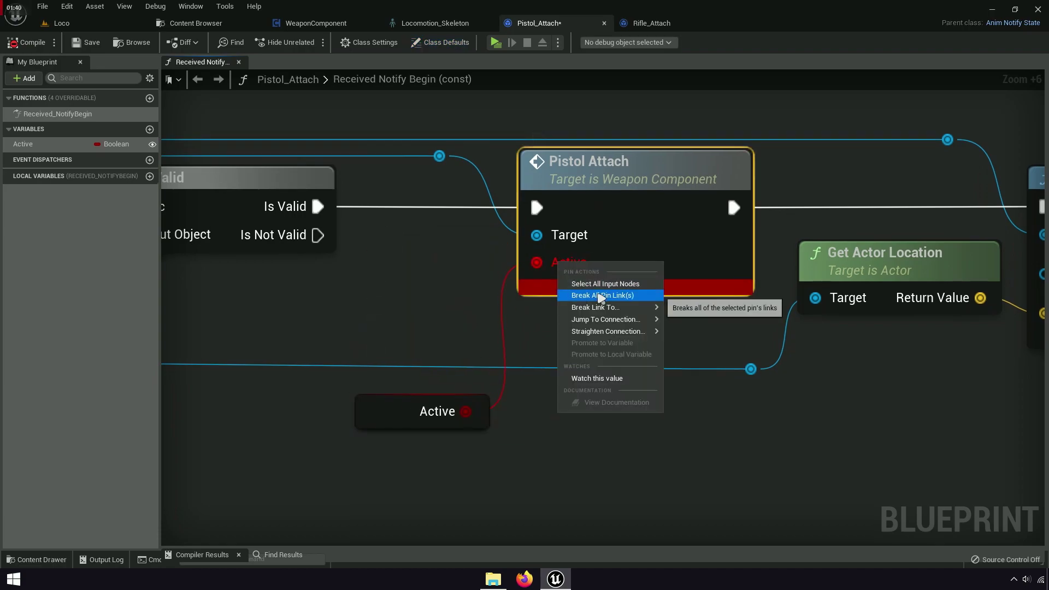
click(582, 293)
click(416, 413)
right_click(401, 410)
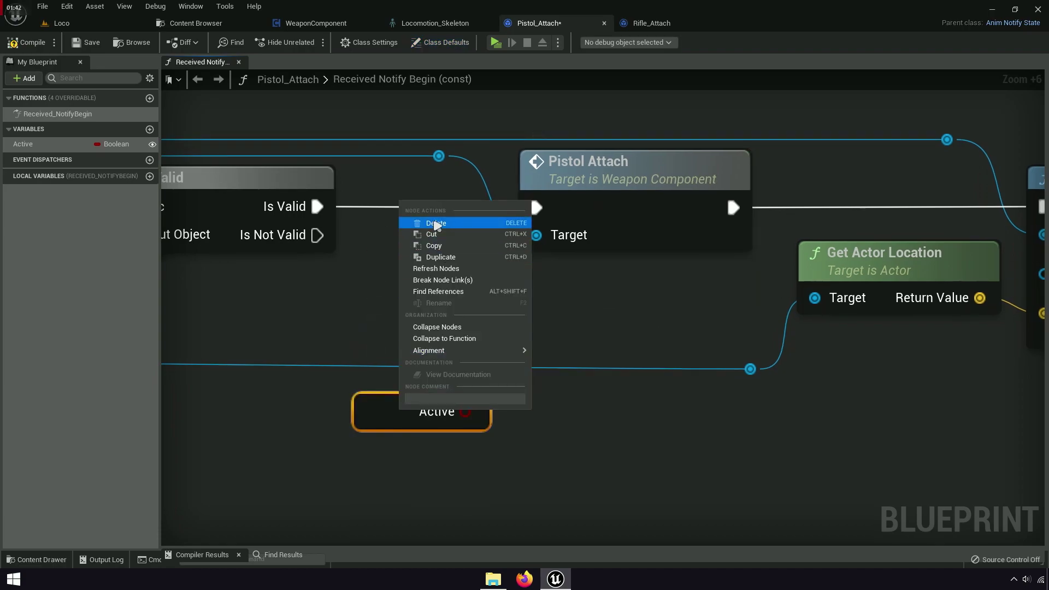
click(435, 222)
right_click(25, 144)
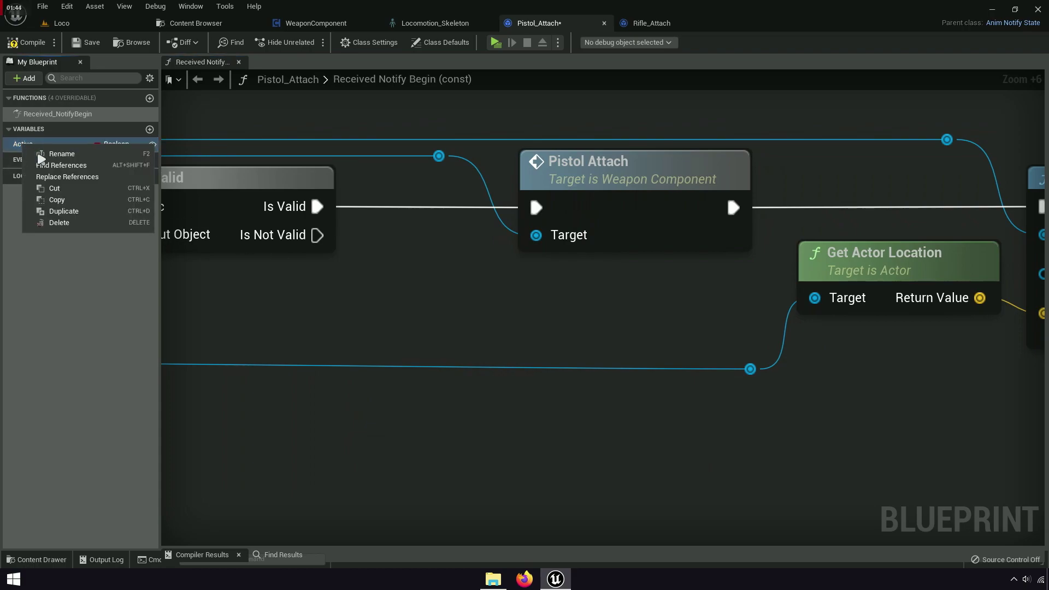
click(39, 211)
right_drag(623, 313, 257, 305)
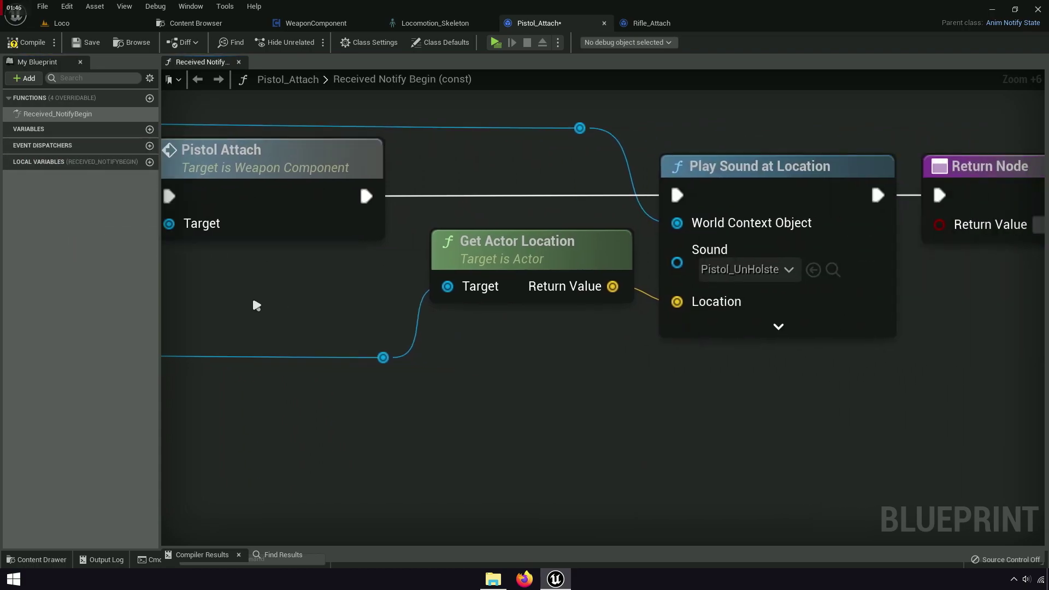
In Rifle_Attach, delete the Active getter and Active variable, then compile and save.
click(658, 25)
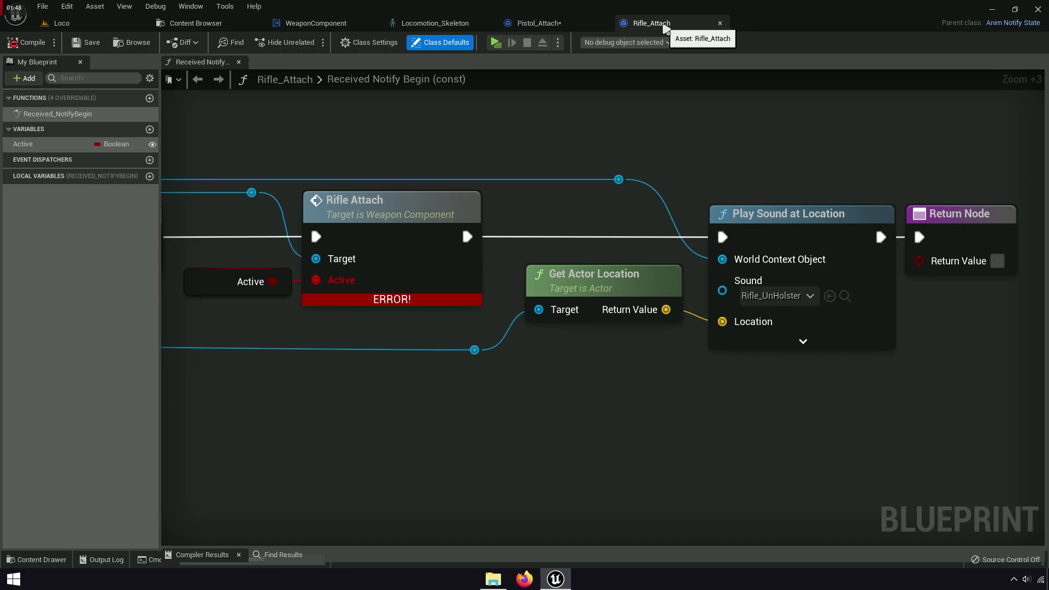
click(243, 296)
right_drag(243, 302, 496, 328)
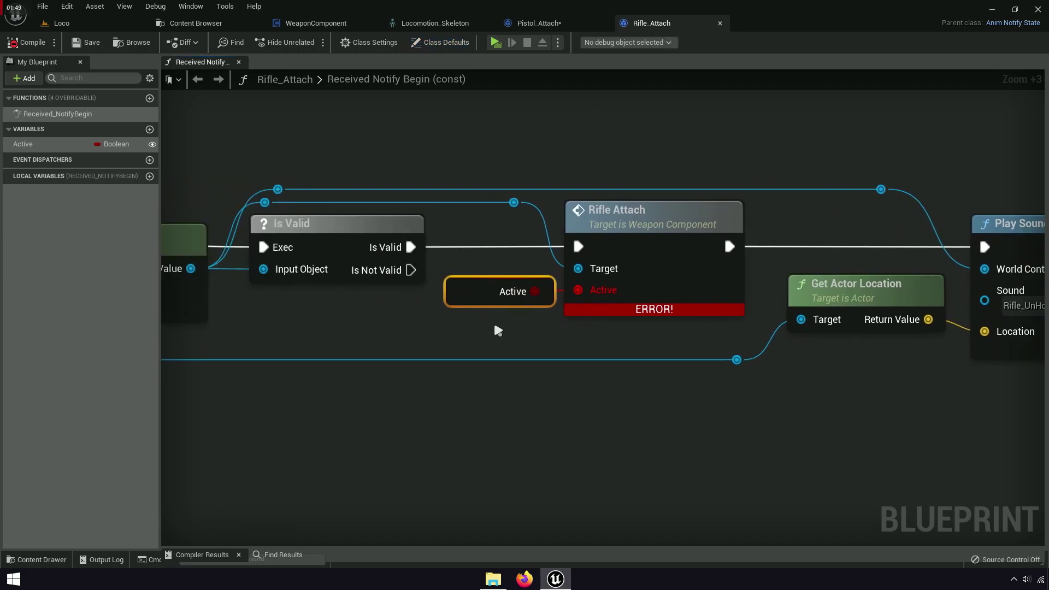
right_click(463, 296)
click(588, 310)
right_click(46, 145)
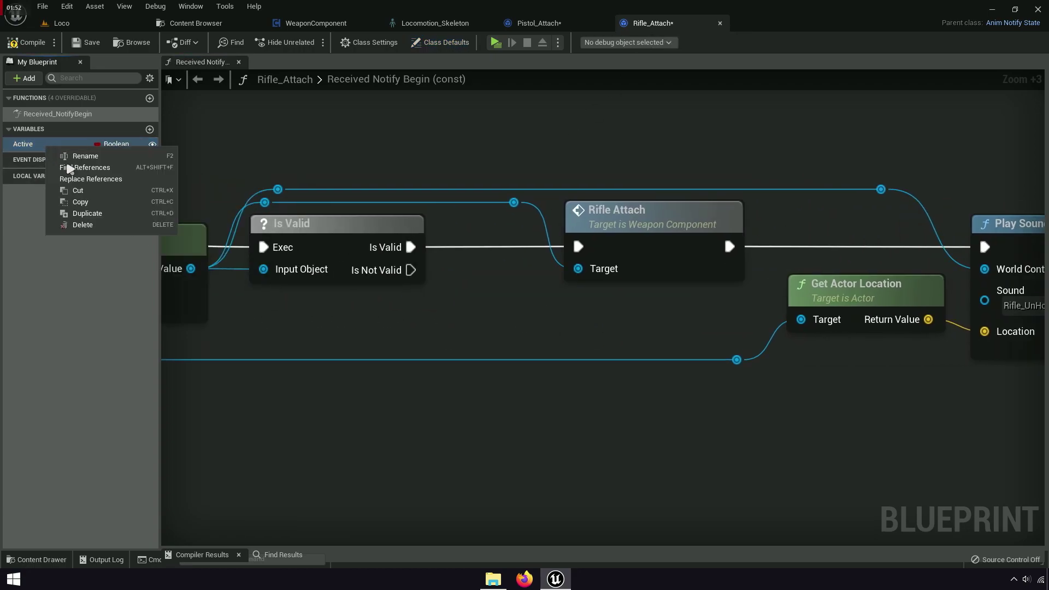
click(82, 225)
click(75, 46)
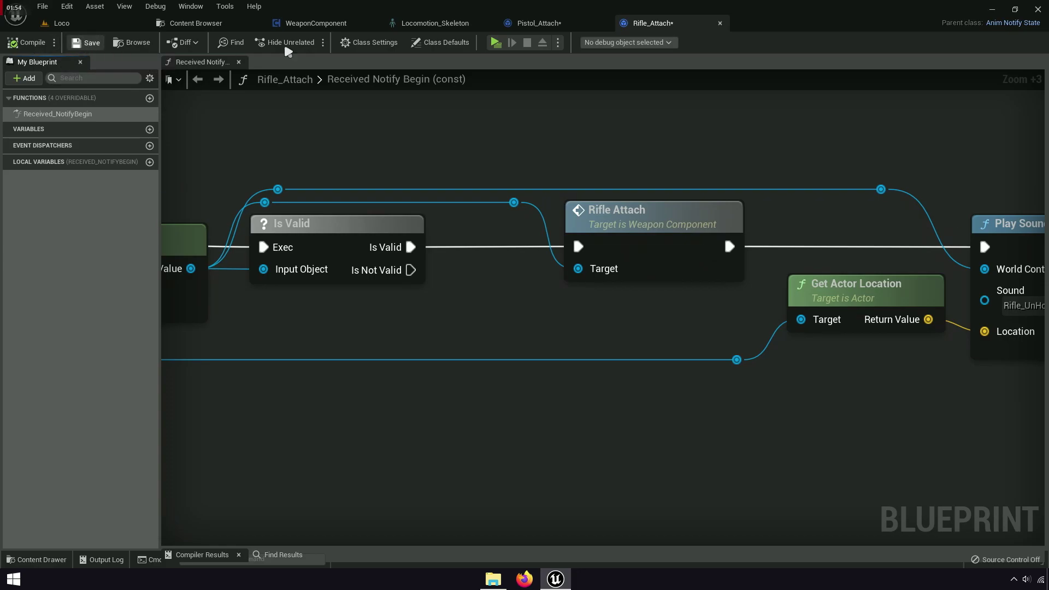
Compile and save Pistol_Attach, then close both notify blueprints.
click(527, 25)
click(28, 42)
click(87, 43)
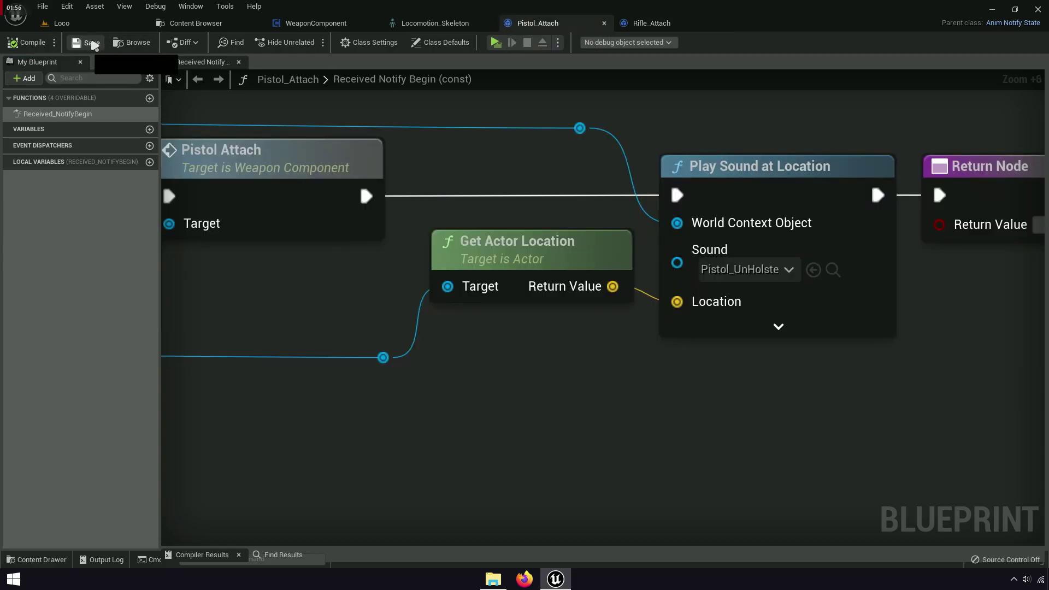
click(605, 23)
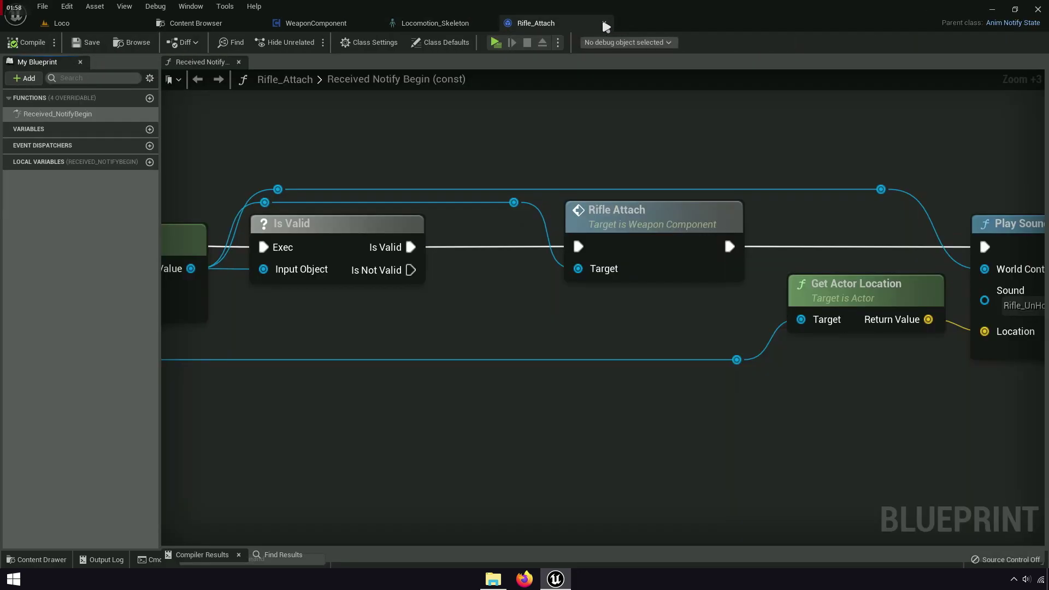
click(604, 24)
click(196, 23)
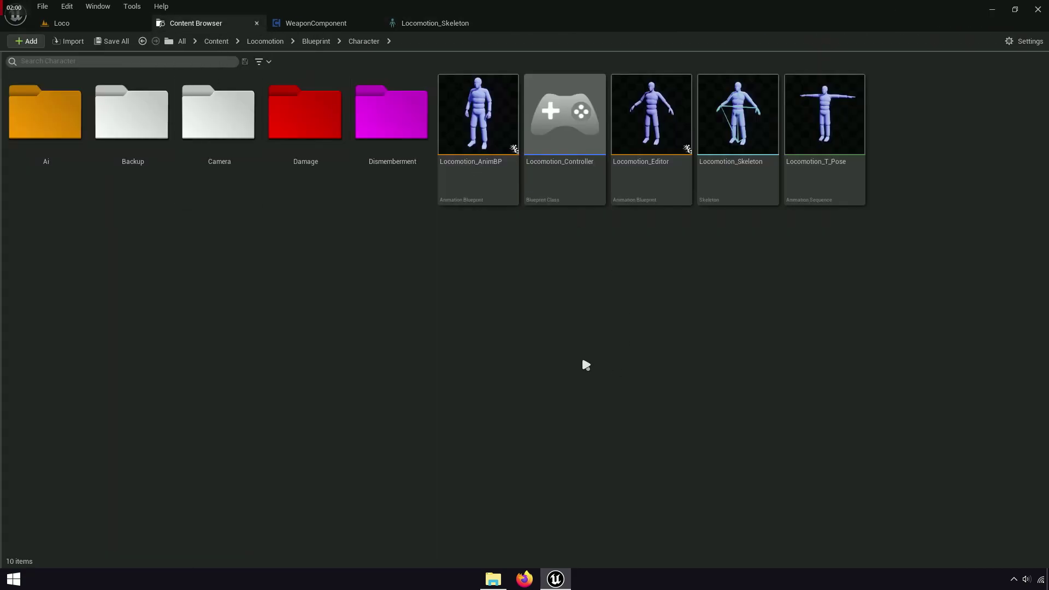
Test equipping and holstering the rifle and pistol with keys 1 and 2 in the Loco level.
click(62, 23)
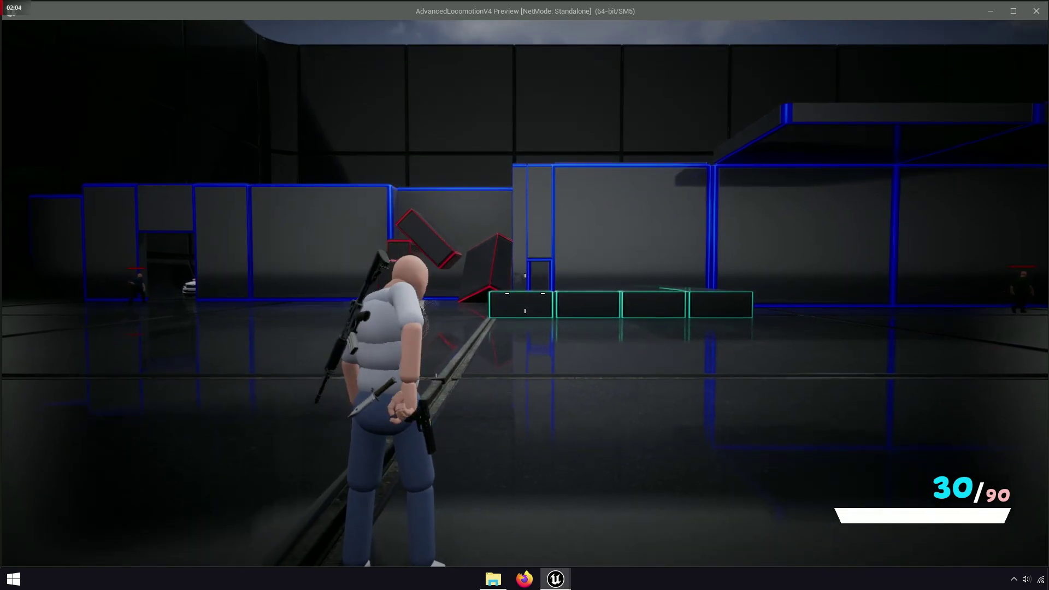
key(1)
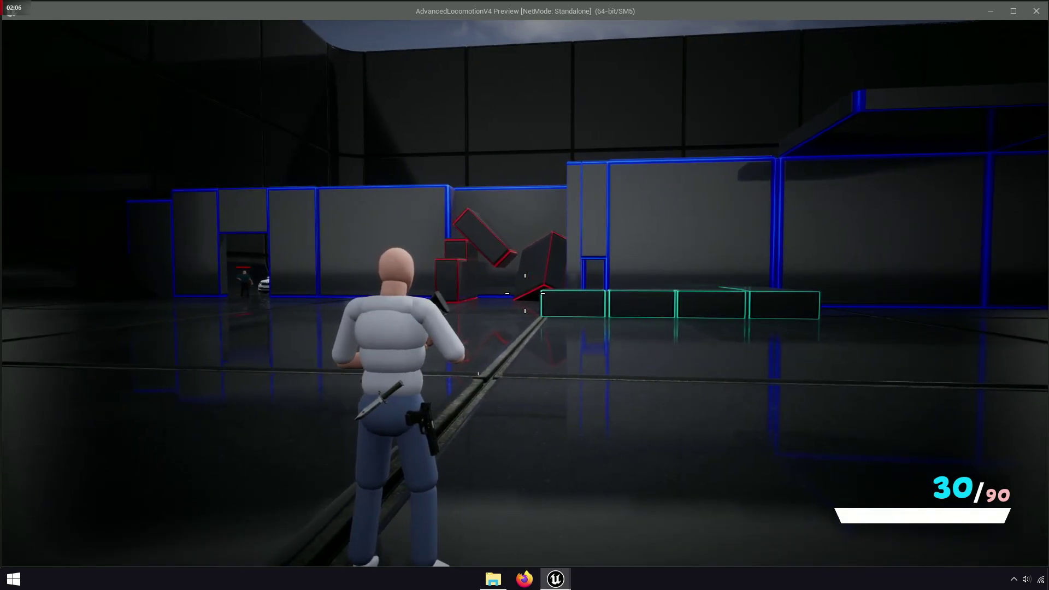
key(1)
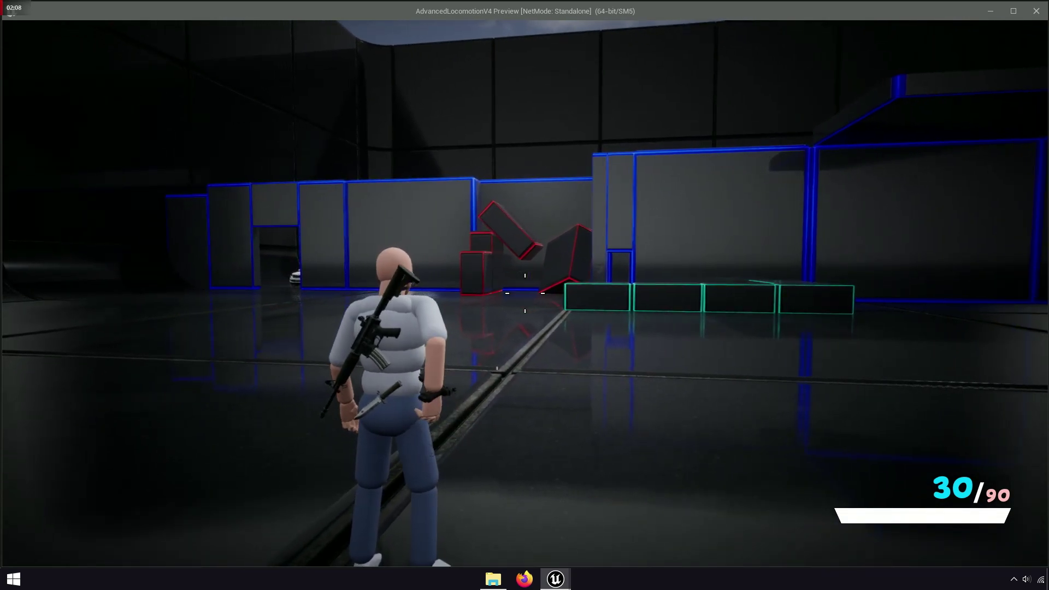
key(2)
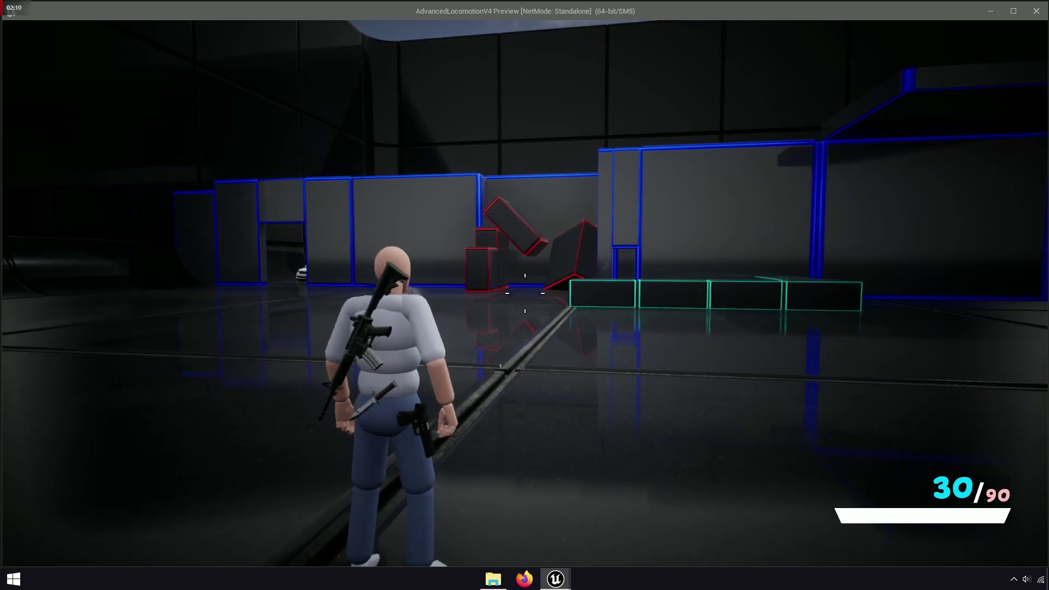
key(1)
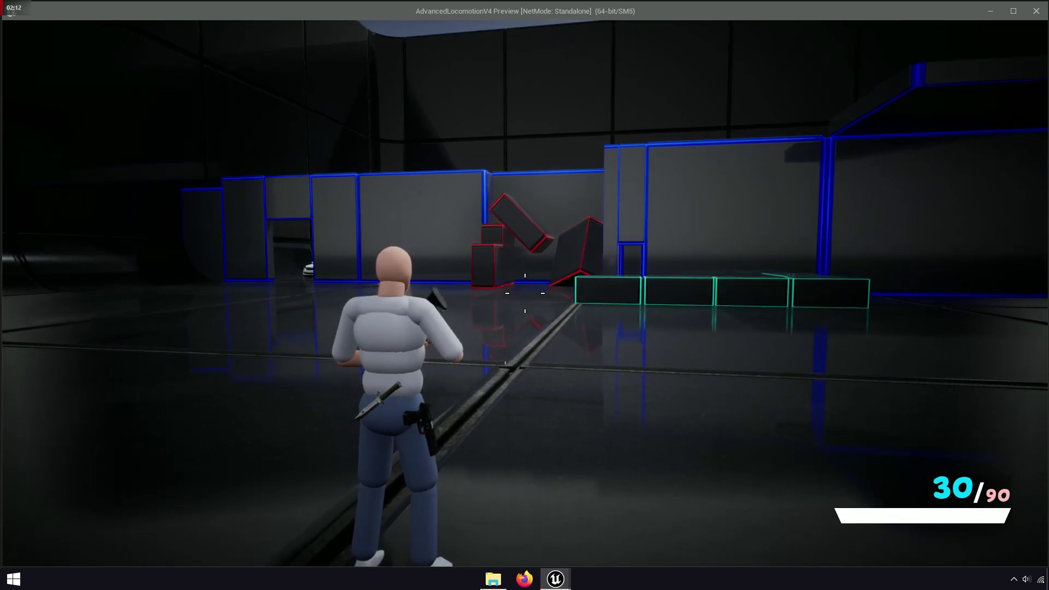
Fire the rifle twice, stow it on the back, and exit the game preview.
click(525, 293)
click(524, 293)
key(1)
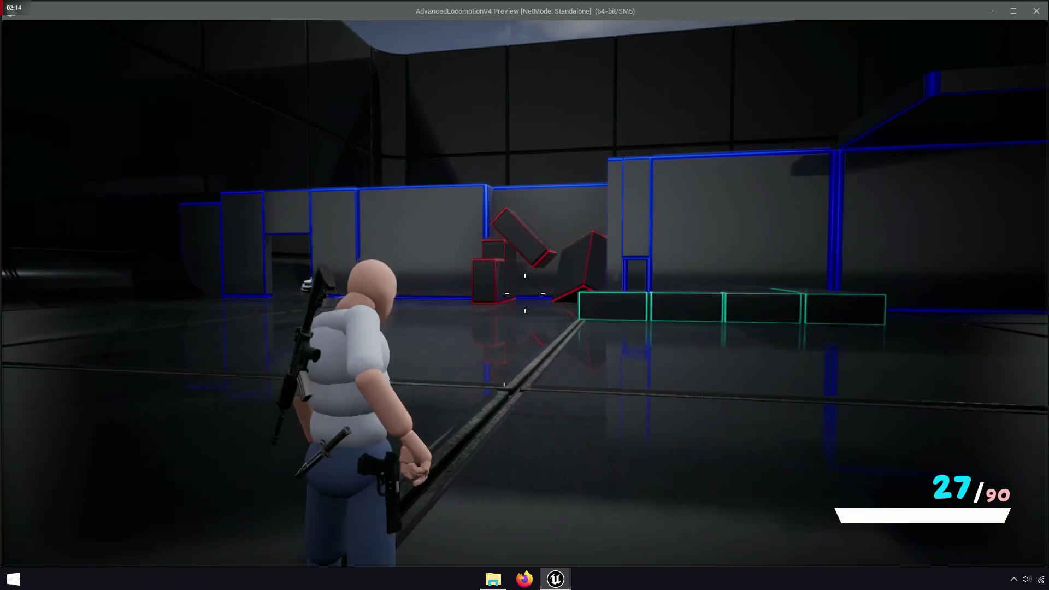
mouse_move(525, 293)
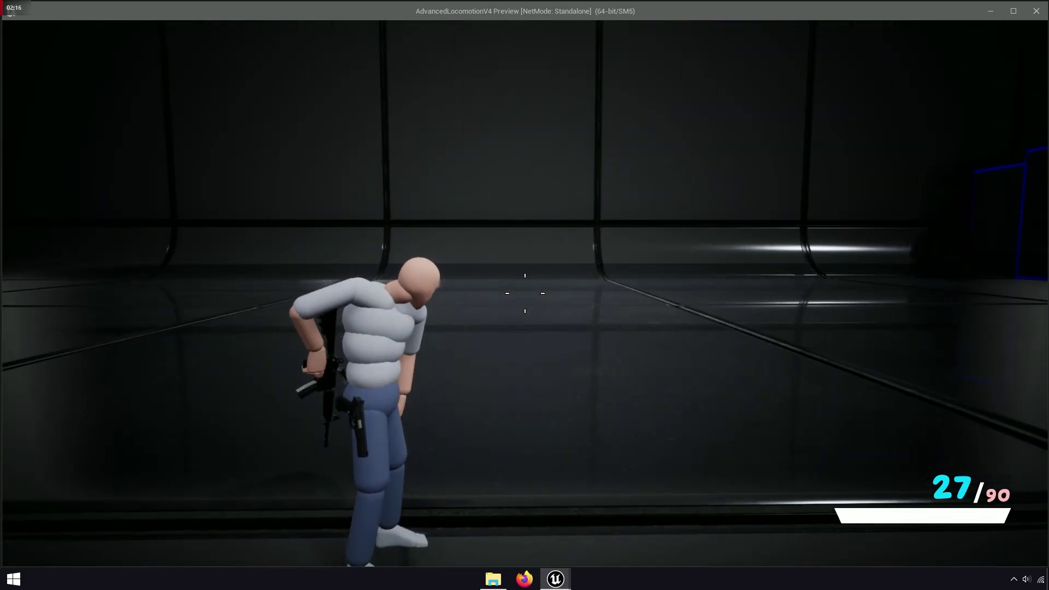
key(Escape)
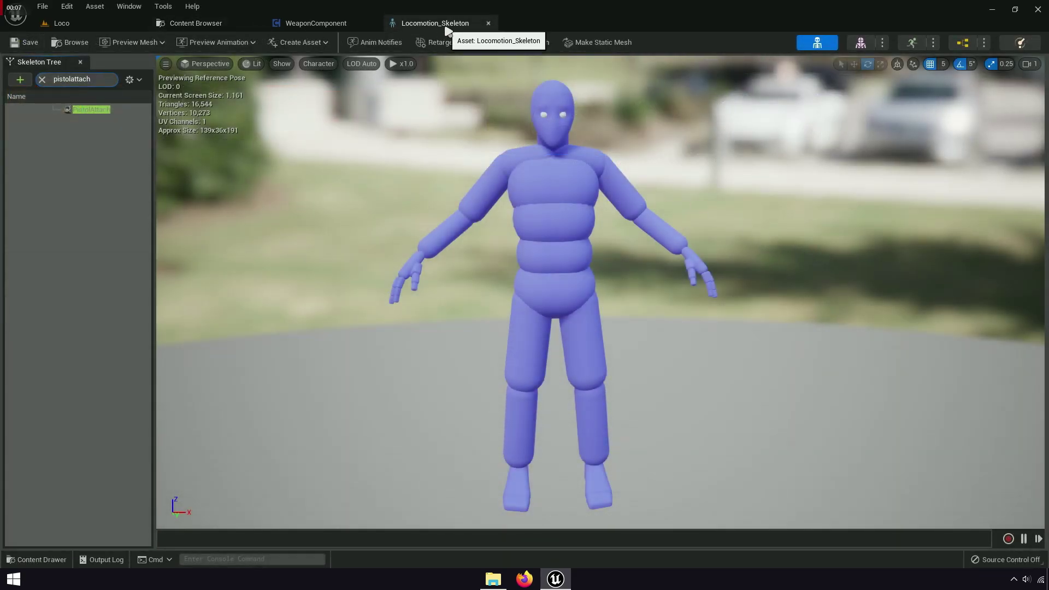
Attach a pistol mesh as a preview asset on the PistolAttach socket.
click(109, 110)
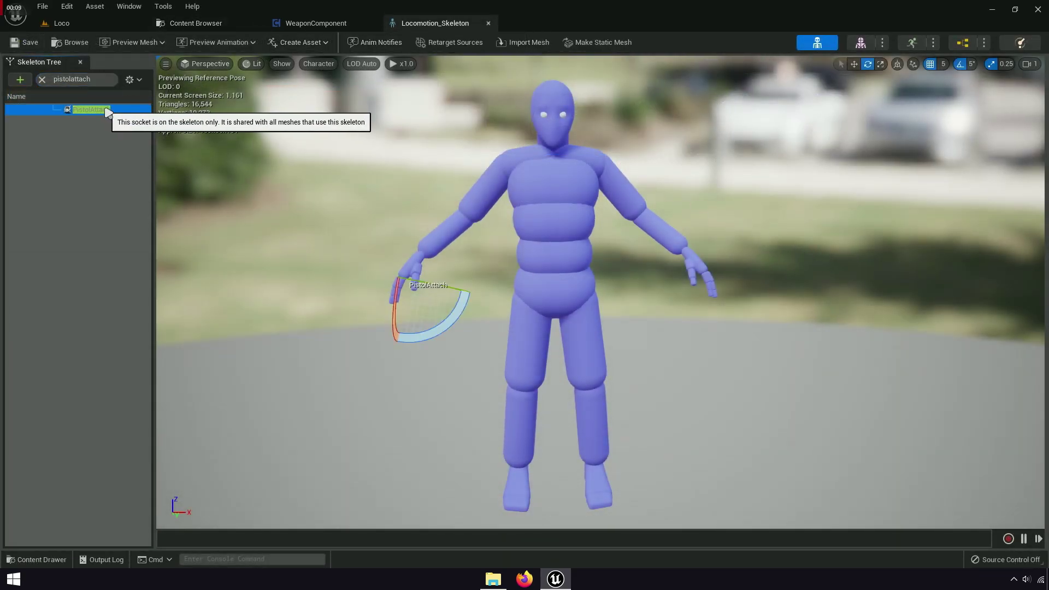
right_click(109, 110)
mouse_move(213, 240)
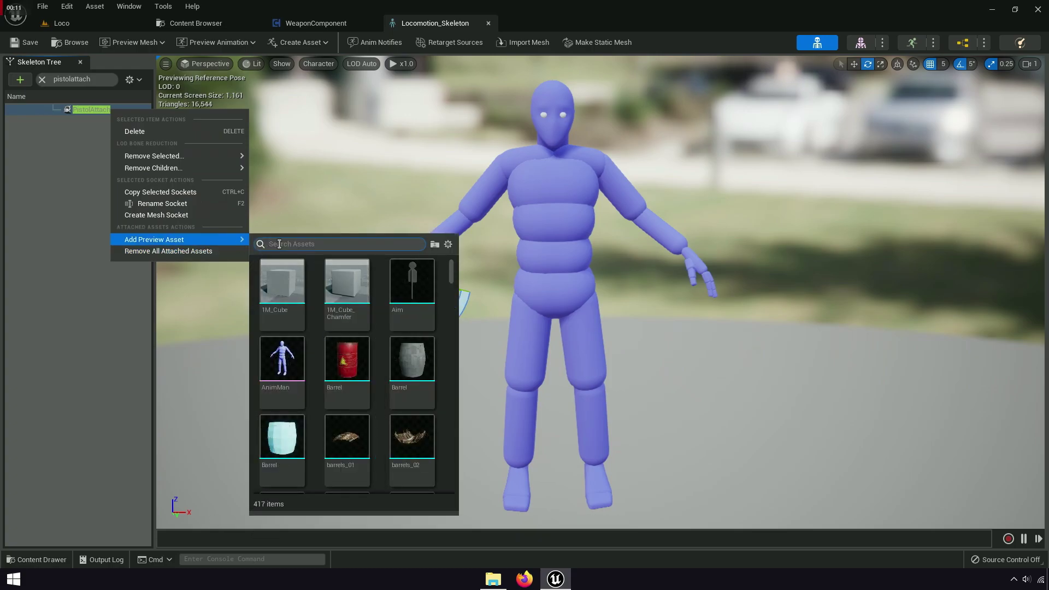
text(Pistol)
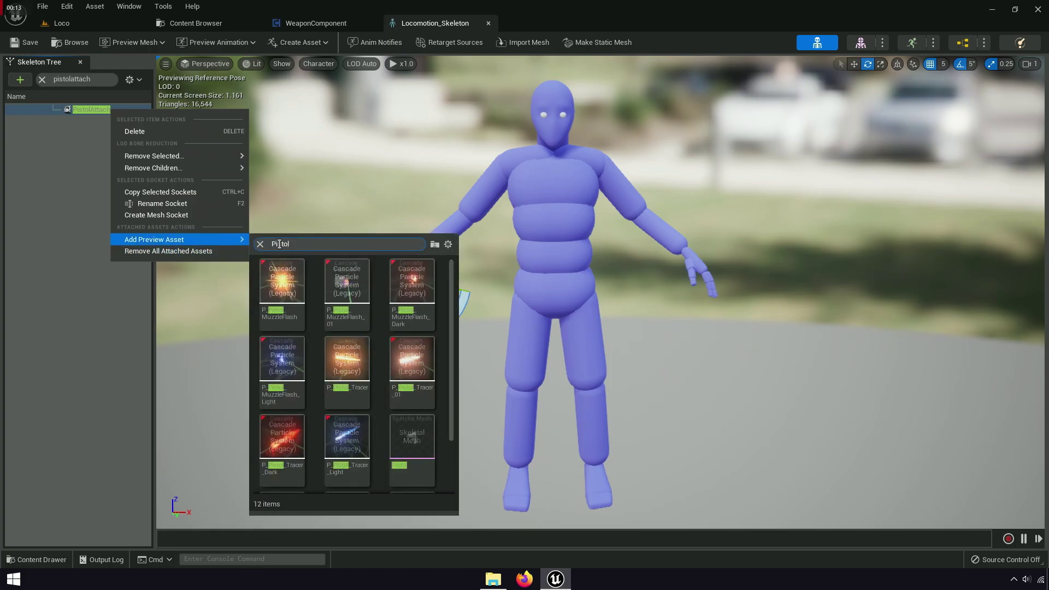
scroll(350, 382, down, 2)
click(418, 459)
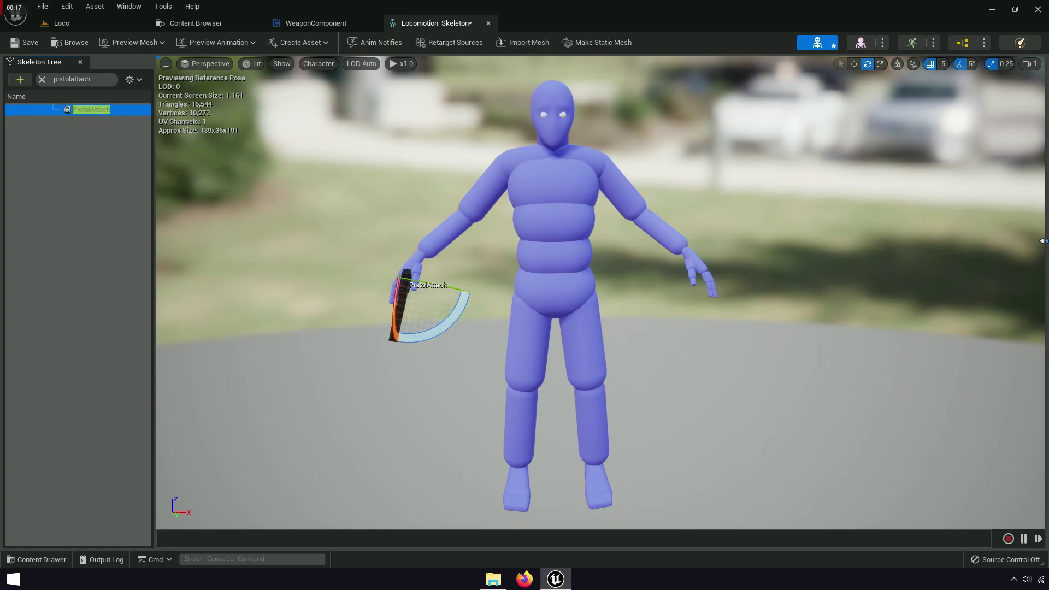
drag(1042, 240, 708, 241)
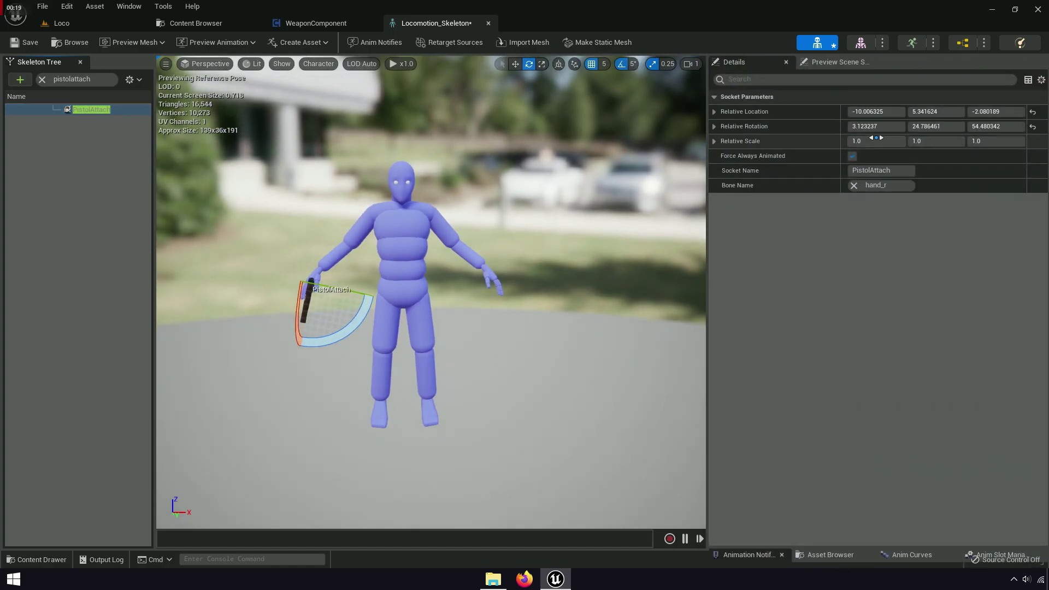
Preview Pistol_Equip_Montage2 on the skeleton and pause its playback.
click(213, 42)
text(pistol))
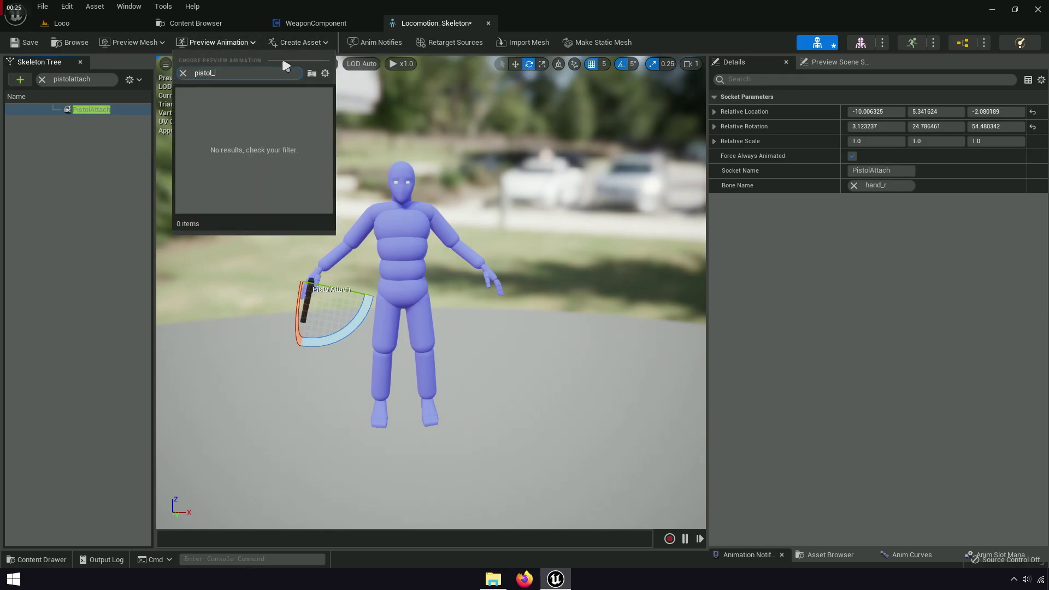
key(BackSpace)
text(_equip)
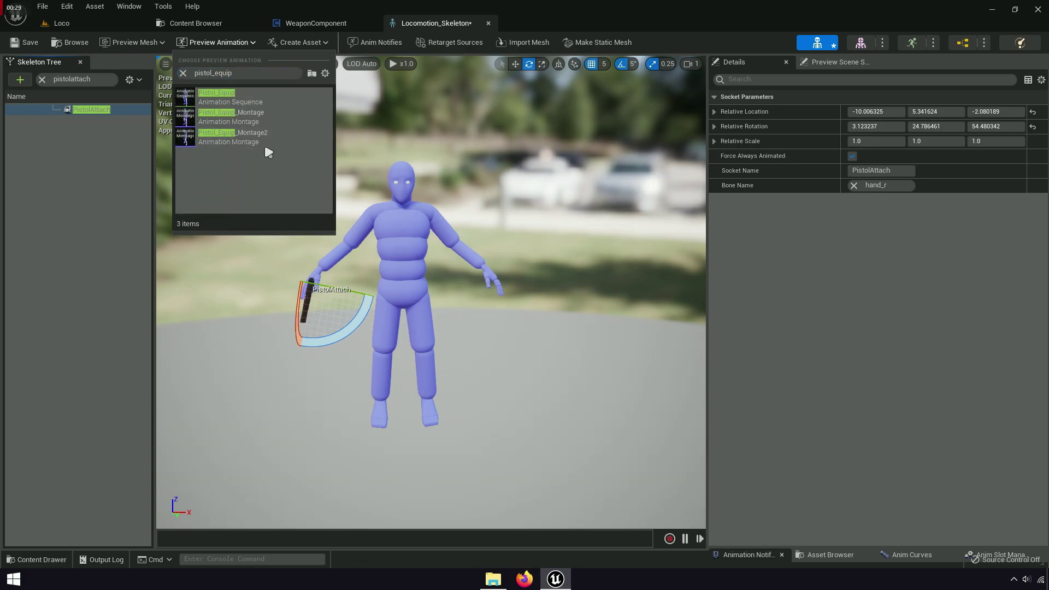
click(233, 137)
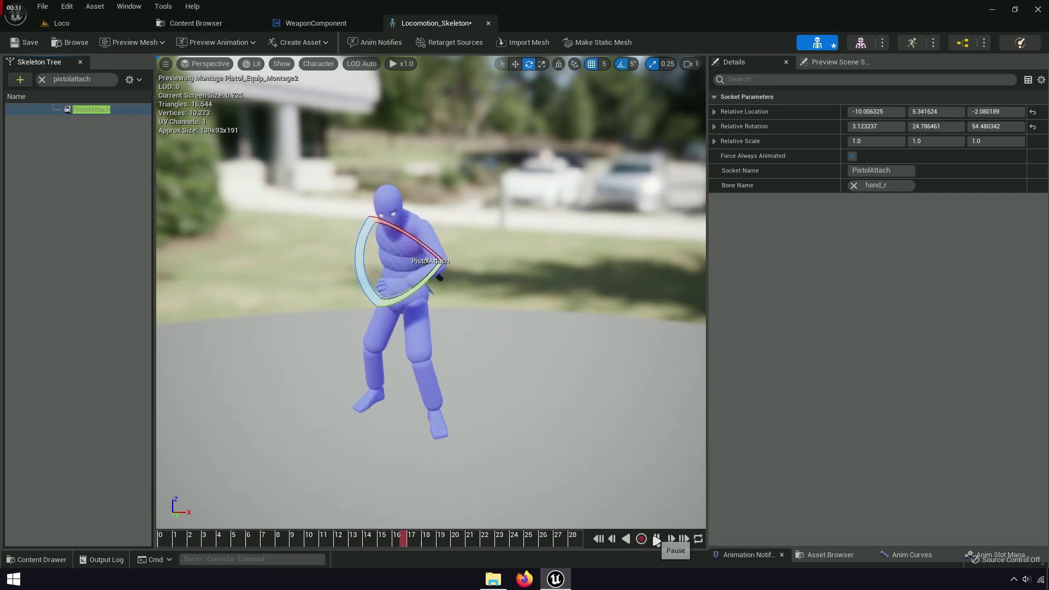
click(656, 540)
Switch to Pistol_Equip_Montage, pause at frame 19, try a socket rotation, then undo it.
click(218, 42)
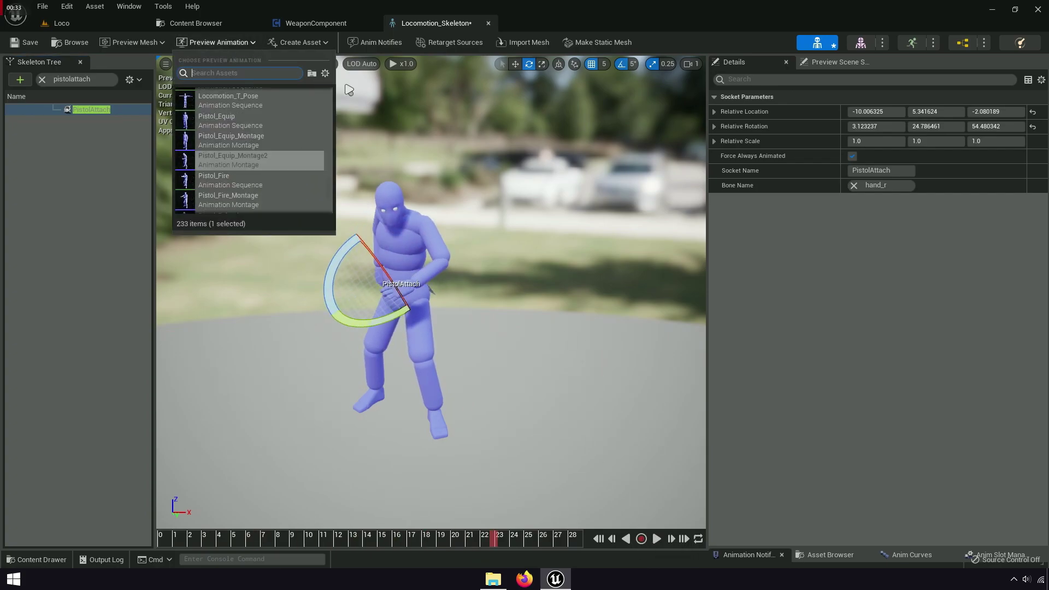
text(pistp;)
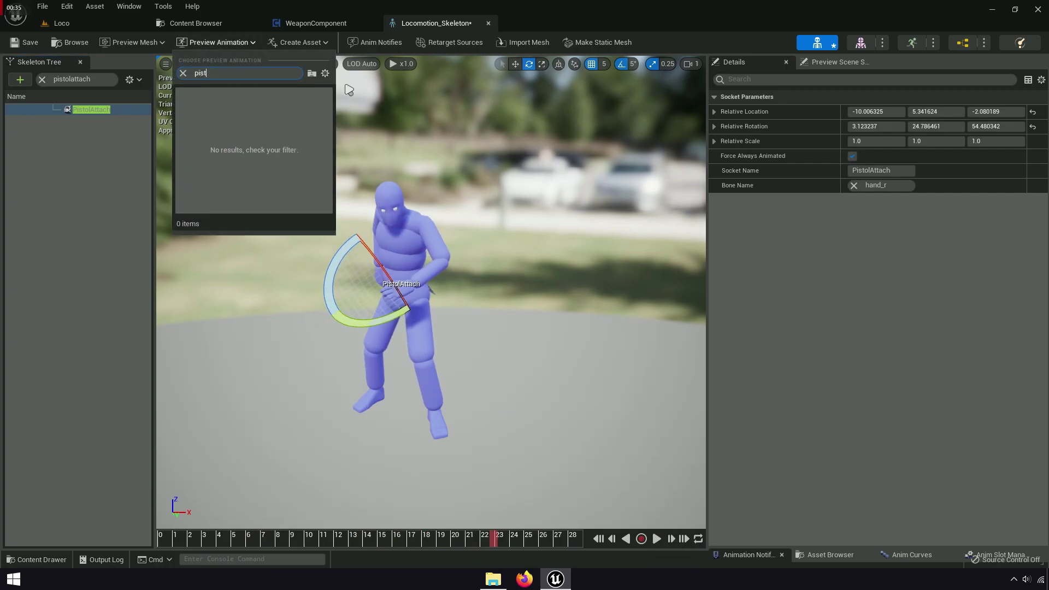
text(ol_eq)
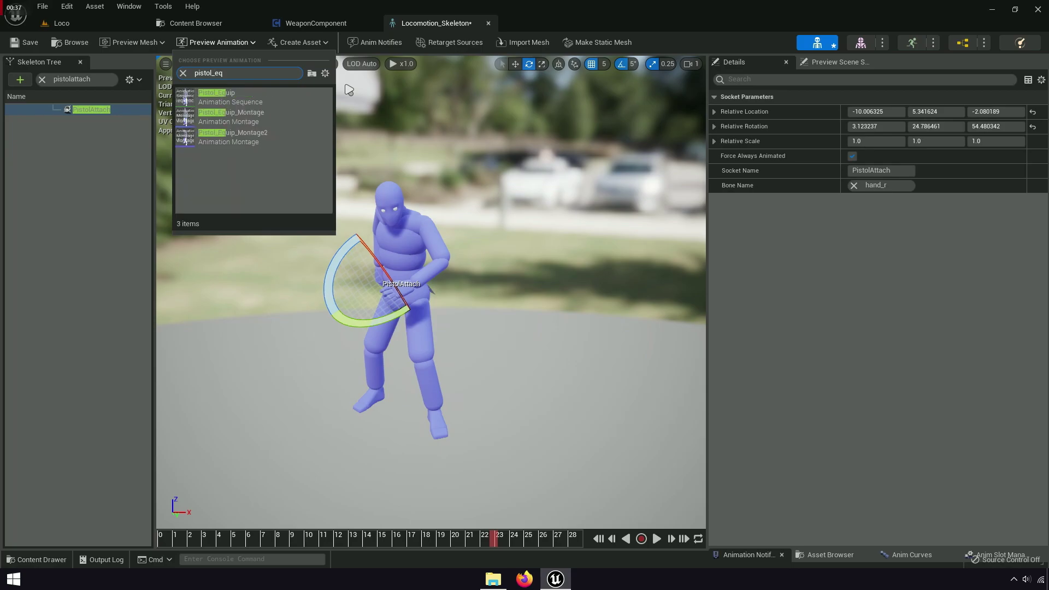
click(232, 116)
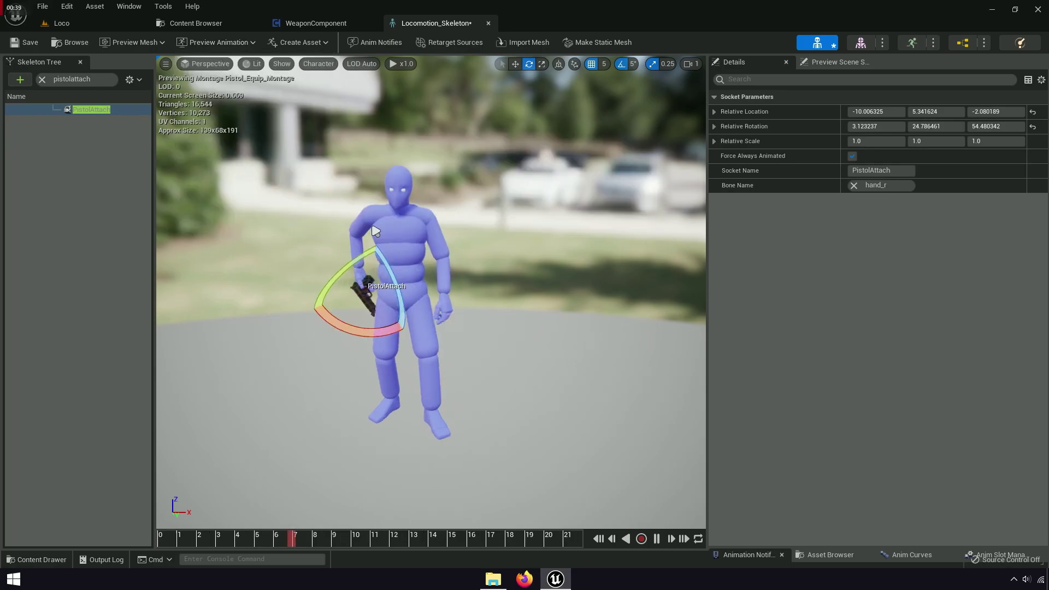
scroll(557, 398, up, 5)
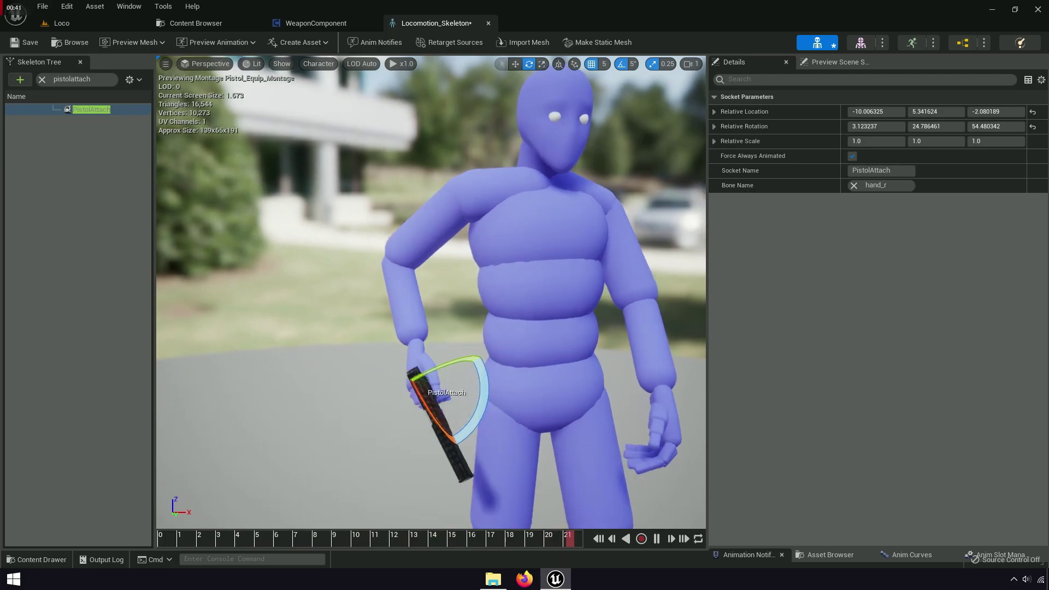
click(657, 539)
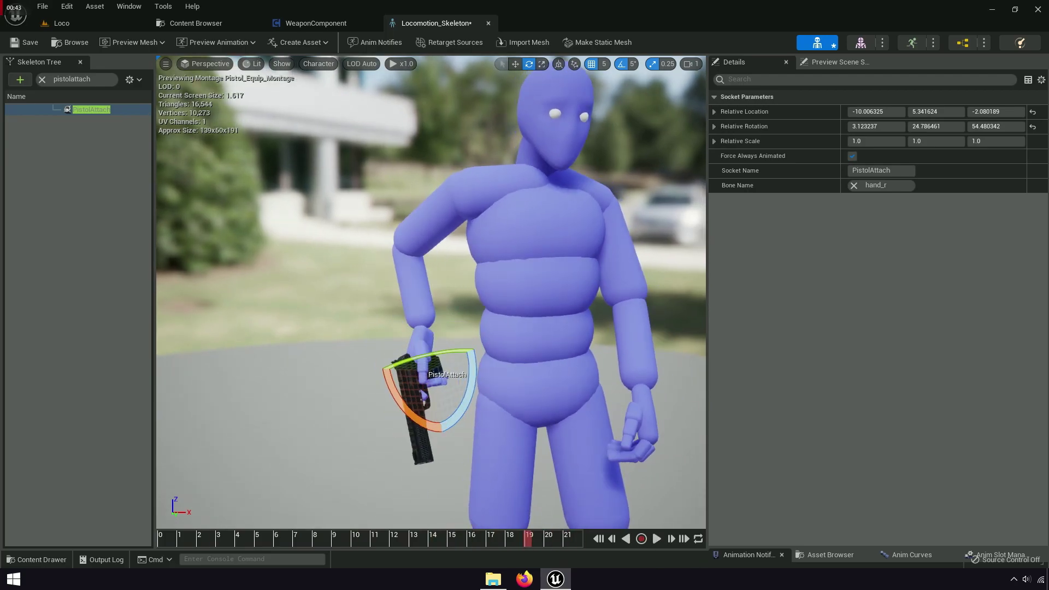
right_drag(437, 273, 492, 274)
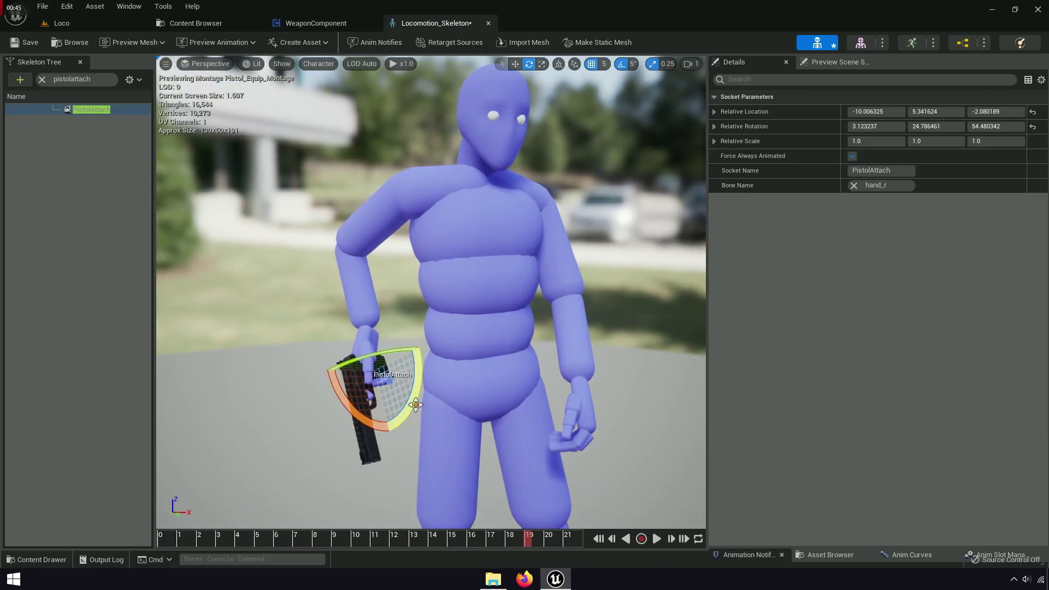
drag(416, 405, 405, 396)
key(ctrl+z)
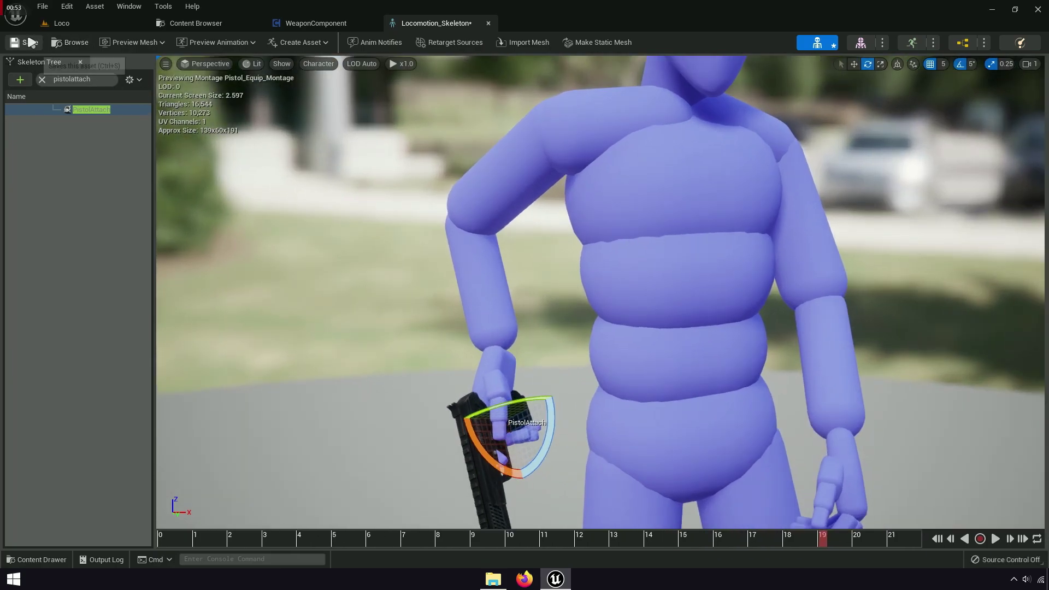
Run another play test of the Loco level, exit it, and return to the asset browser.
click(95, 24)
click(236, 44)
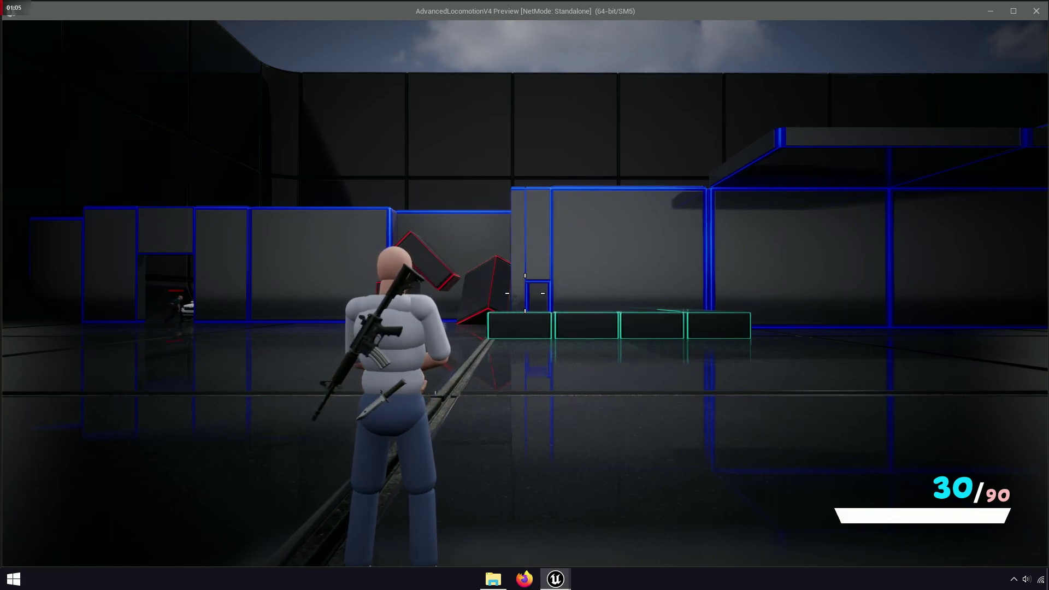
key(Escape)
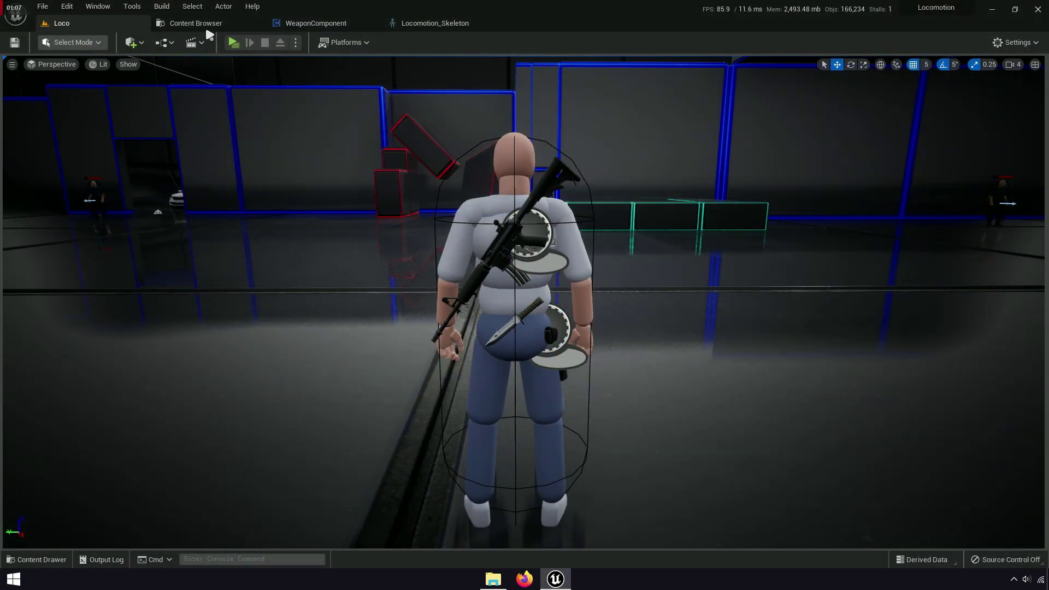
click(210, 24)
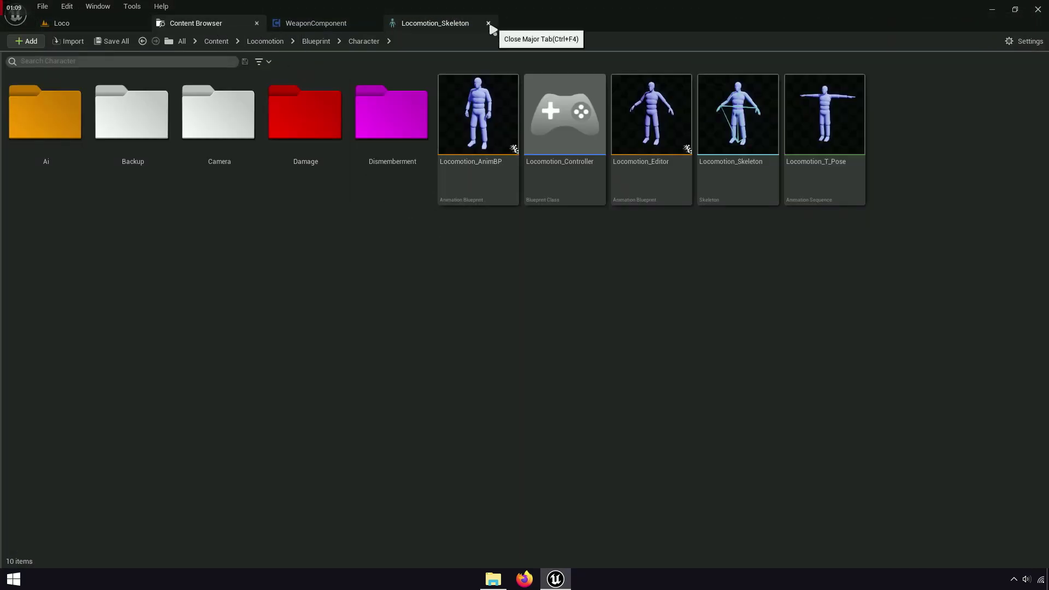
Close the skeleton editor, search the Locomotion folder for the pistol equip montage, and open Pistol_Equip_Montage.
click(489, 23)
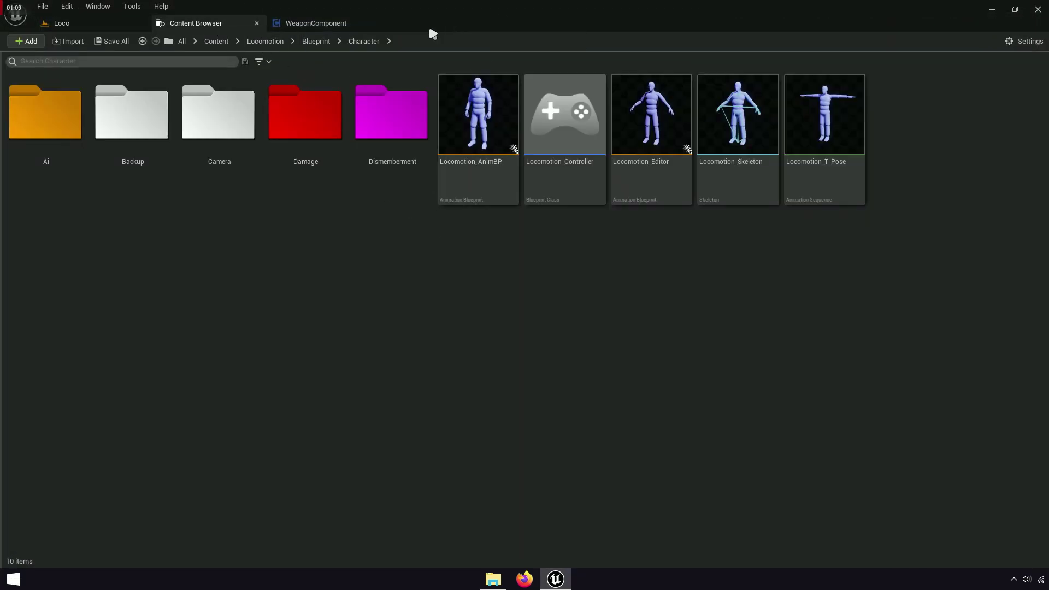
click(279, 42)
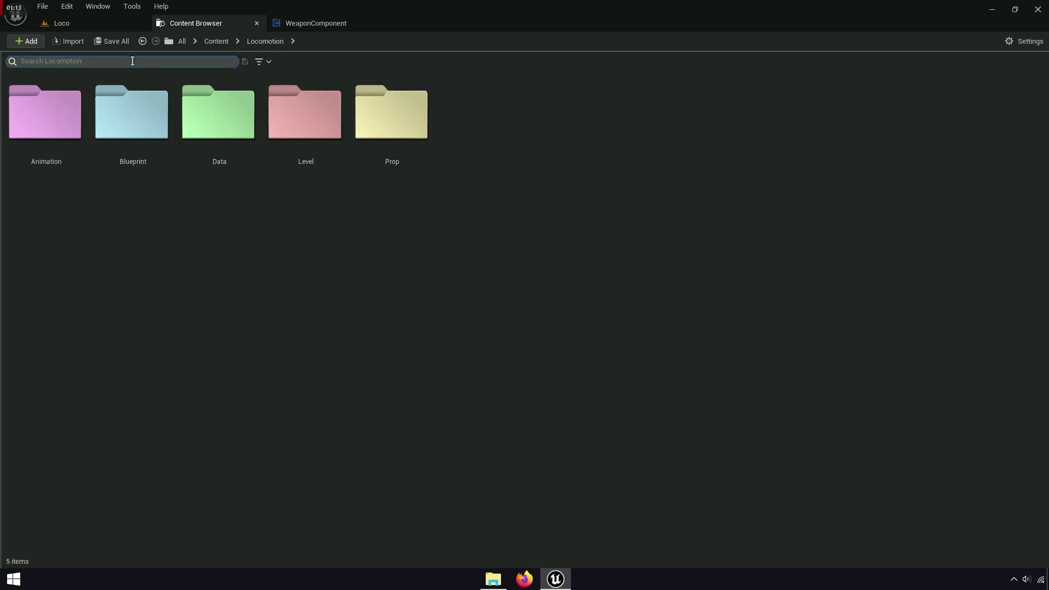
text(Pistop)
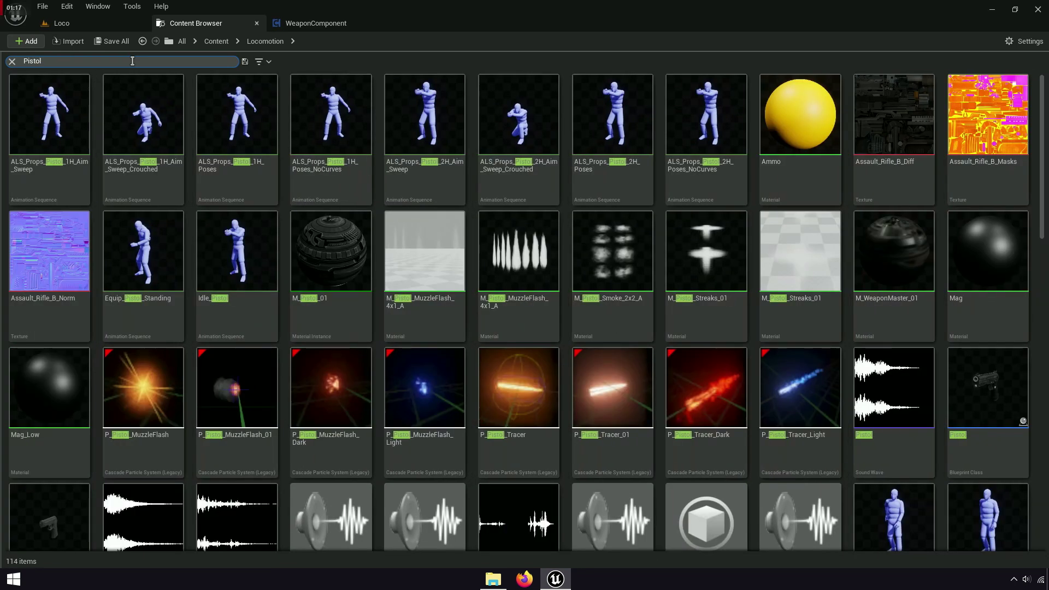
text(_equ)
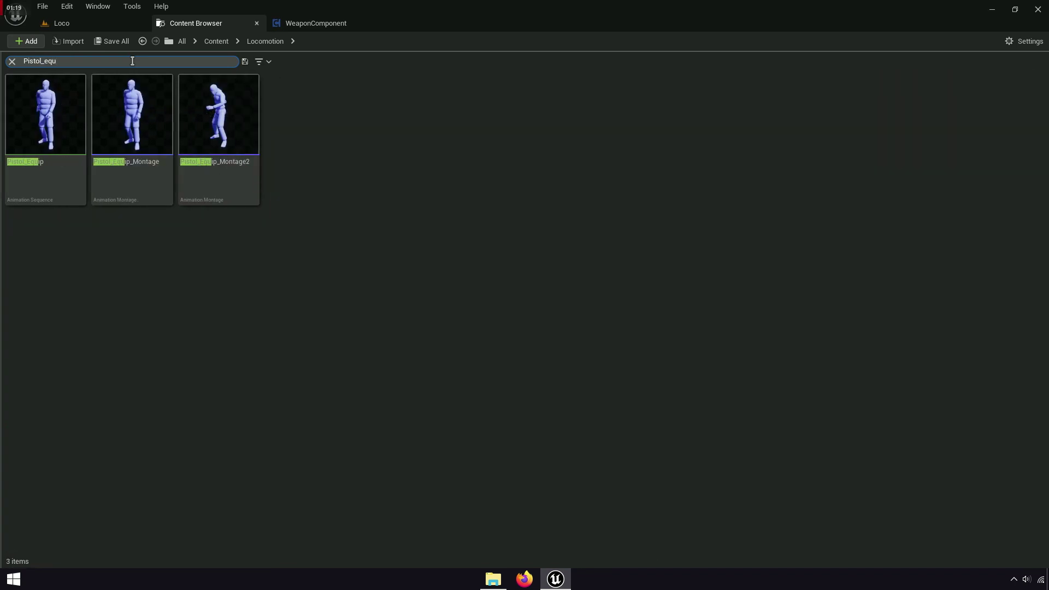
click(147, 154)
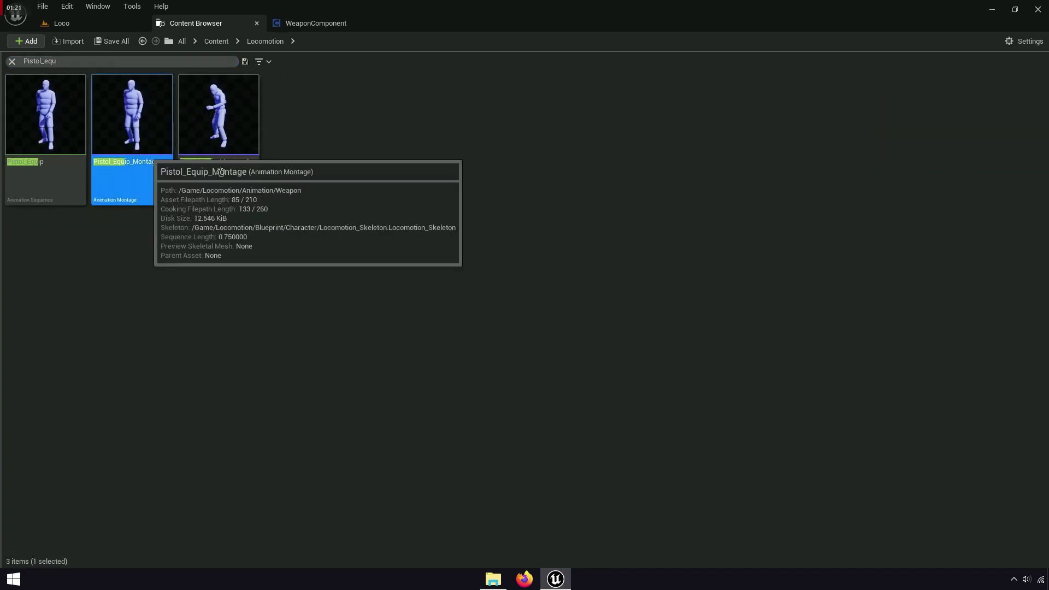
key(Return)
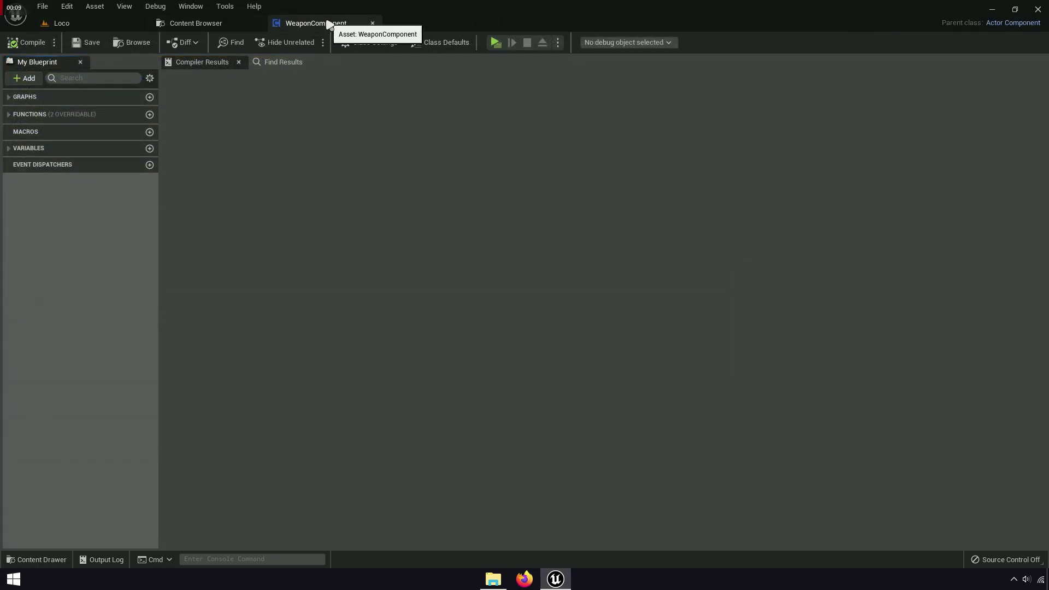
Add a new function named Drop to WeaponComponent.
click(15, 117)
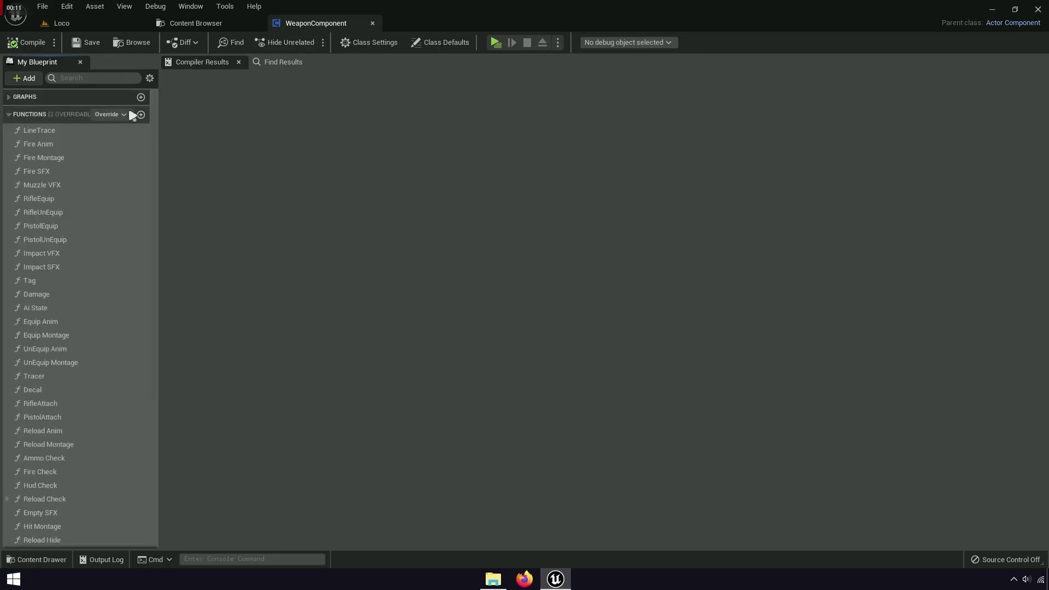
click(141, 115)
text(Drop)
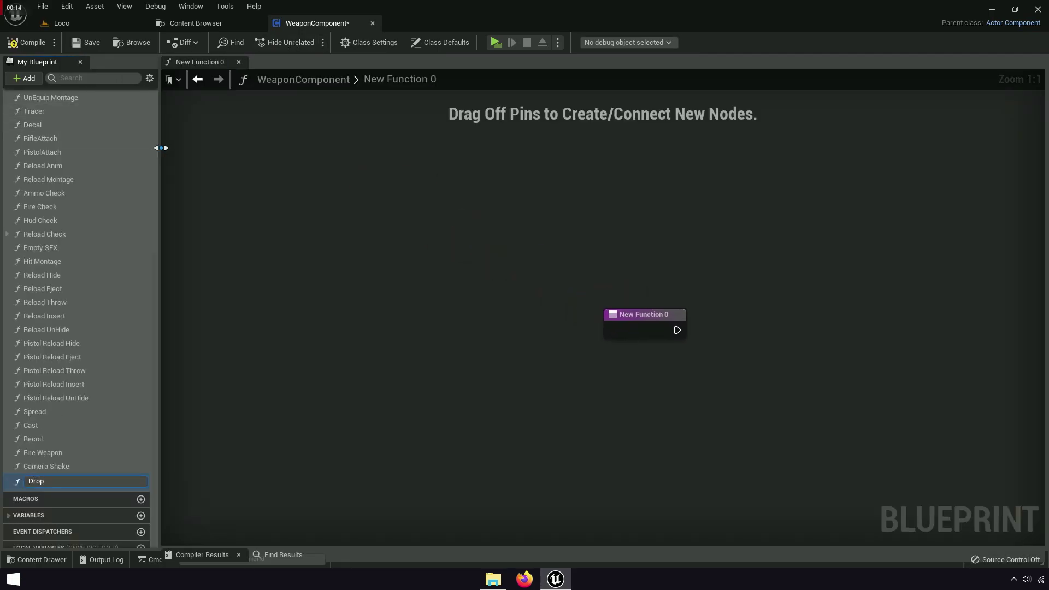
key(Return)
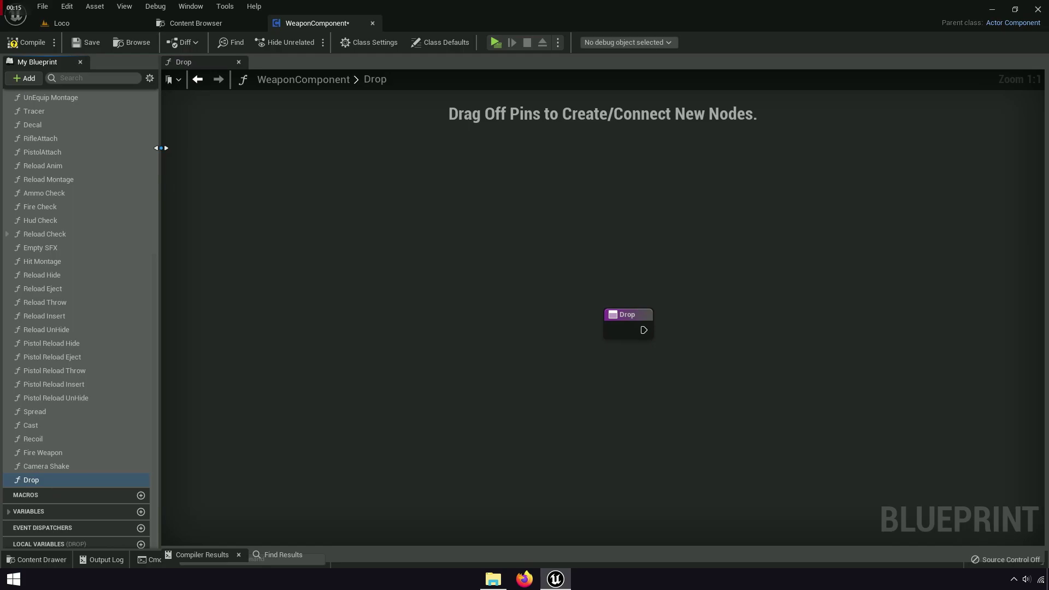
right_drag(705, 347, 586, 342)
scroll(490, 329, up, 3)
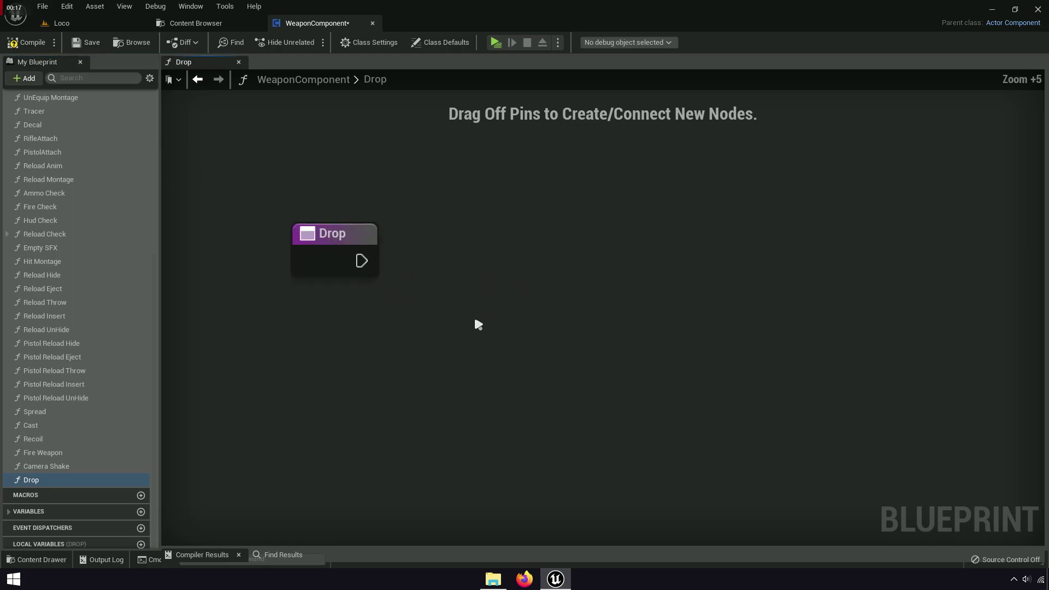
scroll(474, 314, up, 2)
scroll(481, 301, up, 2)
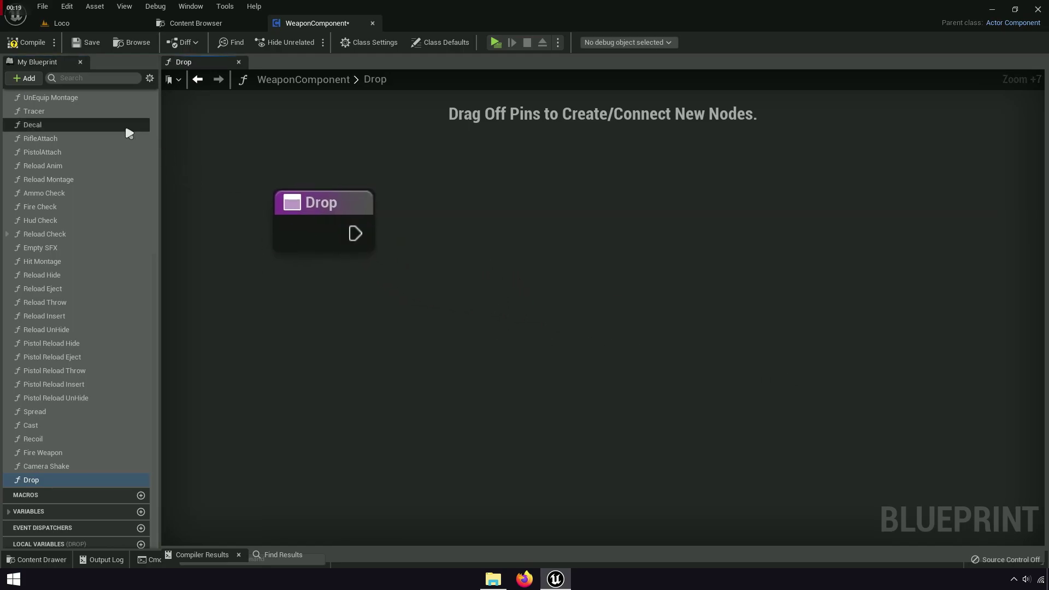
scroll(71, 113, up, 5)
scroll(71, 113, up, 5)
Place a Character getter in the Drop graph and add Get Actor Location from it.
click(31, 128)
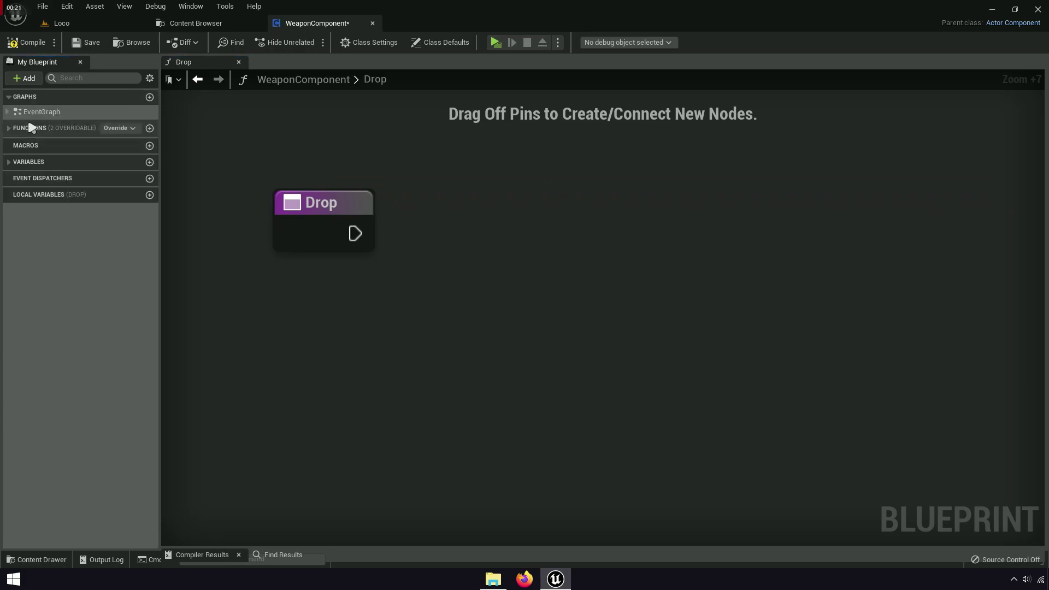
click(29, 162)
click(76, 179)
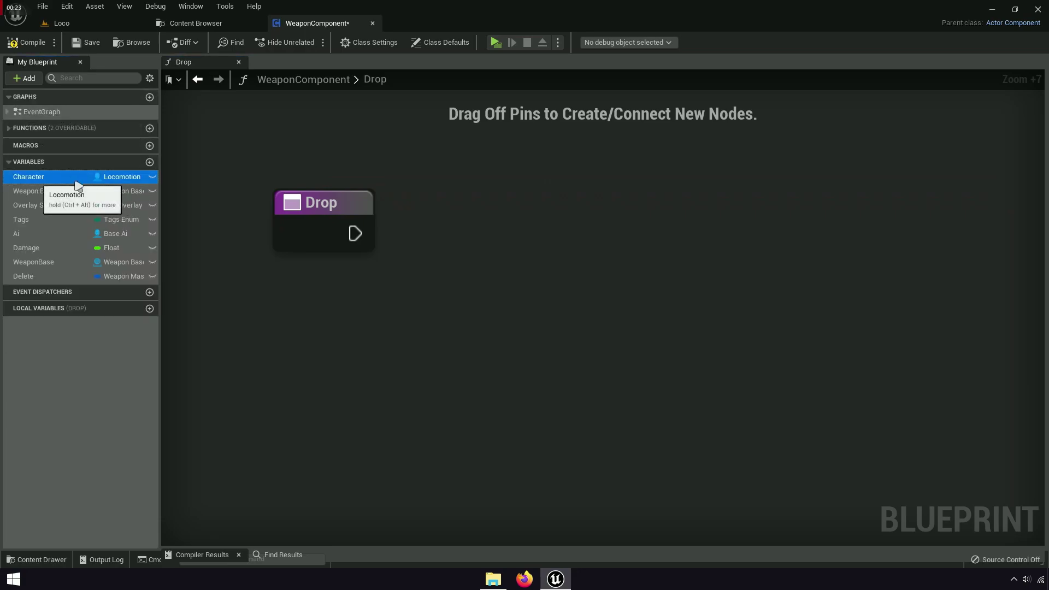
drag(76, 185, 435, 269)
click(470, 283)
drag(549, 277, 638, 265)
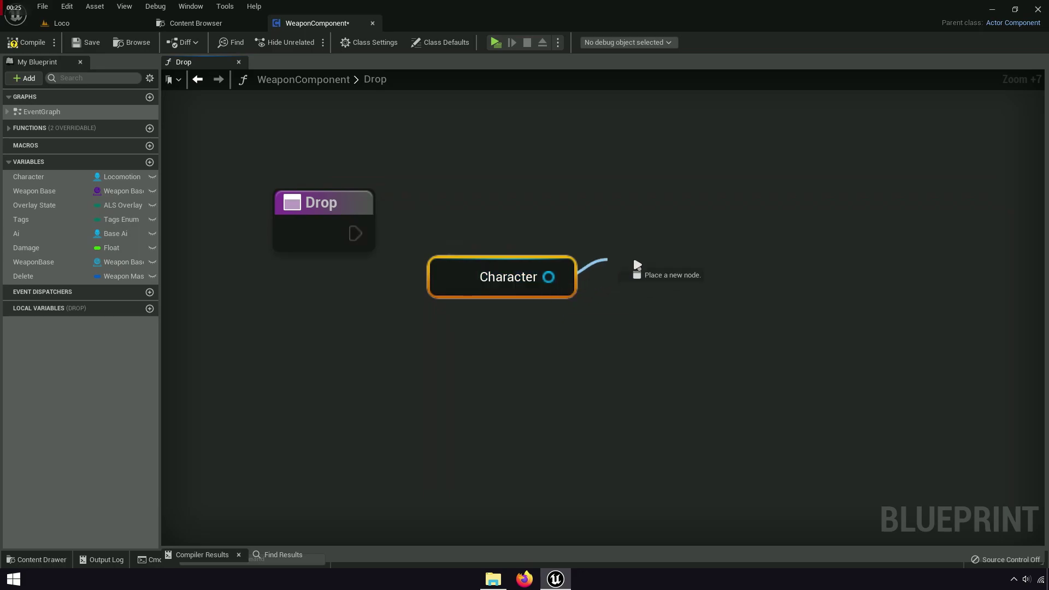
text(get actor)
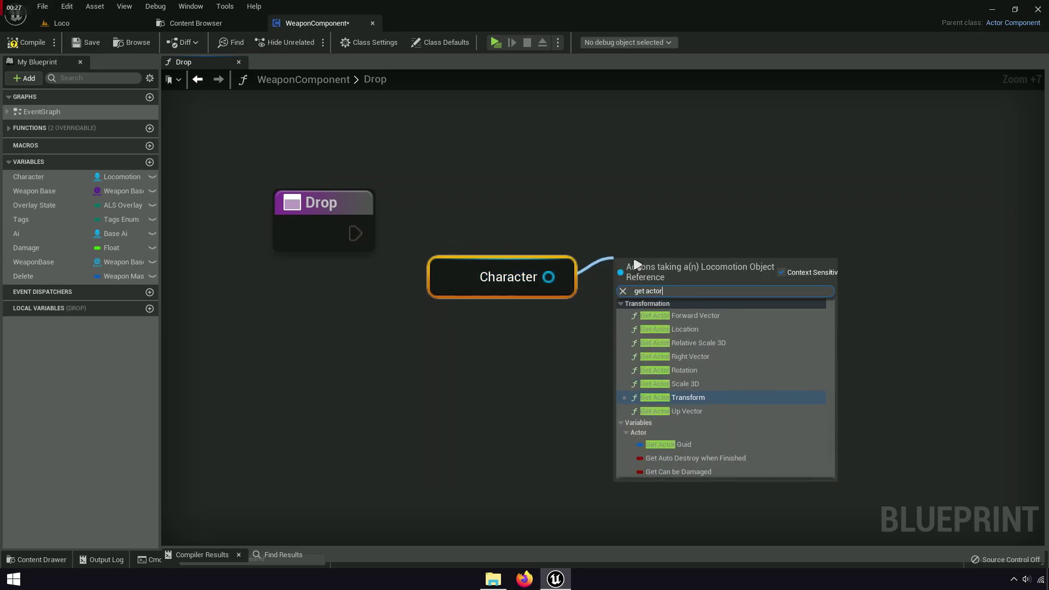
text( location)
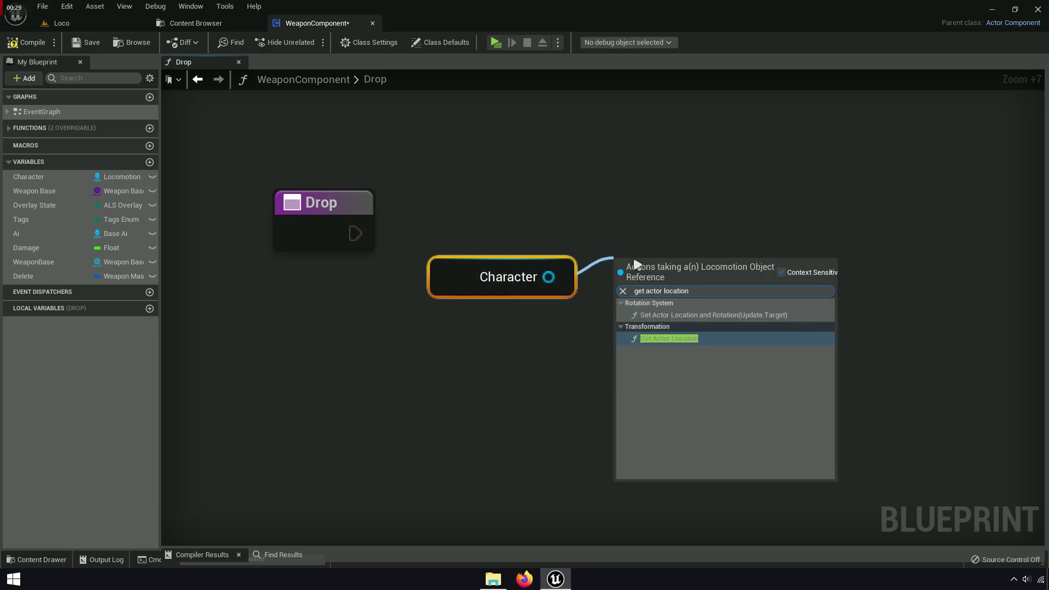
click(678, 343)
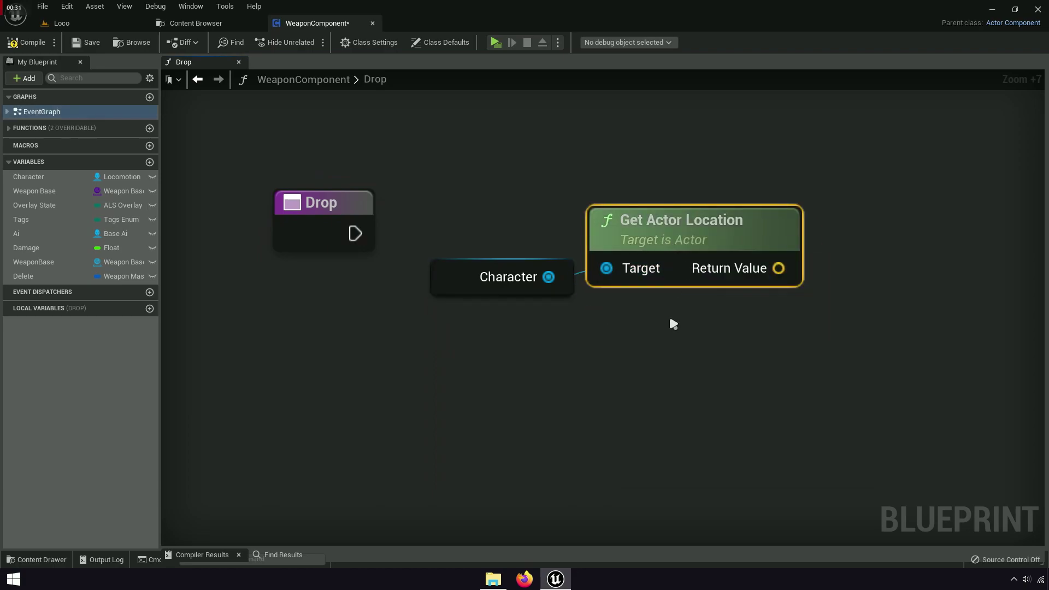
Add Play Sound at Location fed by the actor location and wire Drop's execution into it.
drag(763, 278, 863, 249)
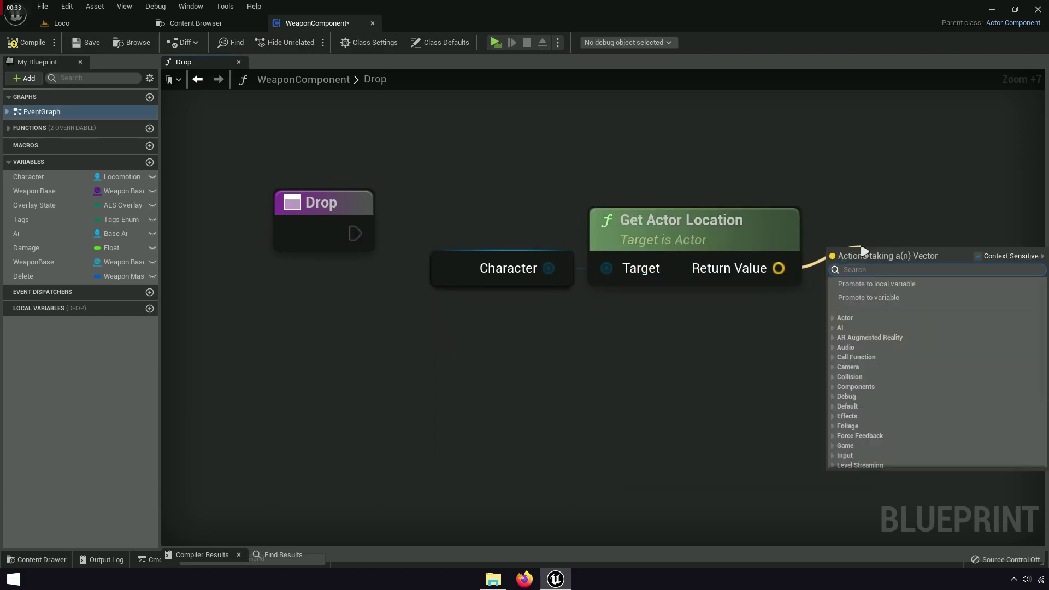
text(playsound)
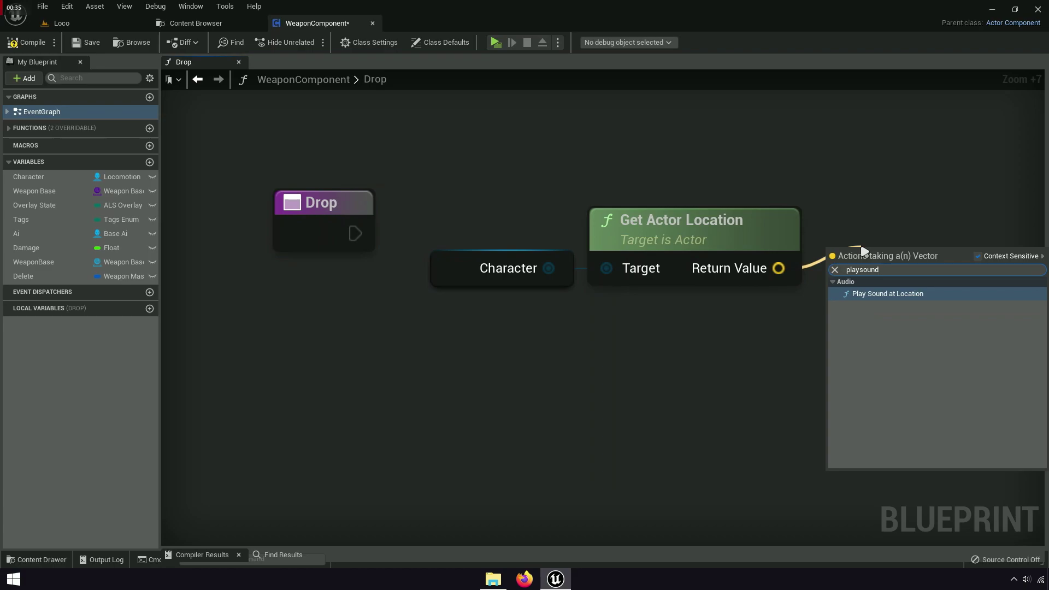
click(925, 294)
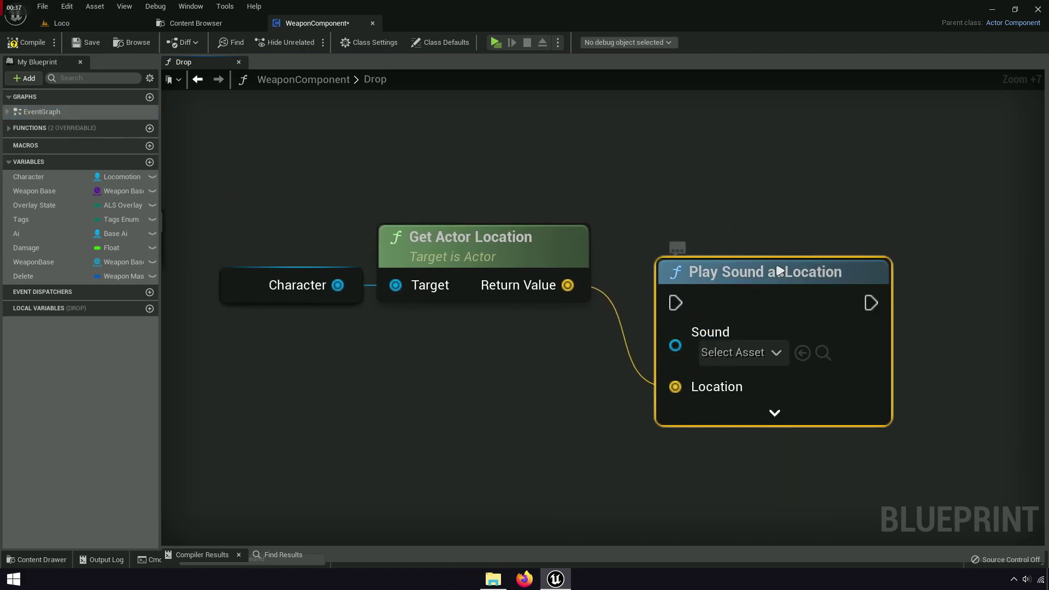
scroll(736, 206, down, 3)
drag(799, 380, 536, 236)
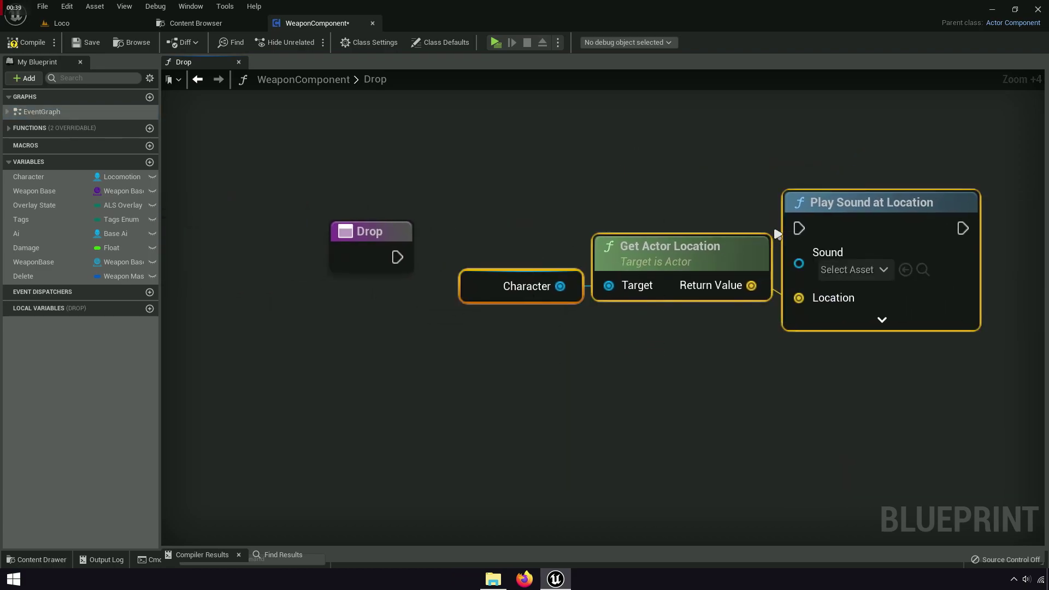
mouse_move(777, 234)
mouse_down()
mouse_move(788, 222)
mouse_move(398, 261)
mouse_move(690, 215)
mouse_up()
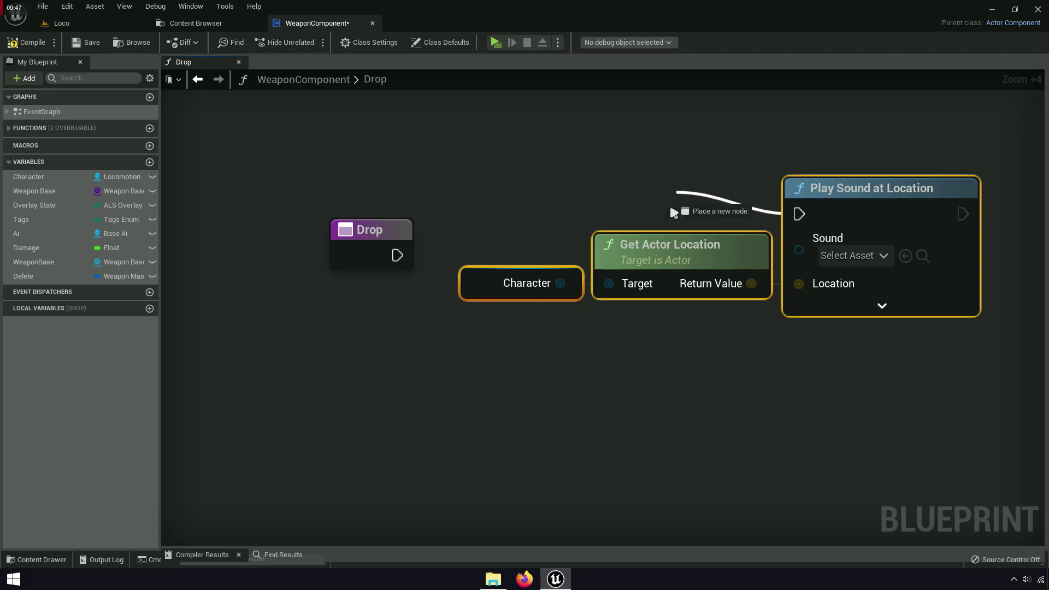
drag(571, 305, 398, 255)
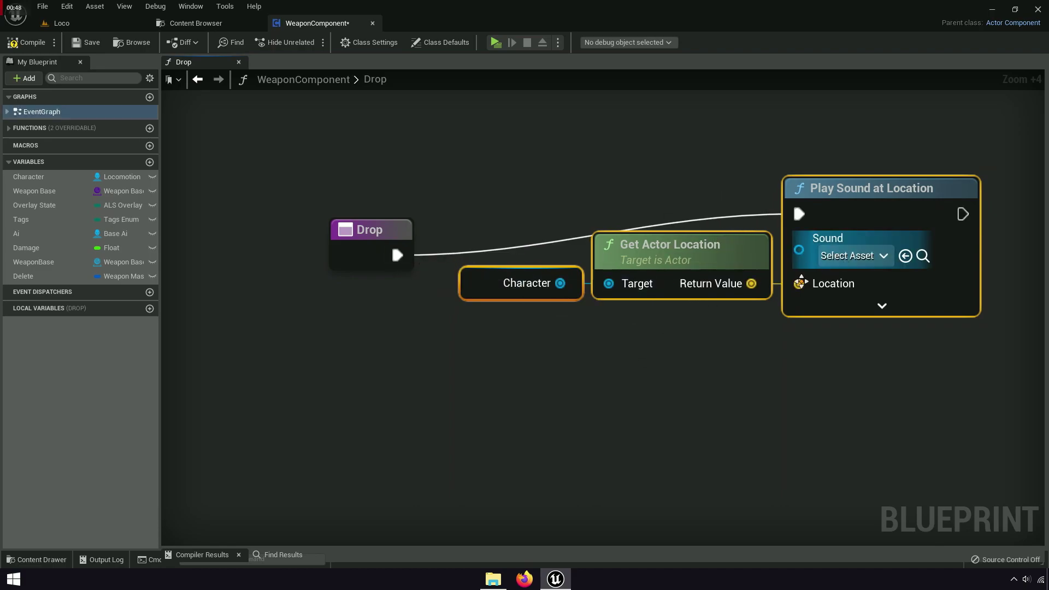
drag(347, 178, 916, 359)
Tidy the Drop graph and inspect Play Sound at Location's extra inputs.
key(q)
click(916, 359)
scroll(803, 363, up, 1)
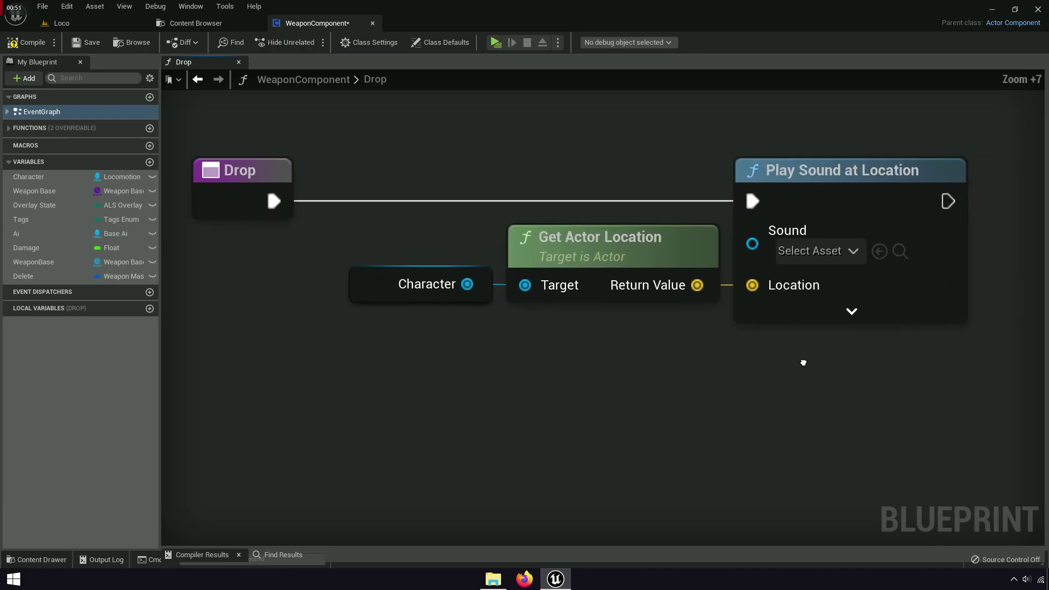
scroll(736, 306, up, 2)
click(736, 299)
scroll(746, 377, down, 2)
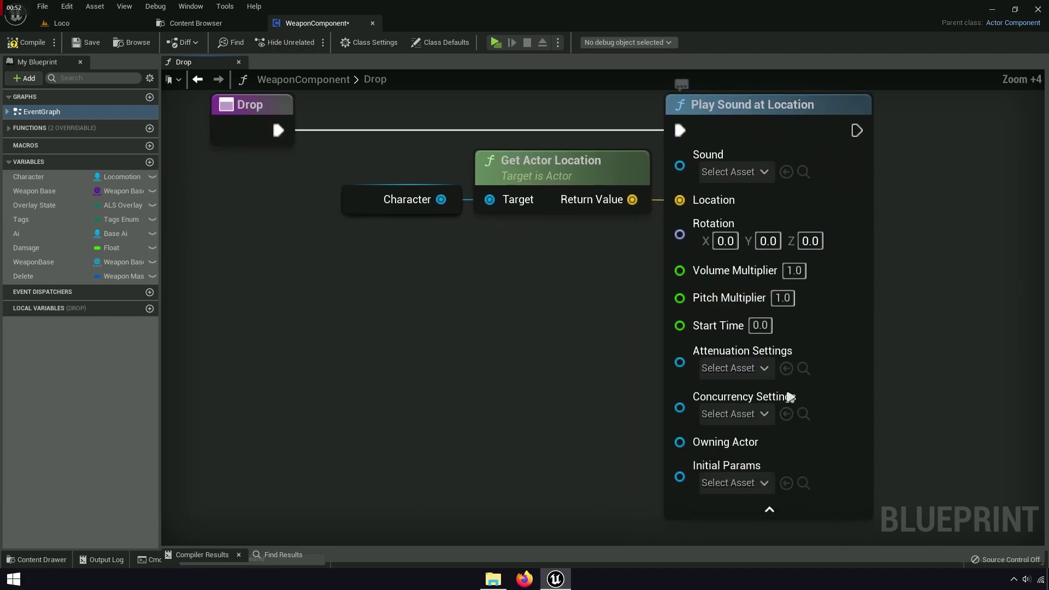
click(786, 508)
key(Home)
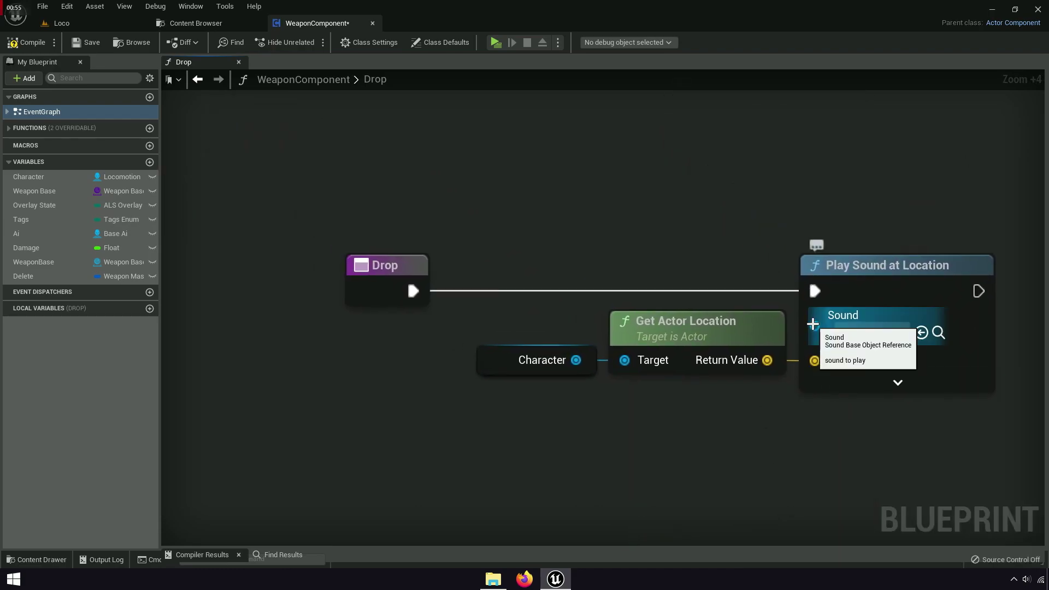
Promote Sound to a Drop input, then compile, save, and close the function graph.
drag(815, 328, 391, 280)
scroll(446, 377, up, 3)
right_drag(445, 378, 417, 389)
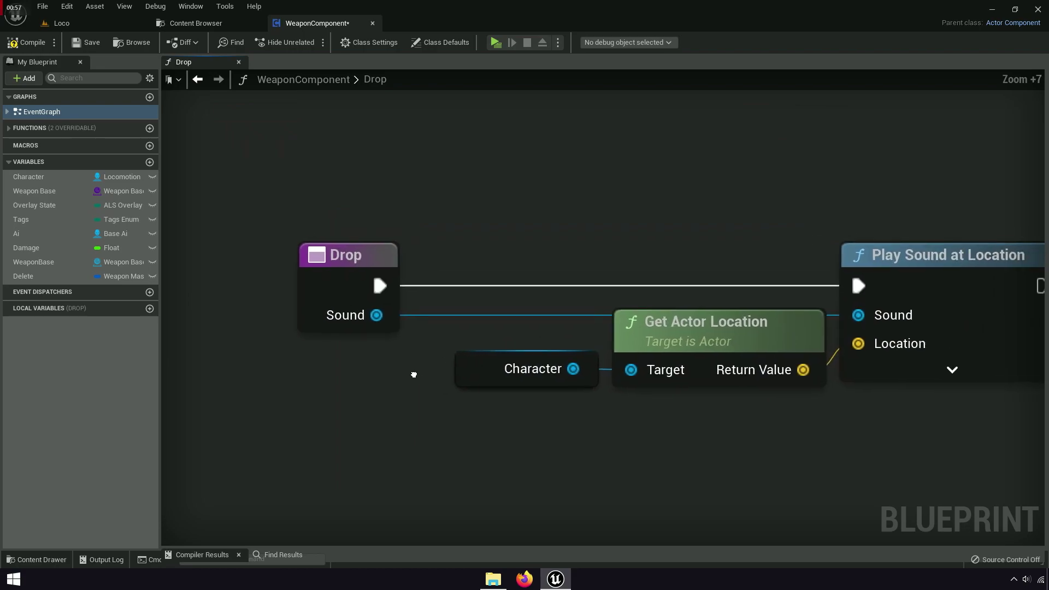
click(317, 262)
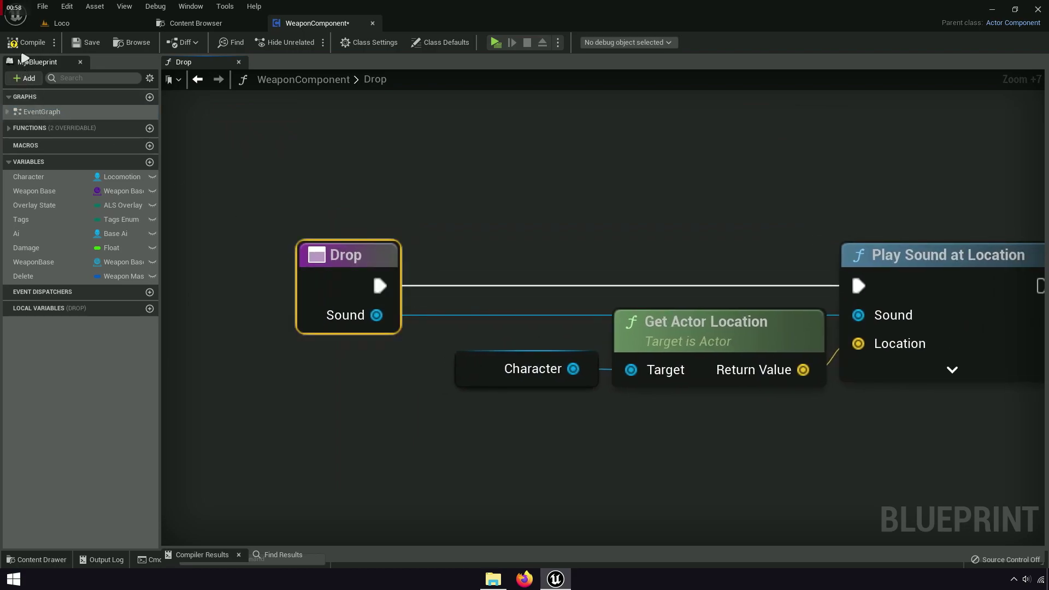
click(89, 44)
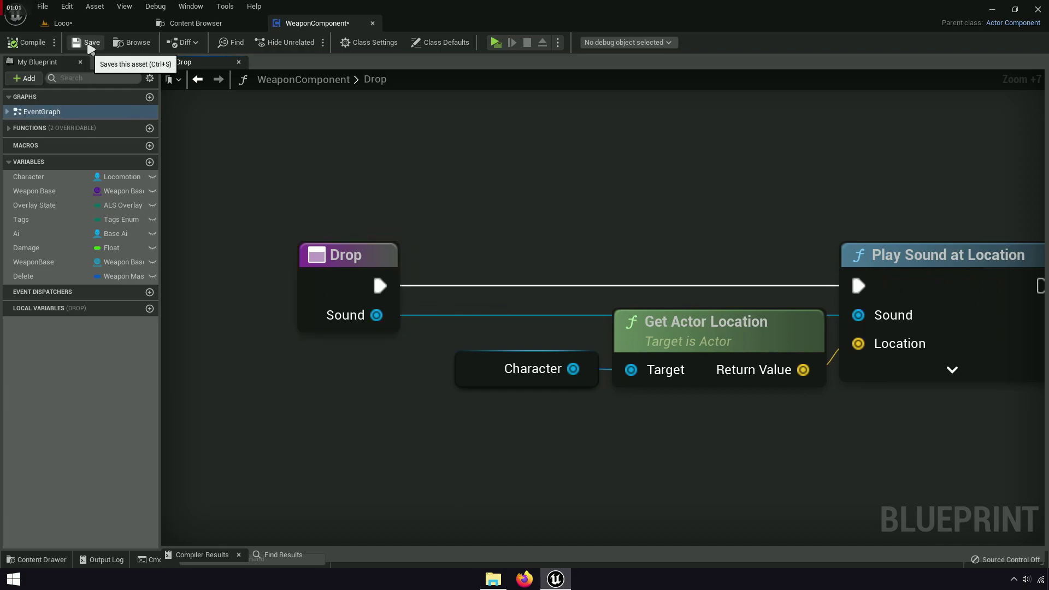
click(238, 62)
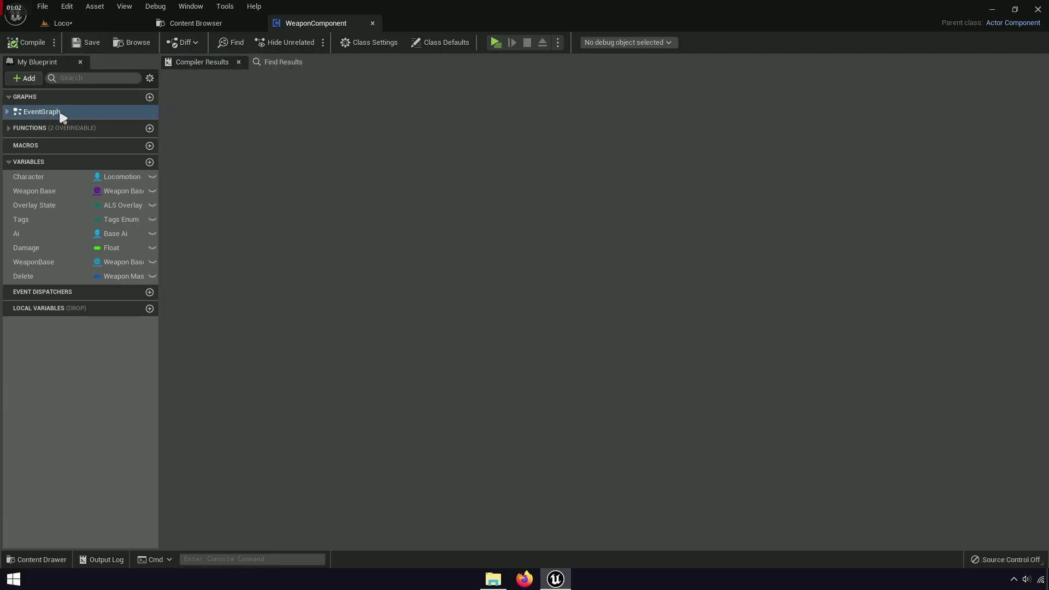
Expand the function list and filter it by 'reload'.
click(31, 128)
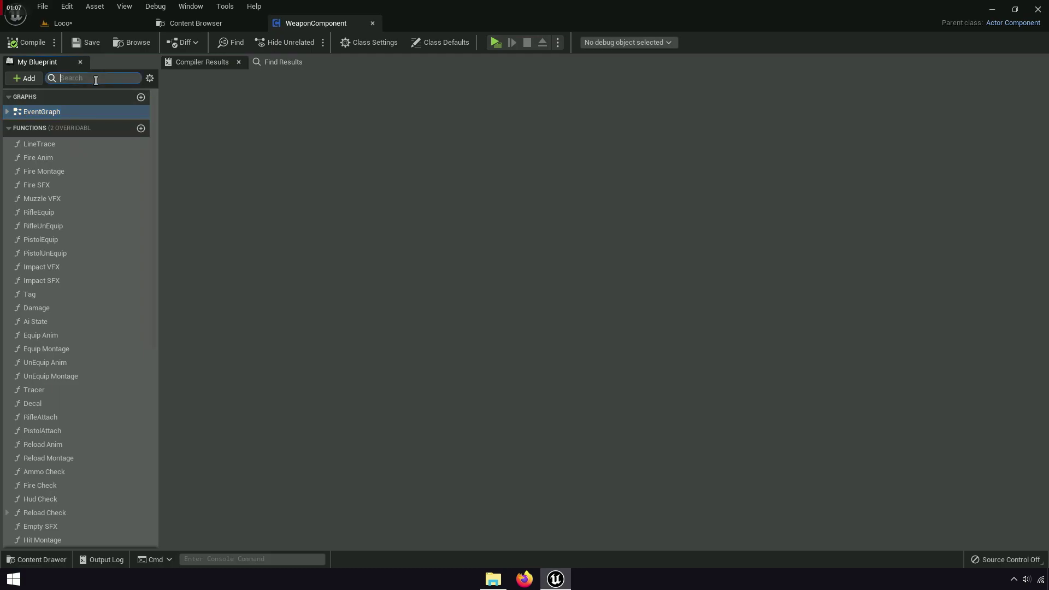
text(reload insert)
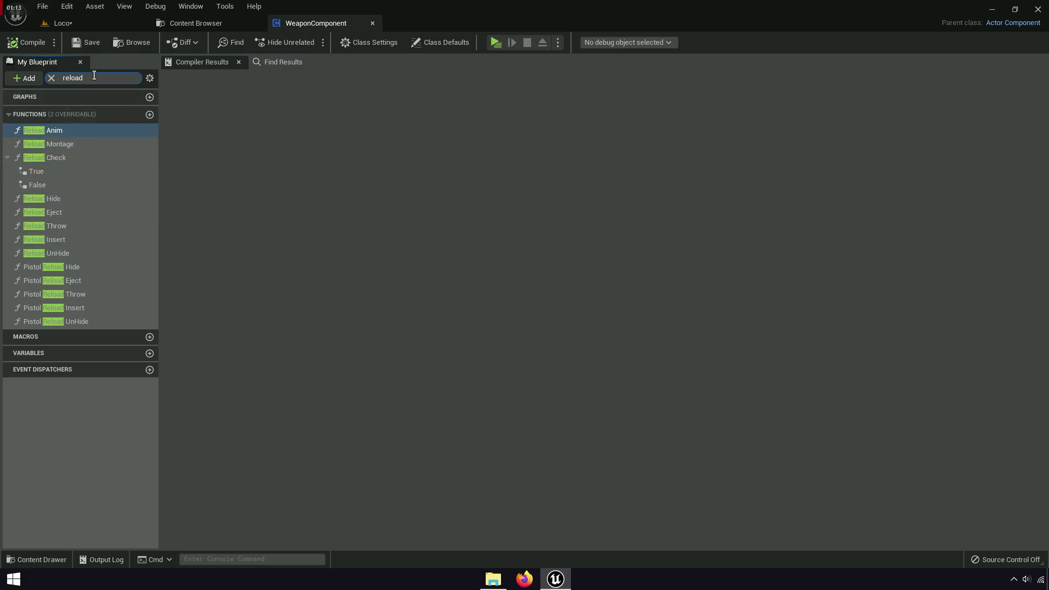
Filter My Blueprint for 'insert' and open the Reload Insert function graph.
text(insert)
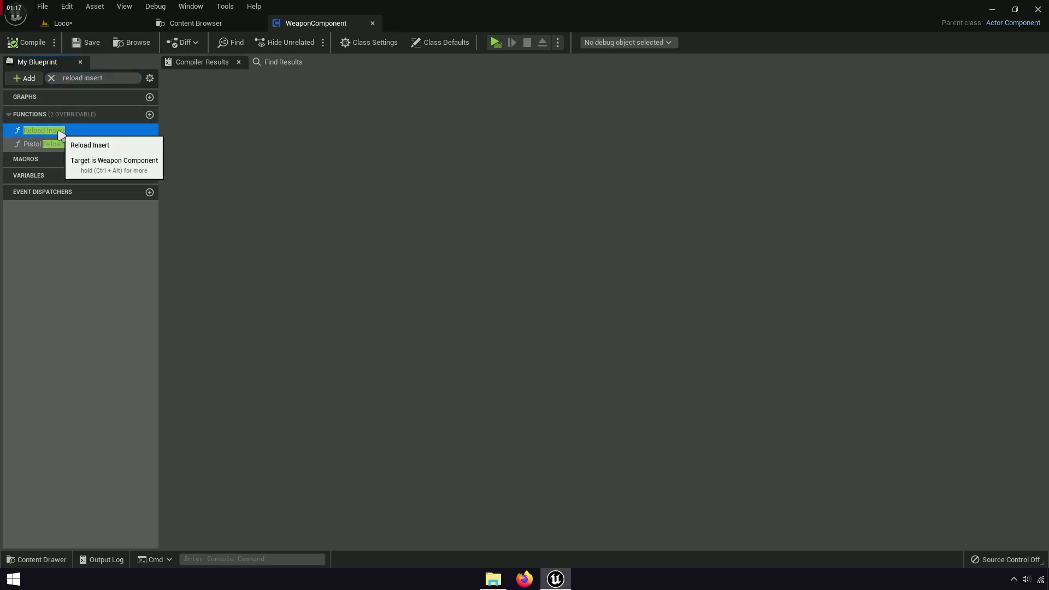
click(79, 142)
double_click(73, 134)
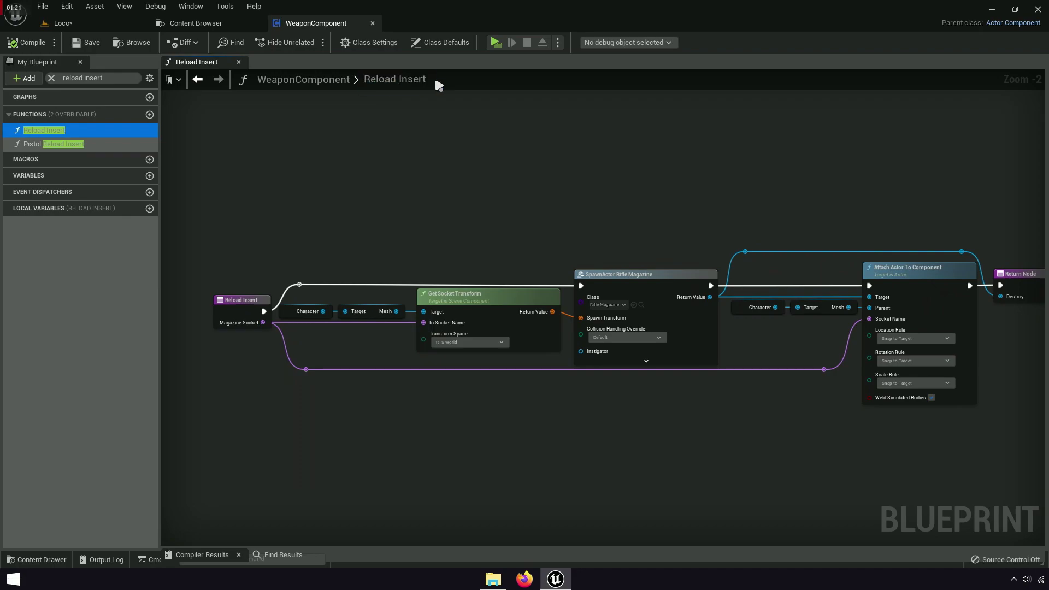
Shift the Return Node right and break Attach Actor To Component's exec link to it.
right_drag(711, 285, 618, 288)
scroll(618, 288, up, 3)
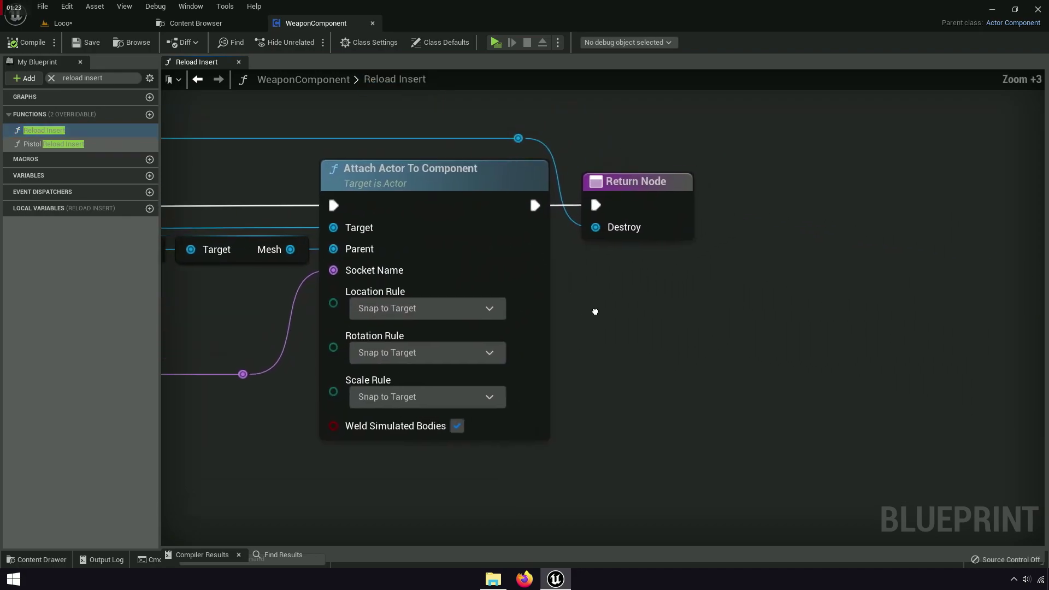
scroll(595, 310, up, 2)
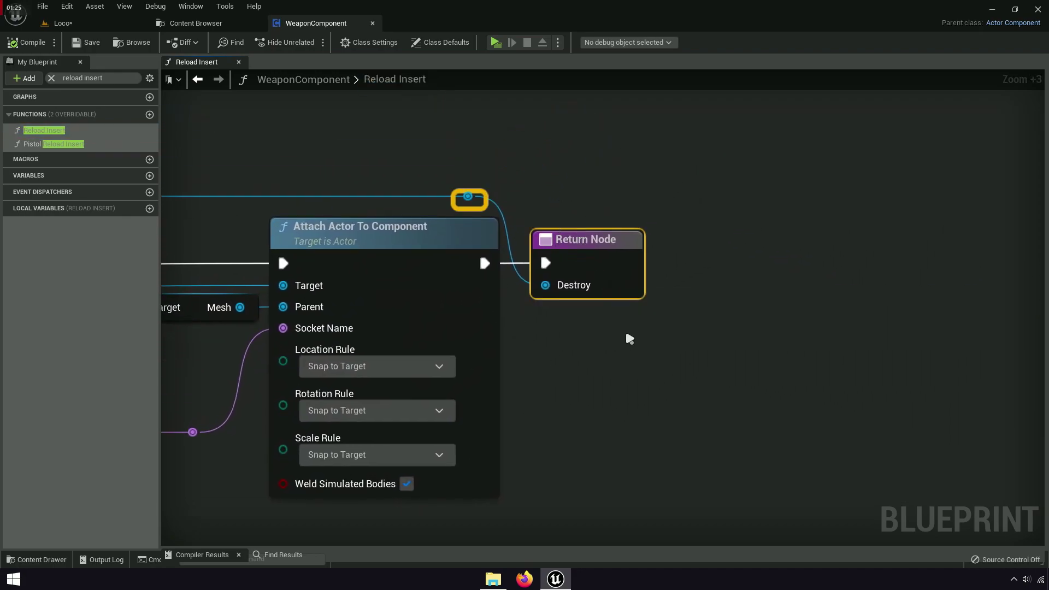
right_drag(536, 351, 497, 336)
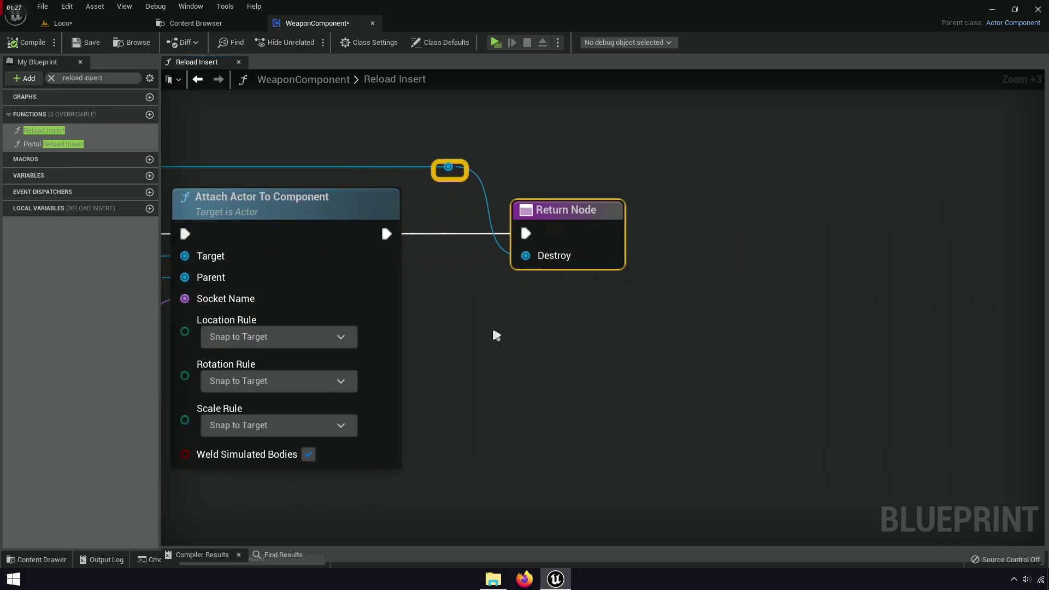
drag(495, 335, 652, 332)
right_drag(652, 332, 615, 338)
right_click(329, 233)
click(369, 261)
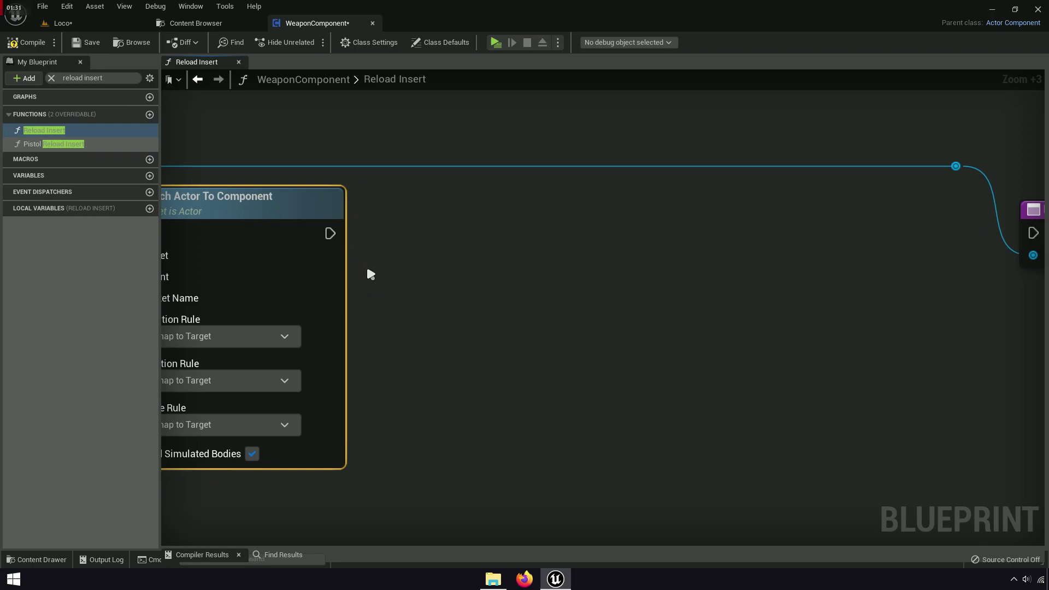
click(52, 78)
Add a Drop call wired into the Return Node, wrapped in a 'Test' comment.
text(rop)
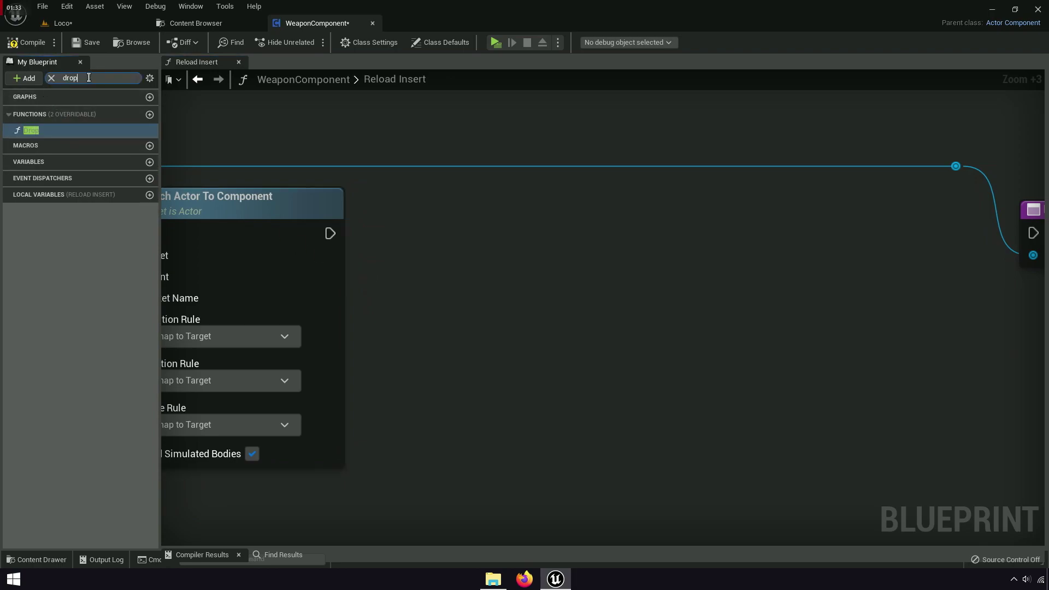
mouse_move(33, 130)
mouse_down()
mouse_move(527, 300)
mouse_move(567, 233)
mouse_move(331, 234)
mouse_up()
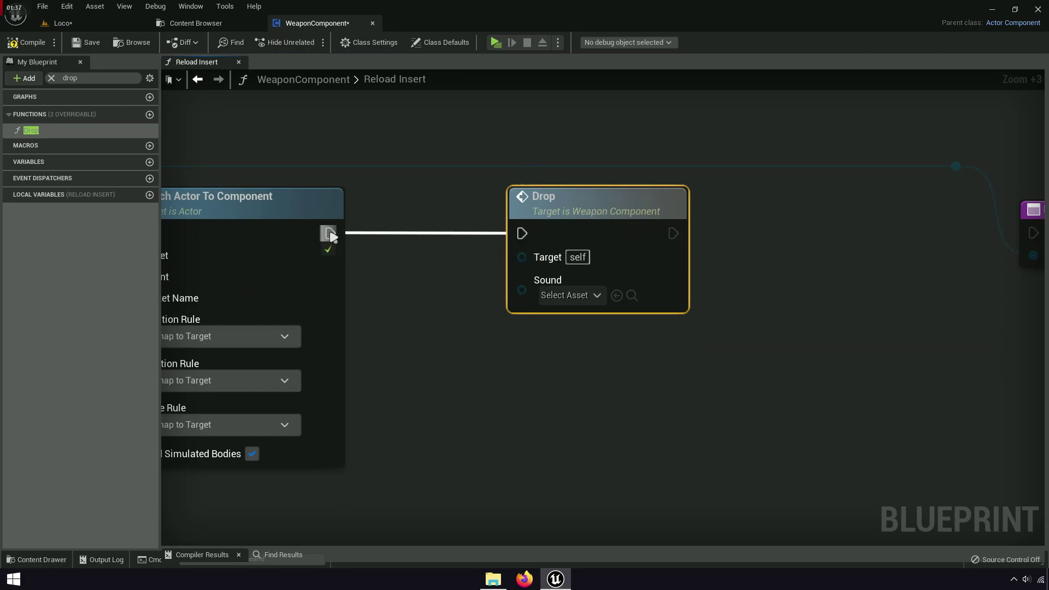
mouse_move(479, 331)
right_down()
mouse_move(614, 328)
mouse_move(476, 331)
right_up()
scroll(468, 386, up, 4)
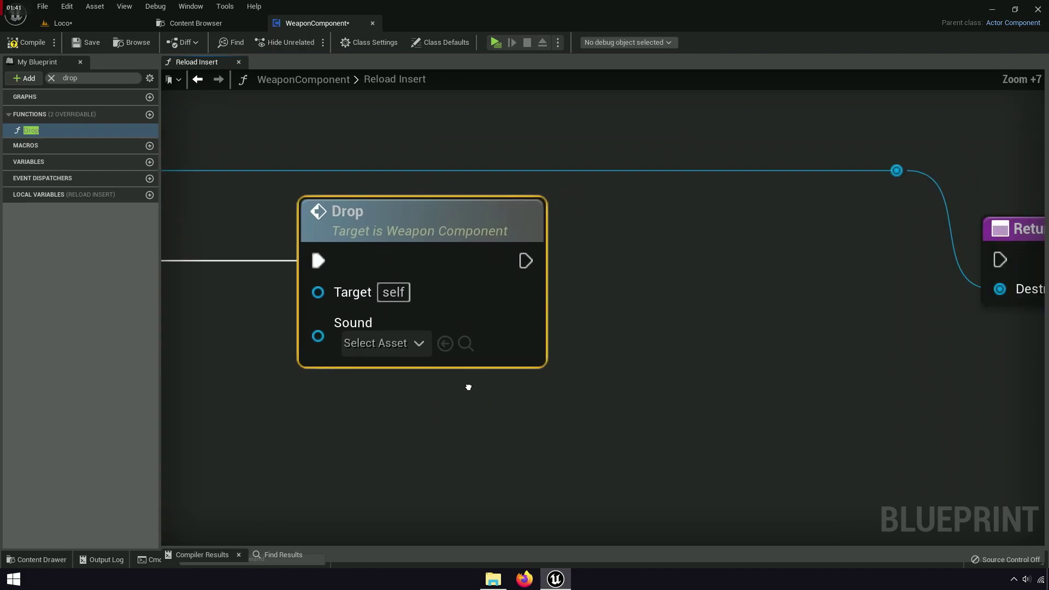
drag(485, 260, 944, 261)
text(c)
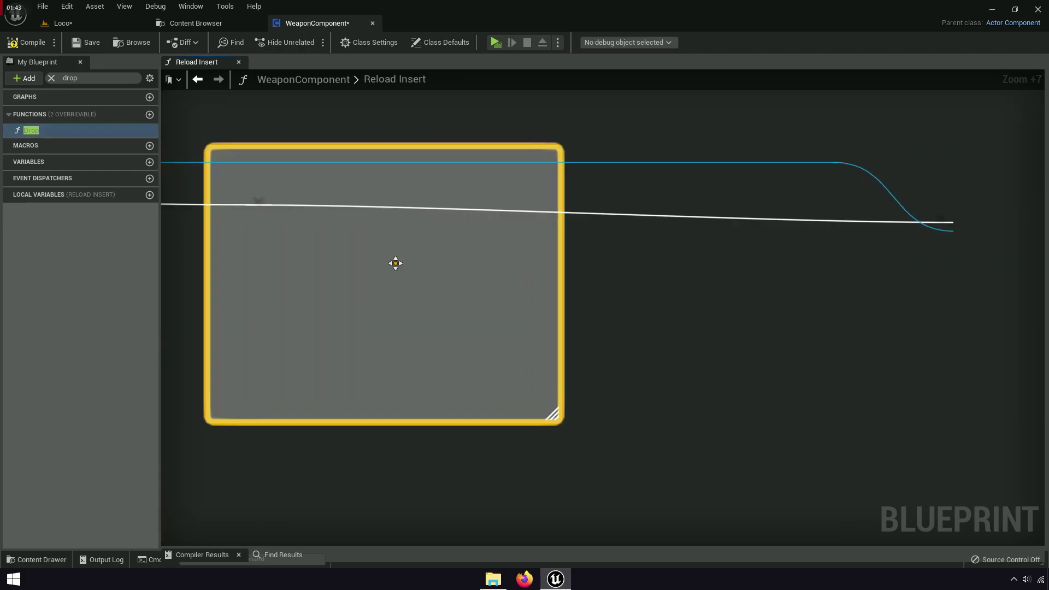
text(Test)
Set the Drop sound to RifleDrop_Cue and browse to its Audio/Drop folder.
right_drag(530, 341, 745, 344)
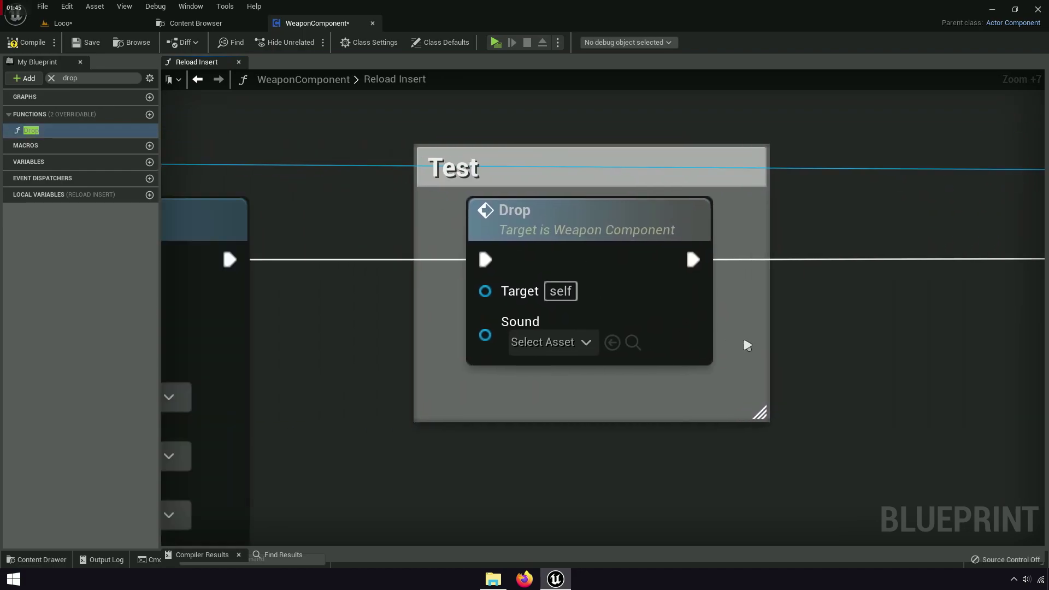
click(524, 343)
text(drop)
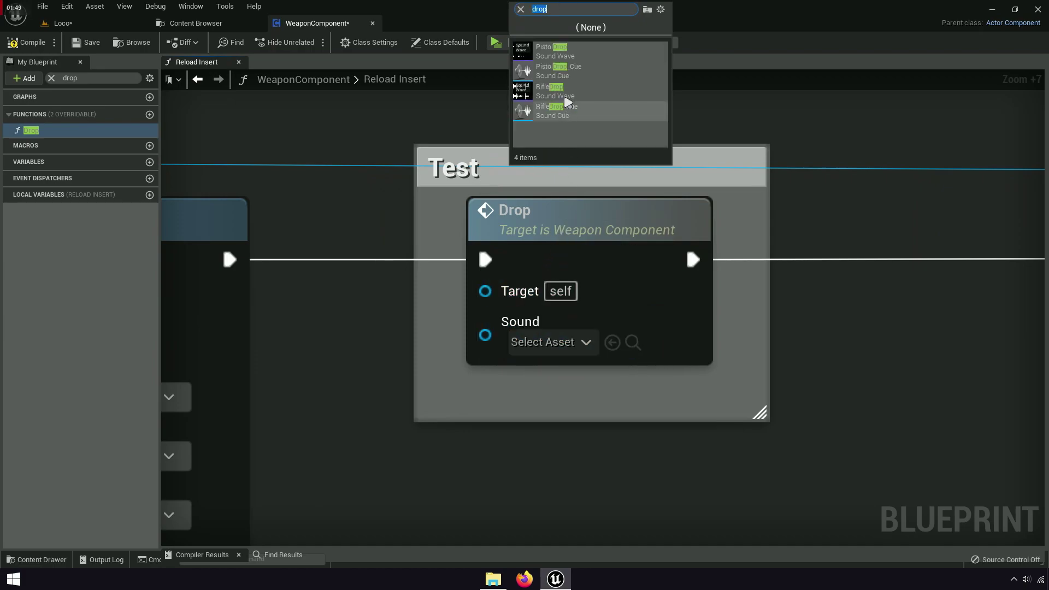
click(552, 109)
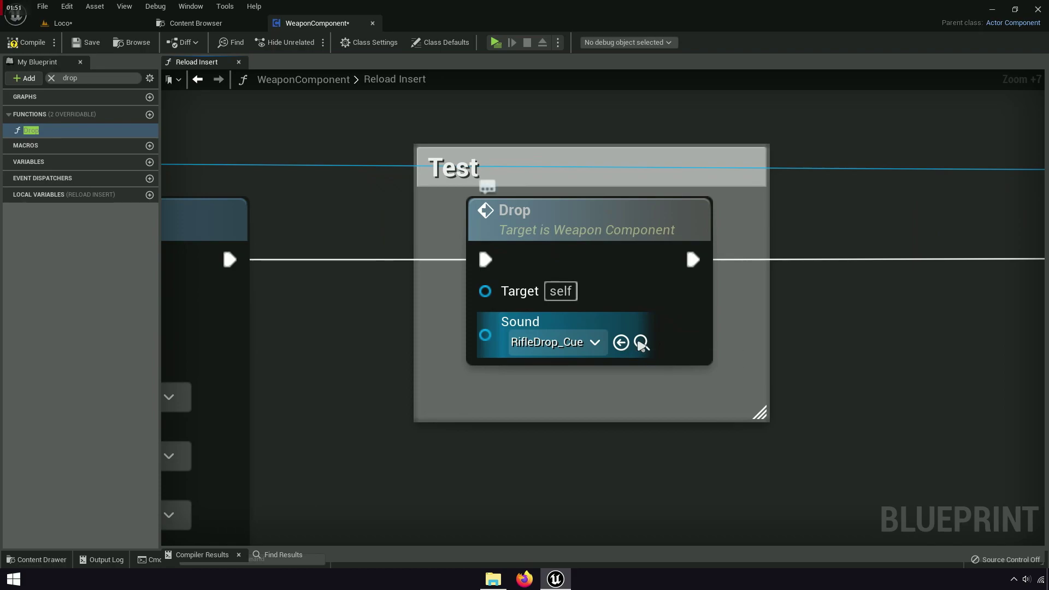
click(642, 342)
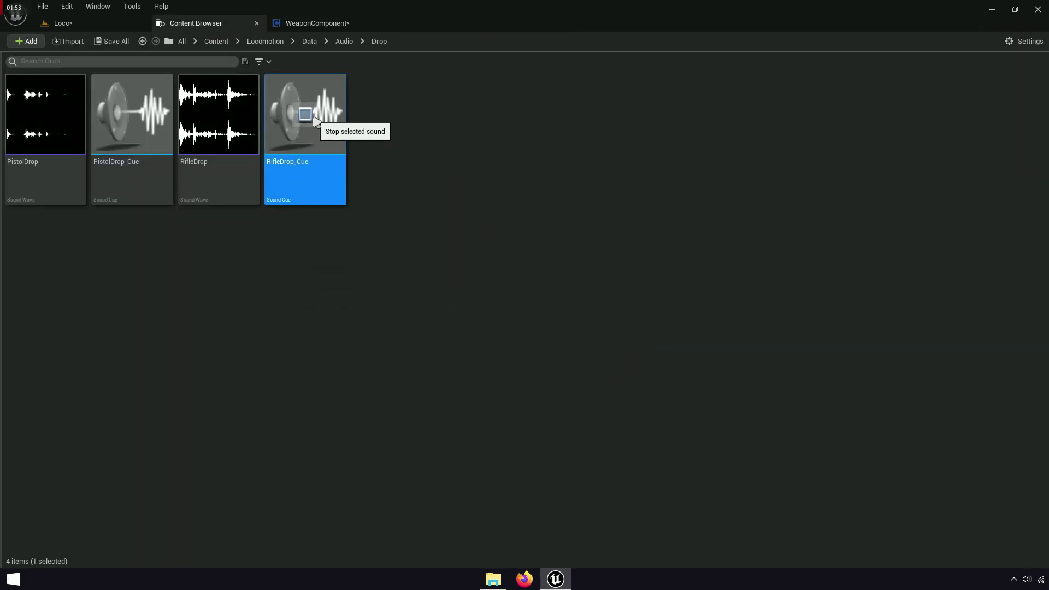
Preview RifleDrop_Cue, PistolDrop_Cue and PistolDrop, then bring up the RifleDrop wave's actions.
click(219, 118)
click(133, 118)
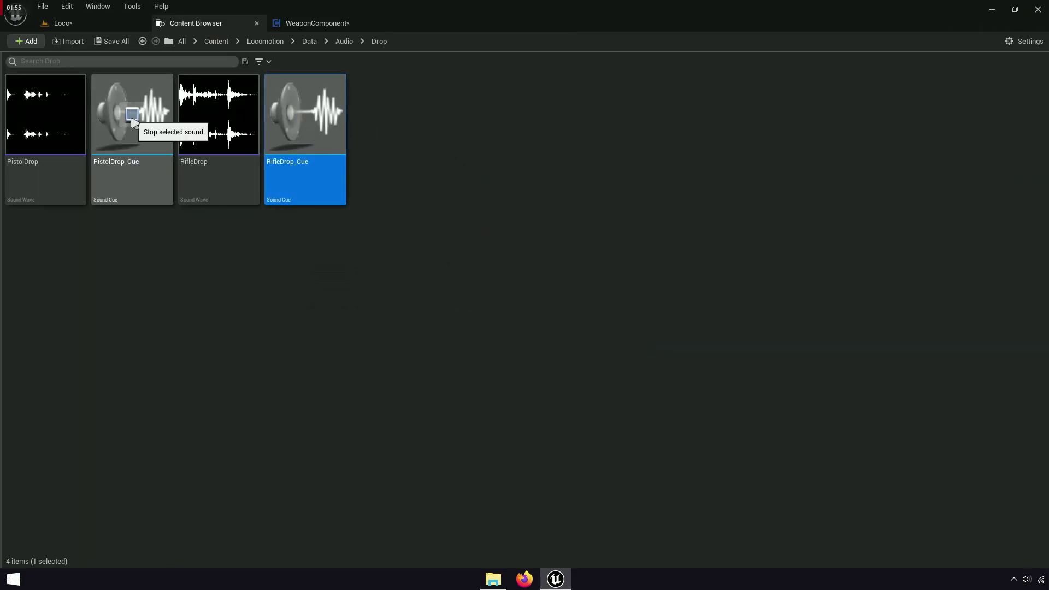
click(55, 116)
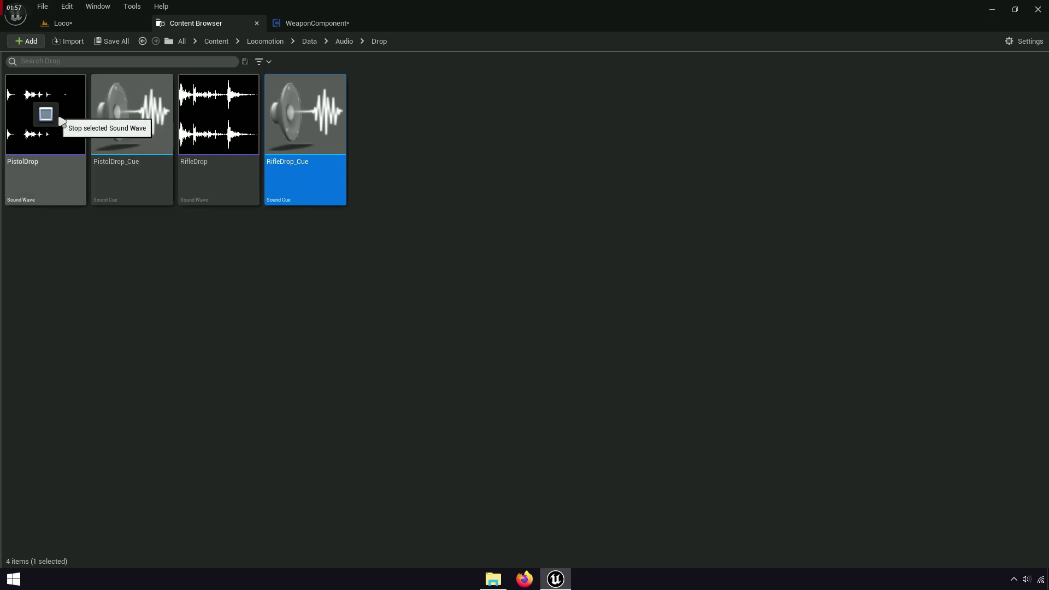
mouse_move(302, 169)
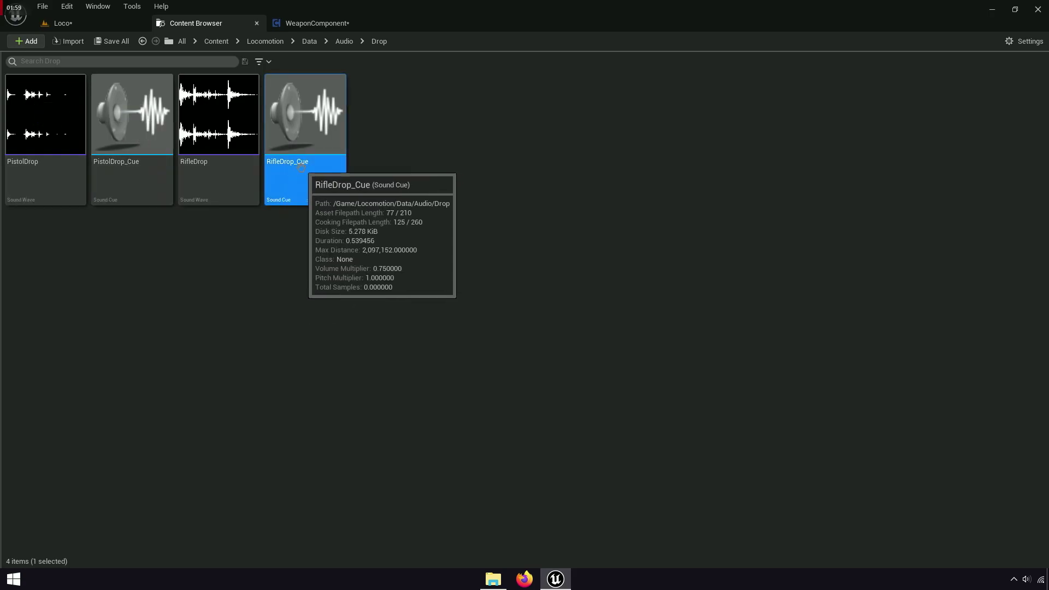
click(212, 163)
right_click(215, 151)
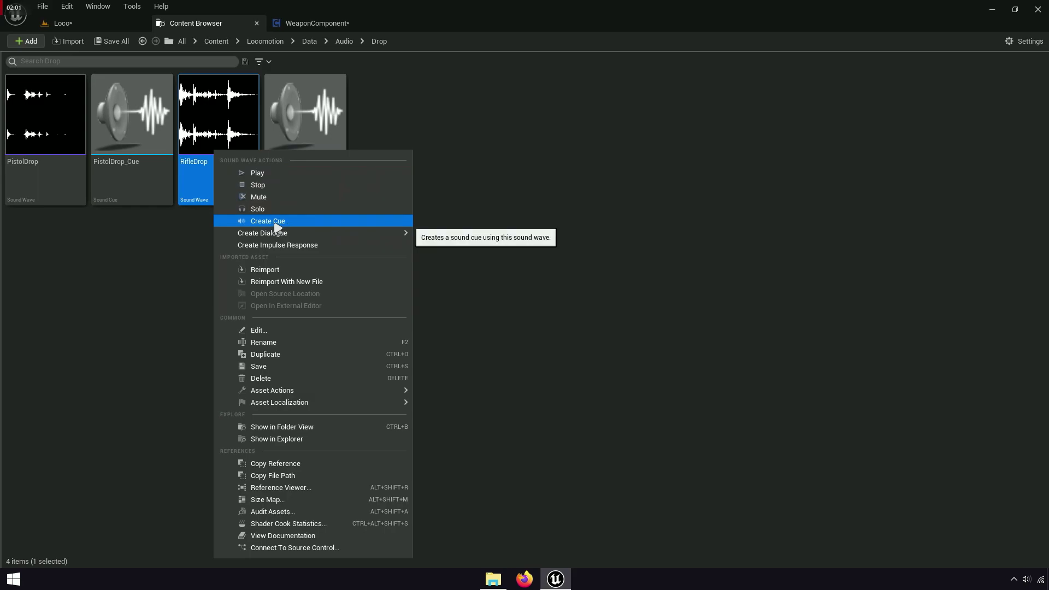
Create RifleDrop_Cue from the RifleDrop wave and dock its editor beside WeaponComponent.
click(268, 221)
double_click(320, 191)
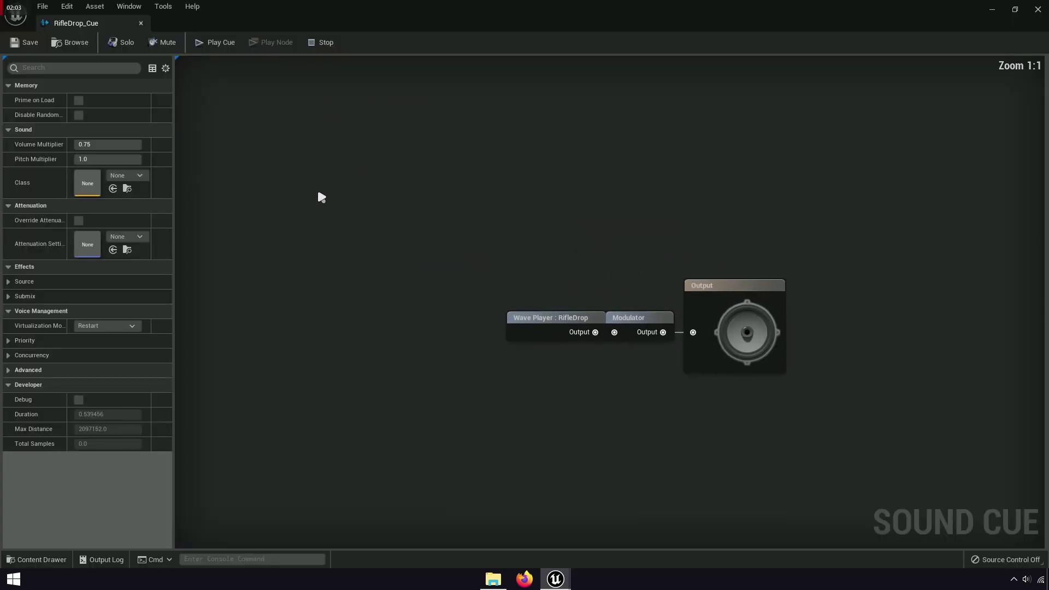
drag(113, 21, 430, 35)
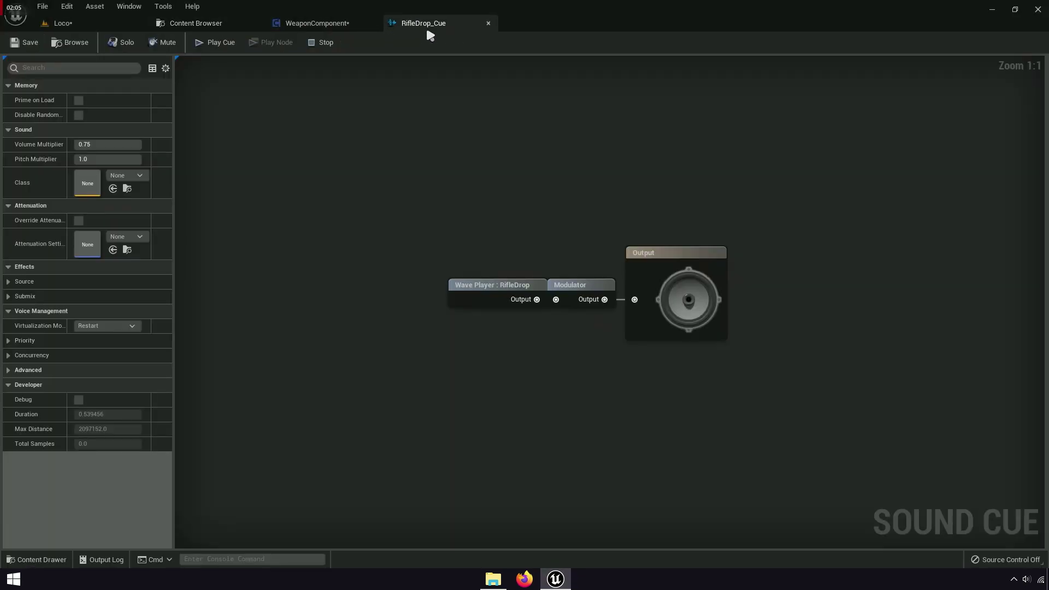
scroll(593, 340, up, 5)
scroll(530, 418, up, 2)
Add a Modulator node from the Wave Player output in the sound cue graph.
click(444, 262)
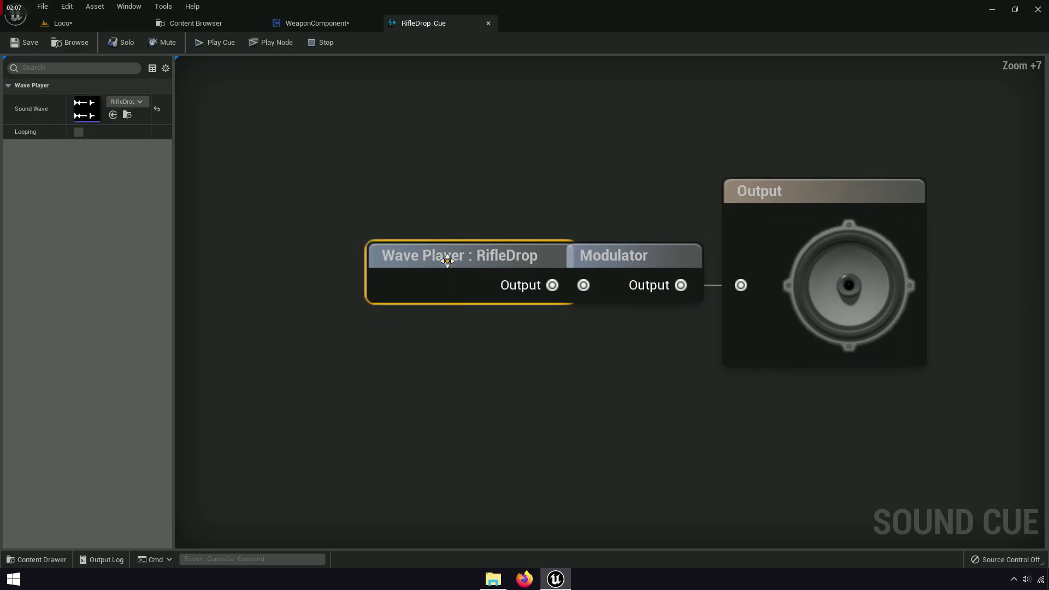
click(519, 356)
click(611, 286)
click(549, 324)
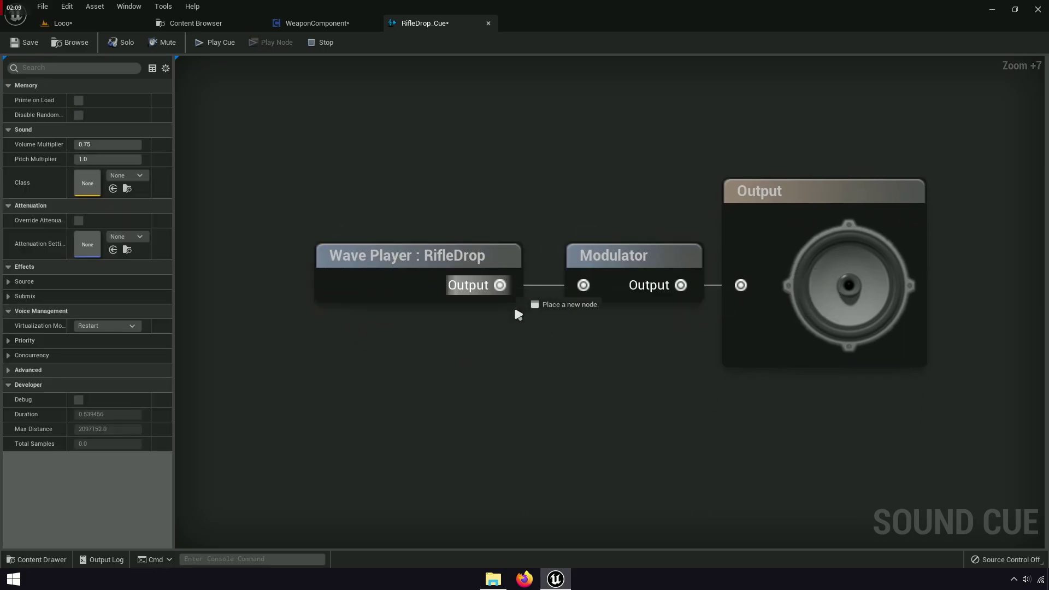
drag(519, 314, 551, 393)
text(modu)
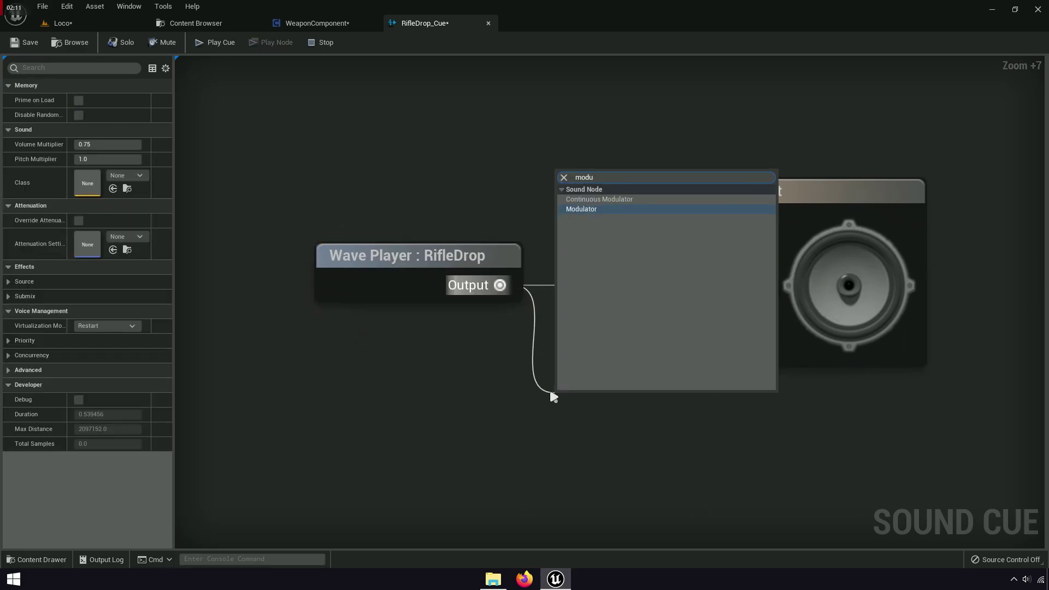
click(594, 212)
key(Return)
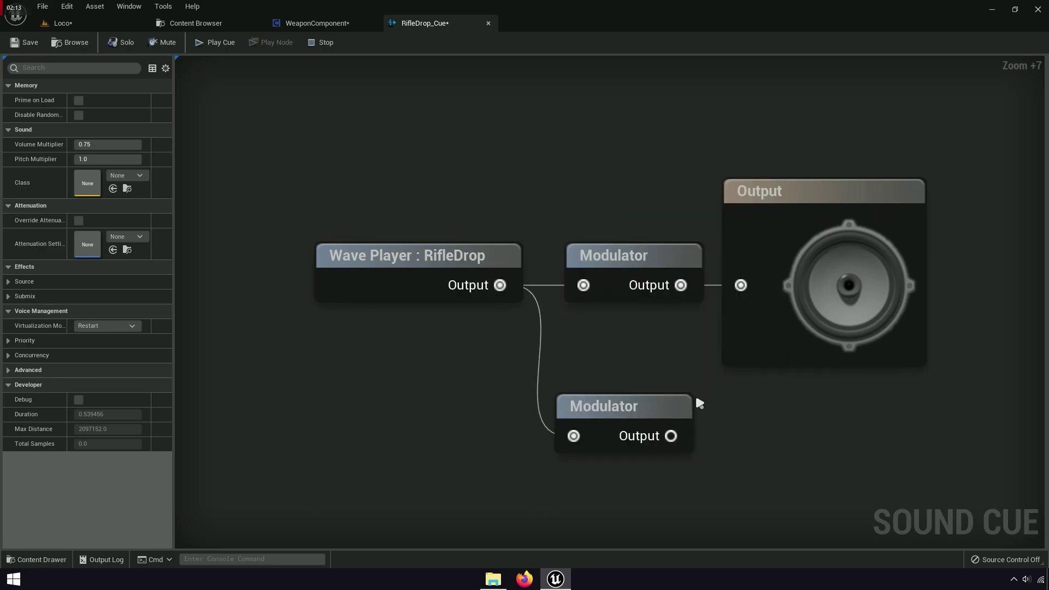
Delete the extra Modulator, keep the original at volume 0.5–0.5, and save the cue.
click(627, 433)
right_click(625, 408)
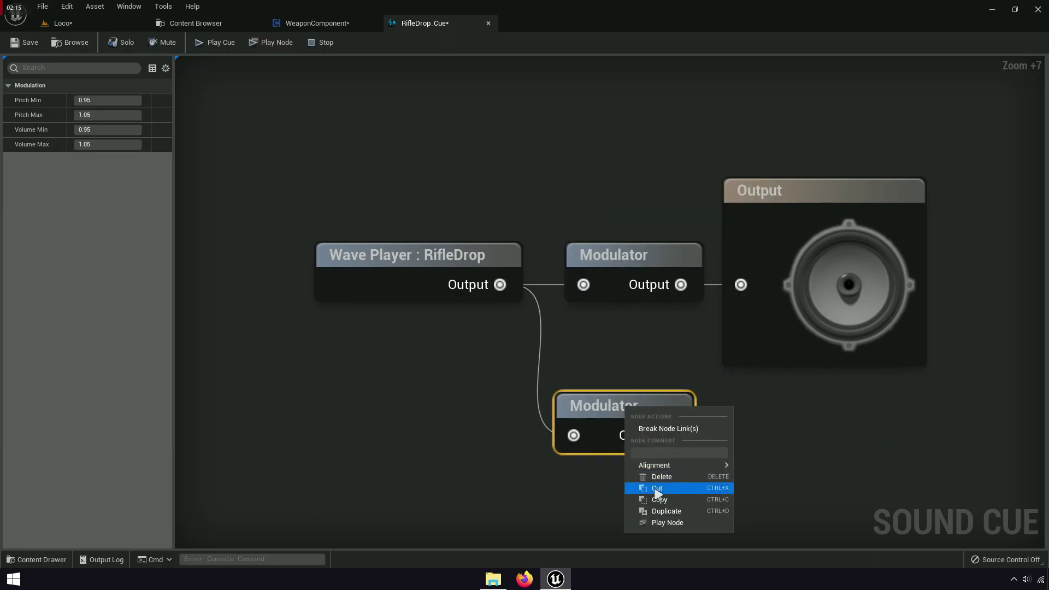
key(Escape)
key(Delete)
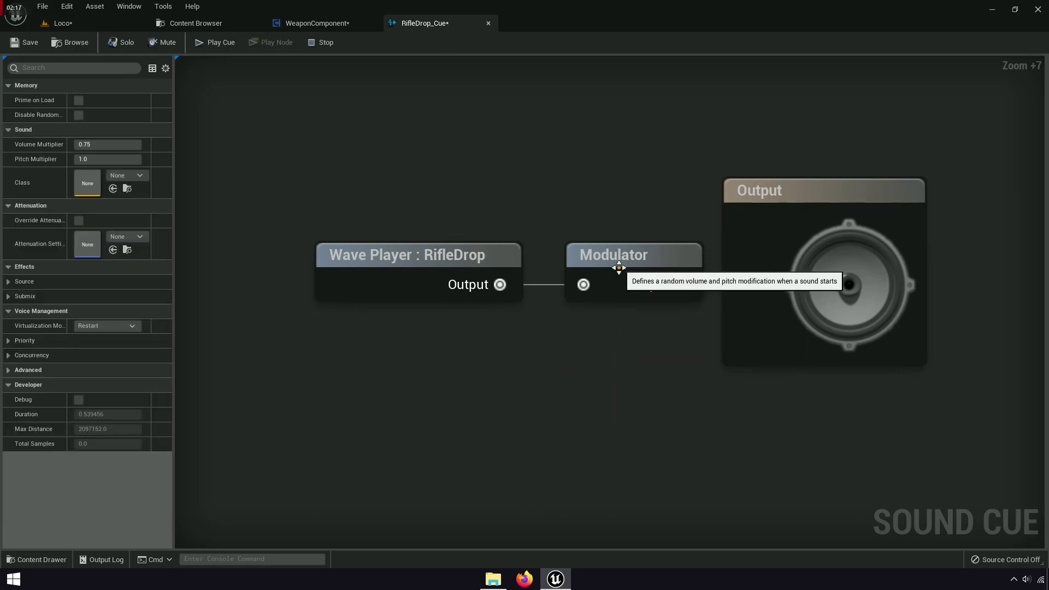
click(619, 268)
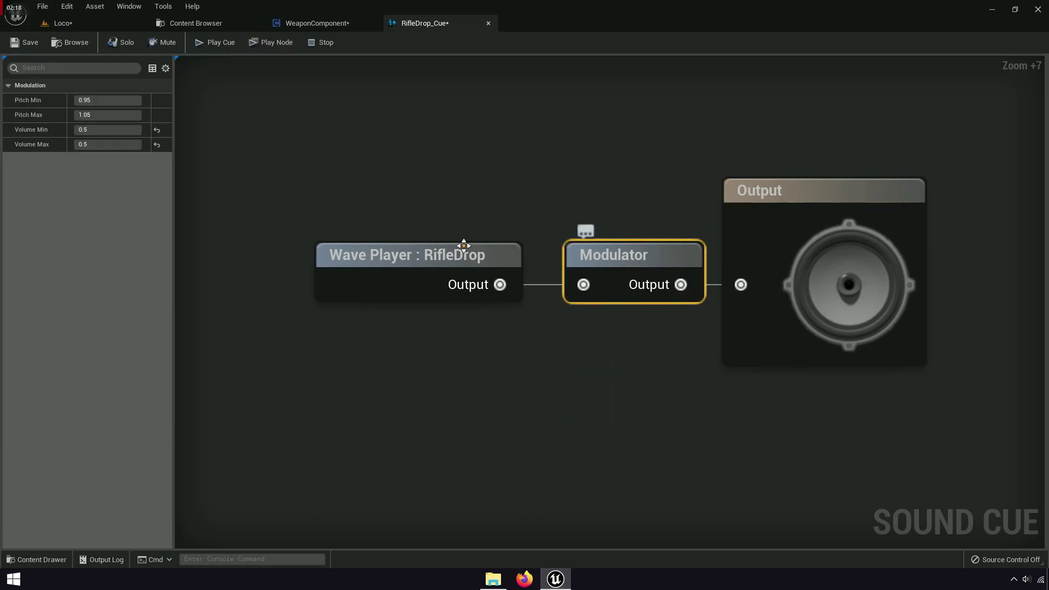
click(28, 43)
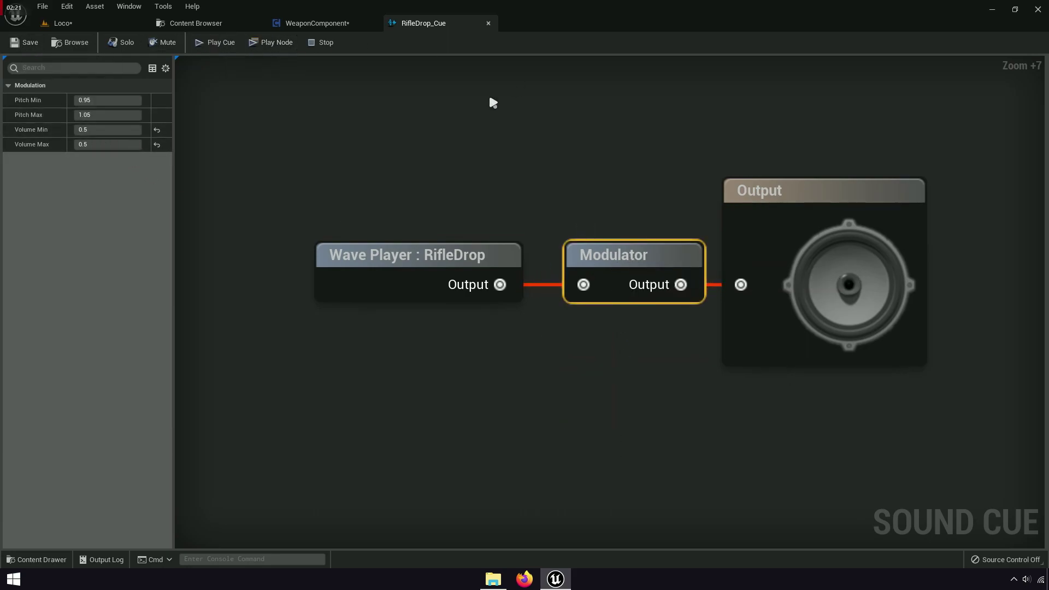
click(491, 24)
Save all modified assets with Save All.
click(240, 23)
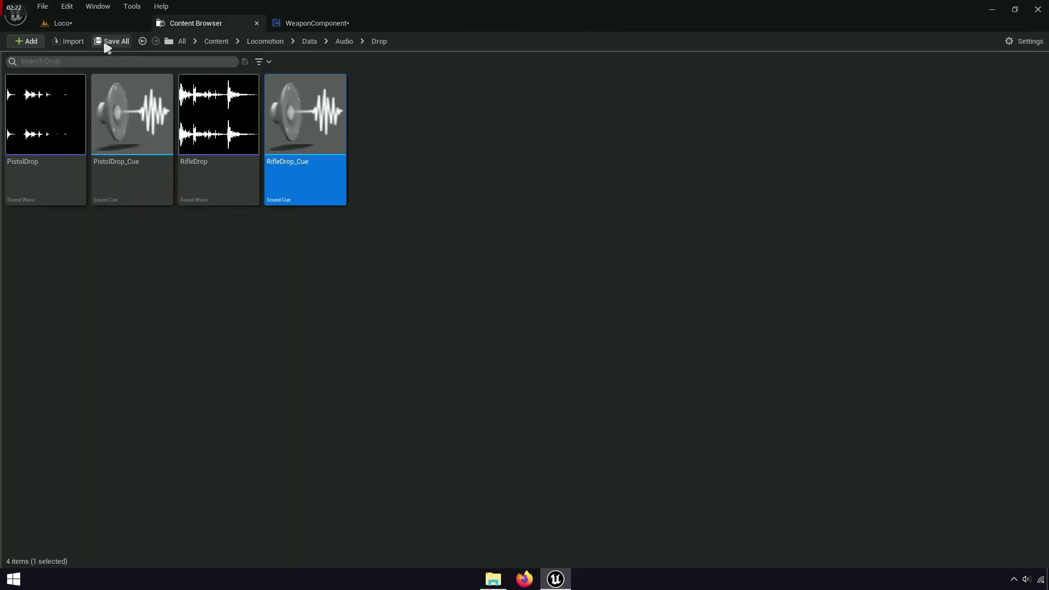
click(112, 42)
click(601, 410)
Play-test the Loco level standalone, repeatedly firing and reloading the rifle to drop magazines.
click(82, 22)
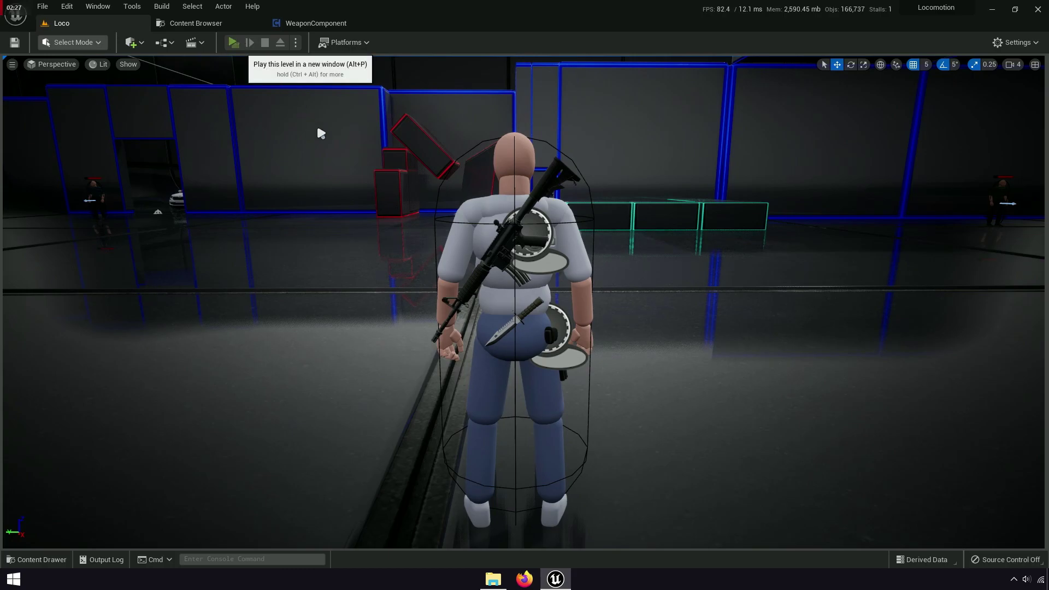
key(alt+p)
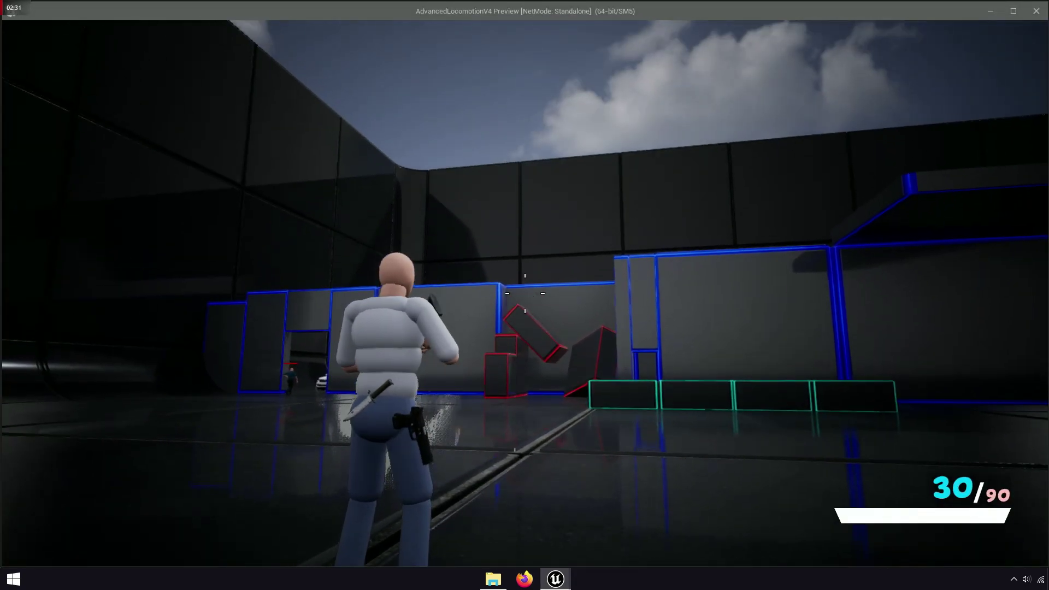
click(525, 293)
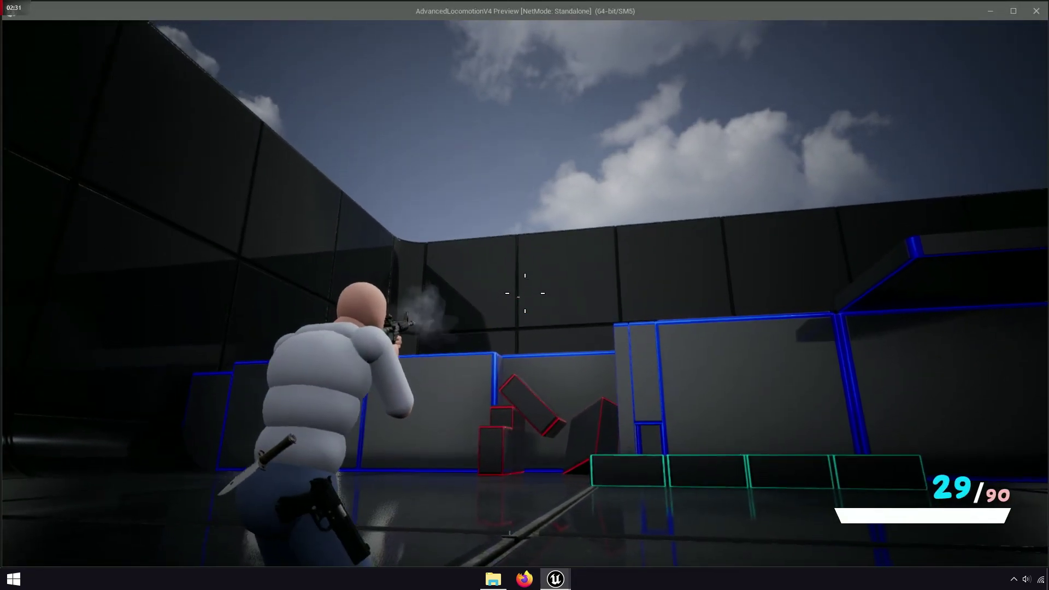
key(r)
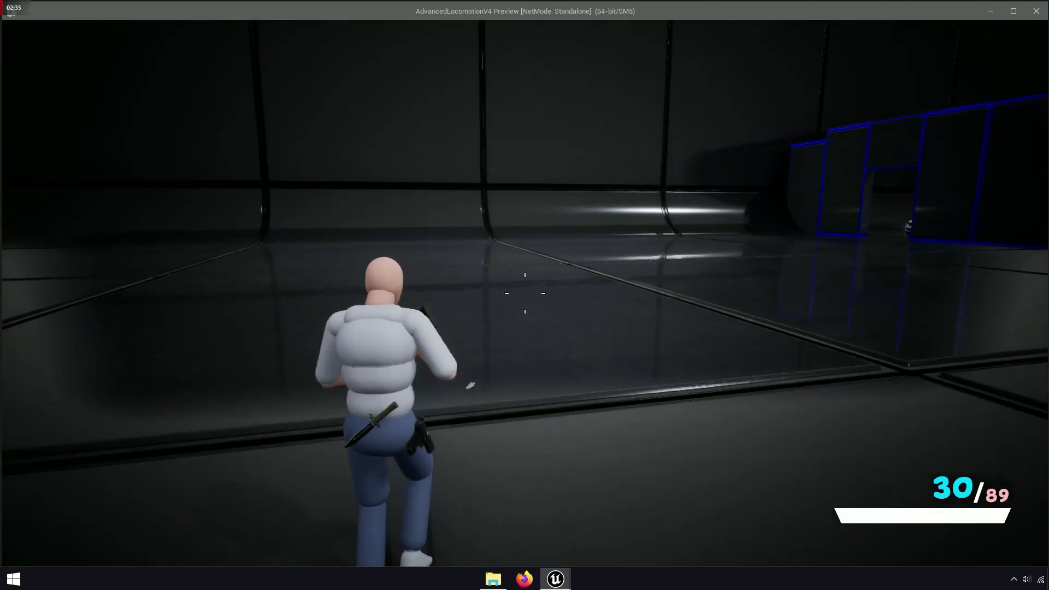
click(525, 293)
key(r)
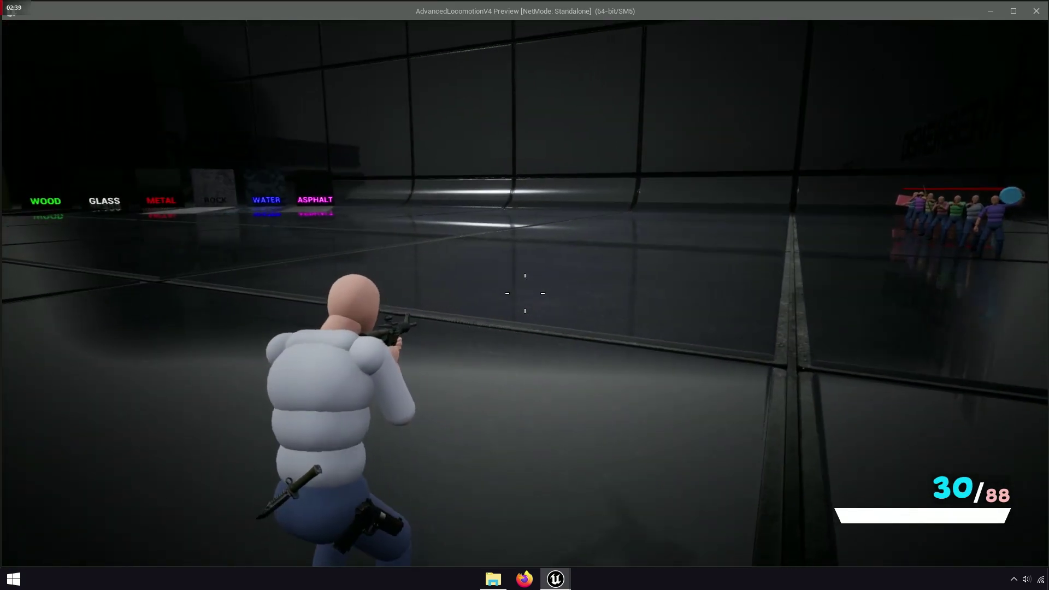
click(525, 293)
key(r)
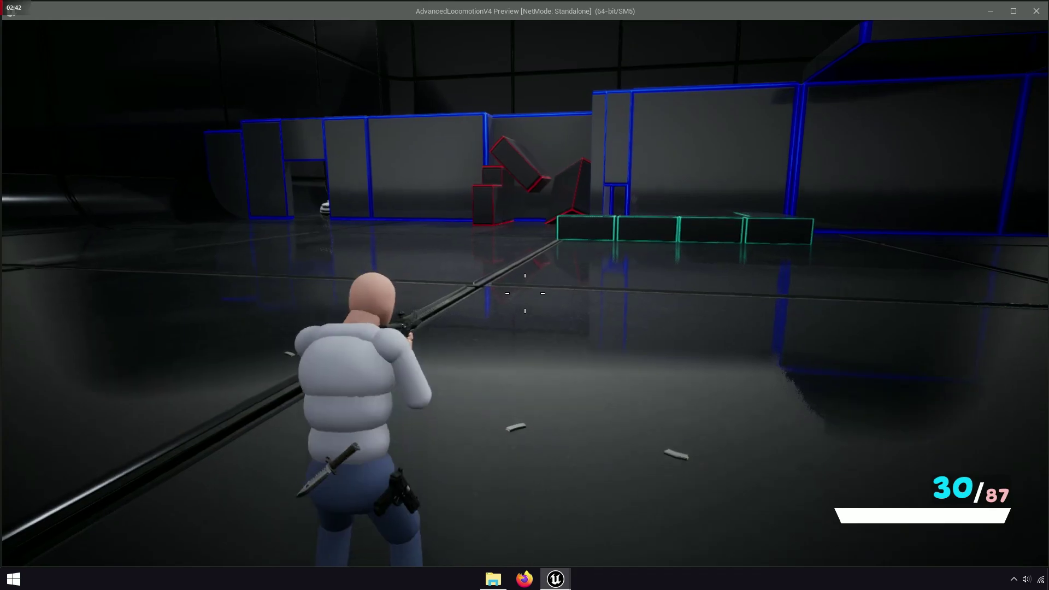
click(525, 293)
click(524, 293)
key(r)
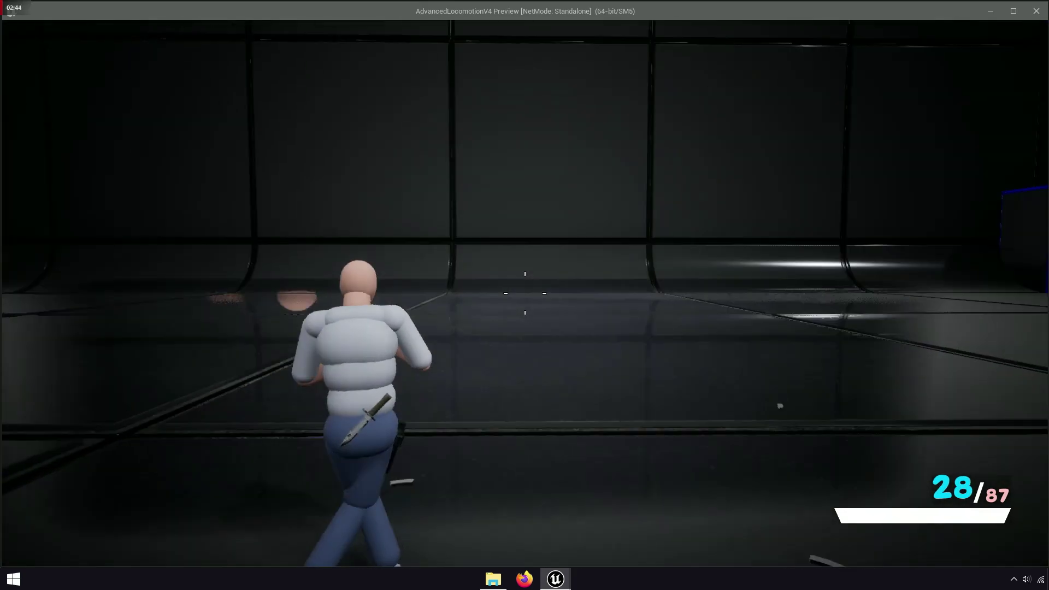
click(524, 293)
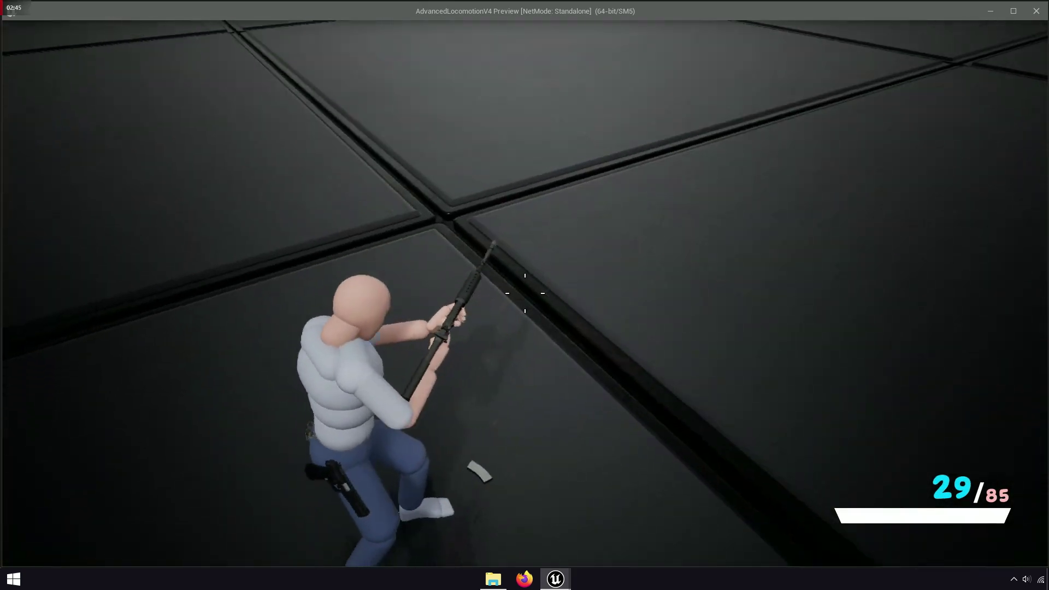
key(r)
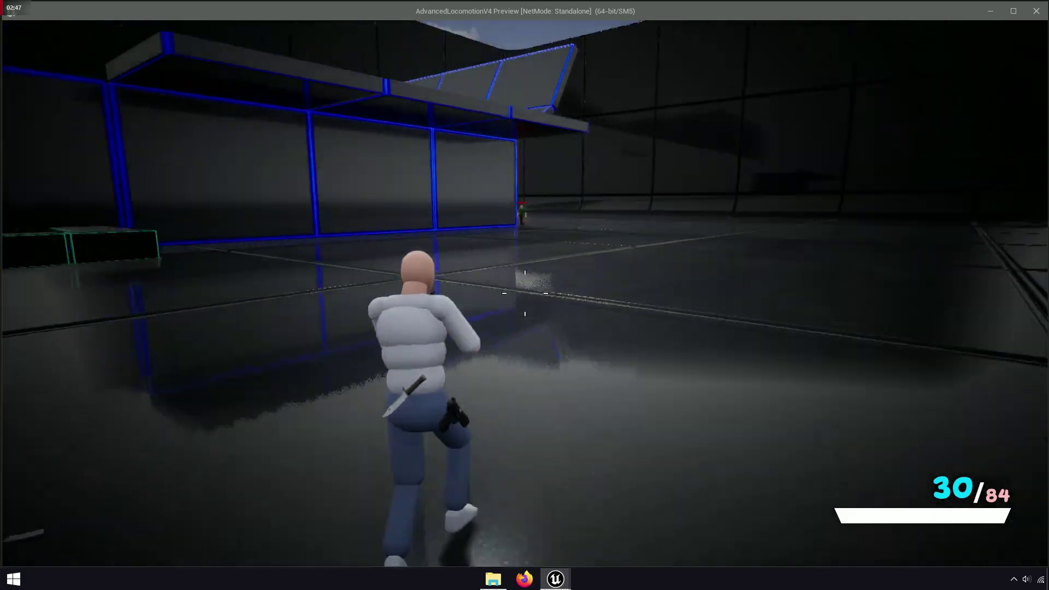
click(524, 293)
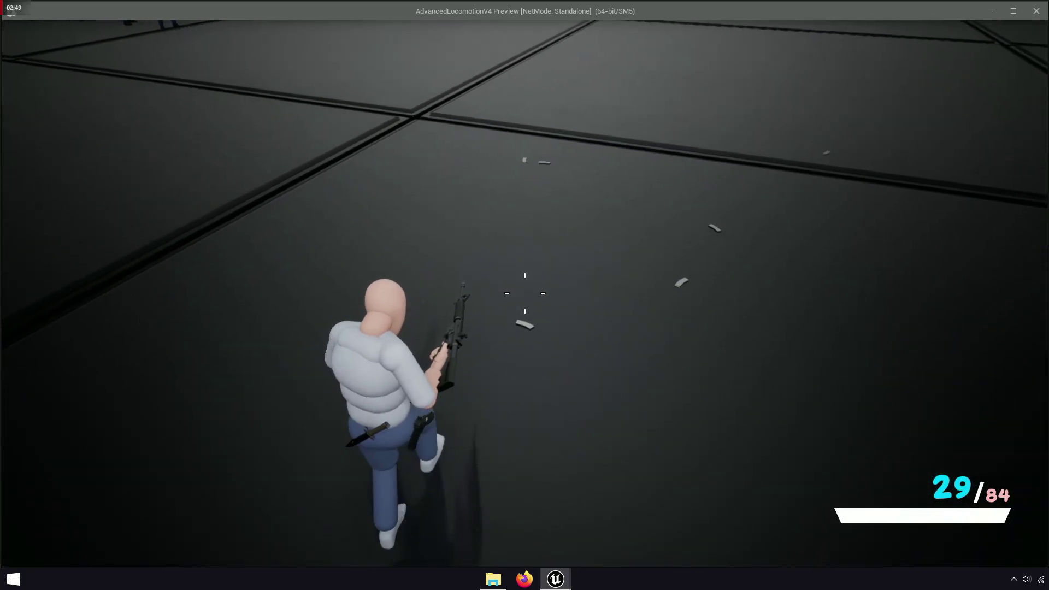
right_click(524, 293)
click(525, 293)
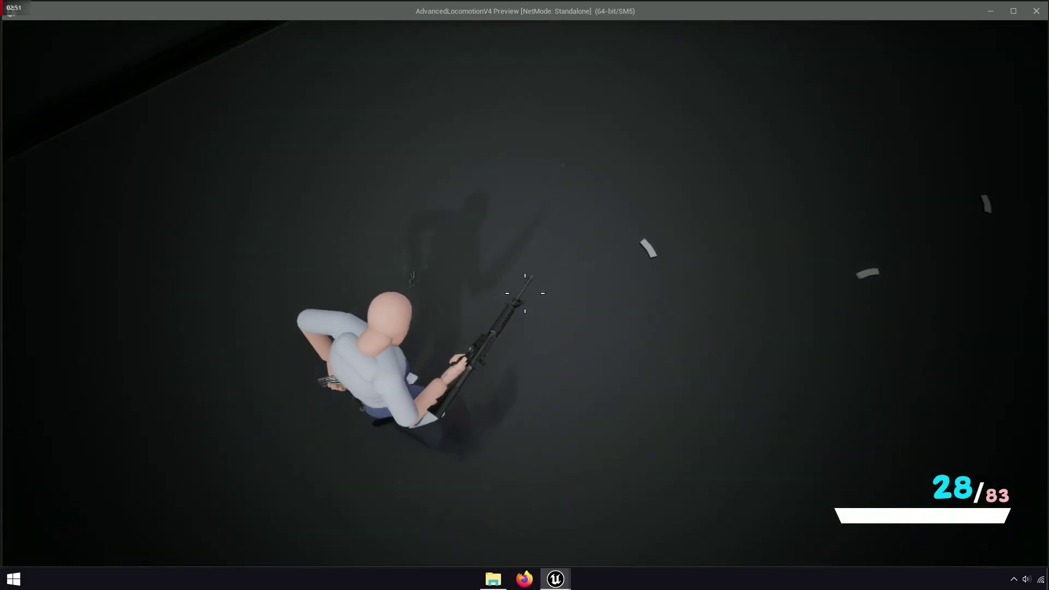
key(r)
key(Escape)
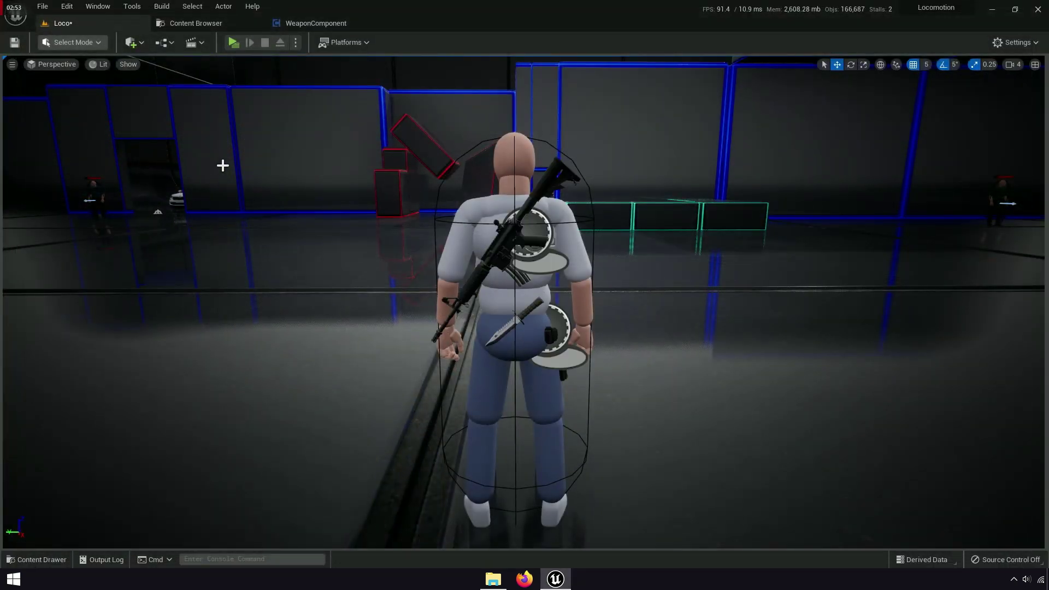
Delete the Test comment and slide the Drop node, knot and Return Node together.
click(322, 23)
scroll(358, 278, down, 1)
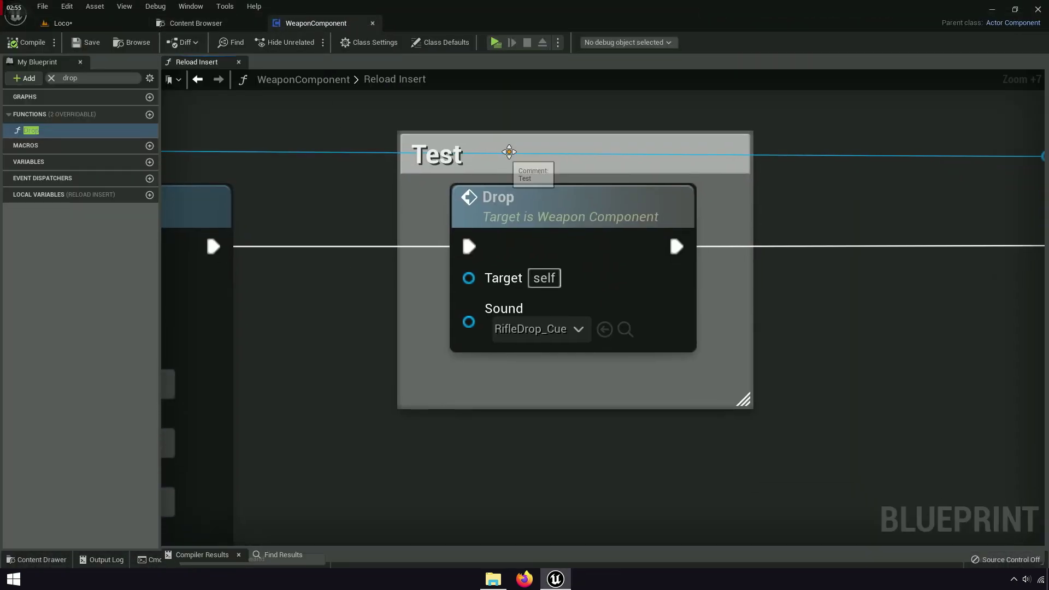
click(530, 149)
key(Delete)
scroll(530, 150, down, 4)
drag(598, 323, 492, 325)
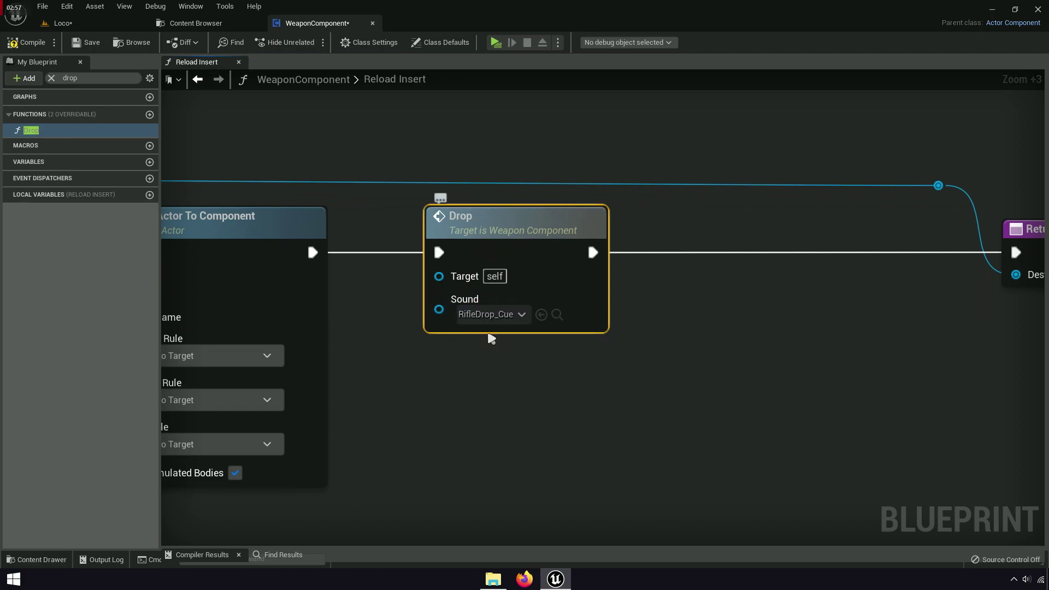
scroll(599, 359, down, 3)
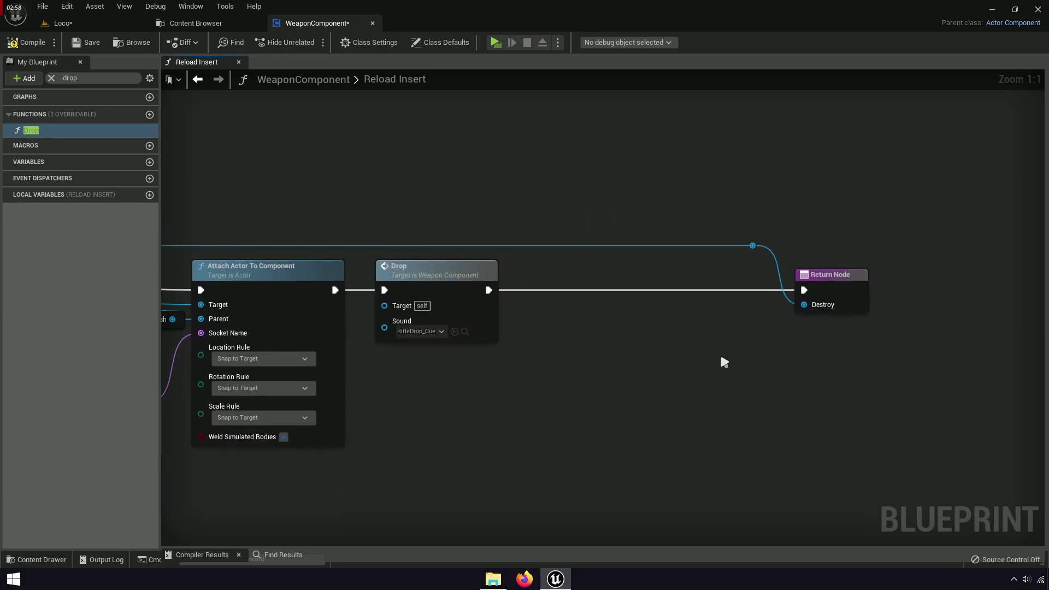
drag(720, 352, 835, 249)
key(f)
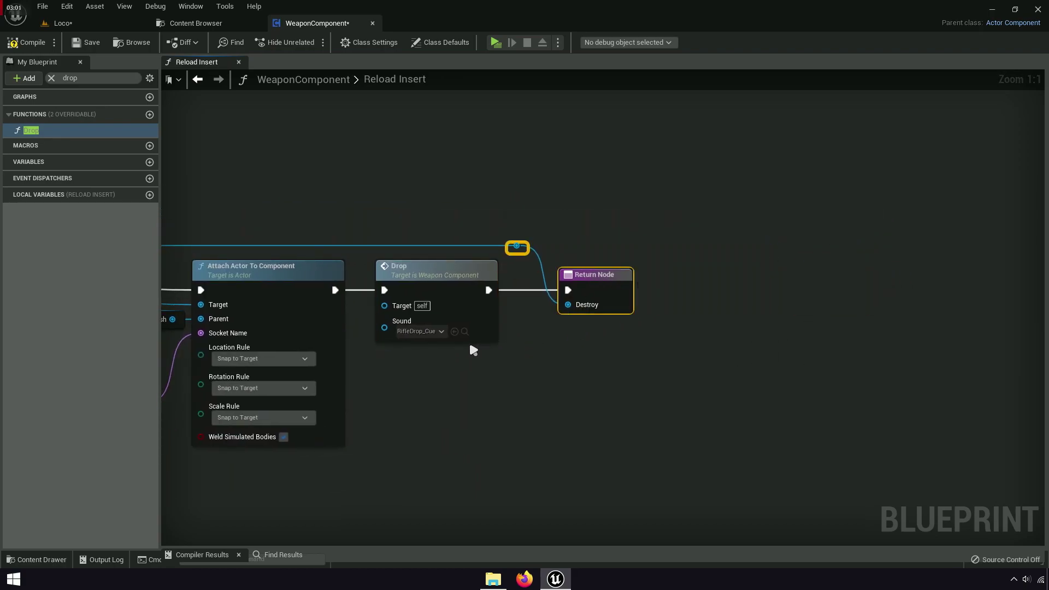
click(465, 351)
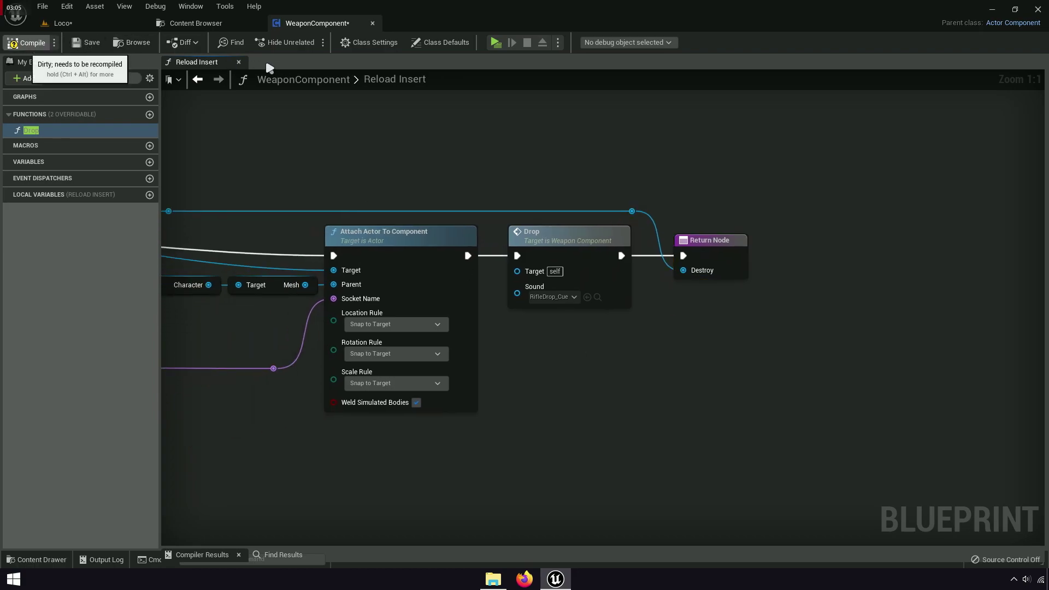
Close the Reload Insert graph and search My Blueprint for 'ad insert'.
click(239, 62)
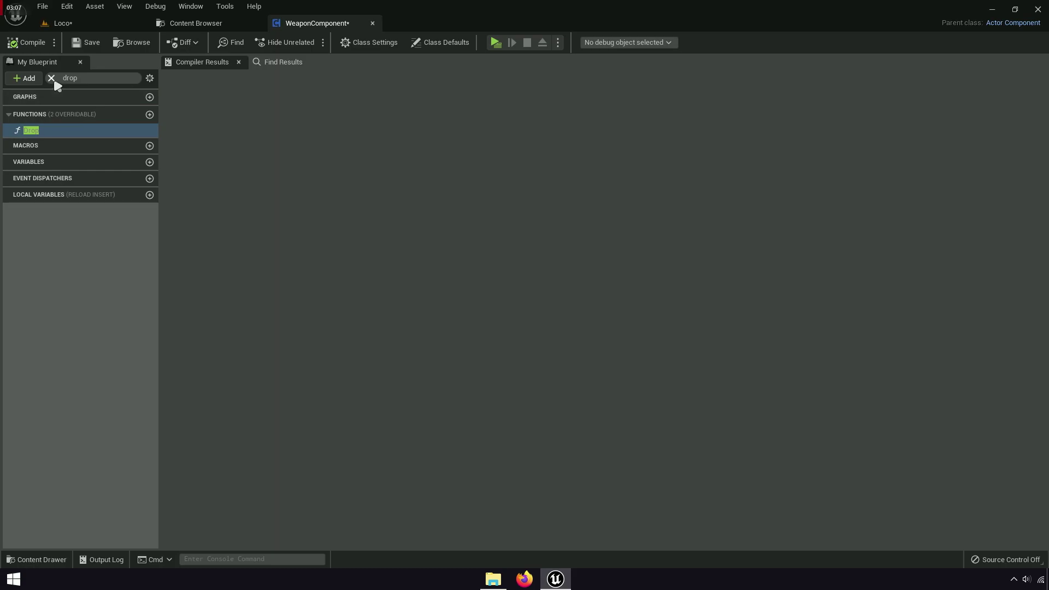
click(52, 78)
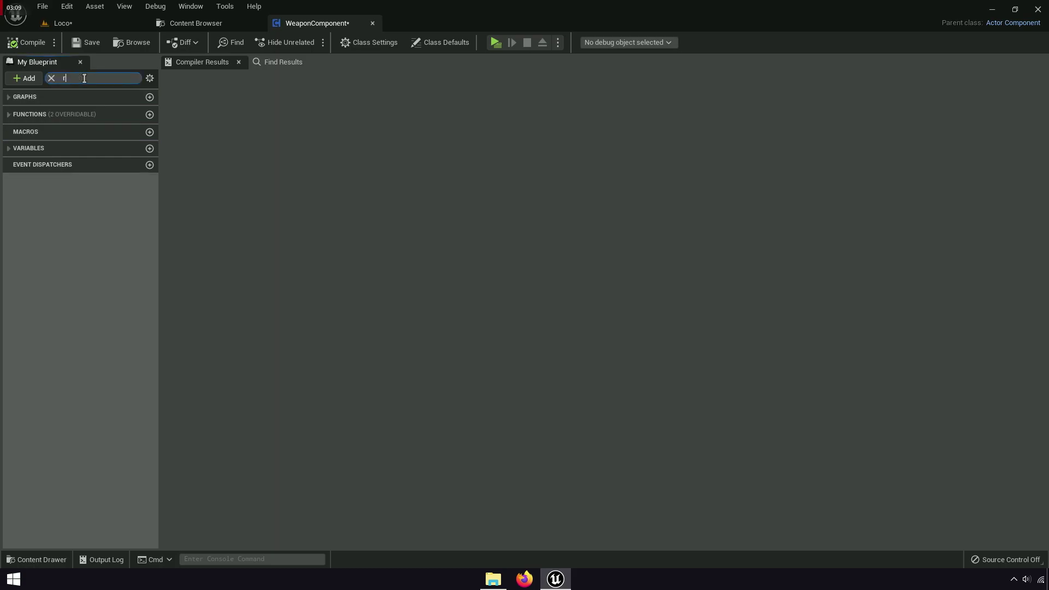
text(ad insert)
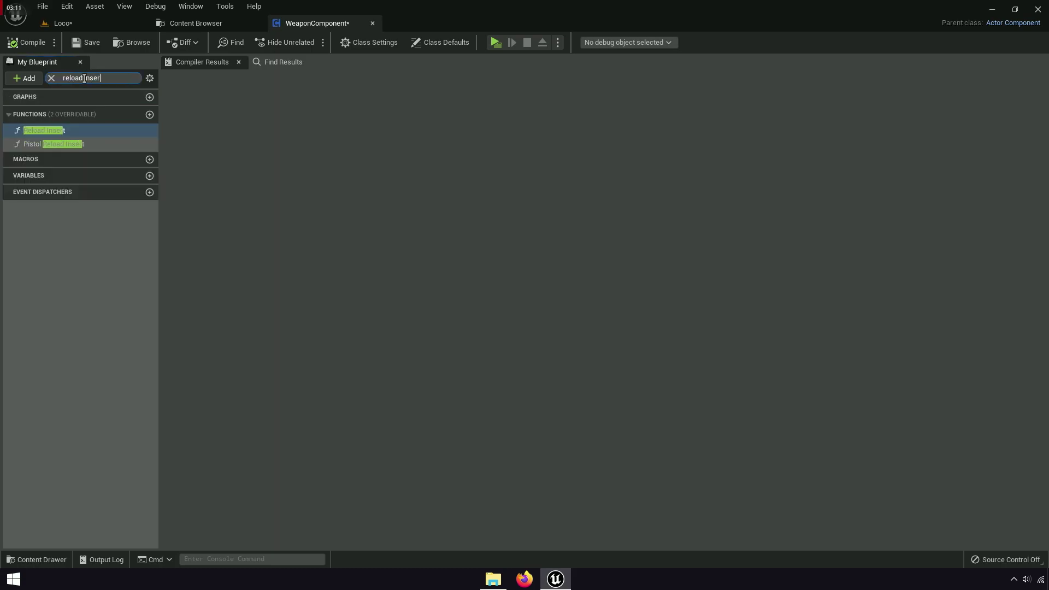
Open Pistol Reload Insert and shift its Return Node right to make room.
double_click(88, 144)
right_drag(823, 417, 526, 297)
scroll(526, 298, up, 5)
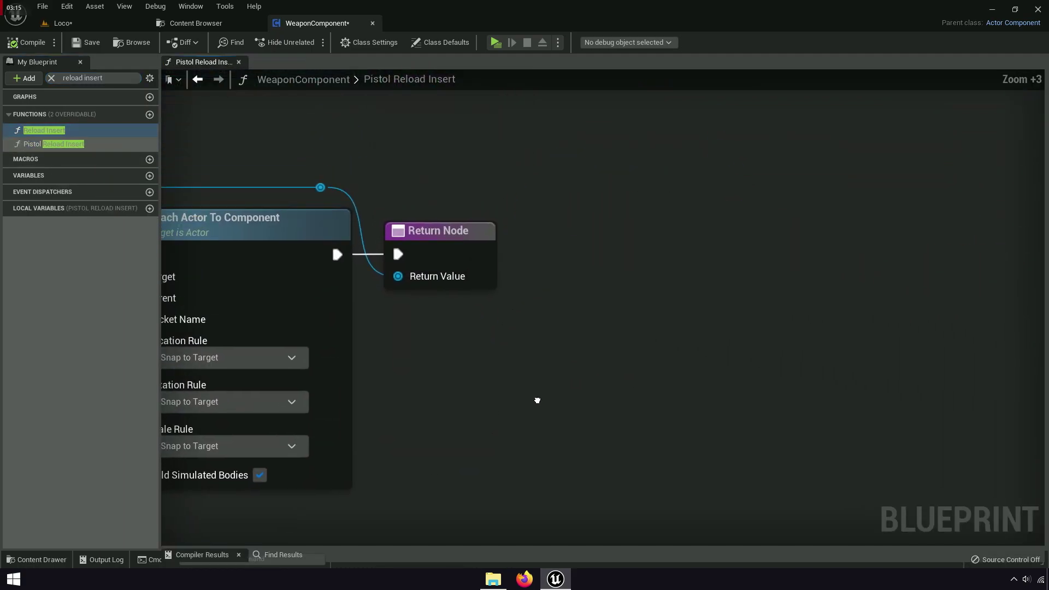
click(437, 245)
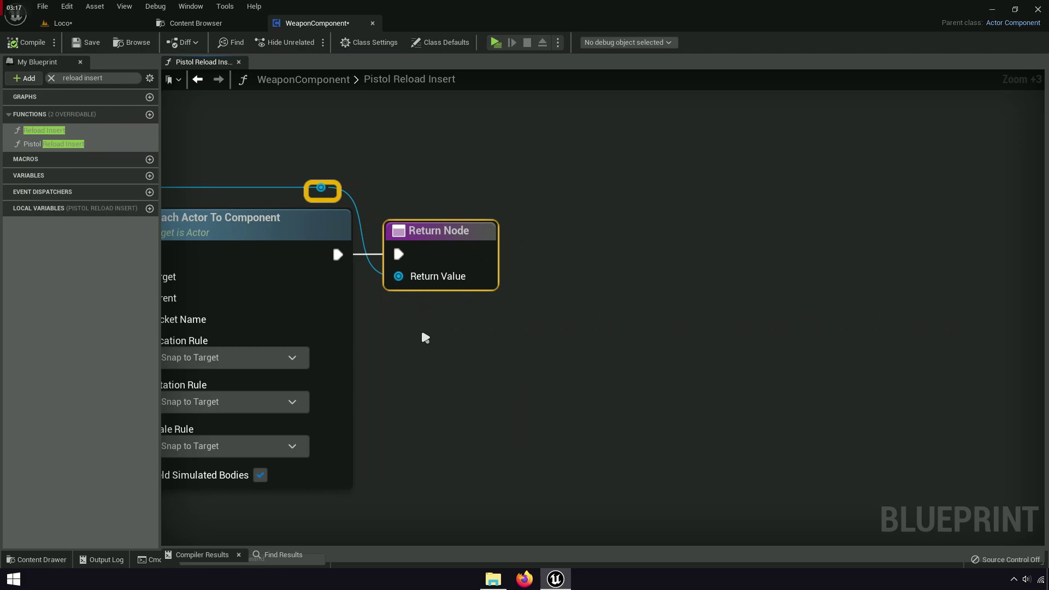
key(f)
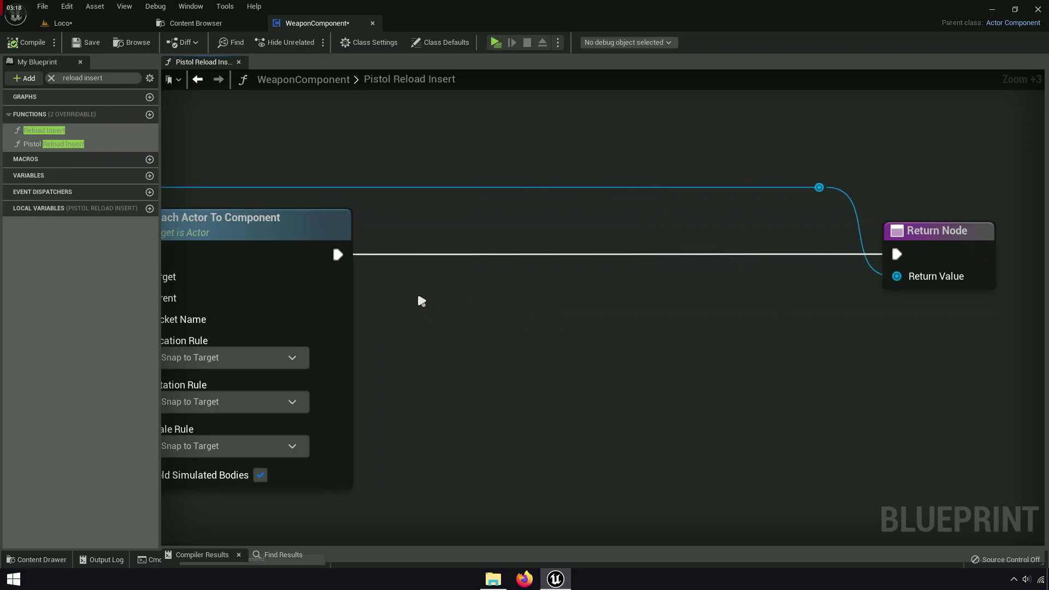
Place a Drop call after Attach Actor To Component and move the Return Node beside it.
click(50, 79)
text(c)
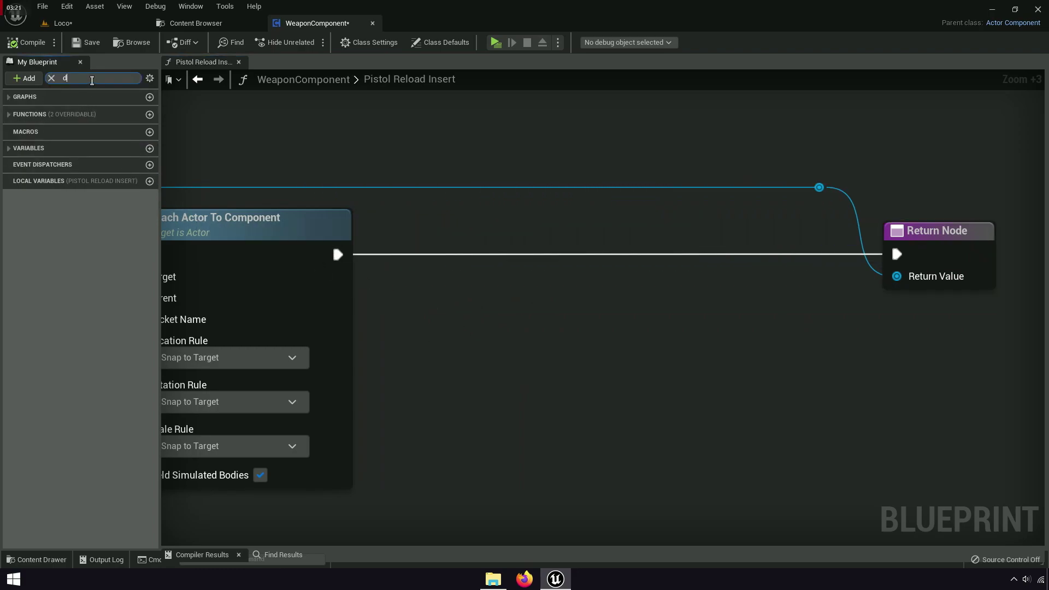
text(rop)
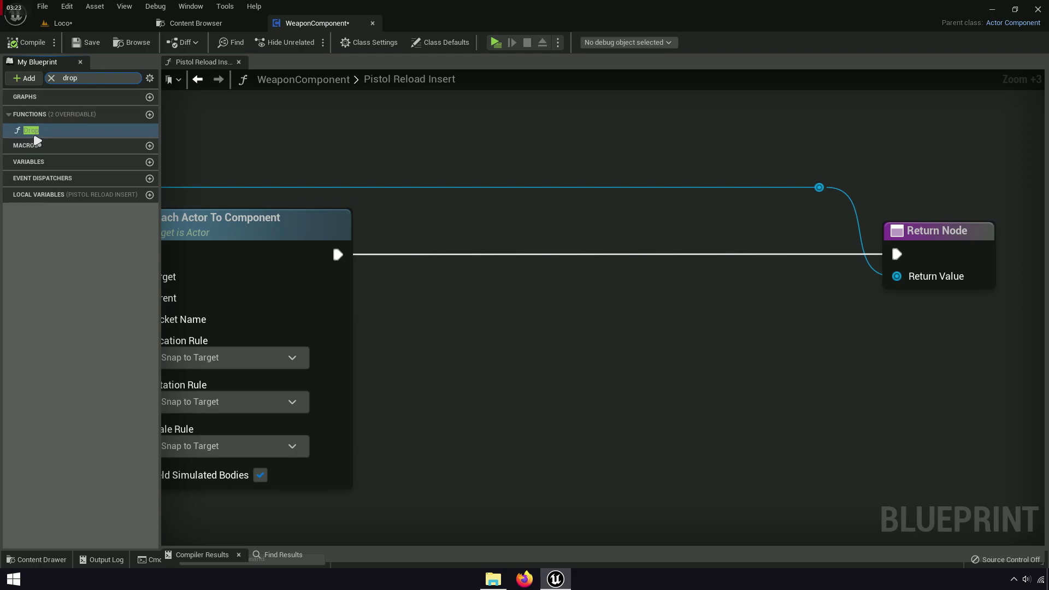
scroll(486, 267, up, 4)
mouse_move(38, 141)
mouse_down()
mouse_move(492, 265)
mouse_move(290, 250)
mouse_up()
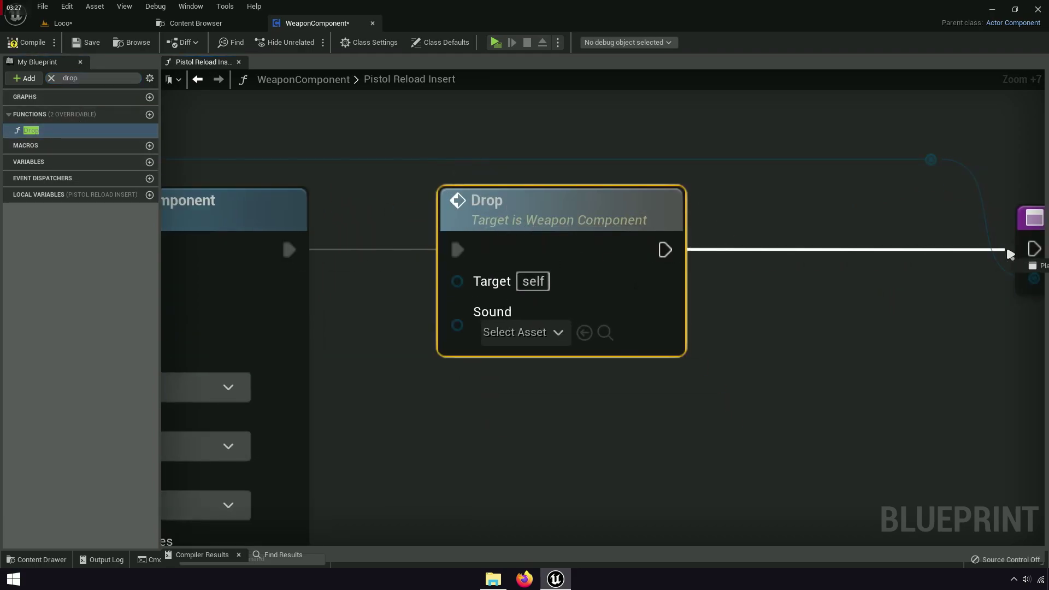
drag(1010, 254, 1003, 283)
right_drag(1002, 283, 402, 245)
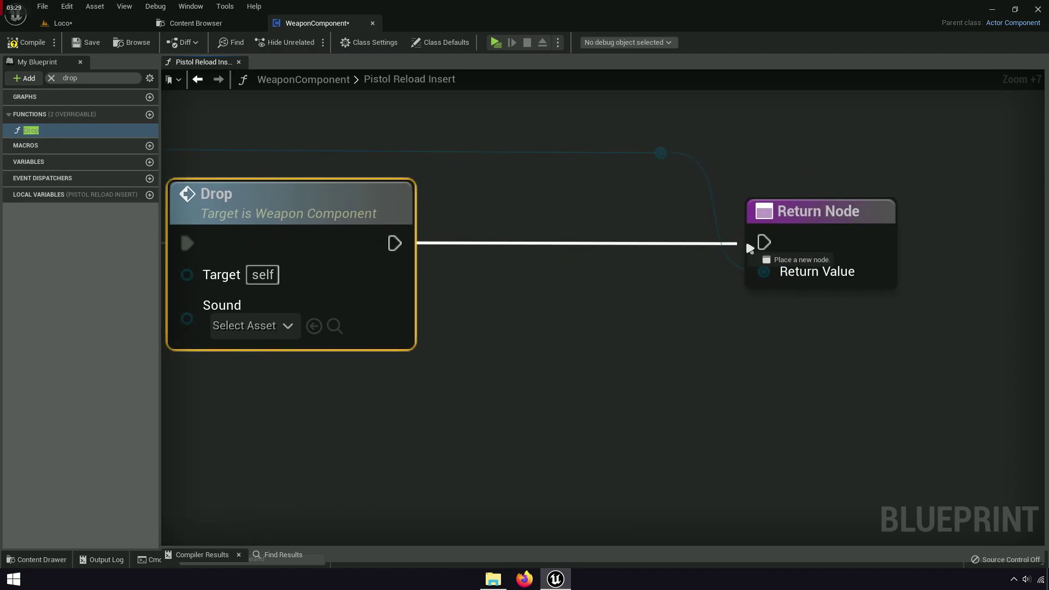
drag(664, 174, 457, 257)
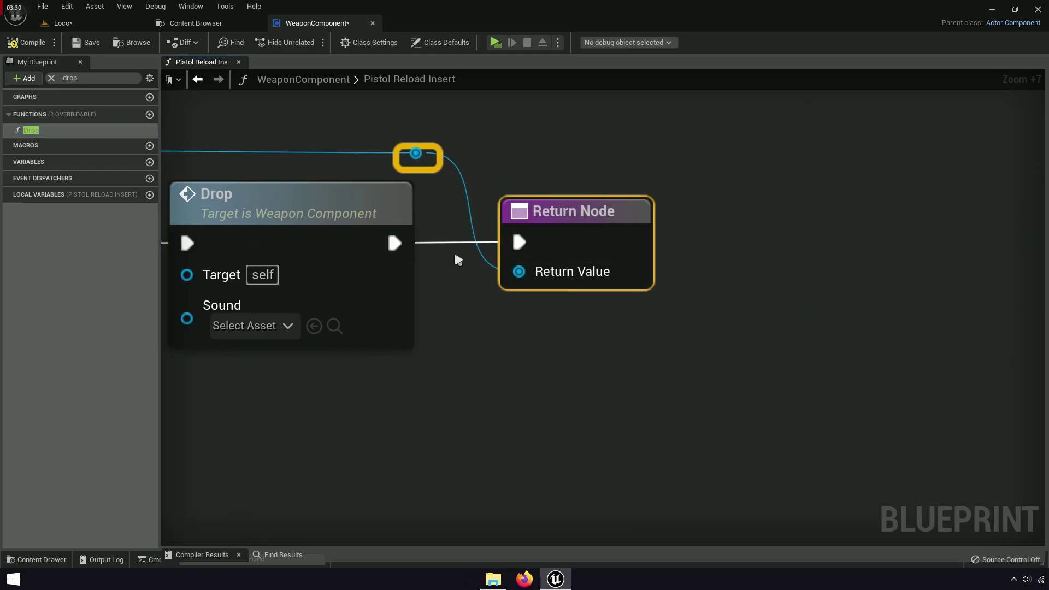
right_drag(440, 293, 832, 267)
right_drag(673, 364, 634, 356)
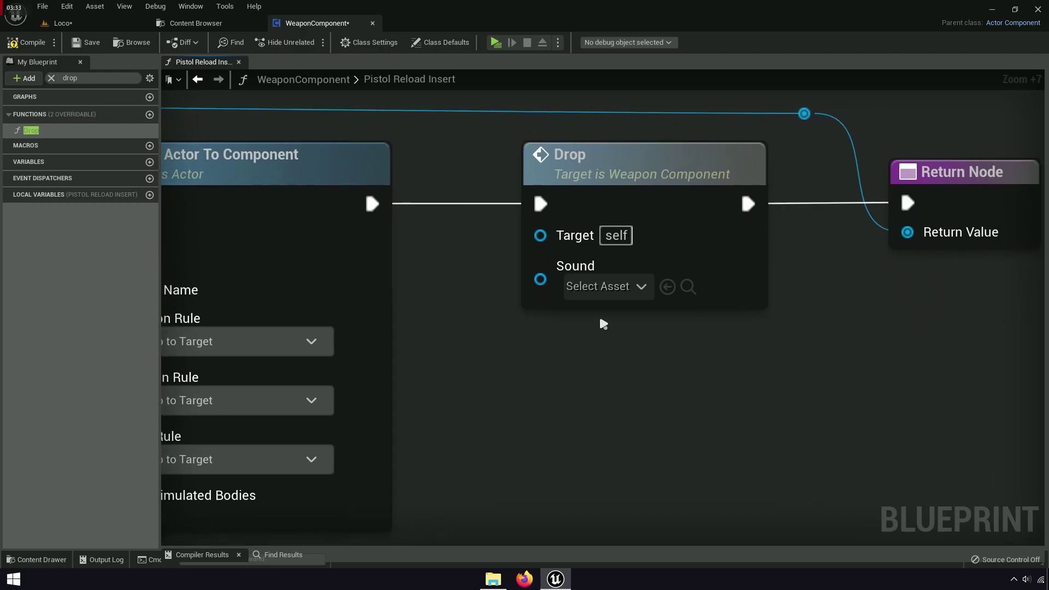
Assign PistolDrop_Cue to the Drop node's sound and preview it in the Content Browser.
click(606, 300)
text(pisto)
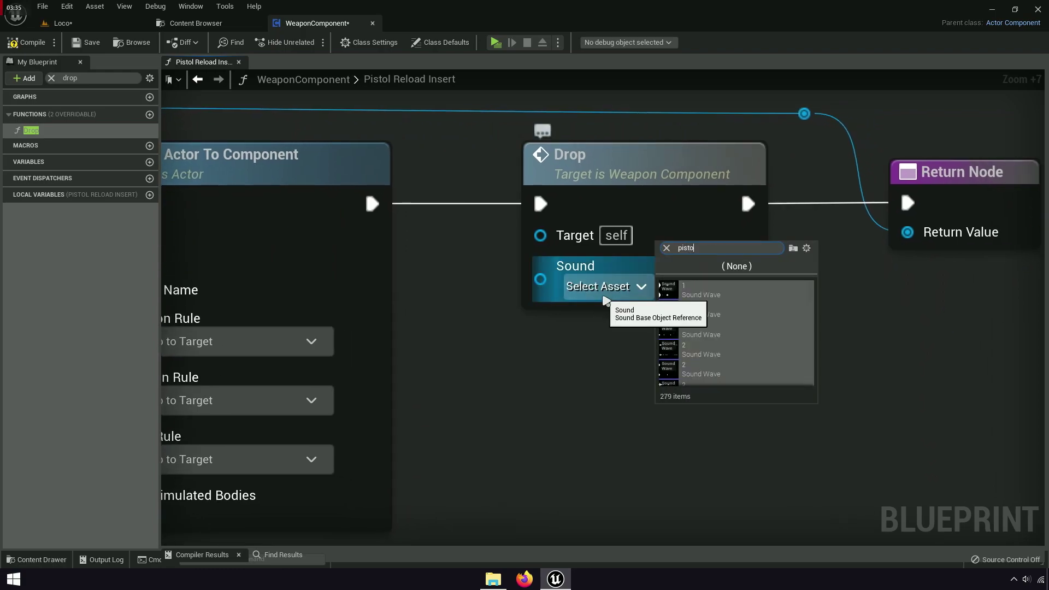
text(l+)
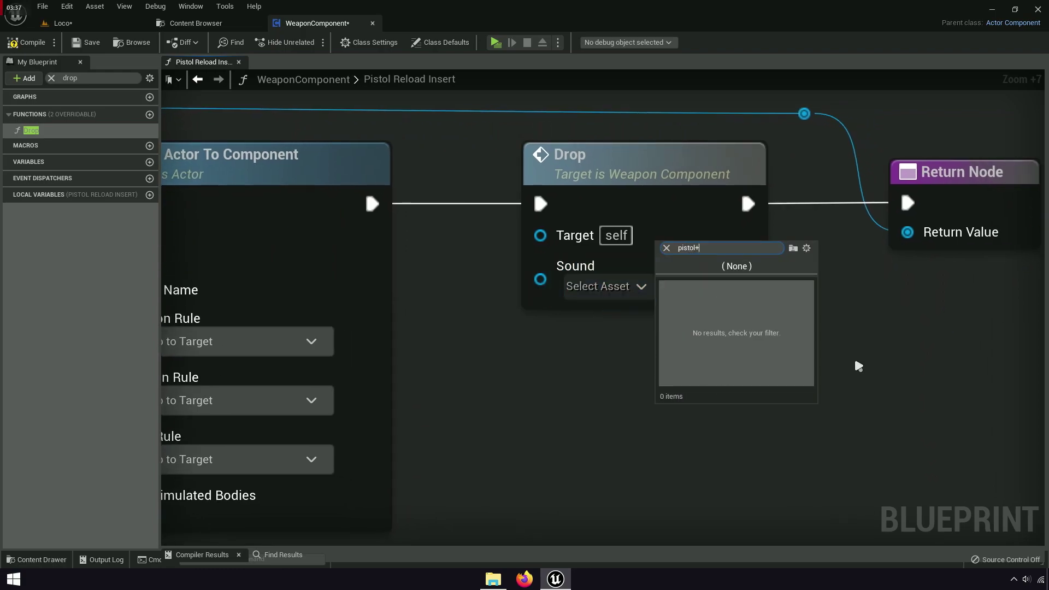
key(BackSpace)
text(_d)
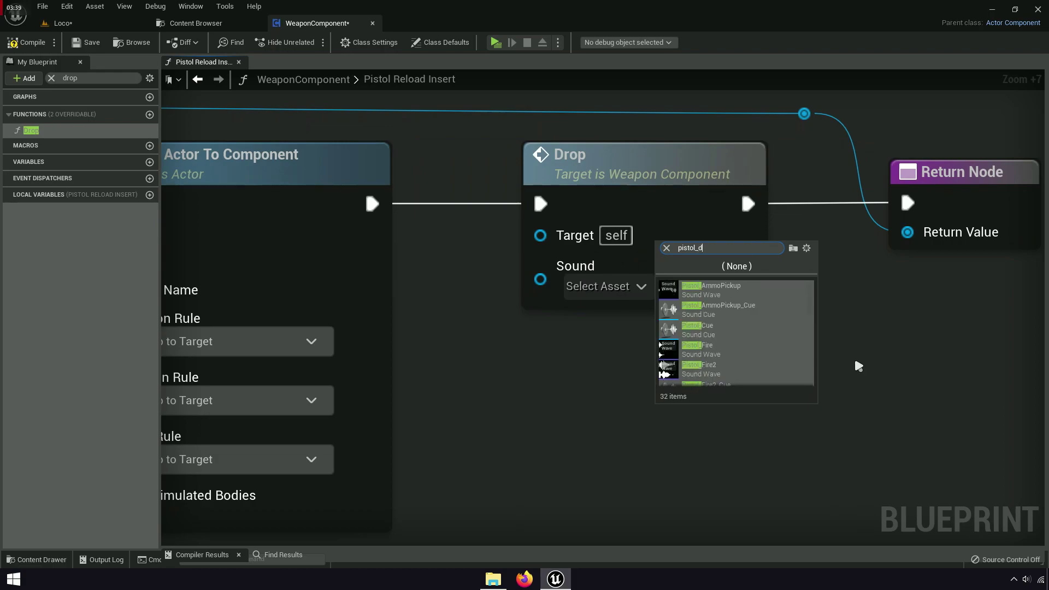
text(rp)
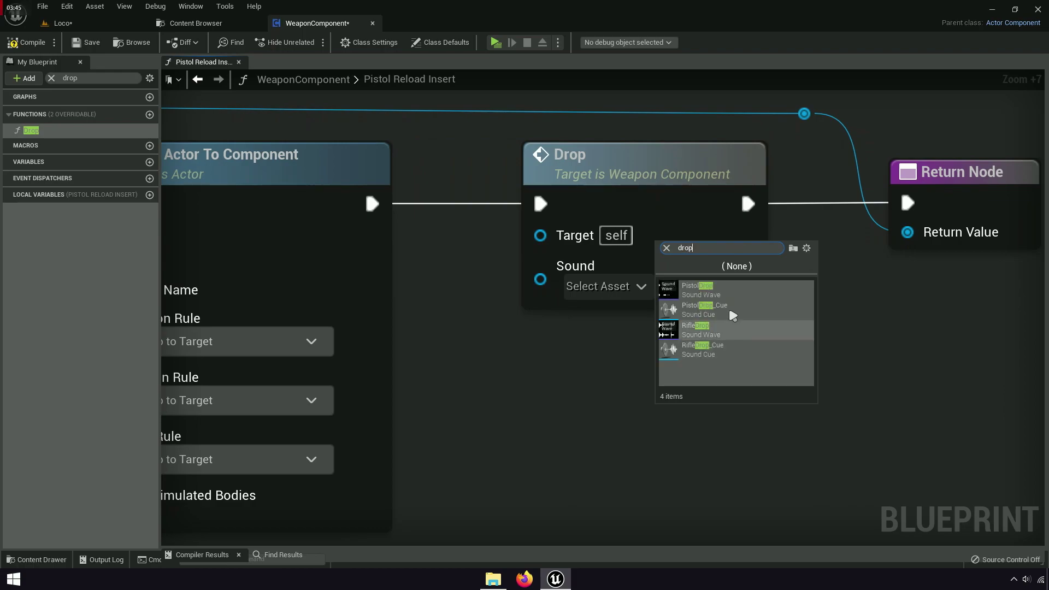
click(709, 310)
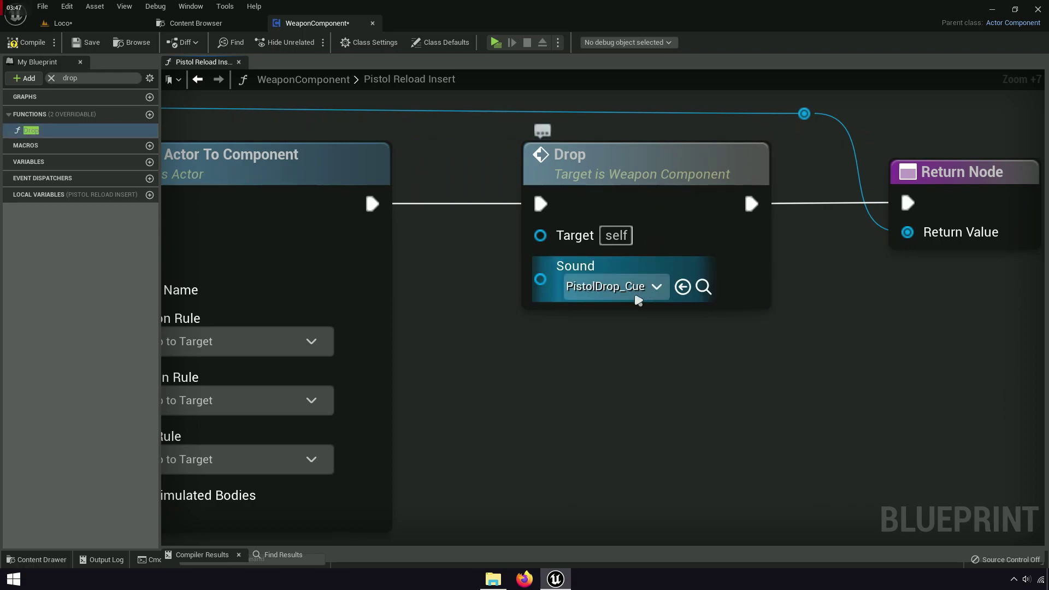
click(704, 287)
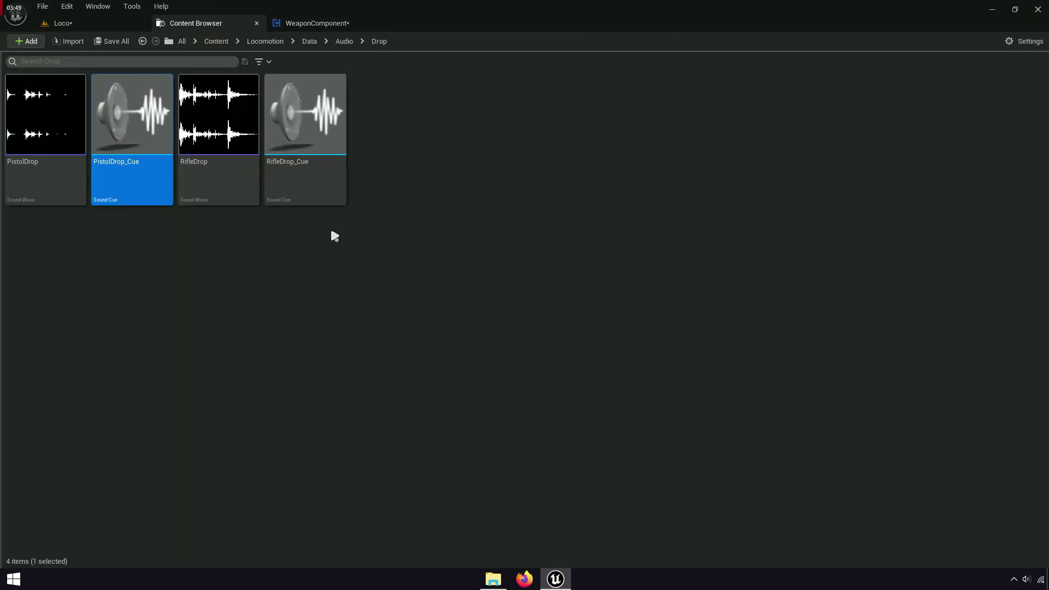
click(133, 117)
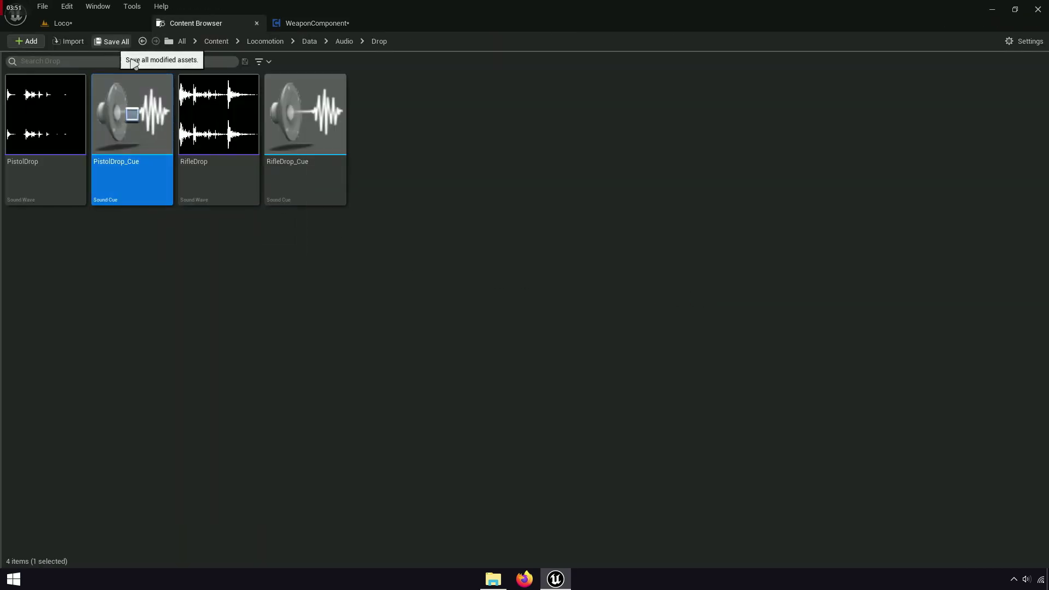
Save the Loco and WeaponComponent changes with Save All and return to Loco.
click(112, 42)
click(627, 410)
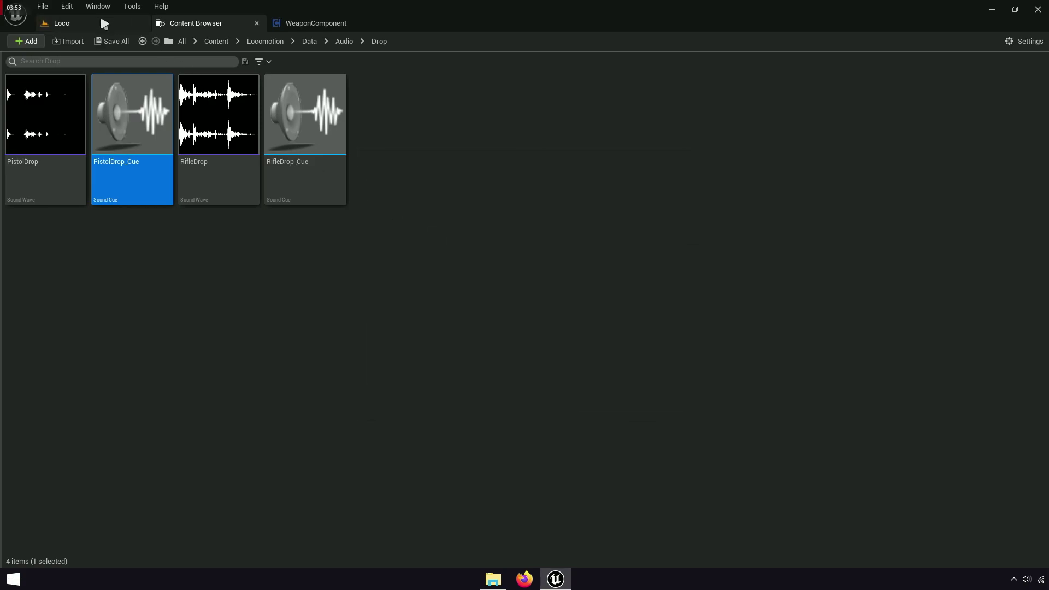
click(116, 27)
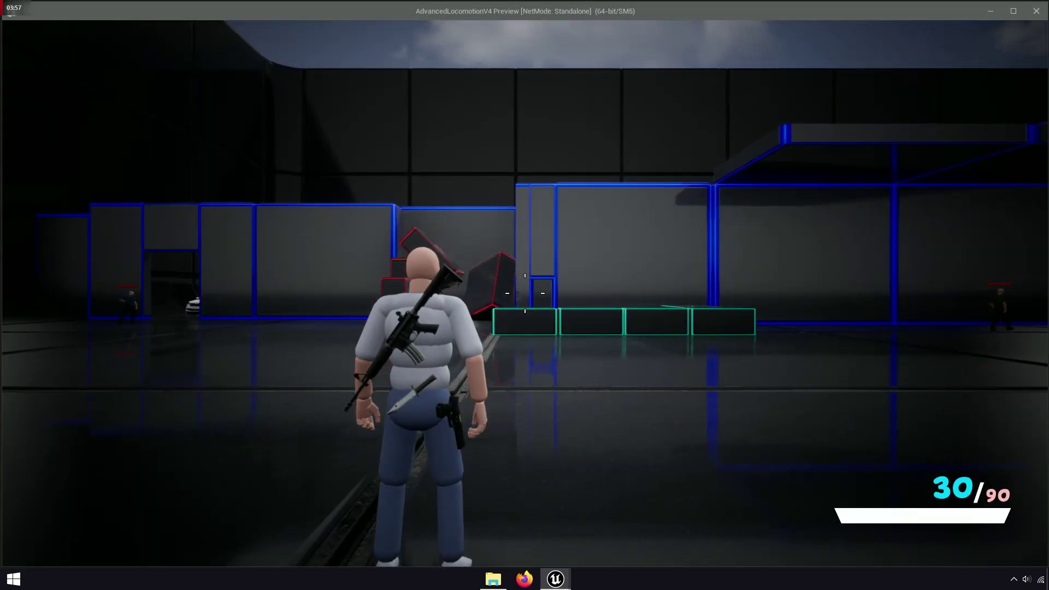
Fire and reload the pistol four times at the wall, floor and boxes.
click(525, 293)
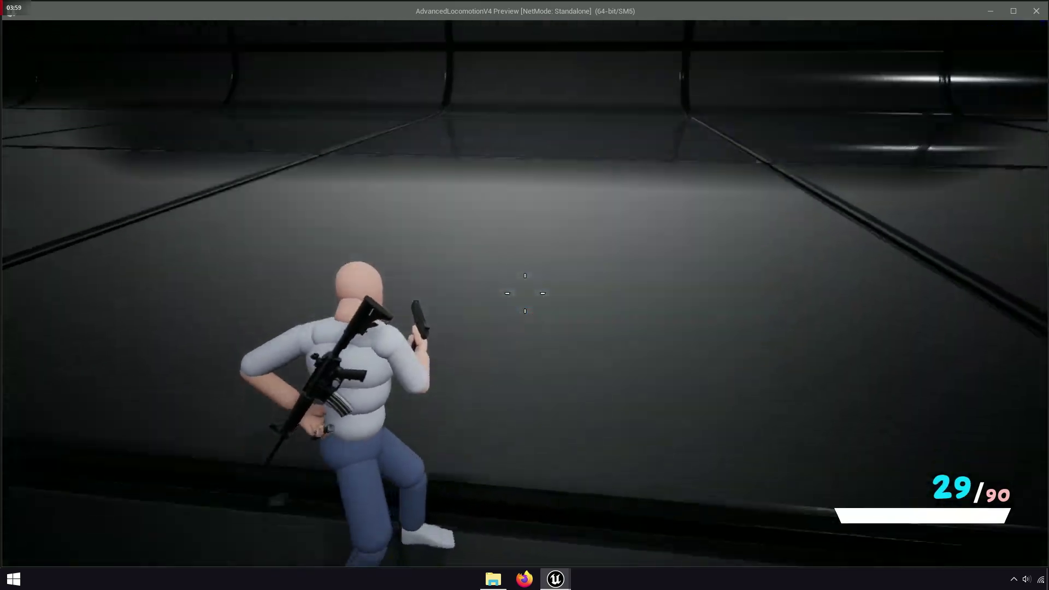
key(r)
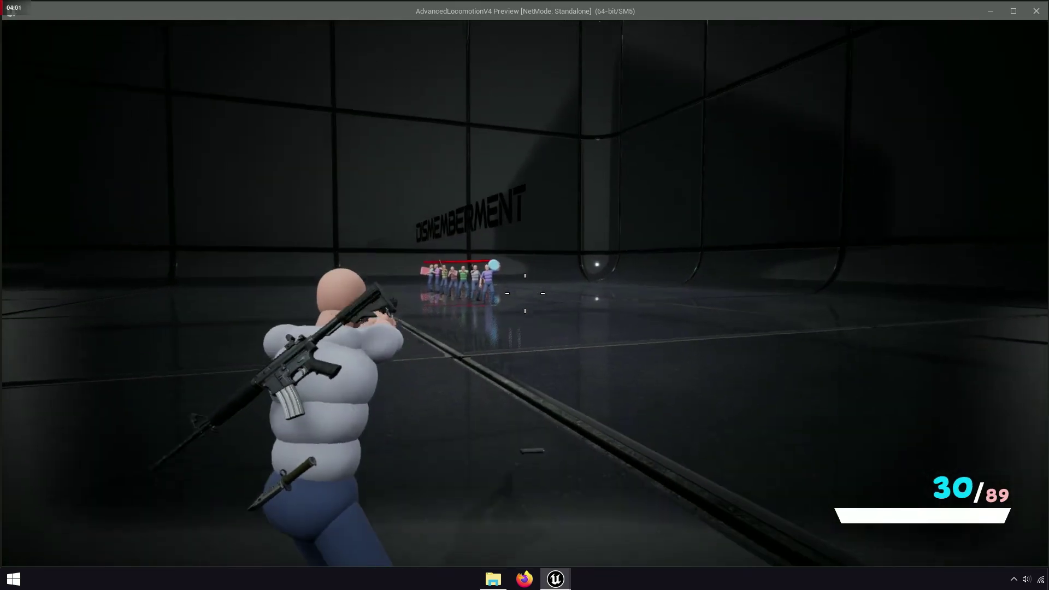
click(525, 293)
key(r)
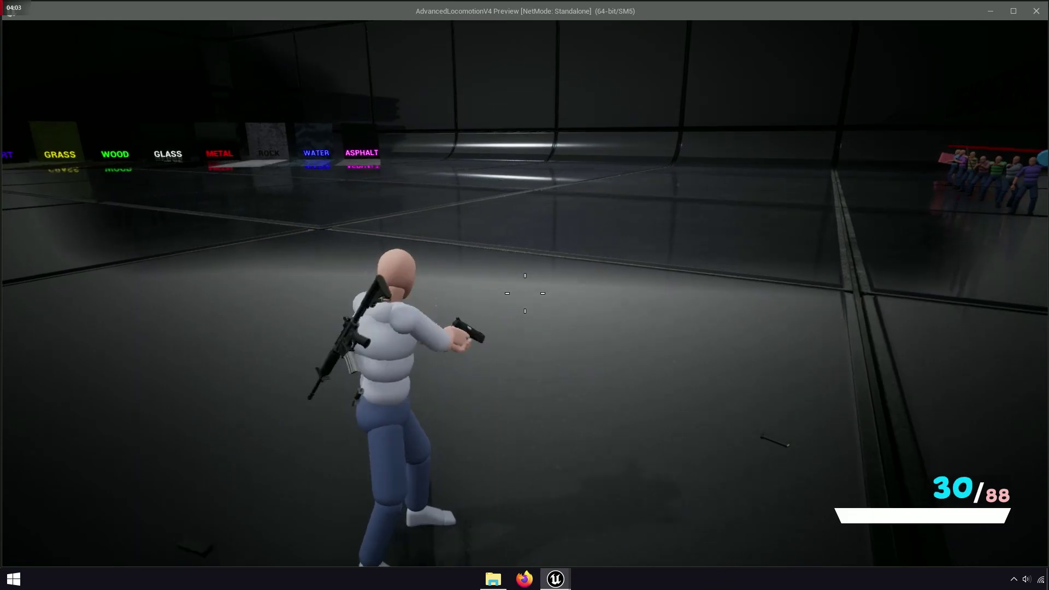
click(525, 293)
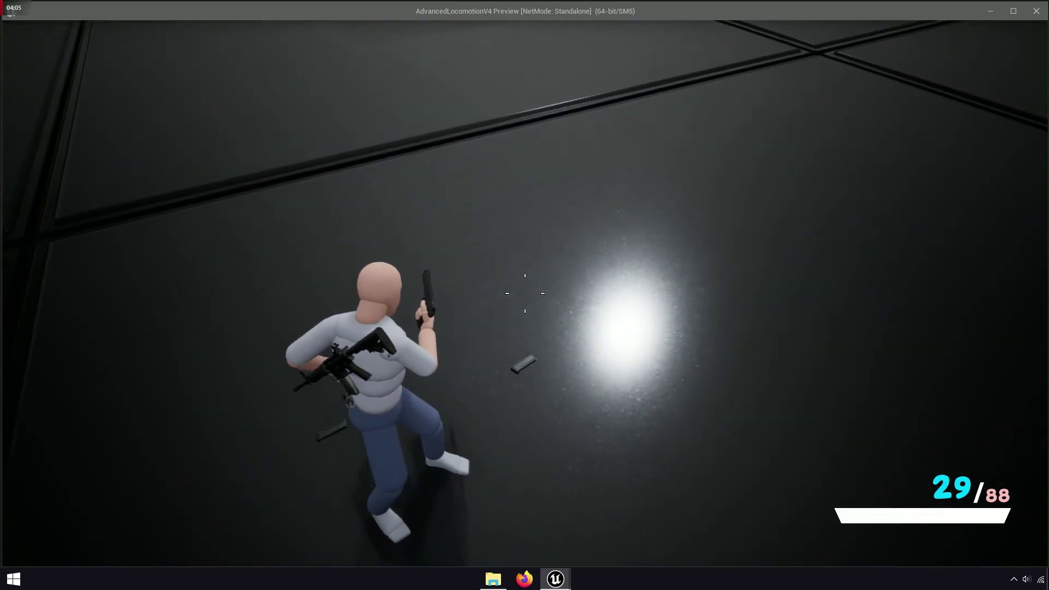
key(r)
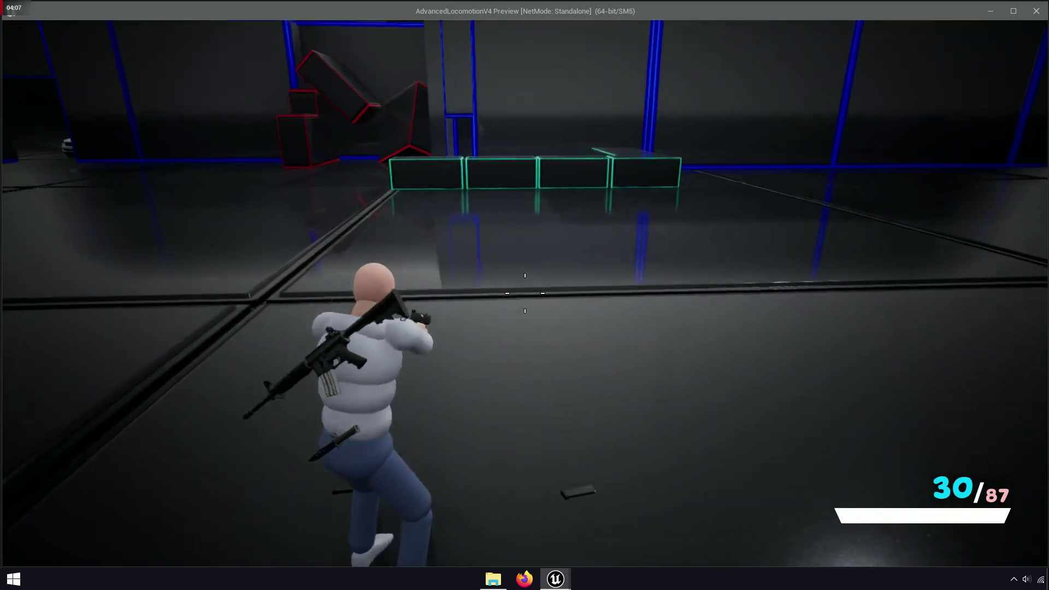
click(525, 293)
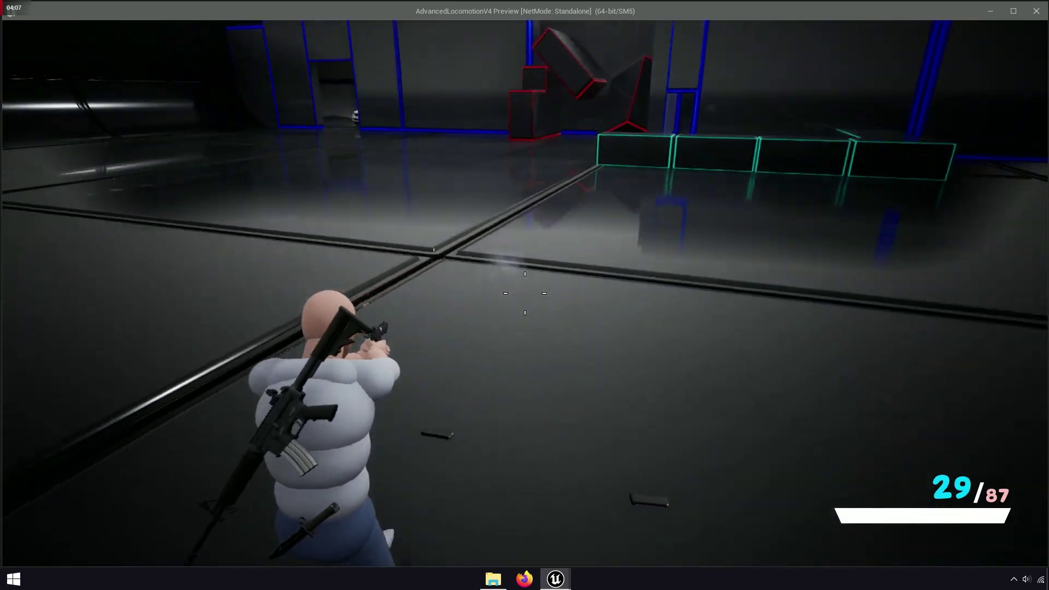
key(r)
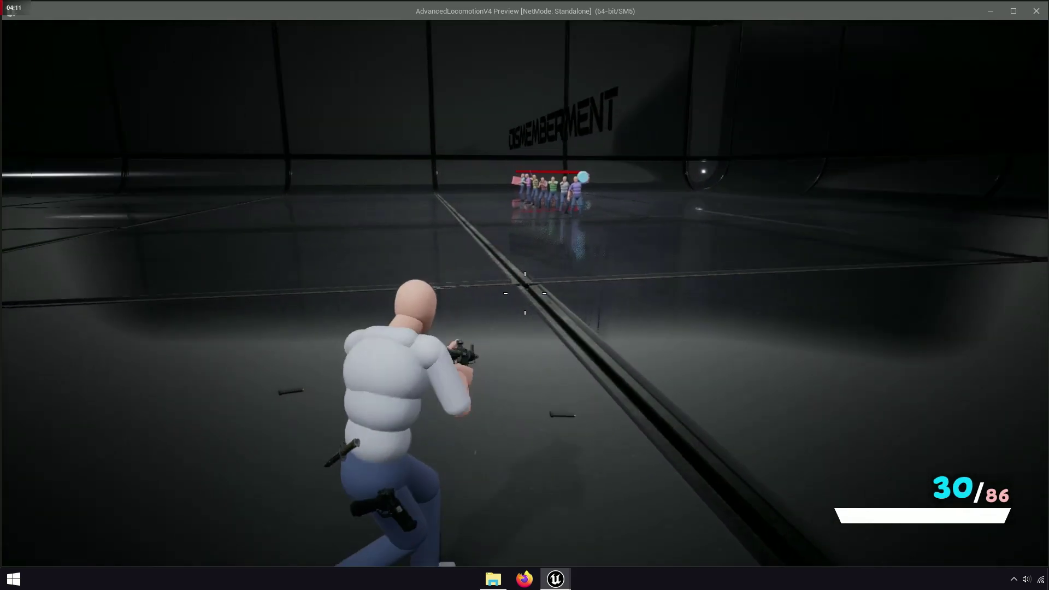
Switch to the rifle, reload, and fire bursts into the sky to check tracers.
key(2)
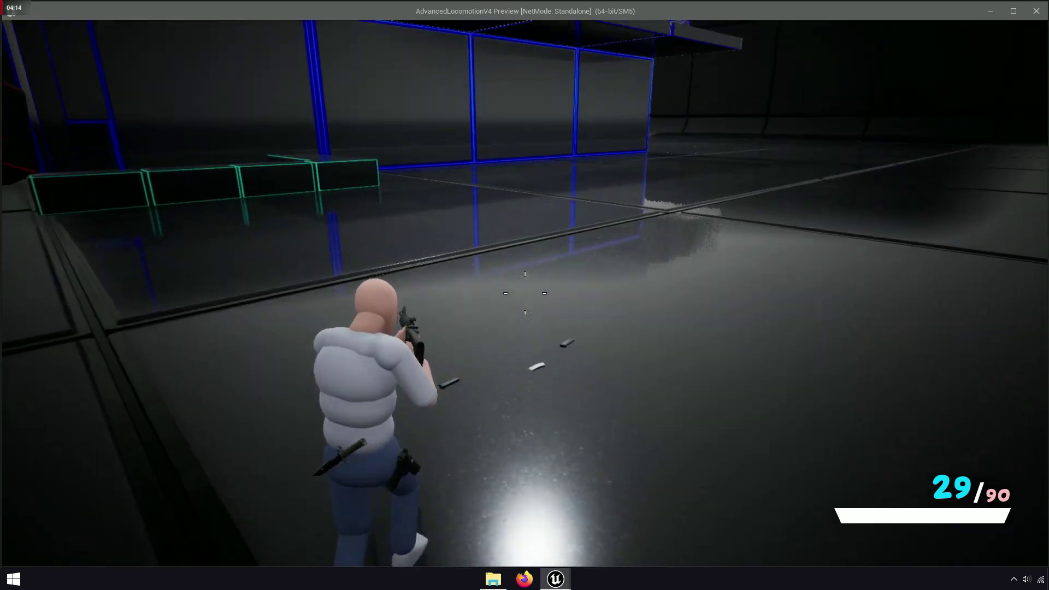
click(525, 293)
key(r)
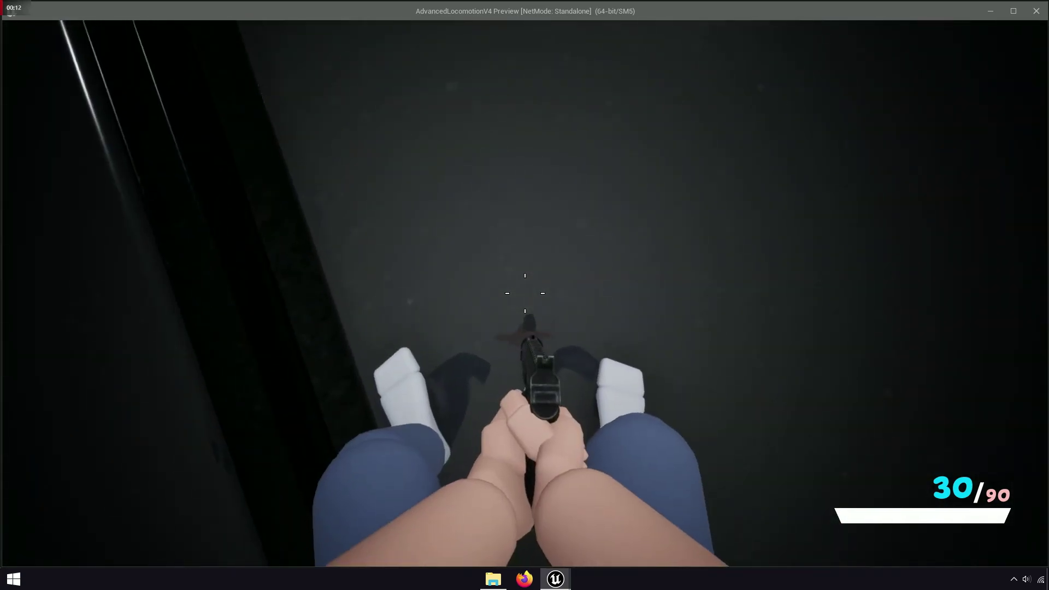
click(525, 293)
click(525, 294)
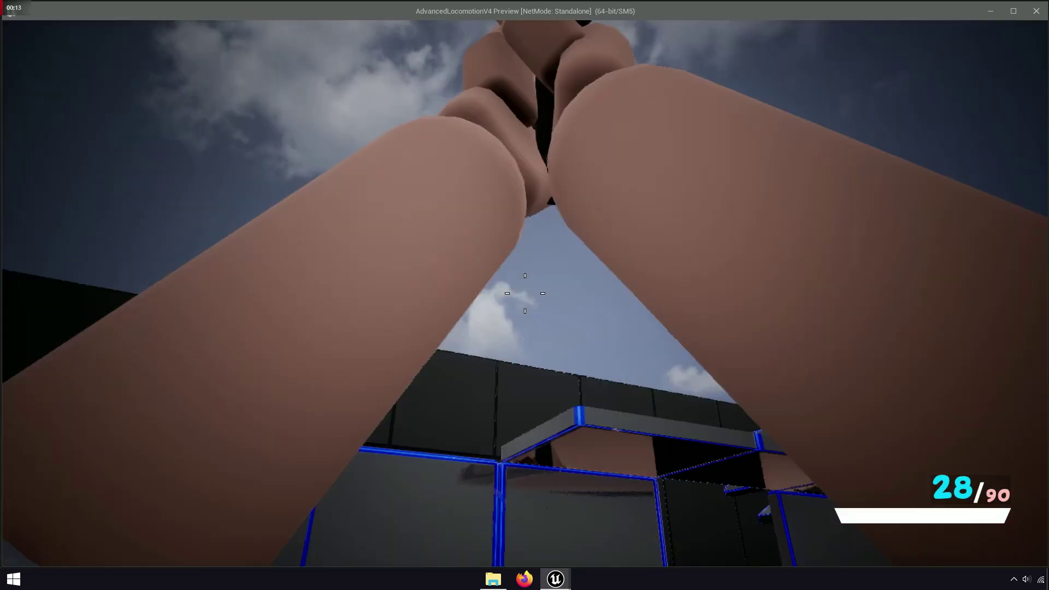
click(525, 294)
click(524, 294)
click(524, 293)
click(524, 294)
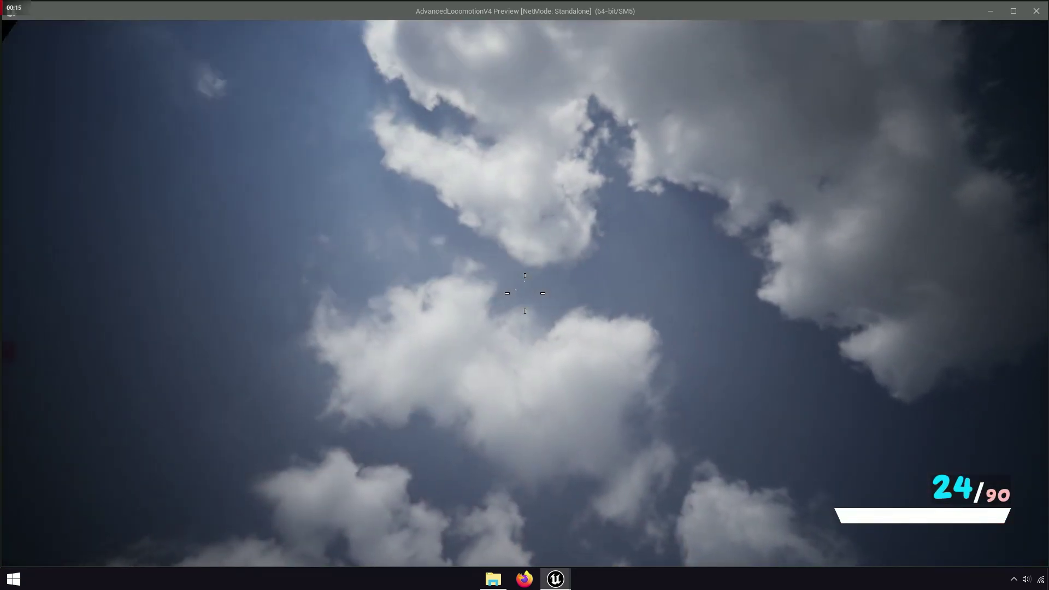
Fire repeated shots at the floor and wall to check bullet decals.
click(525, 294)
click(524, 294)
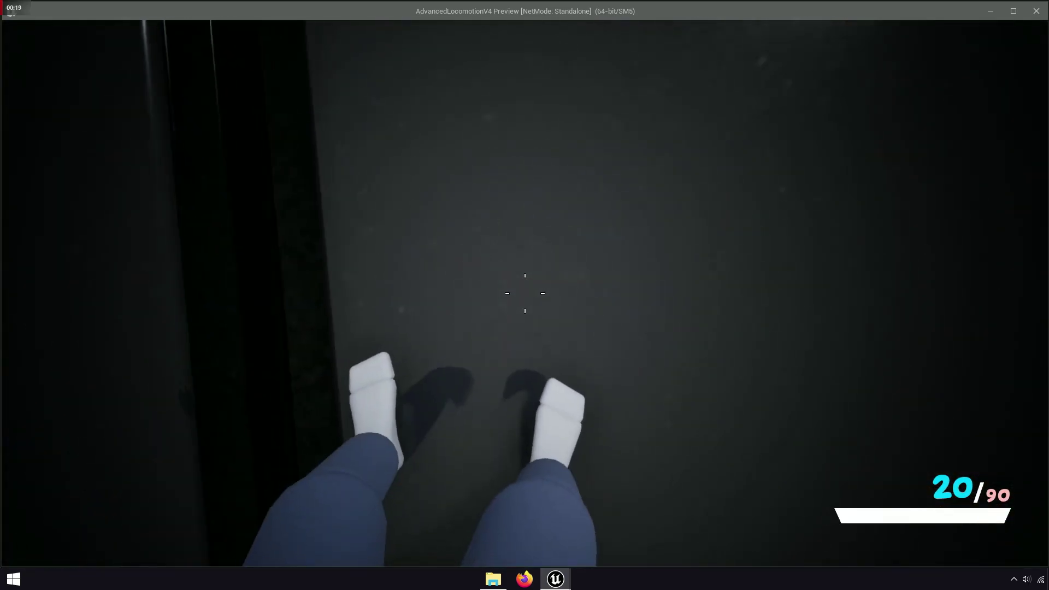
click(524, 293)
click(525, 293)
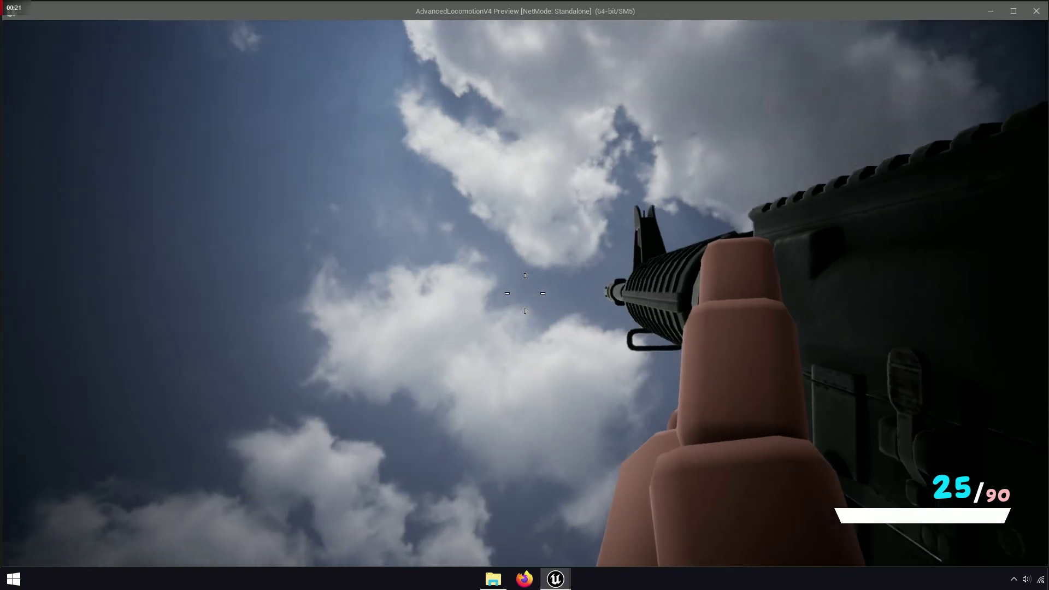
click(525, 293)
click(525, 293)
click(525, 294)
click(524, 293)
click(525, 294)
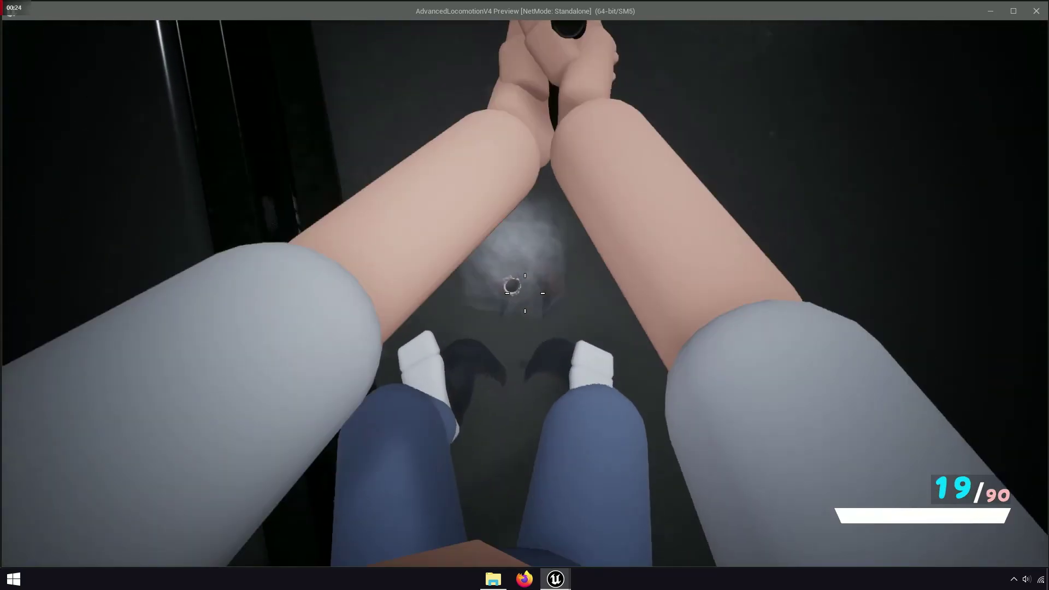
click(524, 293)
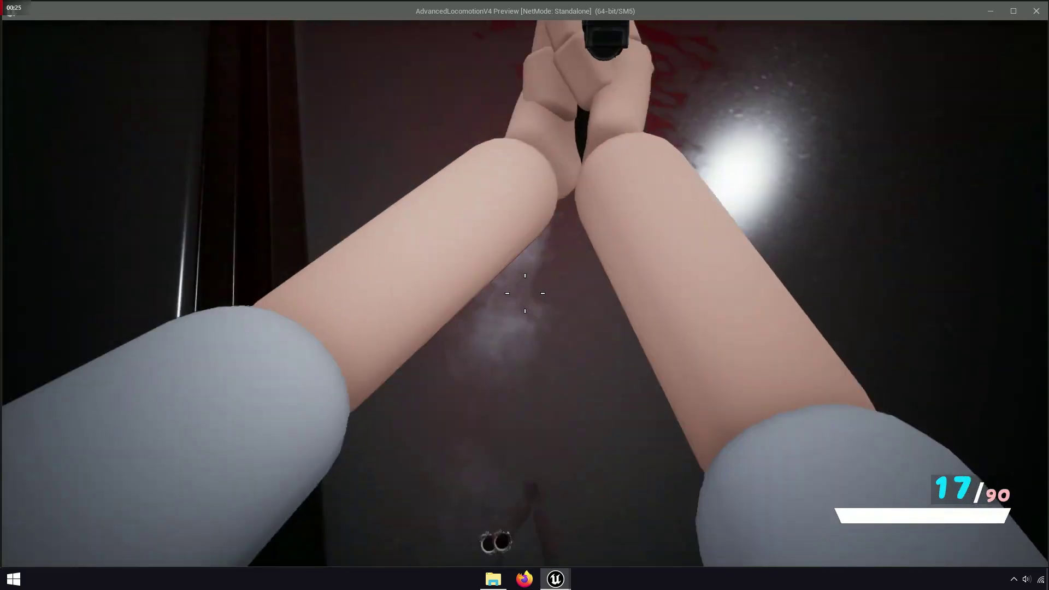
click(525, 293)
click(525, 294)
click(525, 293)
click(525, 293)
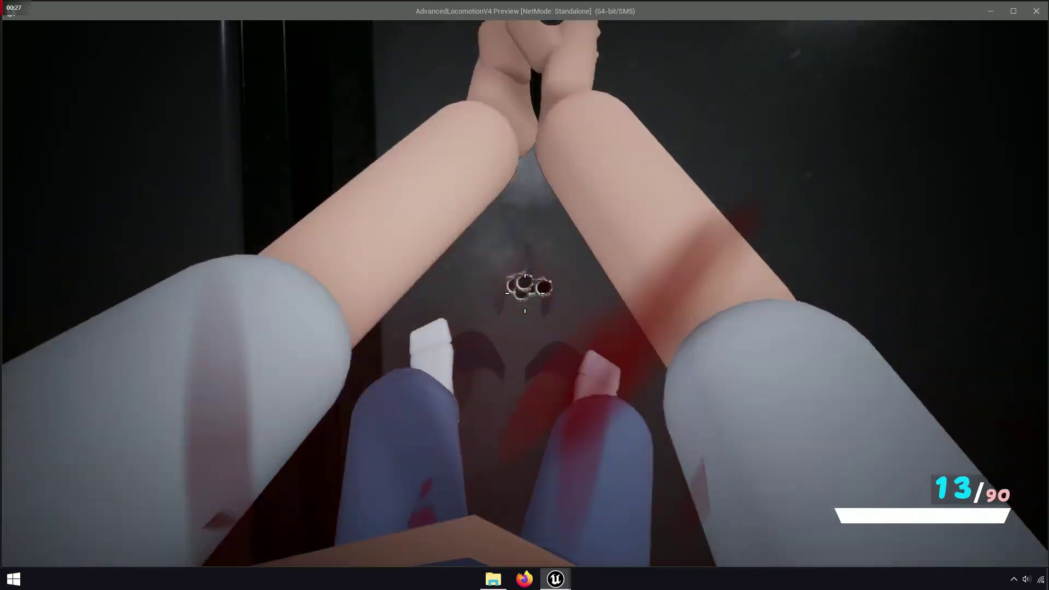
click(525, 294)
click(525, 293)
click(525, 293)
click(525, 294)
click(525, 293)
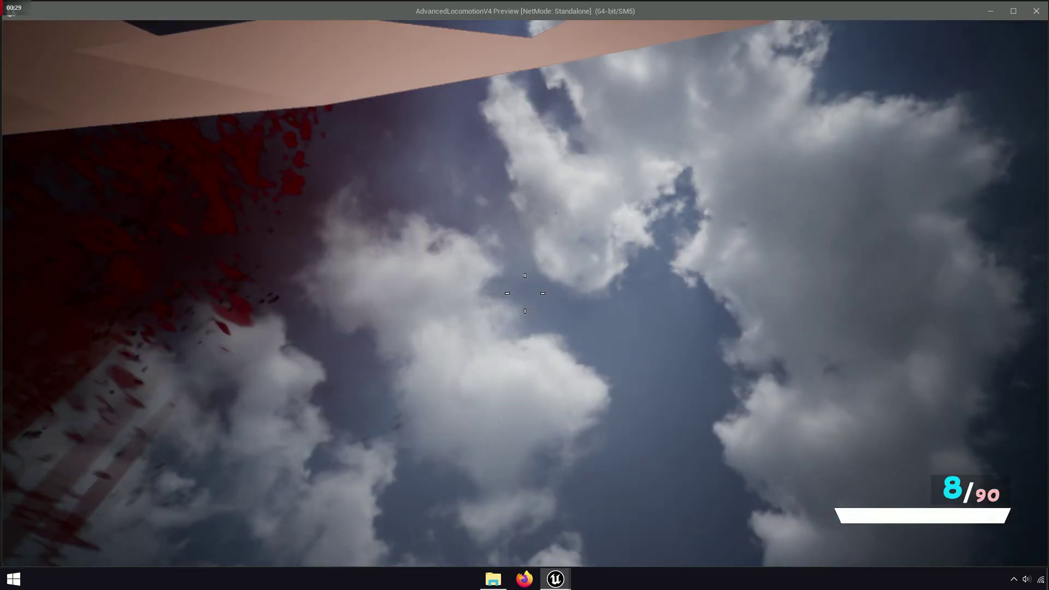
click(524, 293)
click(525, 293)
End the play test and show the WeaponComponent blueprint's function list.
key(Escape)
click(335, 26)
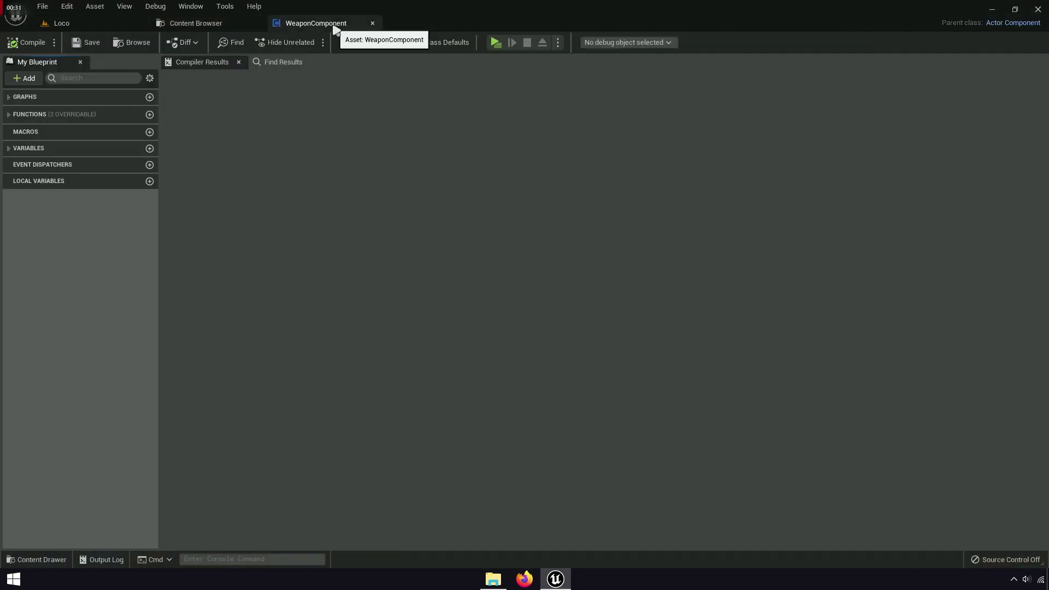
click(39, 117)
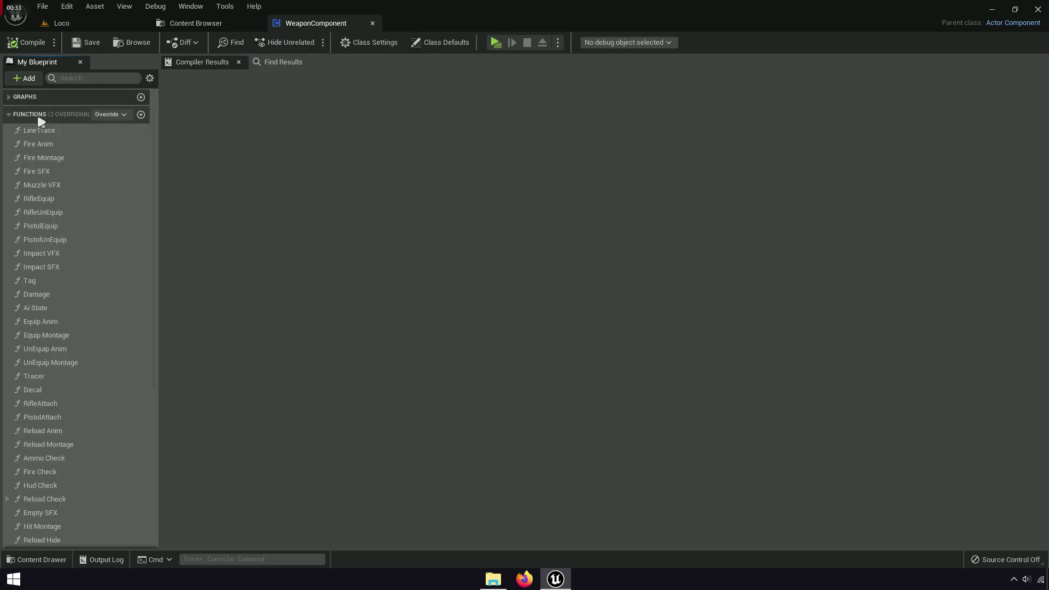
Open the LineTrace function graph and move both disabled comment groups further down.
double_click(64, 136)
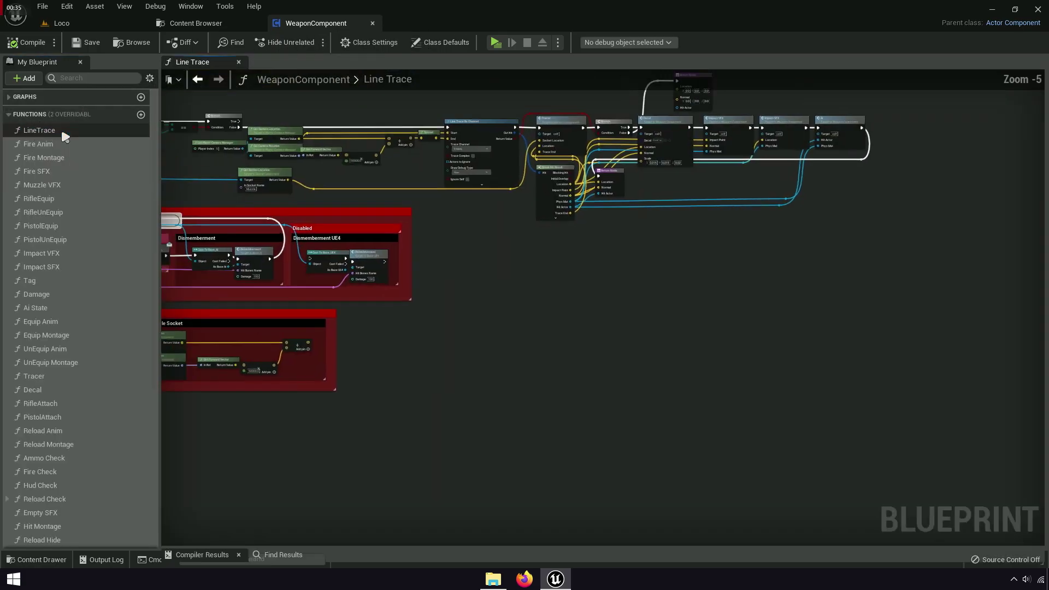
right_drag(499, 284, 707, 320)
scroll(661, 309, up, 1)
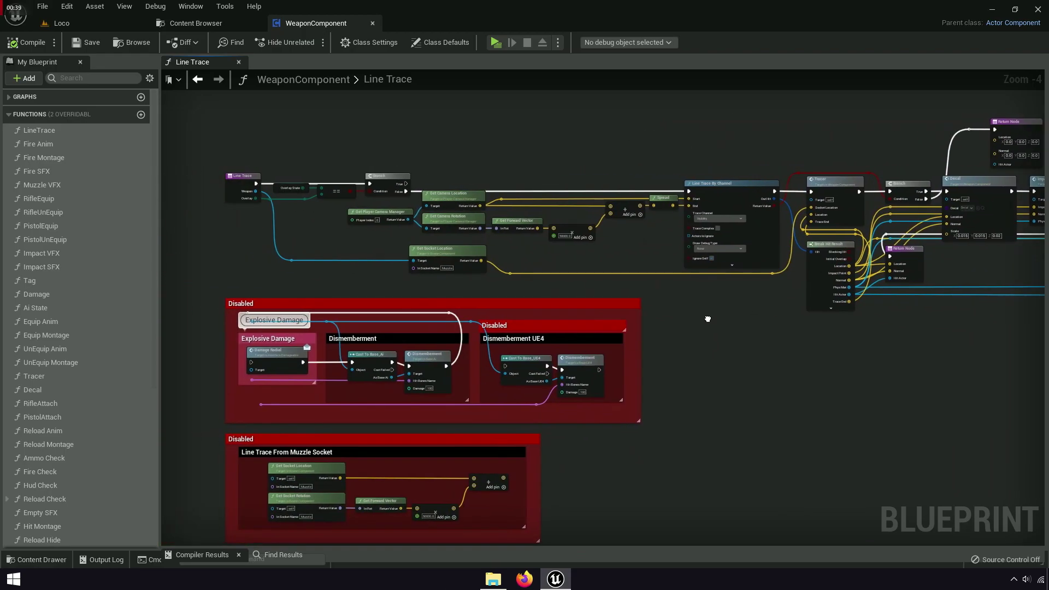
scroll(400, 333, up, 1)
right_drag(401, 334, 512, 228)
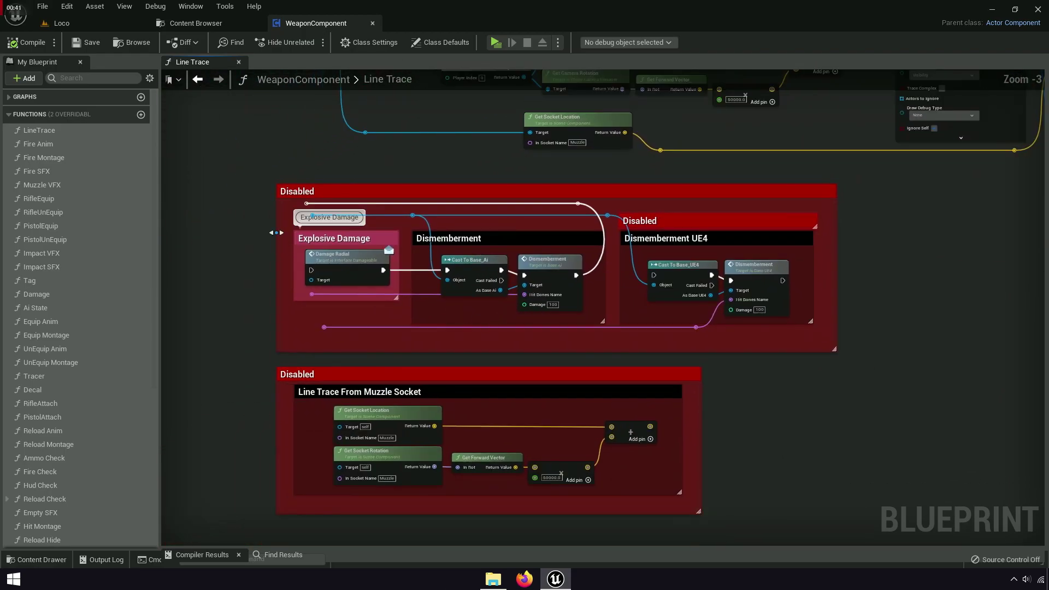
drag(249, 192, 913, 440)
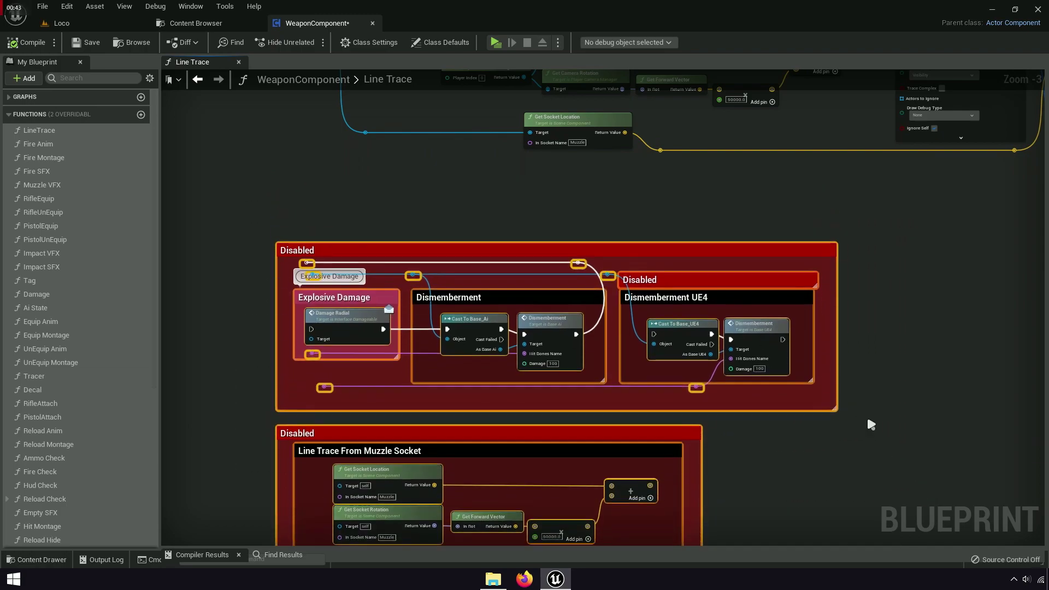
Shift the Line Trace entry, Overlay State, == and Branch nodes to the left.
right_drag(740, 259, 713, 485)
scroll(528, 362, up, 3)
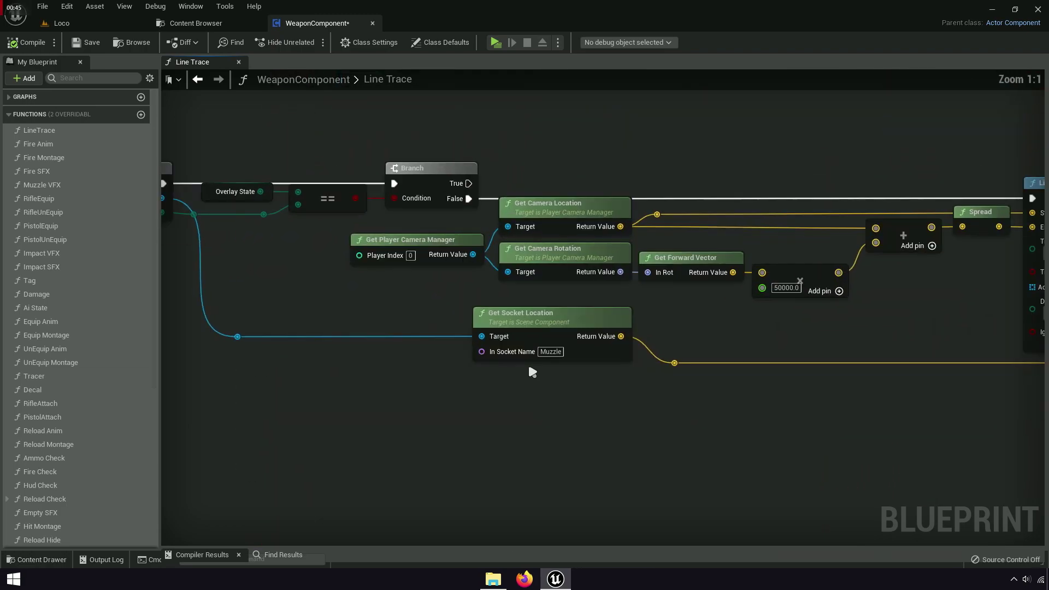
mouse_move(528, 361)
right_down()
mouse_move(665, 447)
mouse_move(410, 425)
mouse_move(815, 434)
right_up()
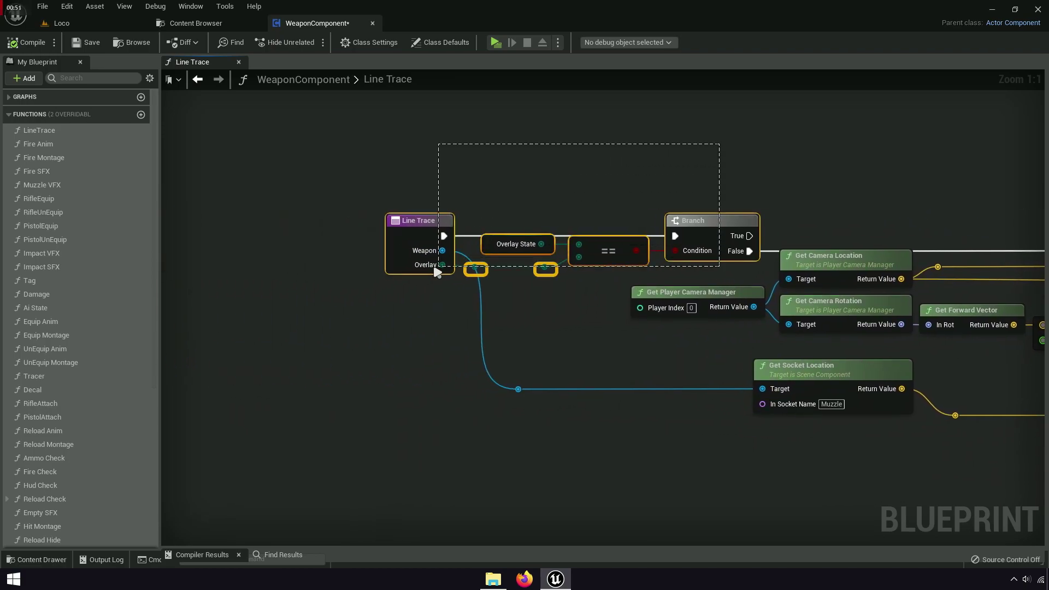
drag(412, 279, 427, 295)
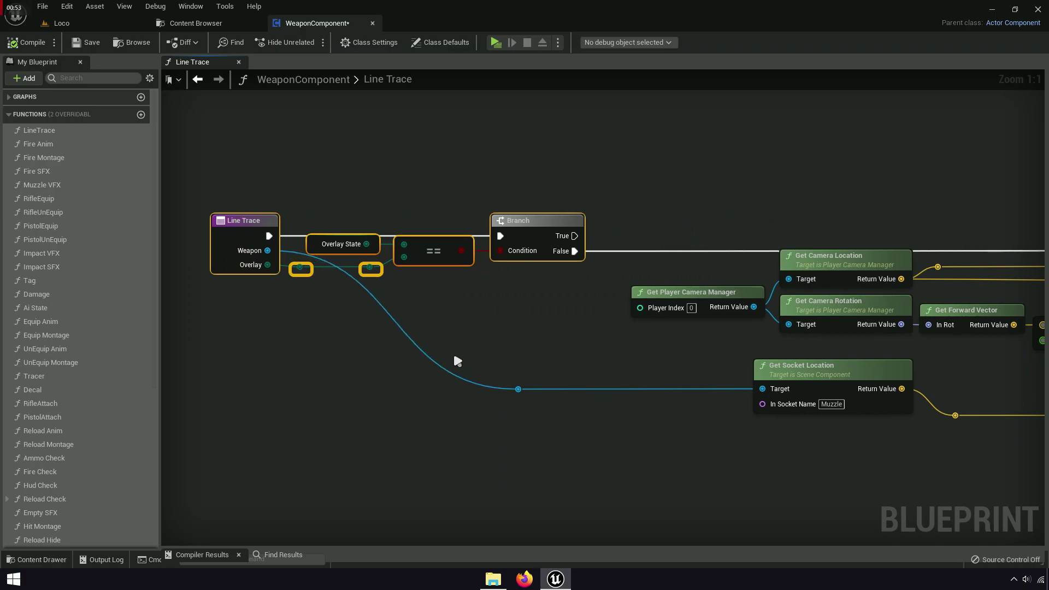
right_drag(455, 362, 531, 338)
Add a Weapon variable getter via 'getwea' and place it beside the reroute point.
scroll(360, 286, up, 4)
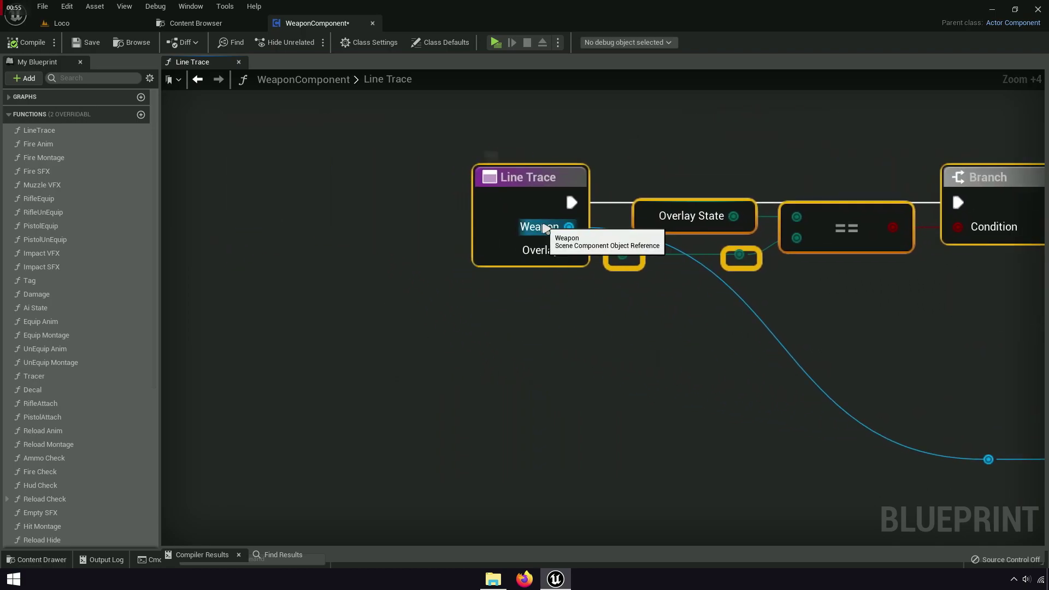
right_click(539, 382)
key(Escape)
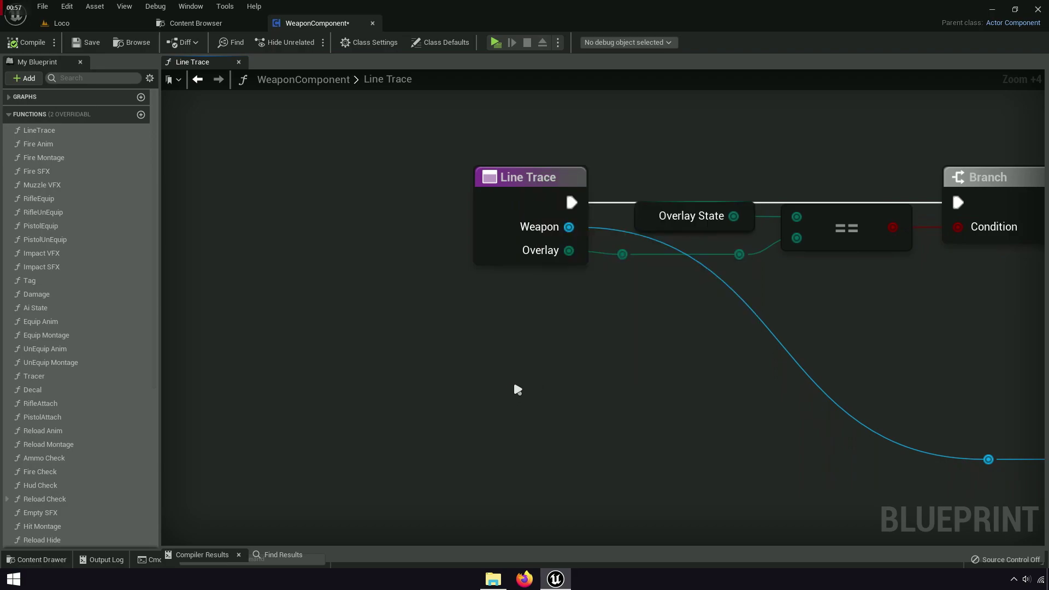
scroll(525, 376, up, 3)
right_click(537, 364)
text(getw)
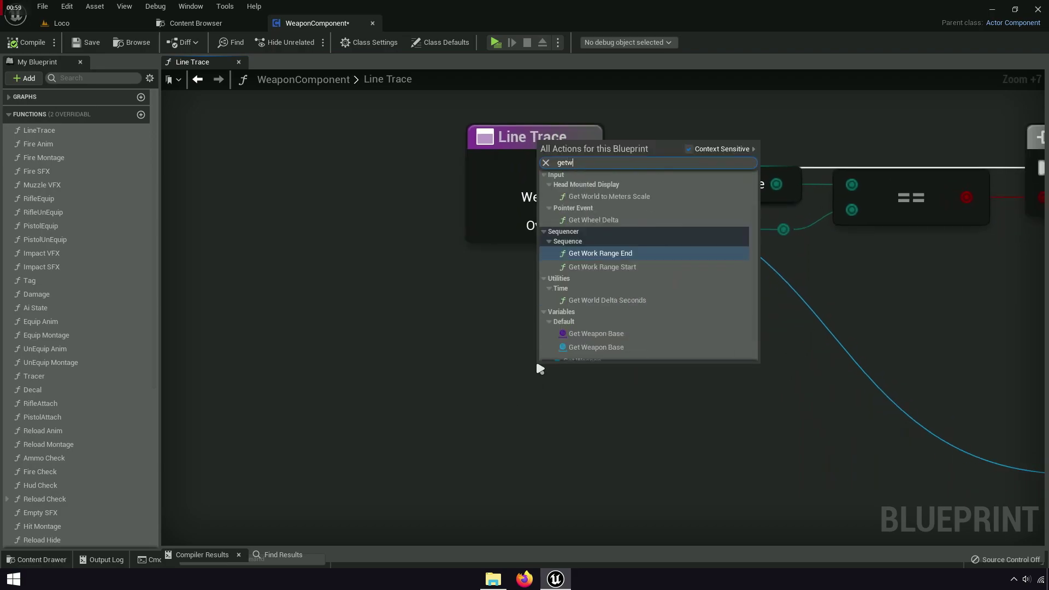
text(ea)
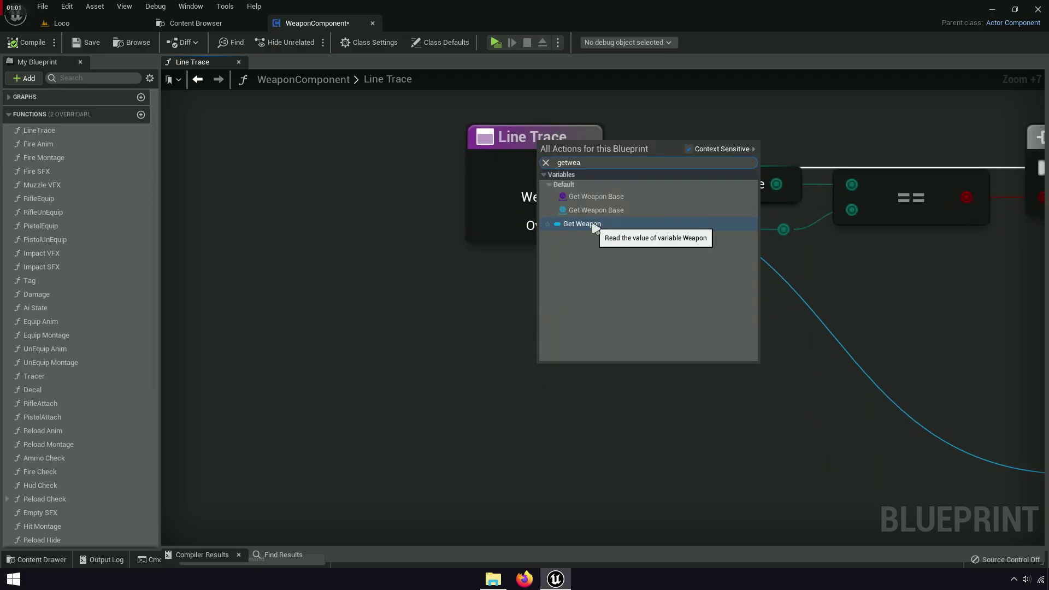
click(594, 226)
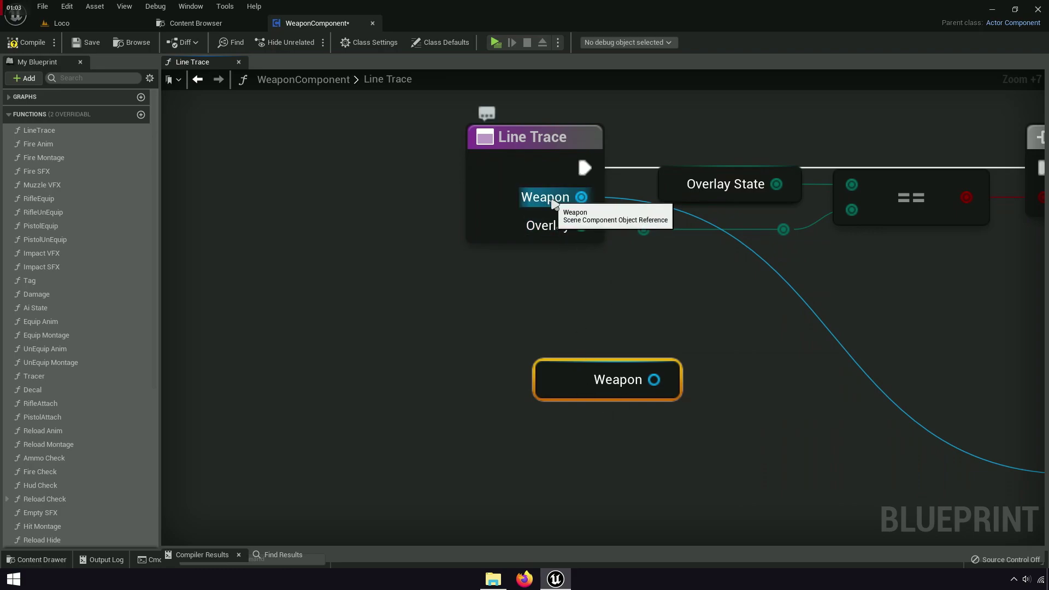
right_drag(787, 421, 569, 334)
drag(351, 312, 962, 382)
right_drag(962, 382, 746, 343)
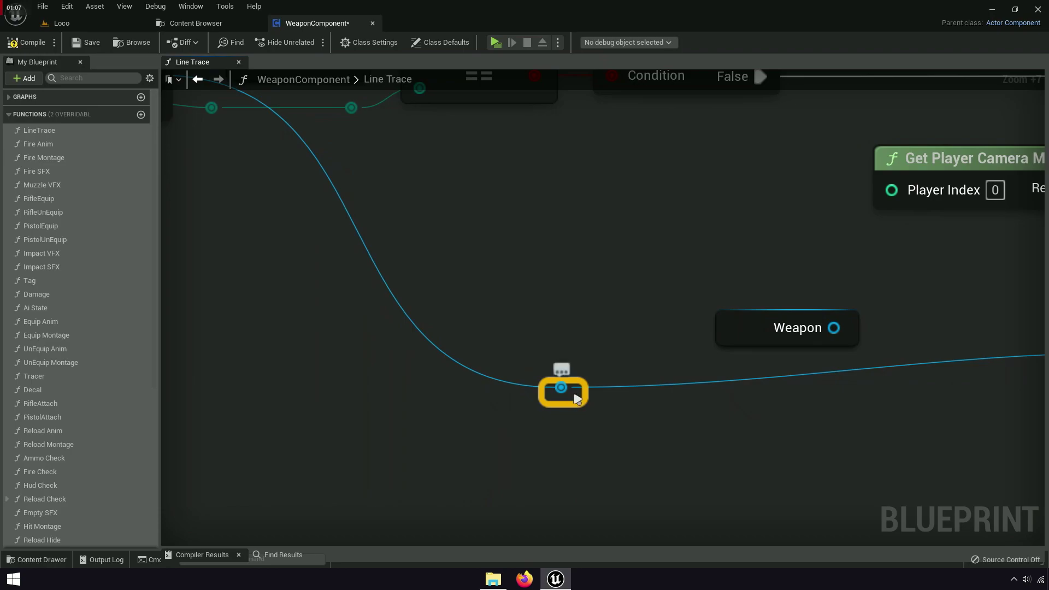
Remove the long reroute wire so Weapon feeds Get Socket Location's Target, then reframe the entry nodes.
right_click(580, 392)
click(566, 224)
right_drag(566, 224, 640, 267)
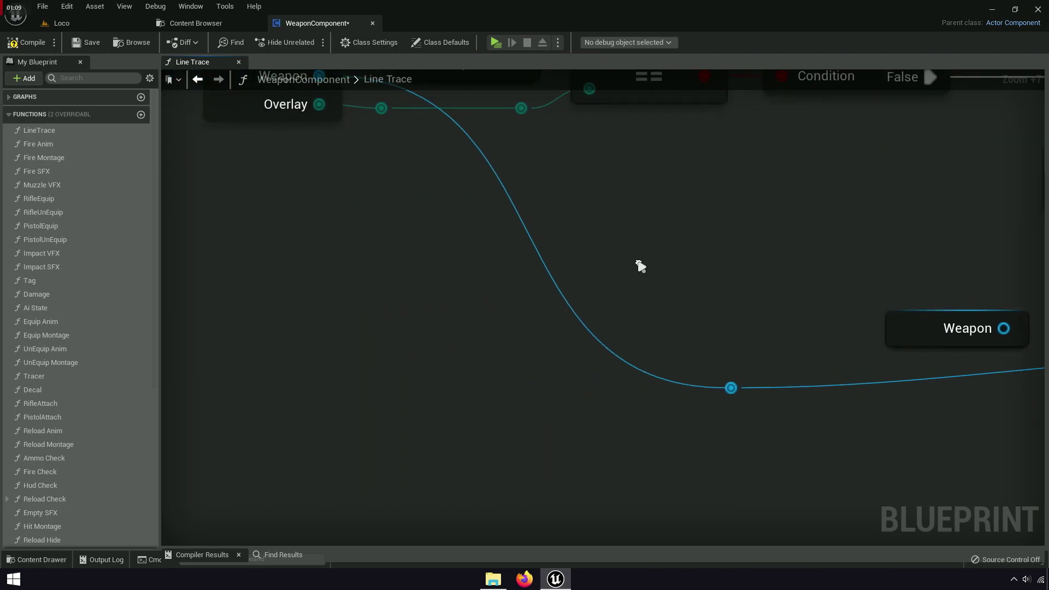
right_drag(790, 478, 444, 399)
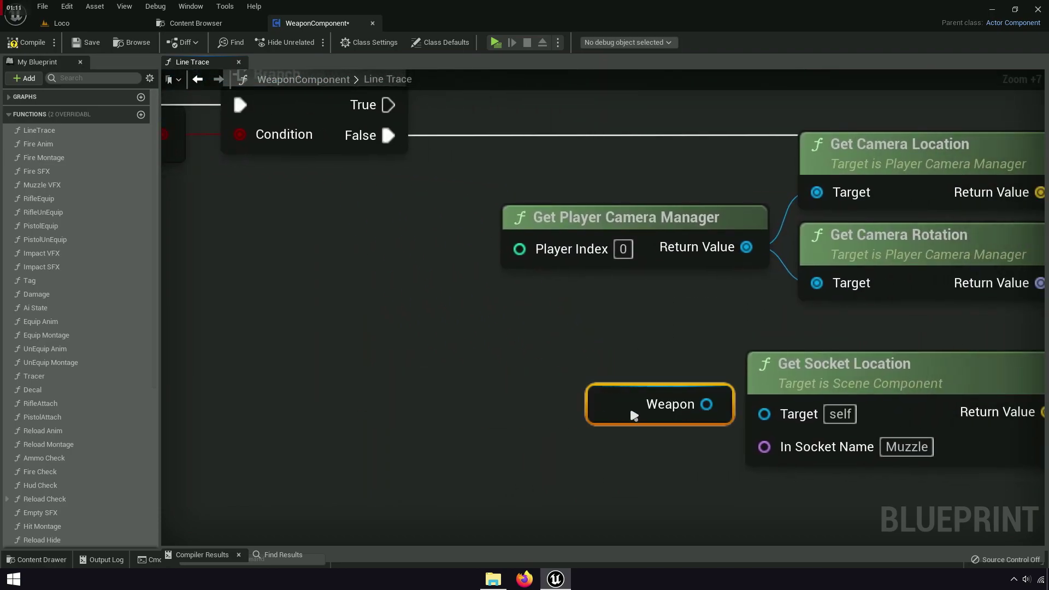
scroll(747, 451, down, 4)
right_drag(747, 451, 553, 399)
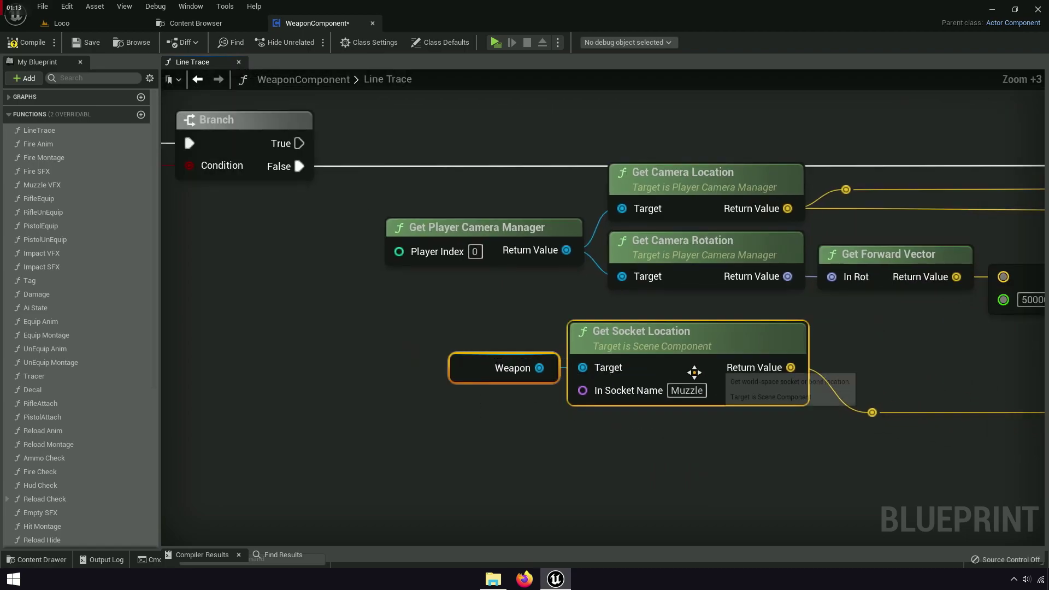
drag(715, 353, 715, 359)
right_drag(393, 353, 906, 395)
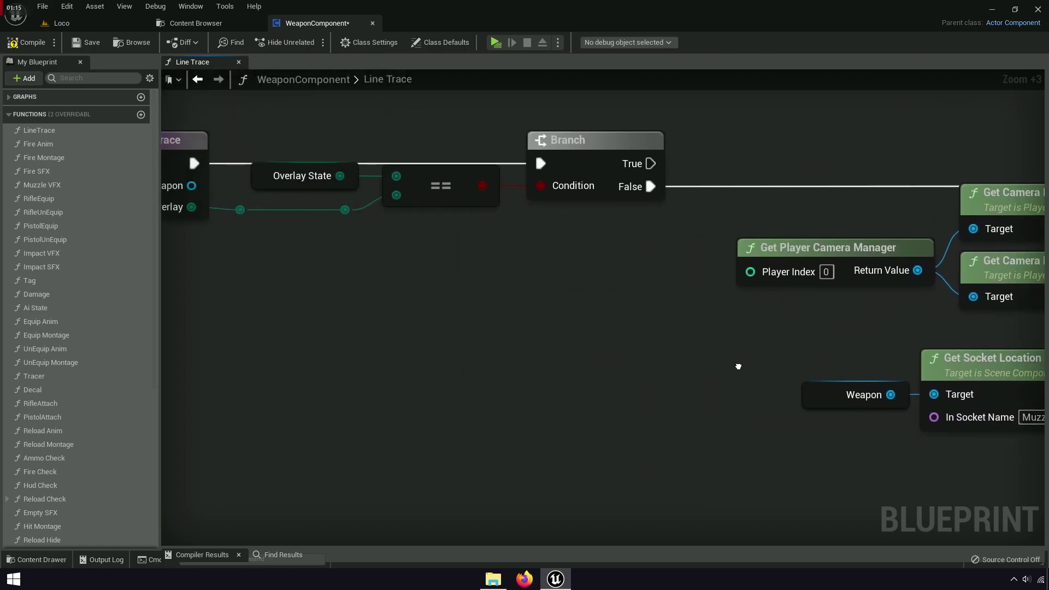
drag(765, 268, 381, 147)
key(Home)
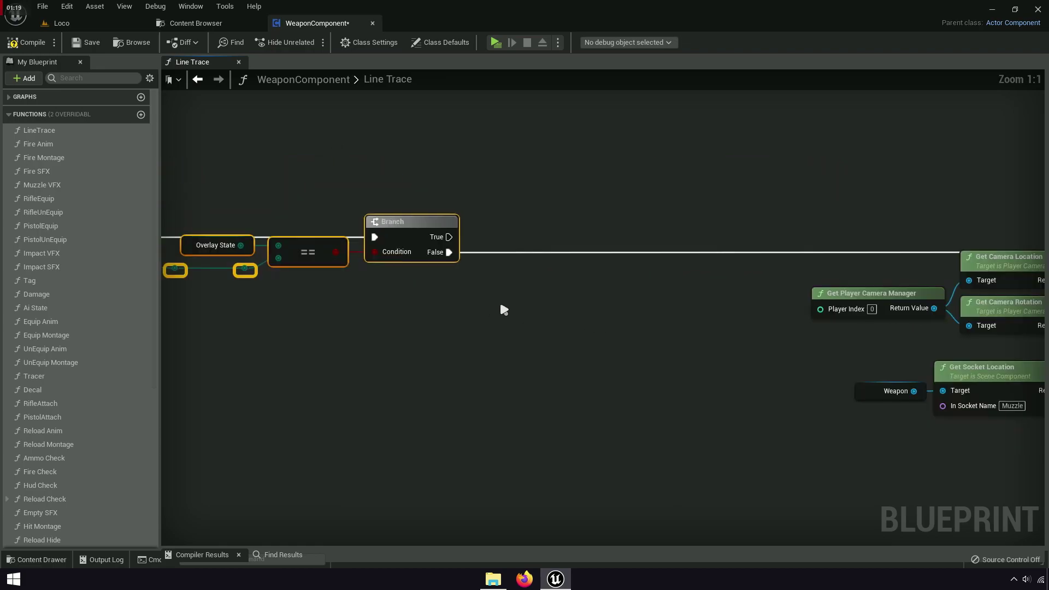
Copy the socket and vector nodes from the disabled Line Trace From Muzzle Socket group.
scroll(504, 310, down, 4)
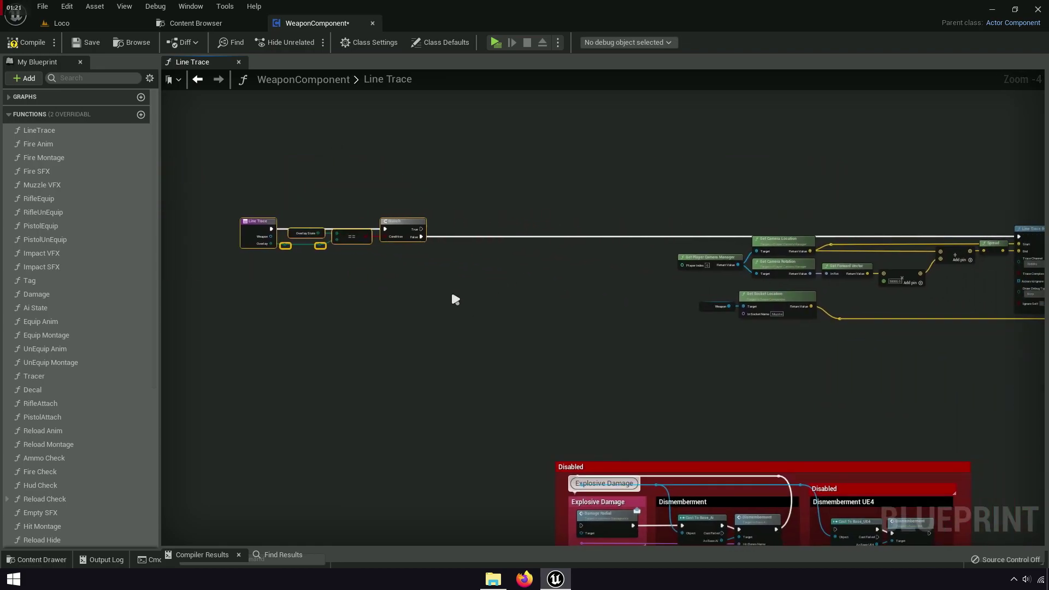
right_drag(455, 299, 581, 247)
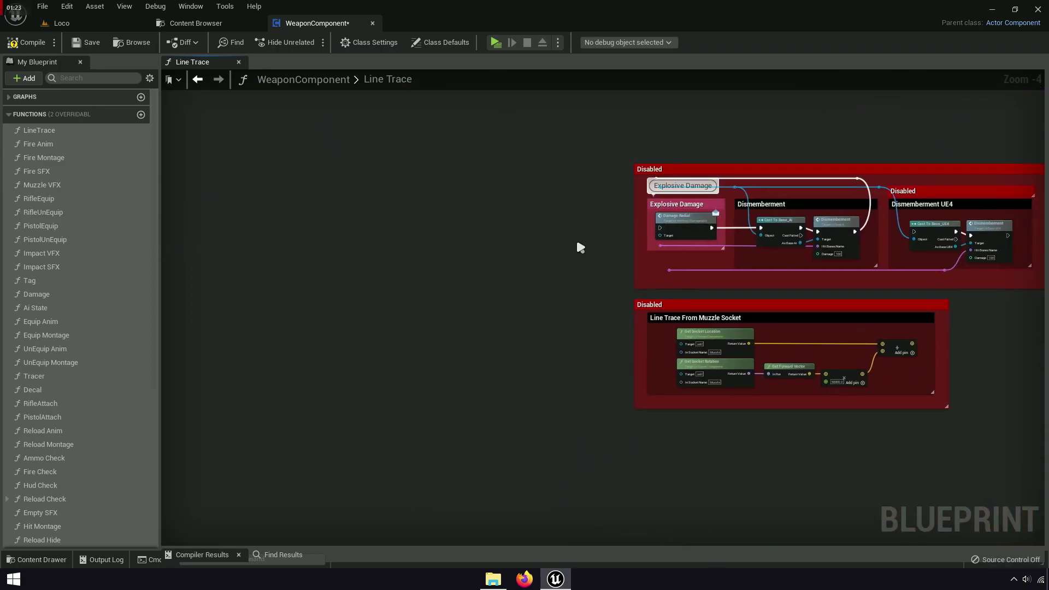
scroll(634, 382, up, 8)
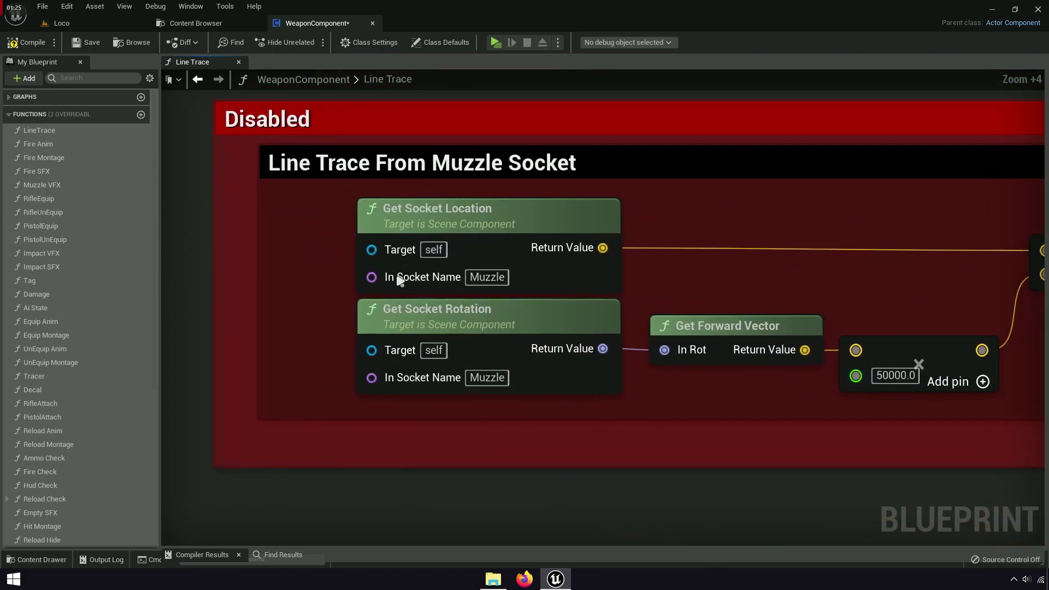
right_drag(304, 163, 242, 161)
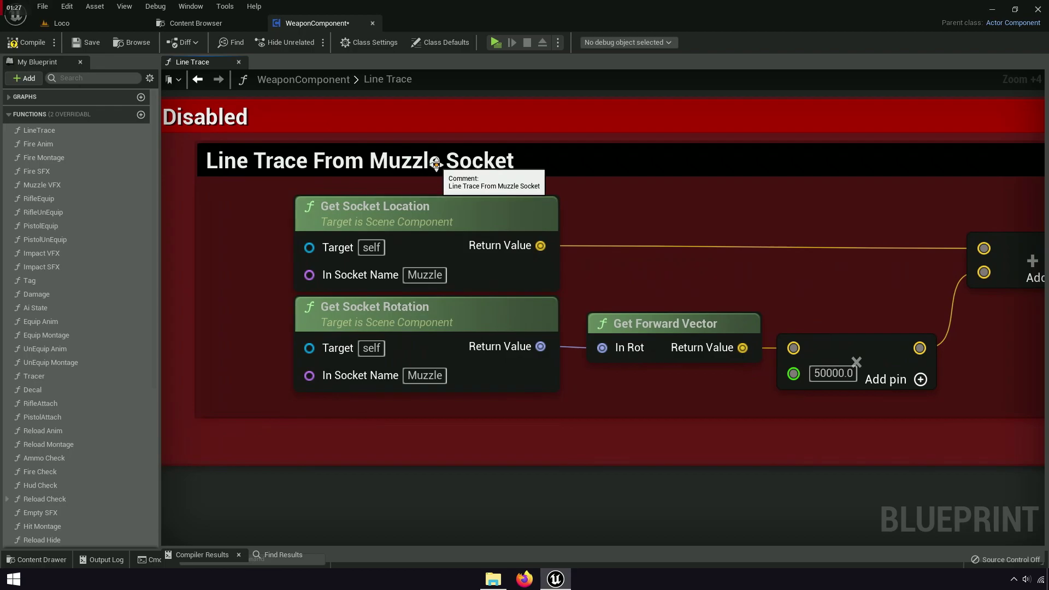
scroll(462, 193, down, 2)
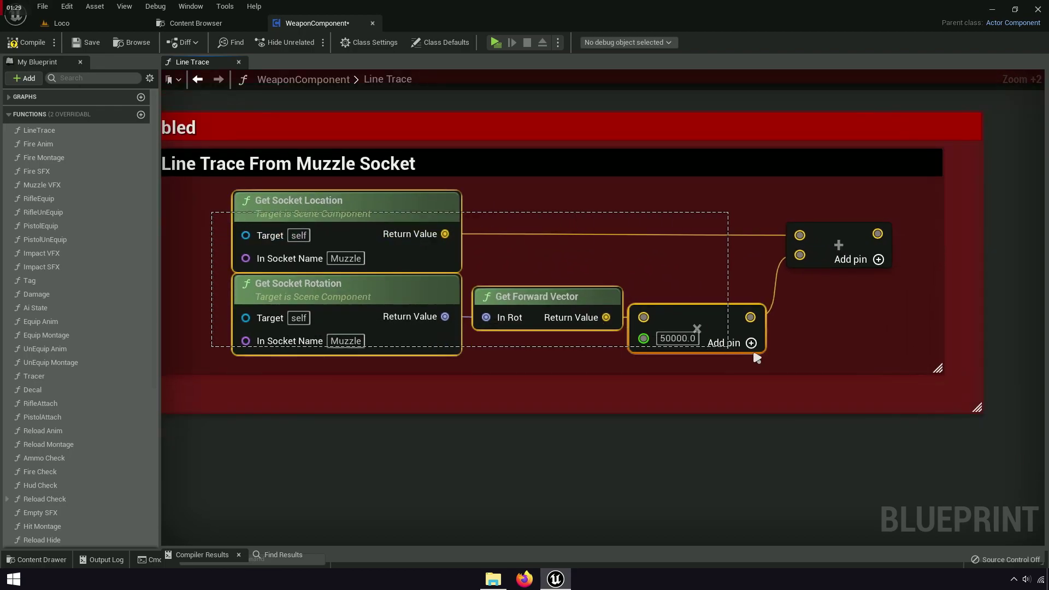
scroll(694, 273, down, 3)
right_drag(459, 273, 533, 295)
right_click(533, 295)
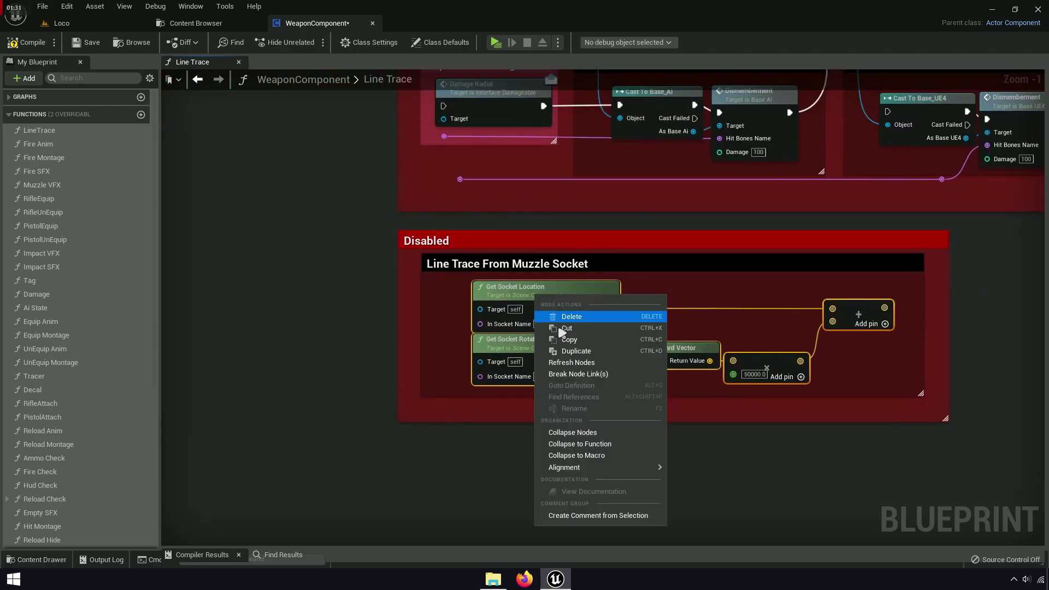
click(568, 340)
Paste the muzzle-socket nodes into the live graph below the Branch.
scroll(614, 356, down, 4)
right_drag(614, 356, 588, 377)
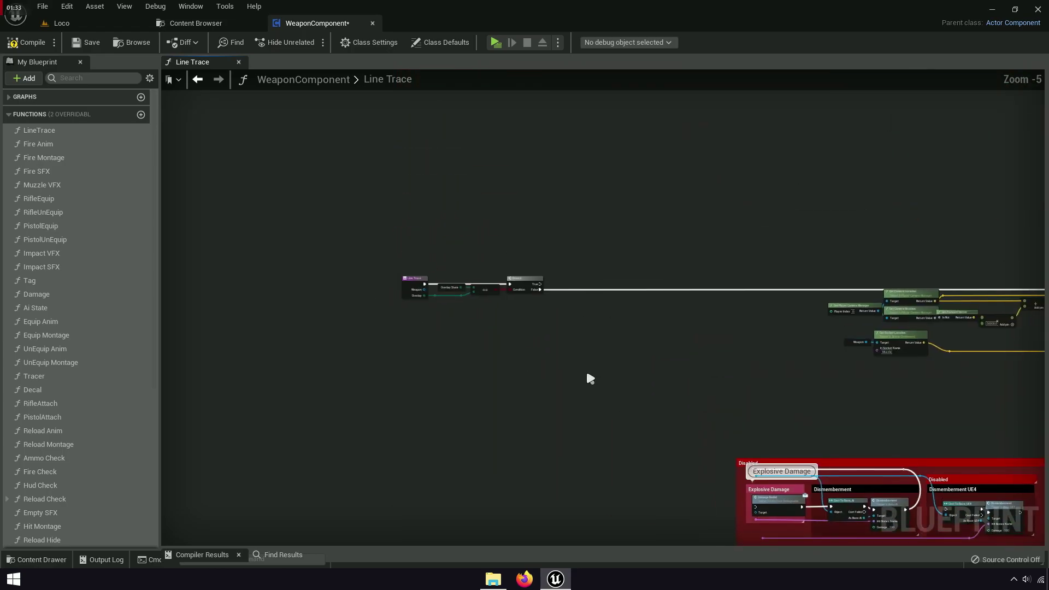
scroll(591, 337, up, 1)
key(ctrl+v)
scroll(592, 340, up, 5)
drag(476, 358, 623, 272)
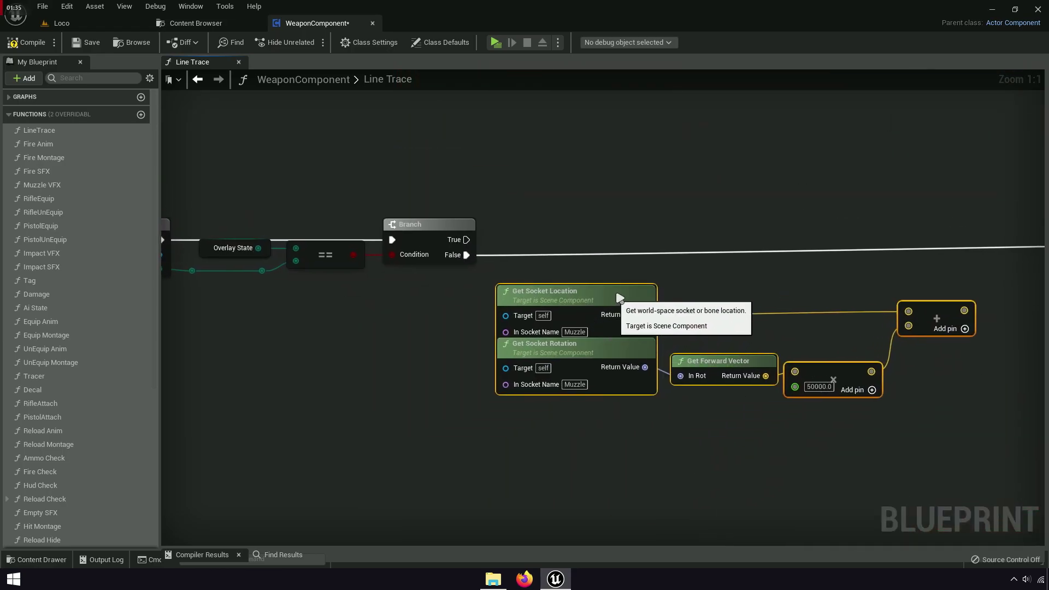
Break all links from the Branch's False output.
scroll(486, 287, up, 4)
right_click(450, 234)
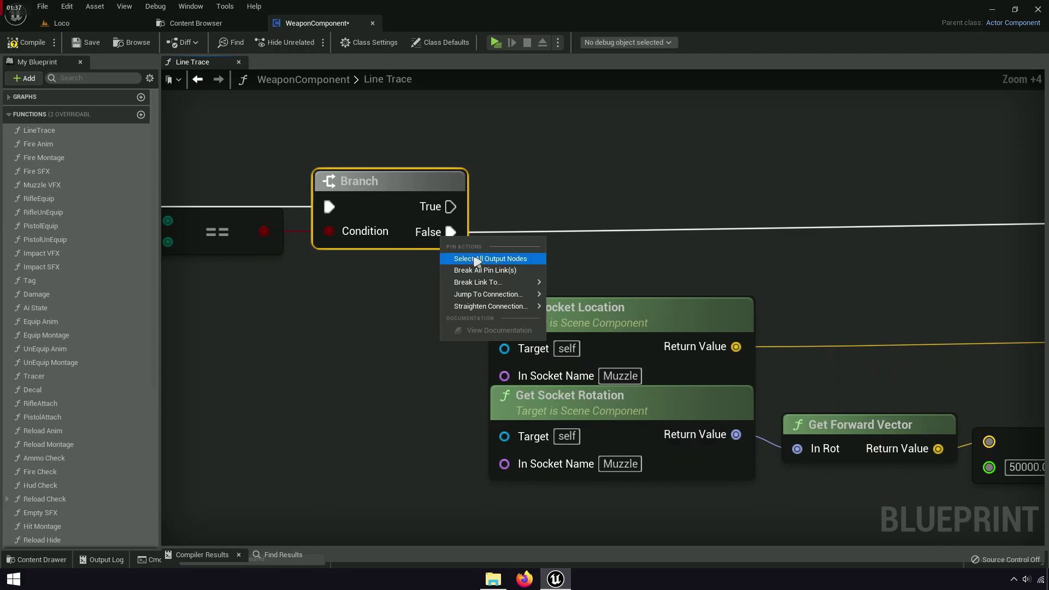
right_drag(496, 283, 250, 229)
scroll(250, 229, down, 4)
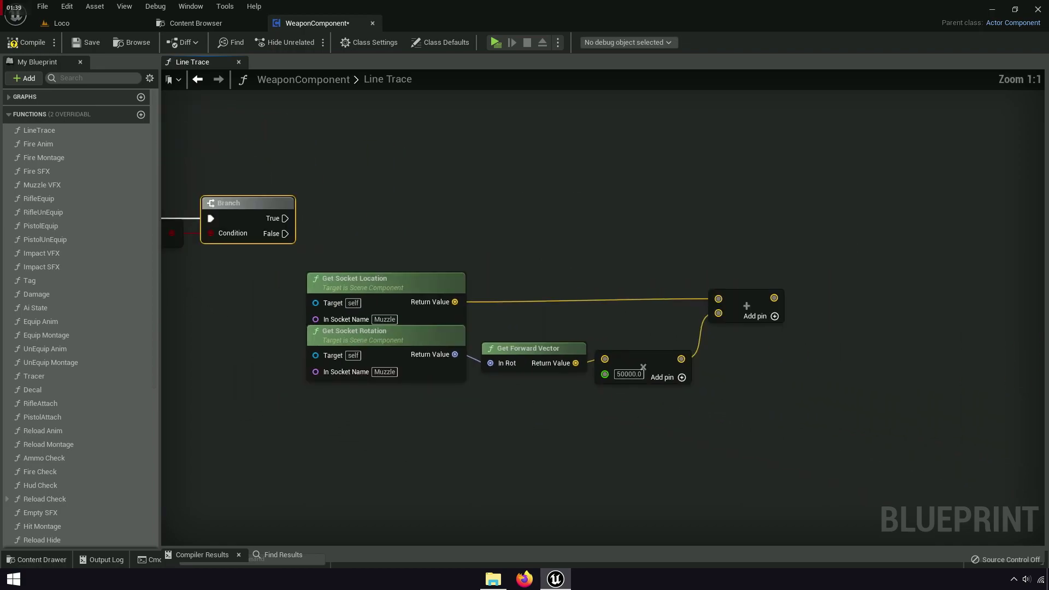
right_drag(678, 392, 243, 392)
scroll(468, 436, down, 3)
mouse_move(468, 436)
right_down()
mouse_move(410, 404)
mouse_move(742, 411)
right_up()
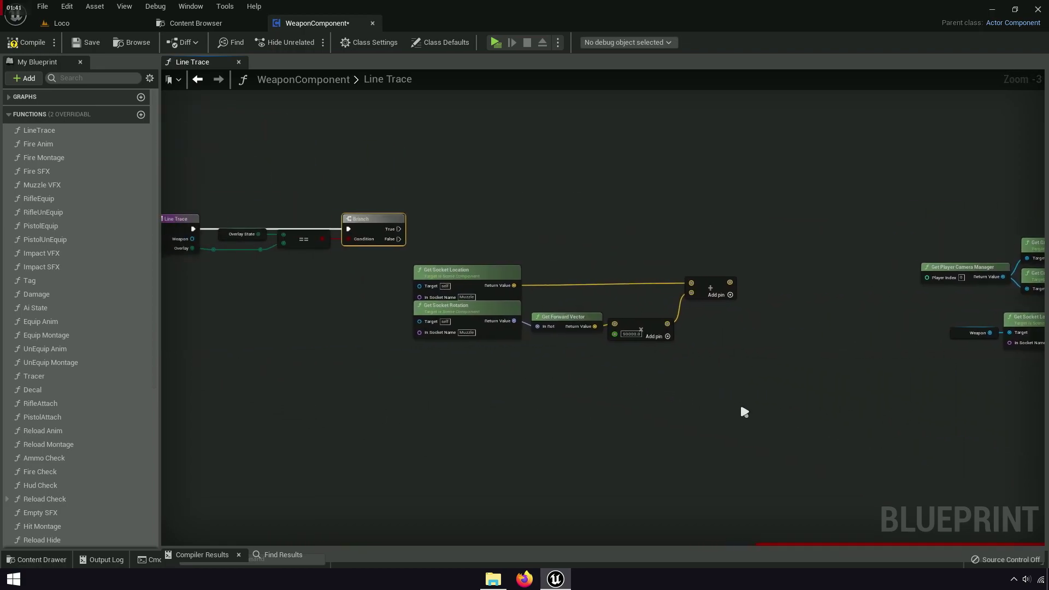
Select the Spread and Line Trace By Channel nodes with their Tracer and hit-result nodes and copy them.
scroll(782, 405, down, 3)
right_drag(874, 376, 240, 359)
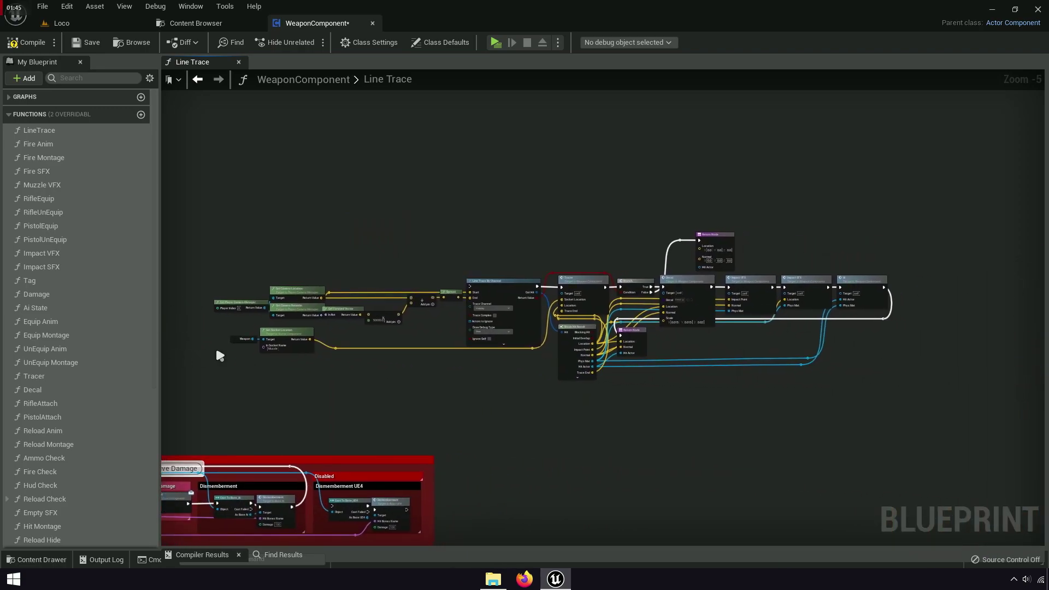
scroll(419, 380, up, 3)
drag(545, 175, 567, 253)
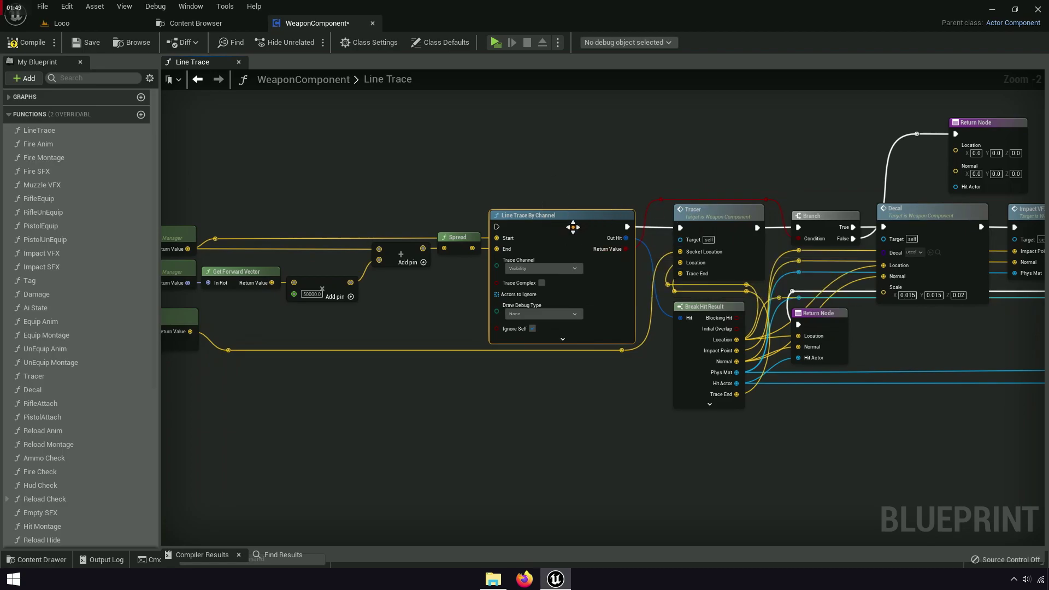
drag(459, 202, 521, 237)
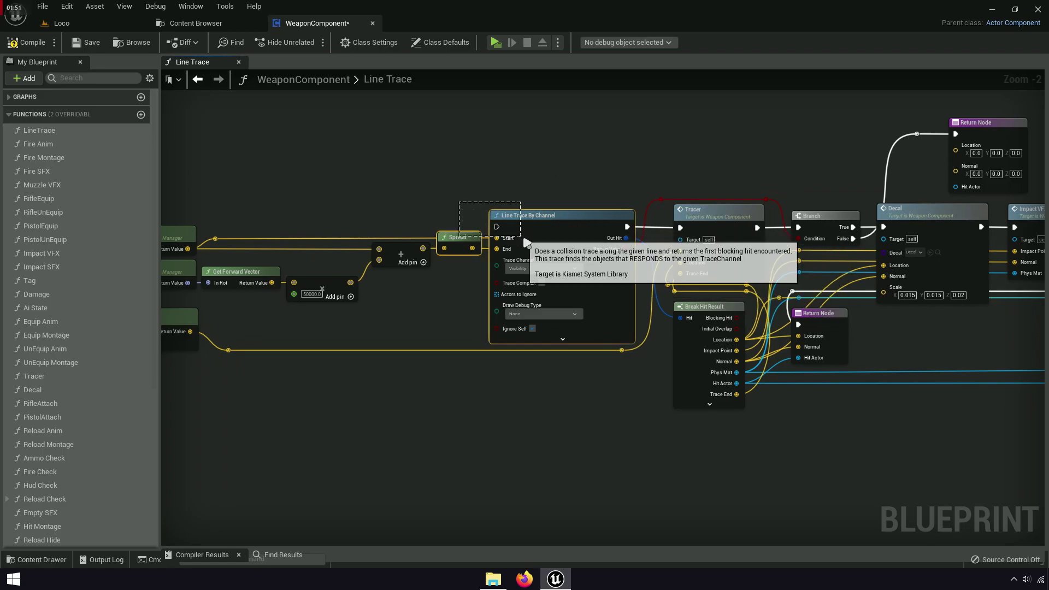
scroll(664, 342, up, 2)
scroll(556, 335, up, 2)
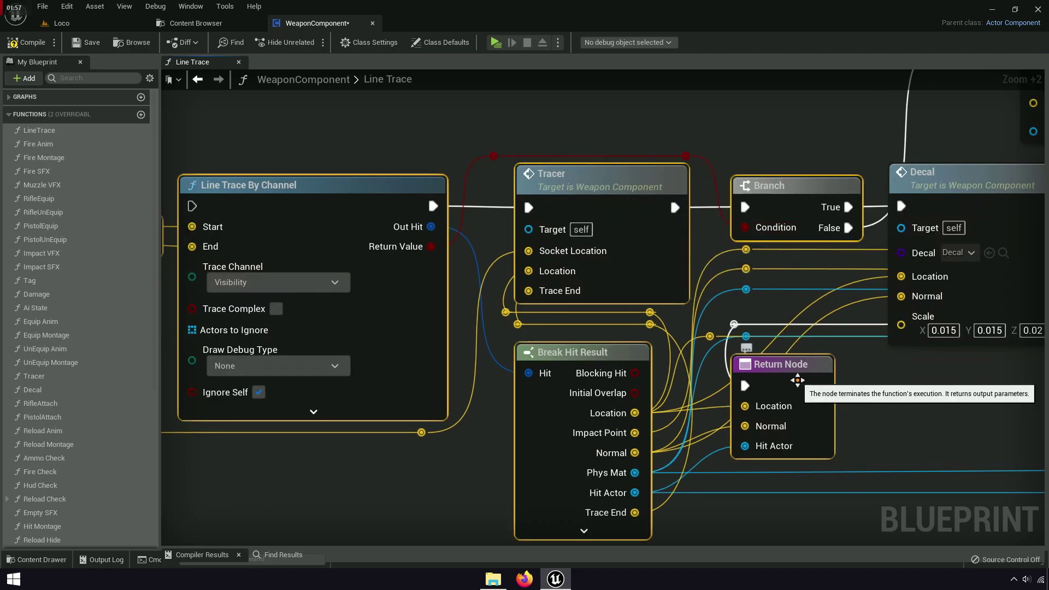
right_click(798, 380)
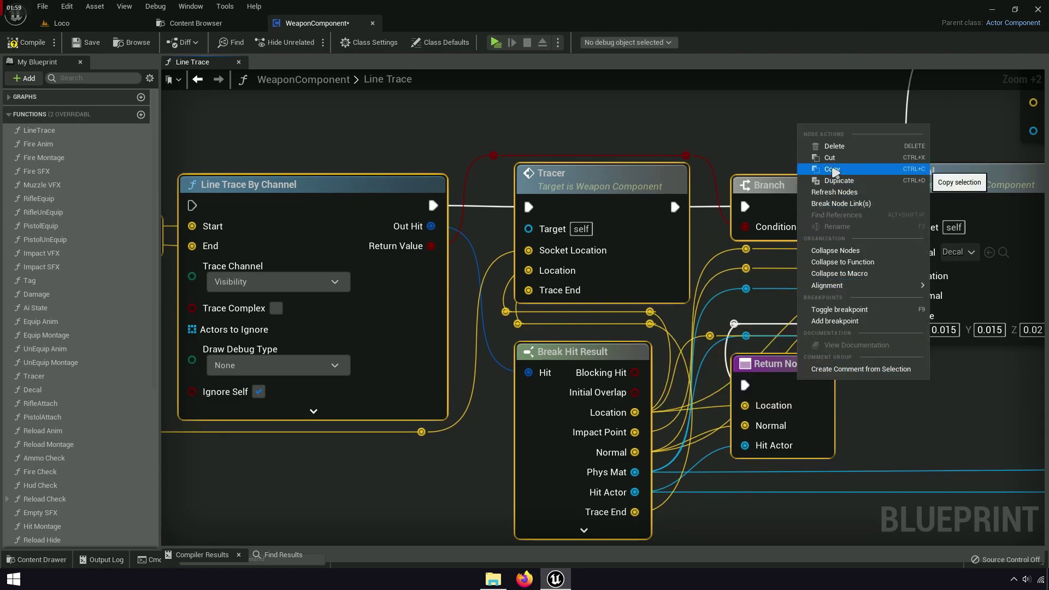
click(833, 170)
right_drag(317, 450, 738, 365)
scroll(687, 353, down, 6)
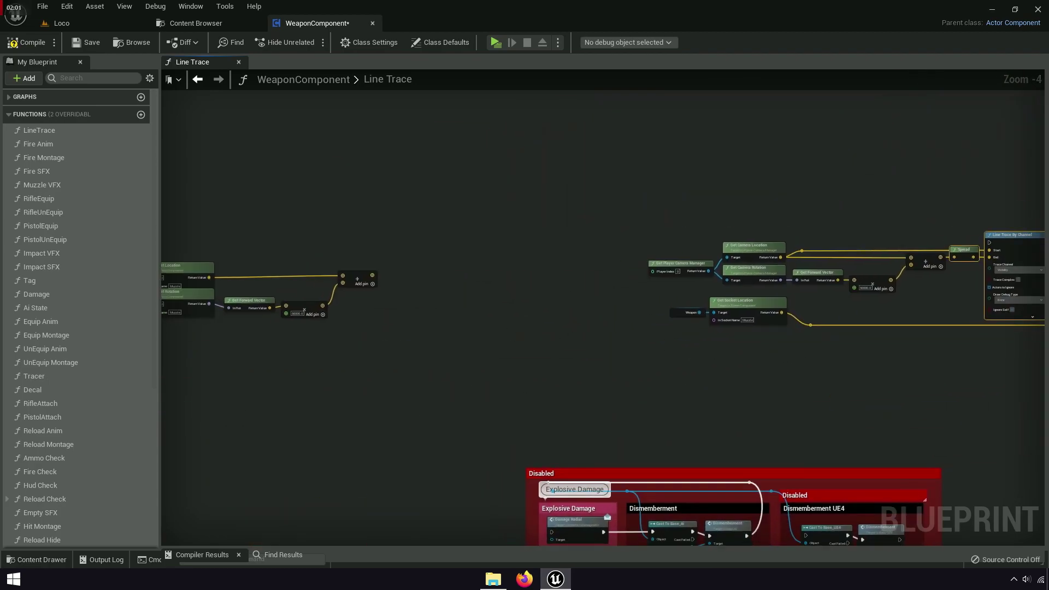
Position the pasted trace node group next to the muzzle socket nodes.
scroll(548, 219, up, 4)
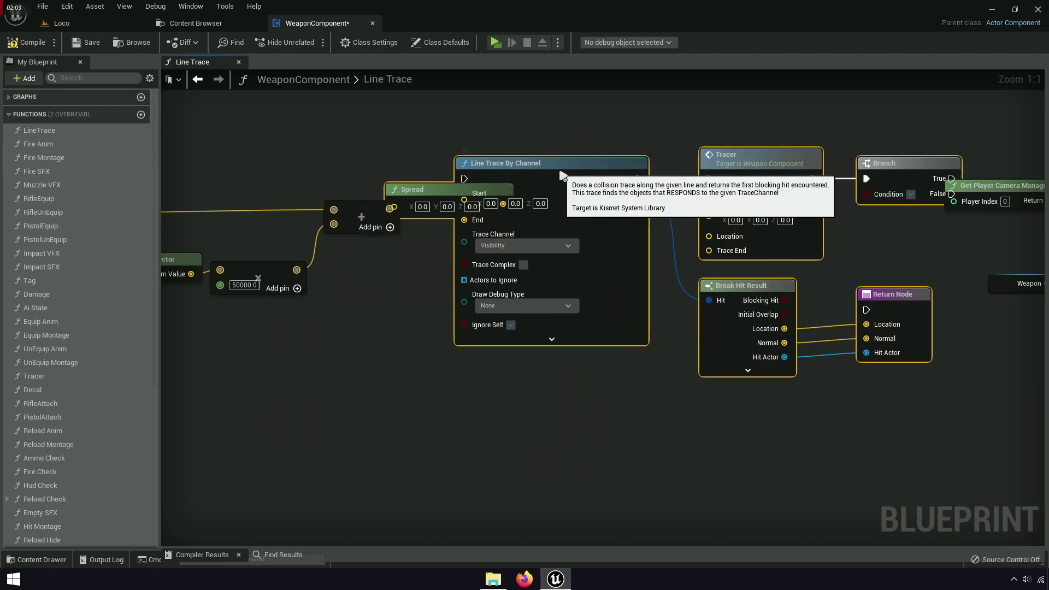
drag(563, 176, 499, 134)
scroll(581, 249, down, 2)
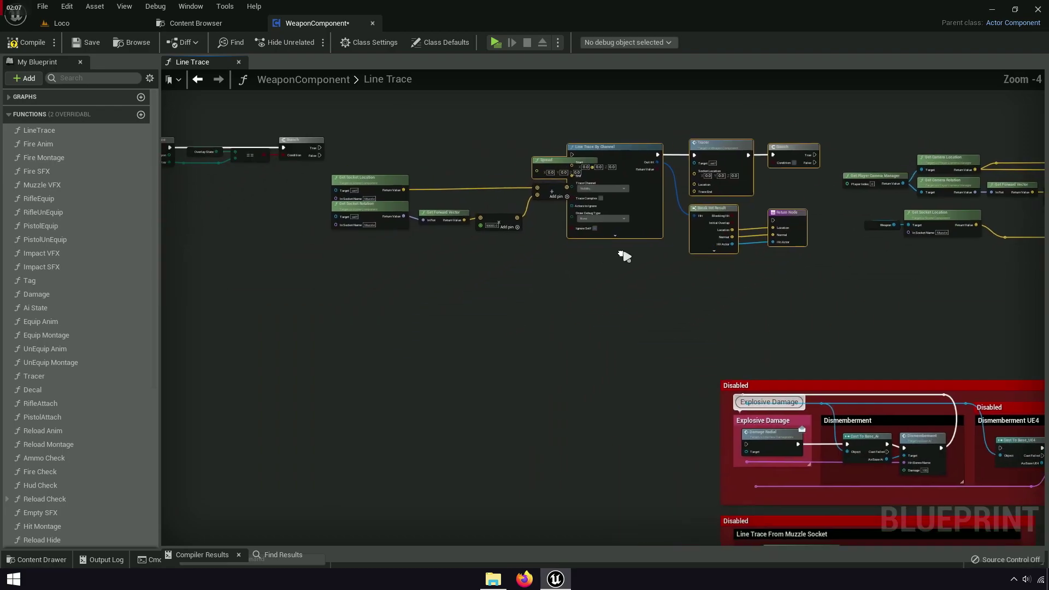
scroll(625, 253, up, 2)
drag(651, 299, 705, 322)
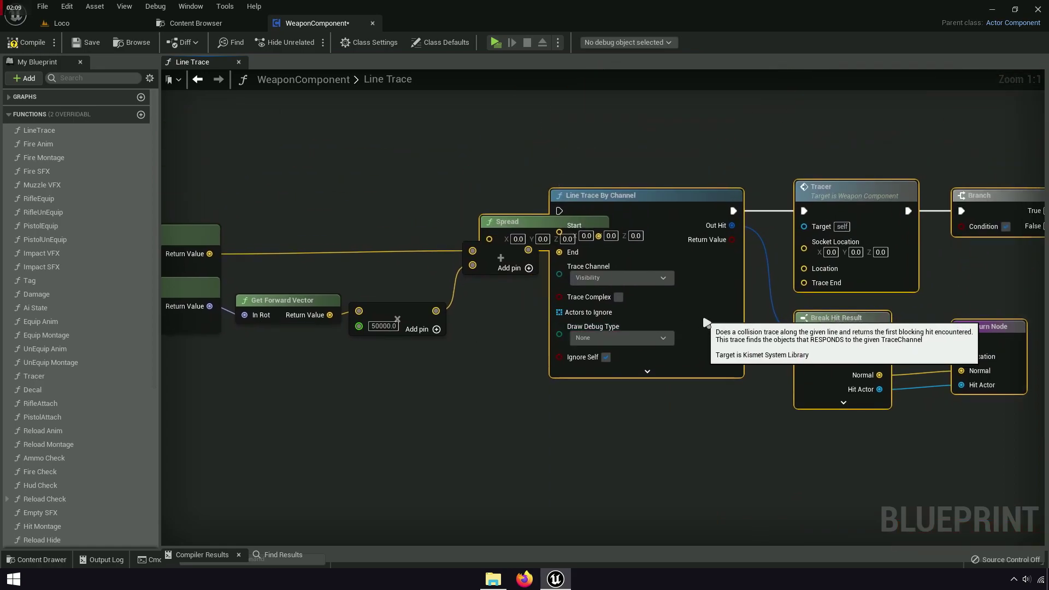
scroll(584, 313, up, 4)
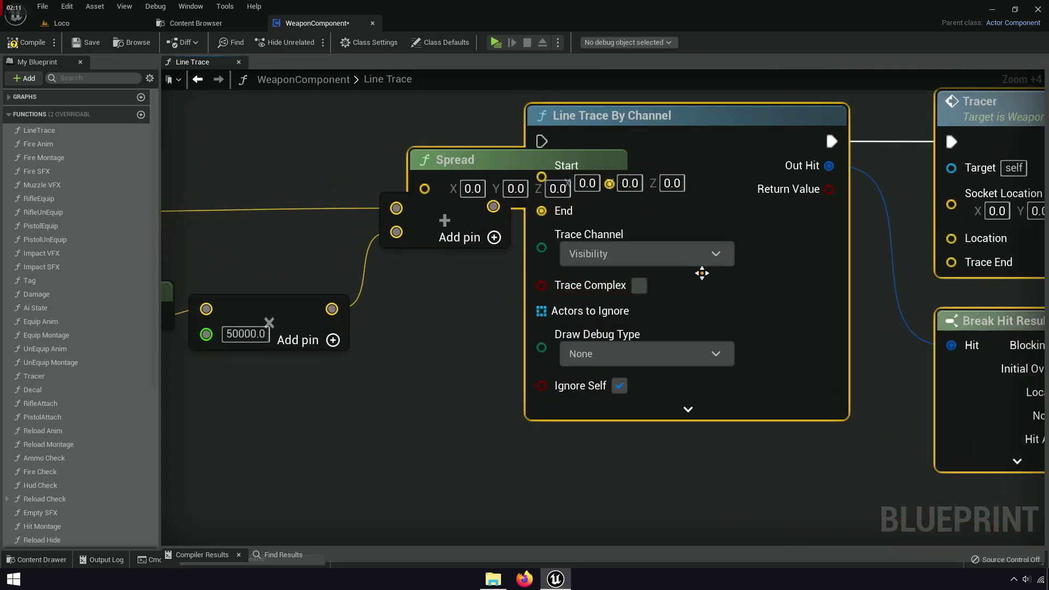
mouse_move(702, 274)
right_down()
mouse_move(188, 318)
mouse_move(843, 310)
right_up()
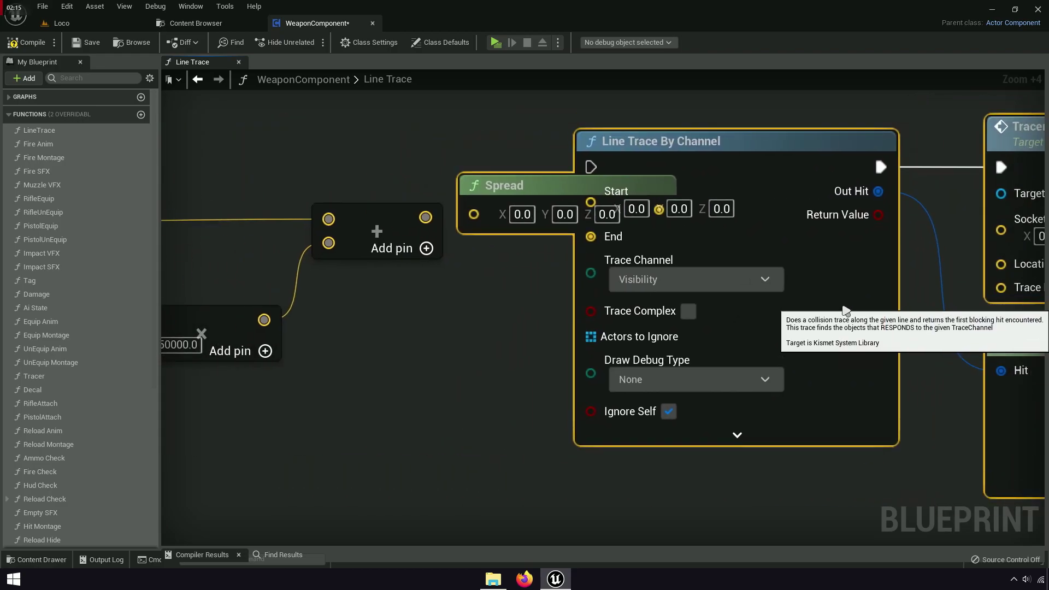
scroll(551, 301, up, 3)
right_drag(479, 279, 655, 261)
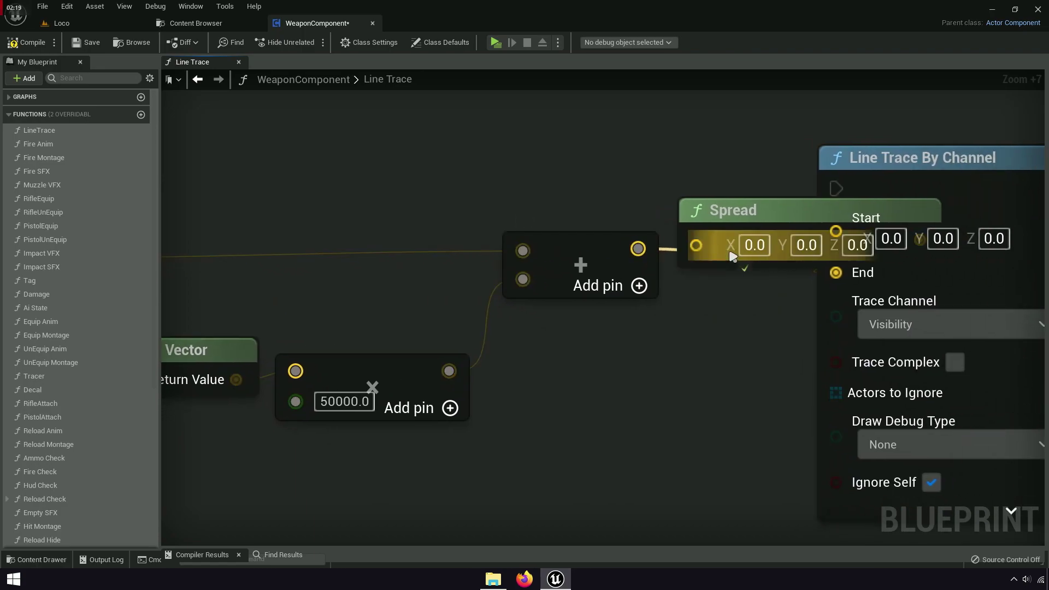
Wire the Add result into Spread and Get Socket Location into the trace Start.
drag(649, 255, 722, 248)
drag(837, 233, 867, 238)
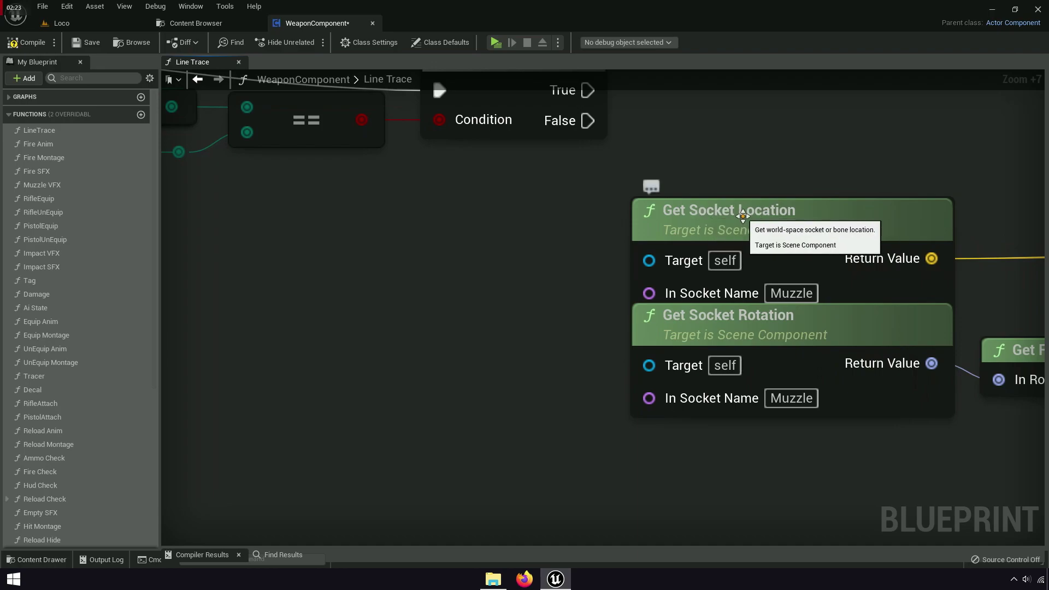
scroll(743, 216, down, 4)
right_drag(919, 258, 677, 265)
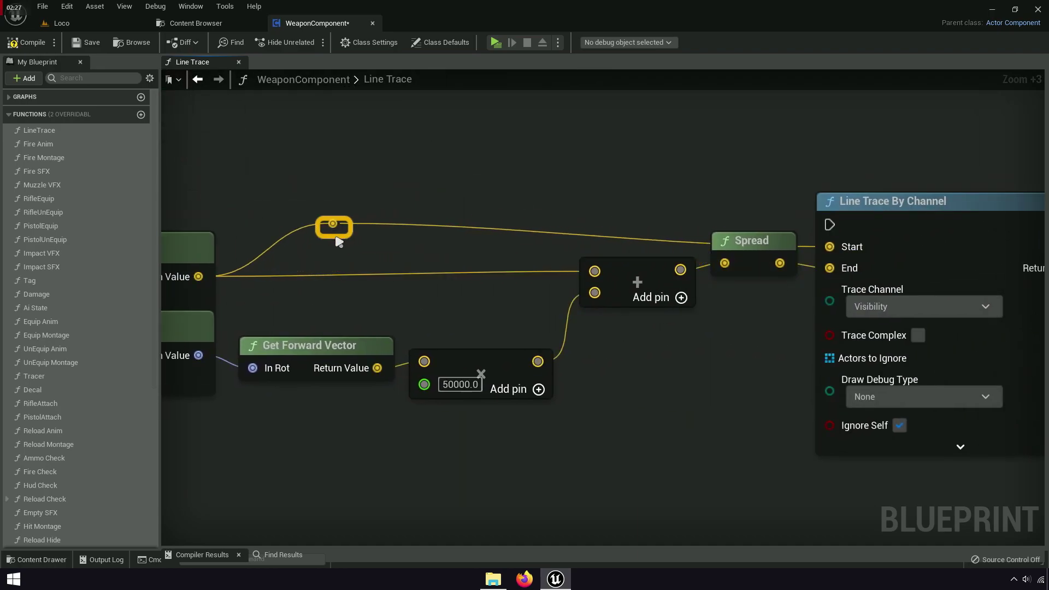
scroll(426, 318, down, 3)
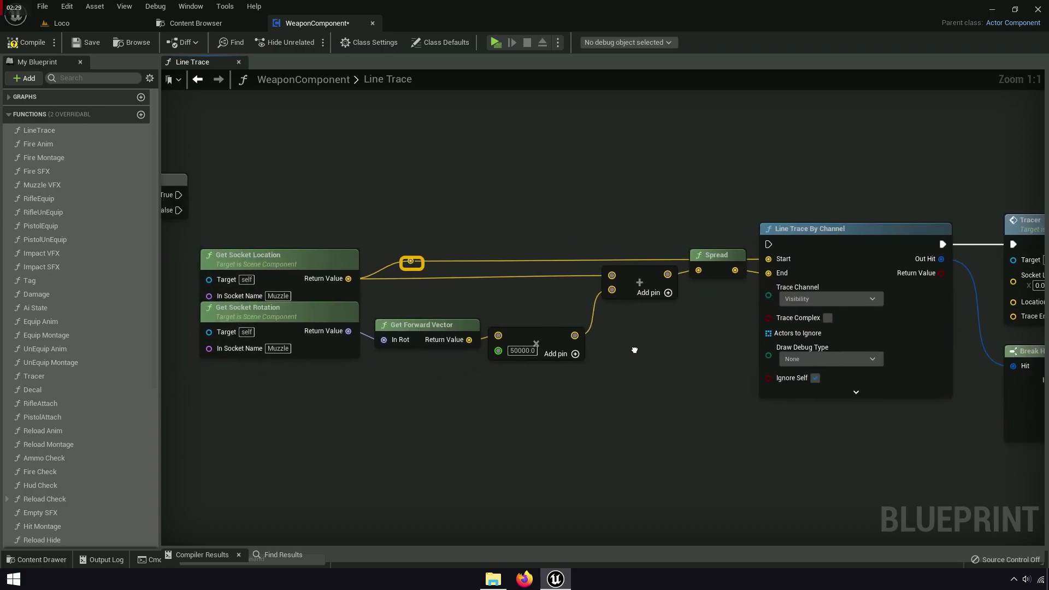
Add a Weapon variable getter ('getwea') next to the Get Socket Location and Rotation nodes.
right_drag(546, 375, 735, 345)
right_drag(450, 364, 642, 367)
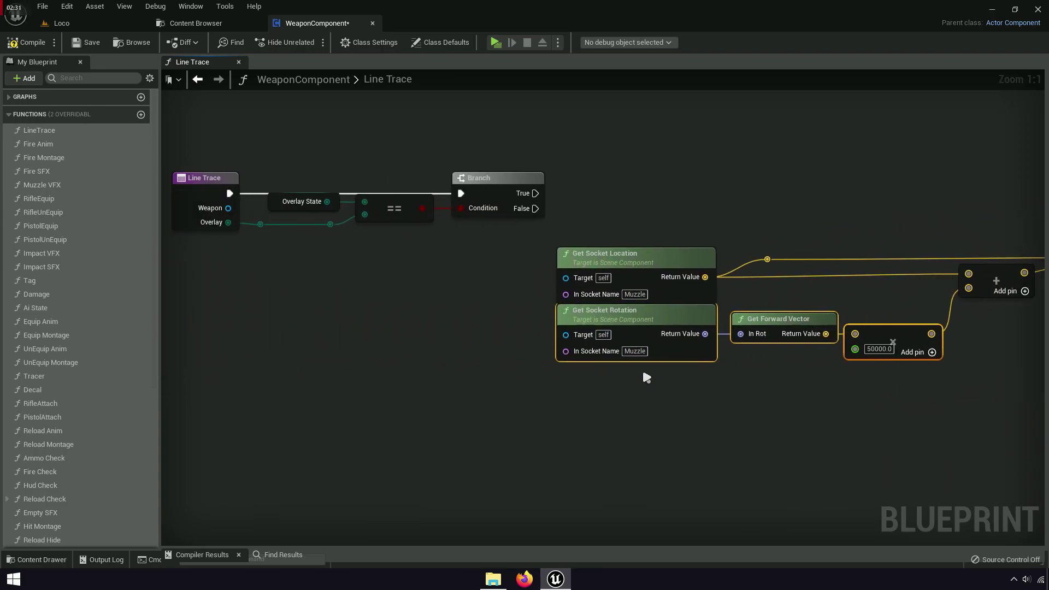
scroll(642, 368, up, 4)
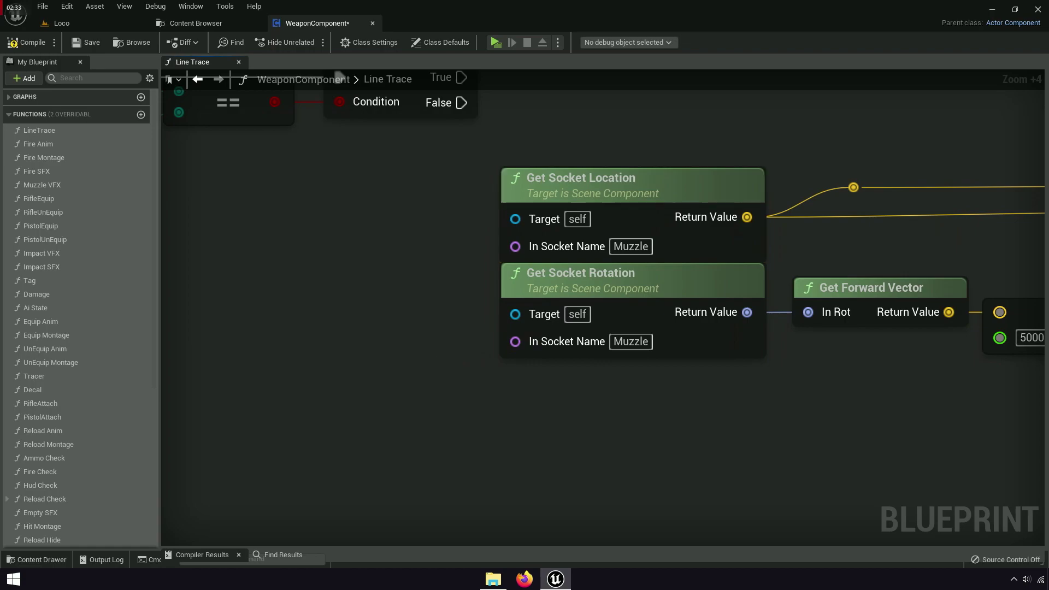
right_drag(498, 319, 682, 358)
scroll(681, 358, up, 3)
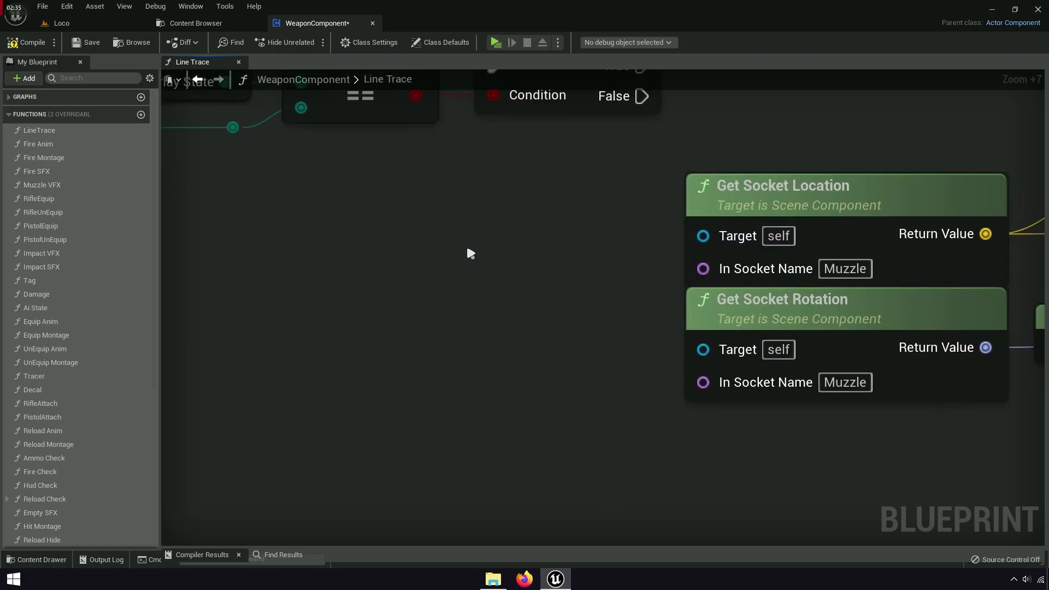
right_click(470, 253)
text(getwea)
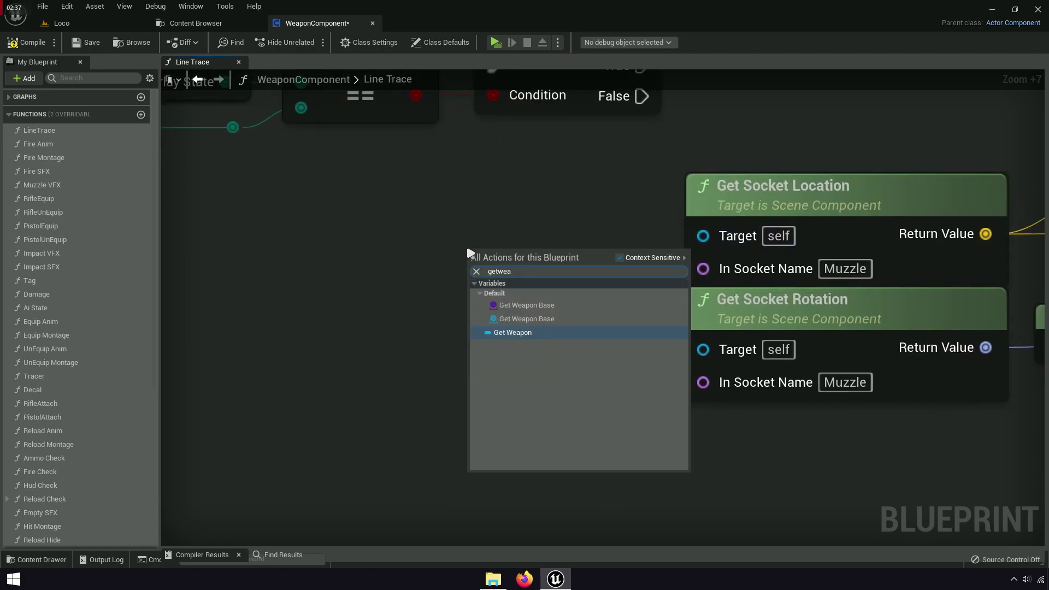
click(519, 333)
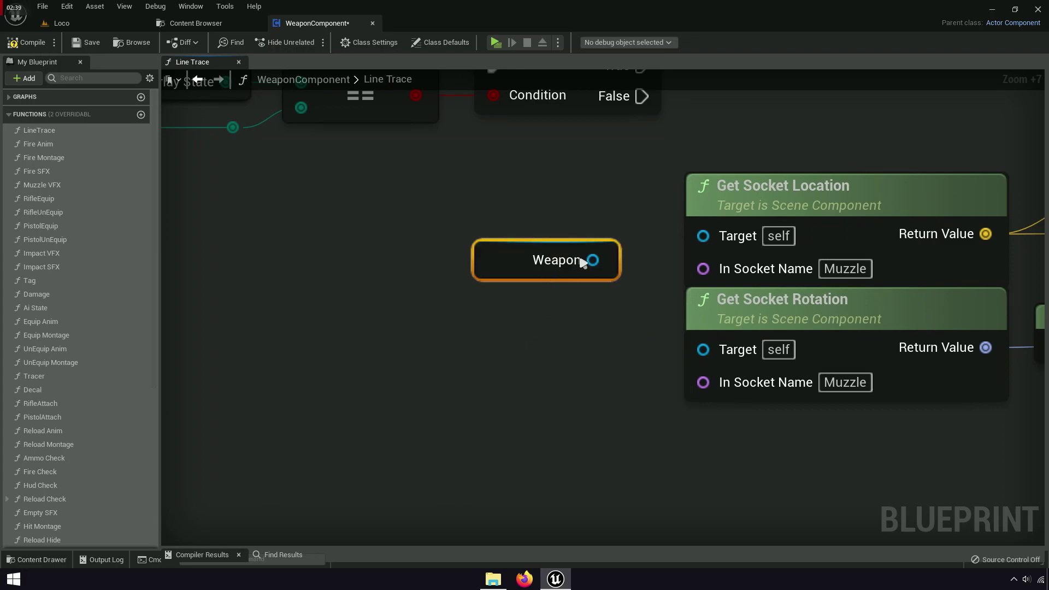
Connect one Weapon getter to both Get Socket Targets, deleting the duplicate copy.
drag(593, 260, 701, 230)
drag(525, 257, 559, 244)
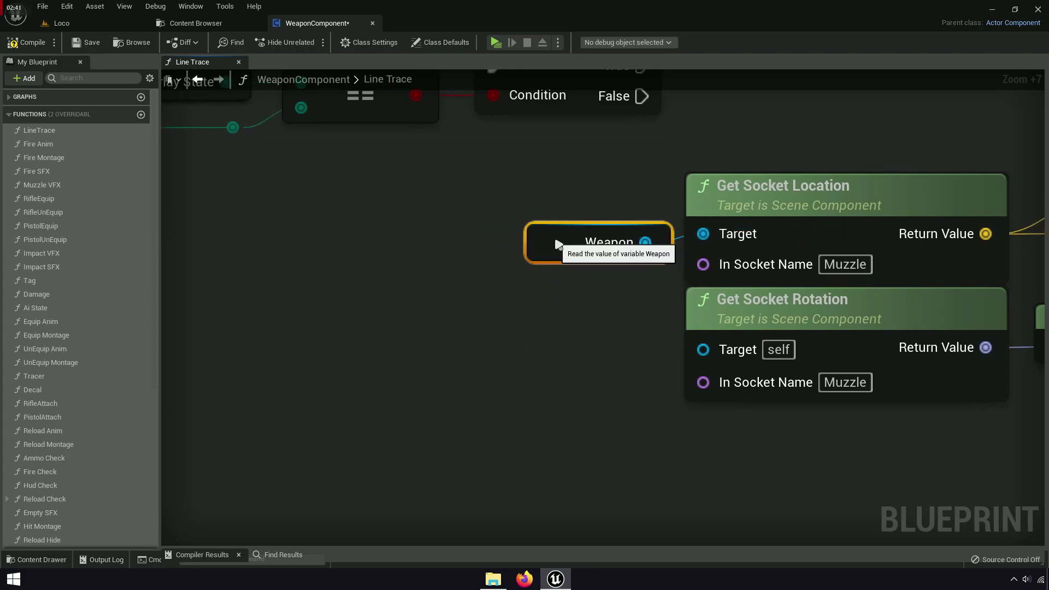
key(ctrl+c)
key(ctrl+v)
drag(604, 365, 704, 350)
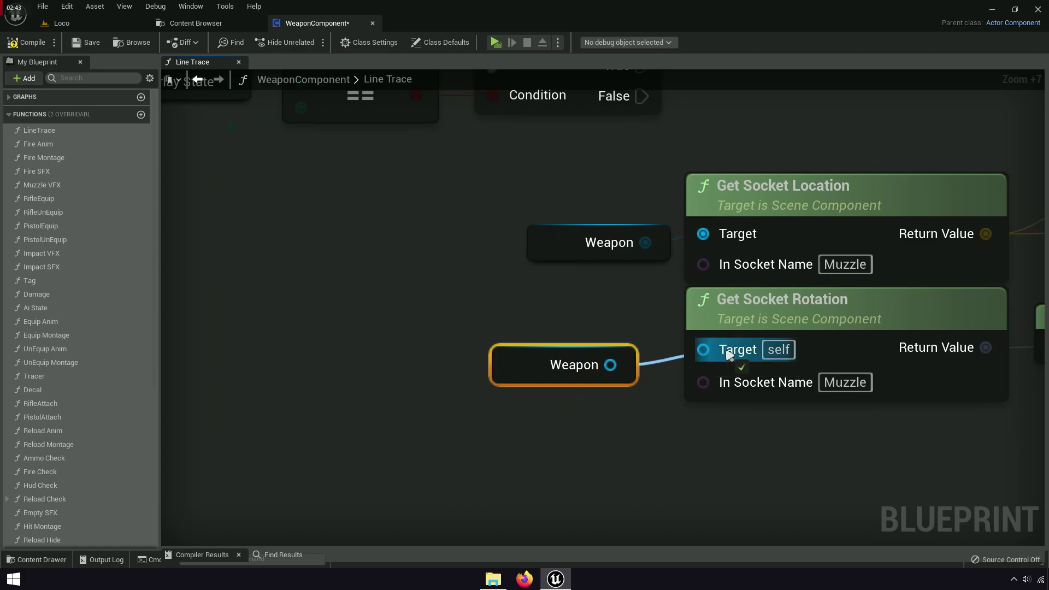
drag(523, 374, 555, 356)
drag(645, 243, 702, 350)
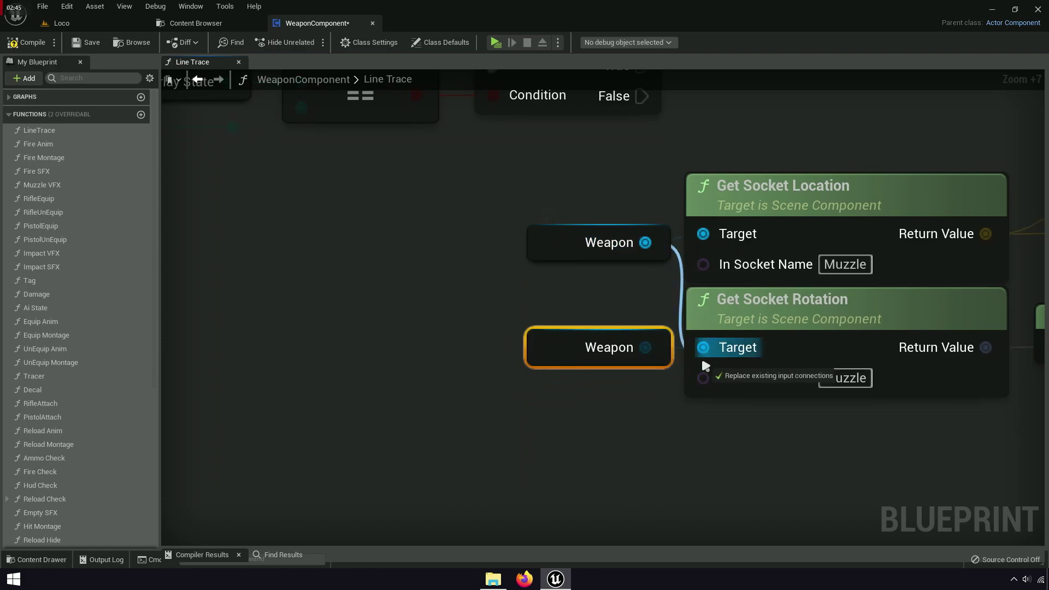
key(Delete)
drag(564, 258, 530, 310)
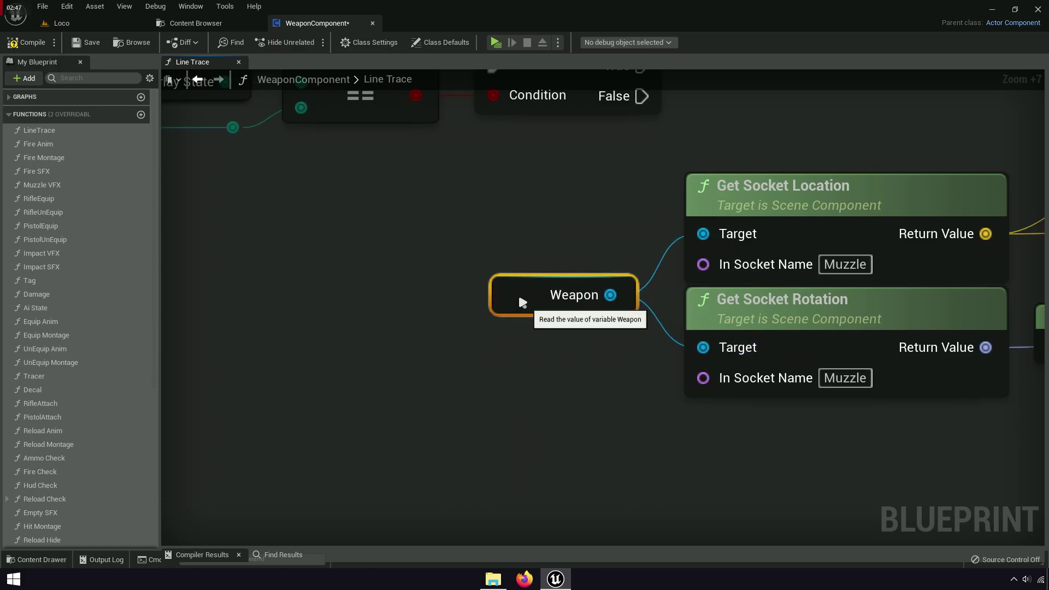
scroll(522, 302, down, 6)
mouse_move(497, 440)
right_down()
mouse_move(266, 465)
mouse_move(262, 450)
right_up()
Straighten the Add and Spread wires and connect Branch False to the new line trace.
drag(711, 293, 846, 306)
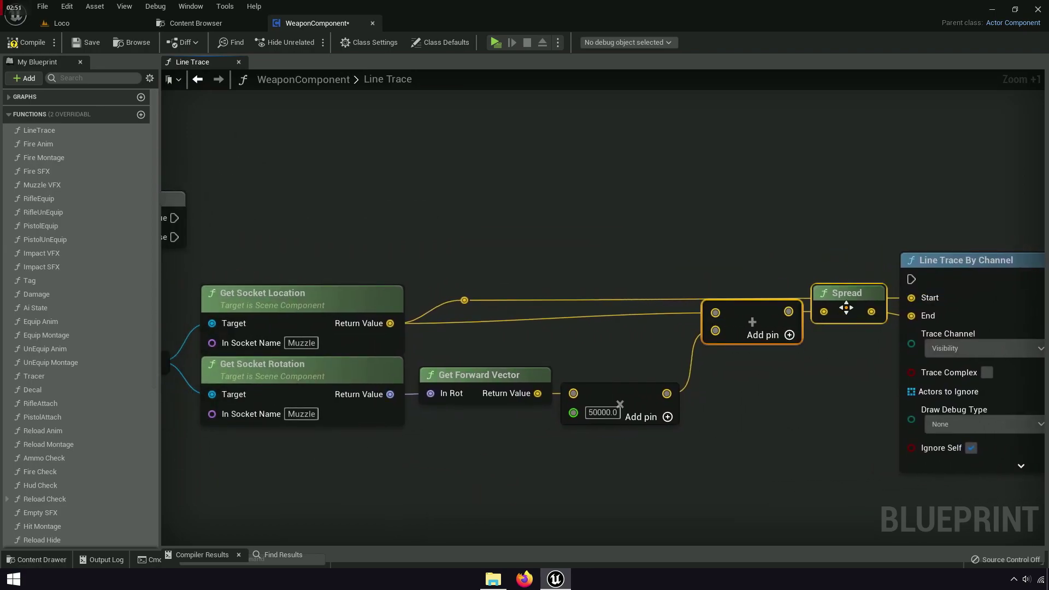
key(q)
click(853, 370)
drag(911, 281, 779, 240)
Move the entry, Overlay State check and Branch nodes further left.
scroll(787, 286, down, 4)
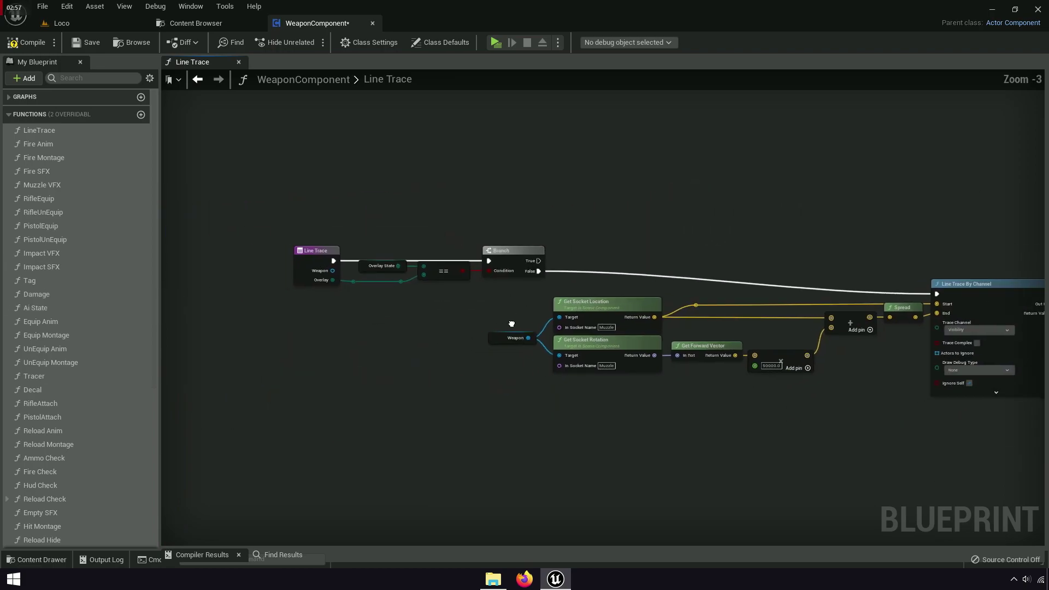
right_drag(787, 285, 554, 333)
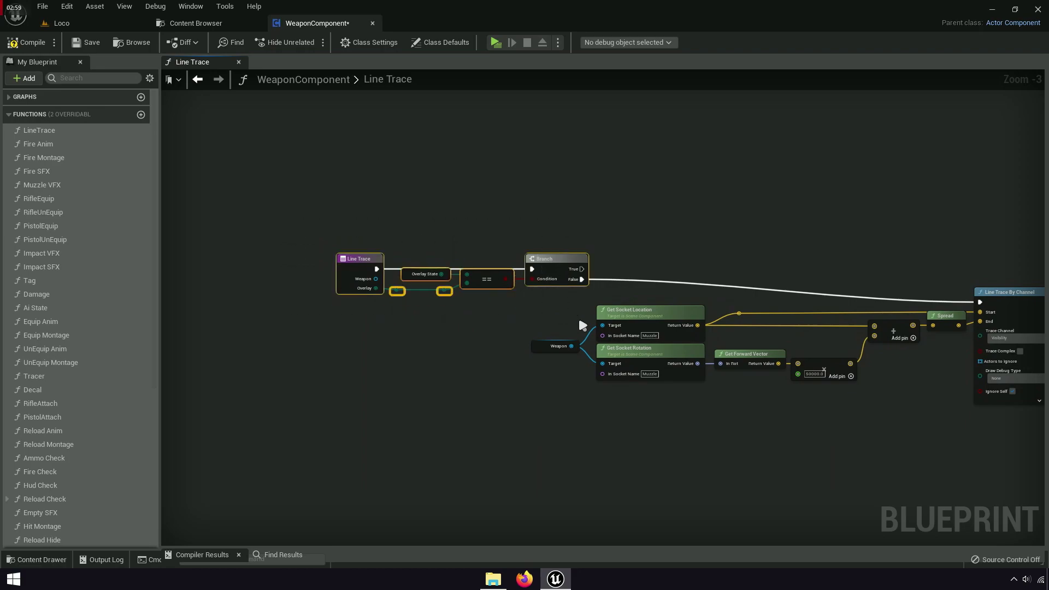
scroll(528, 387, down, 3)
right_drag(515, 386, 599, 347)
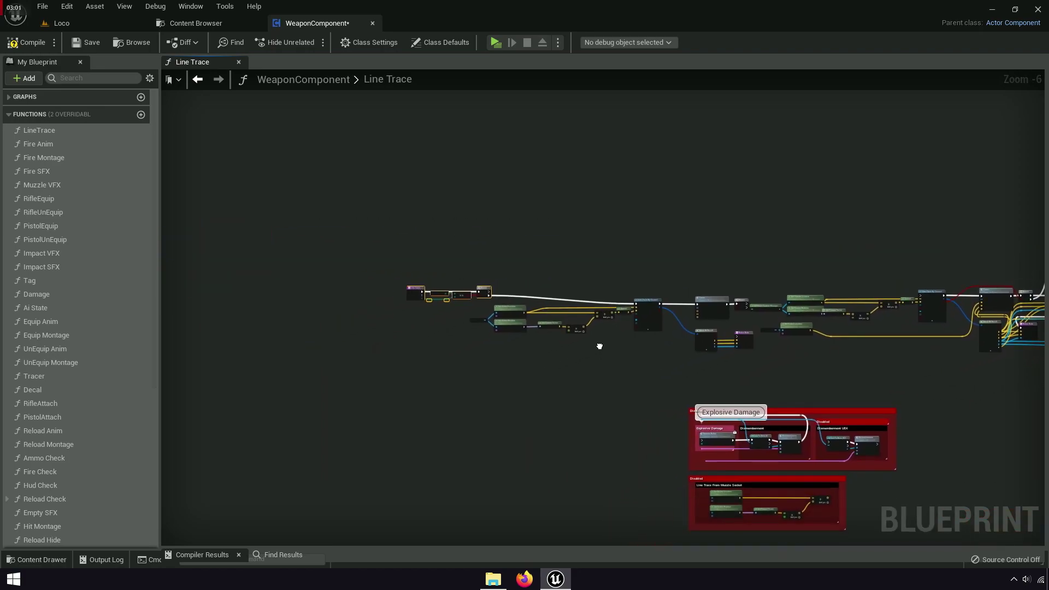
scroll(510, 337, up, 1)
scroll(510, 336, up, 1)
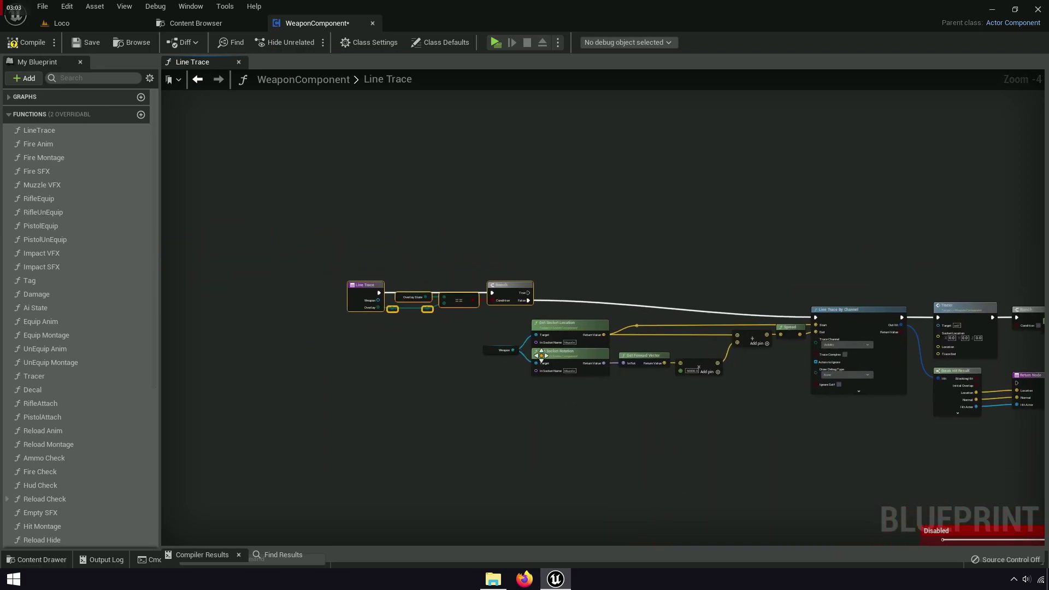
drag(541, 356, 539, 349)
mouse_move(499, 295)
mouse_down()
mouse_move(753, 429)
mouse_move(429, 416)
mouse_up()
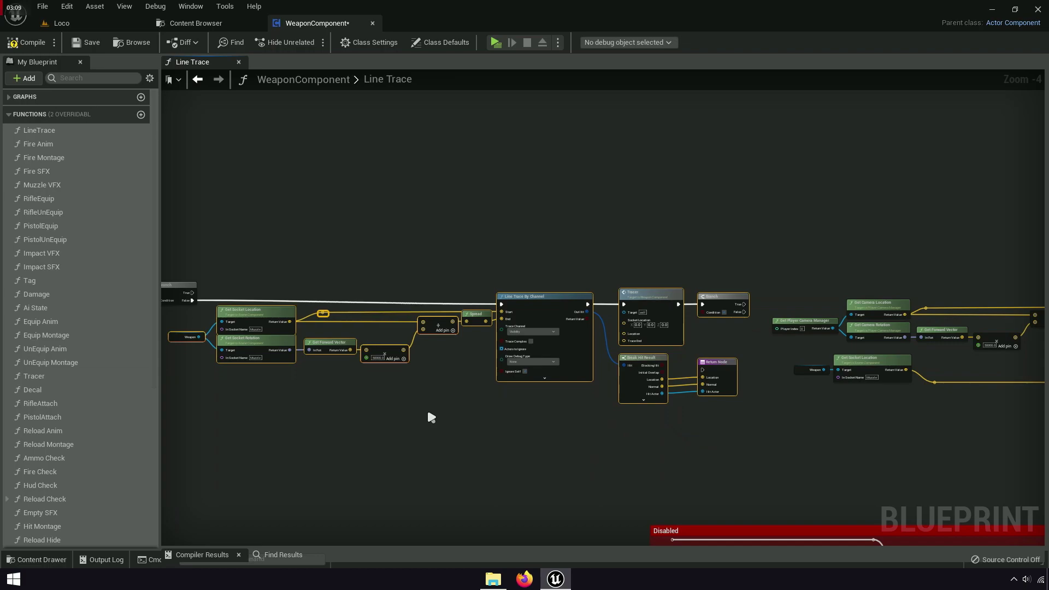
Shift the right-hand node group further right to make room.
scroll(525, 411, up, 3)
right_drag(520, 411, 513, 436)
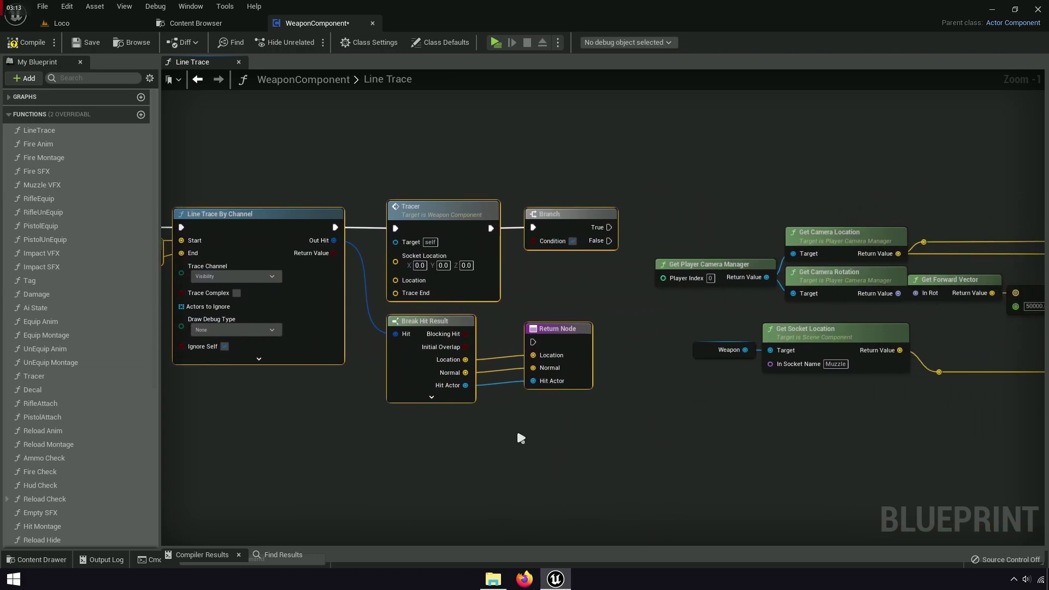
scroll(533, 281, up, 4)
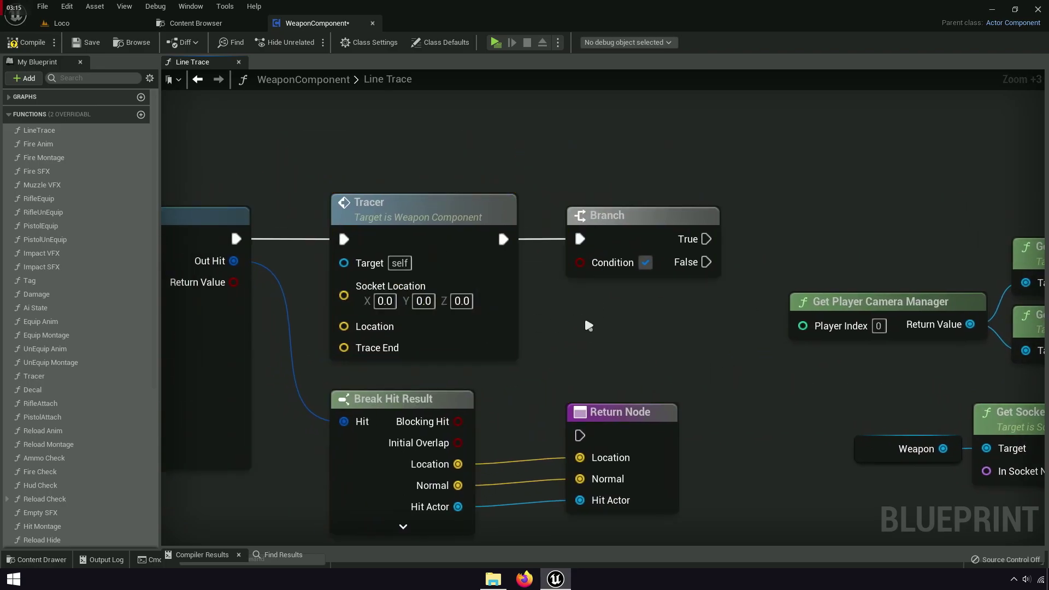
right_drag(585, 315, 816, 291)
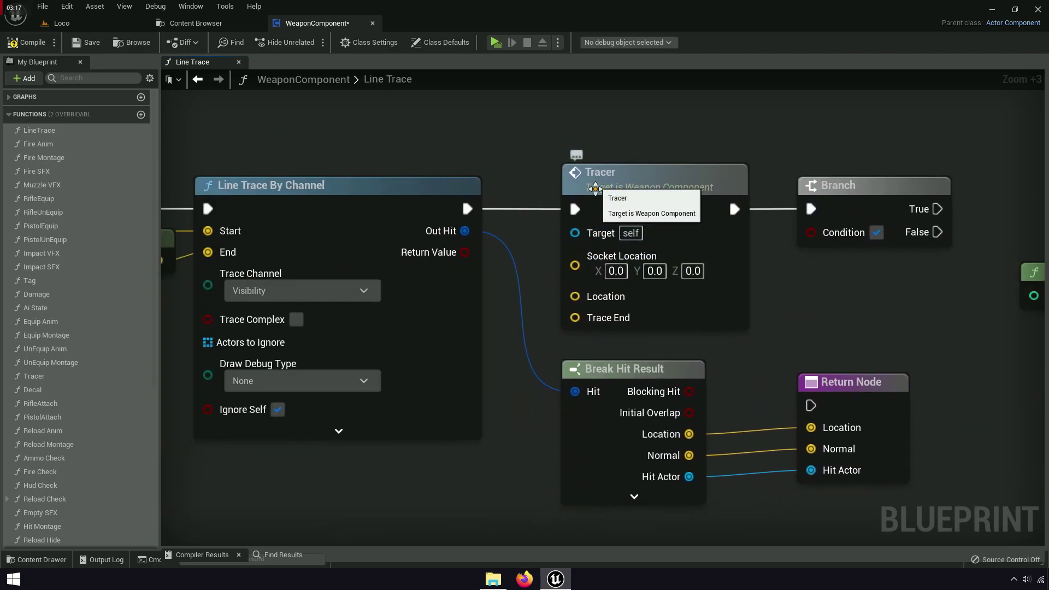
right_drag(580, 264, 536, 200)
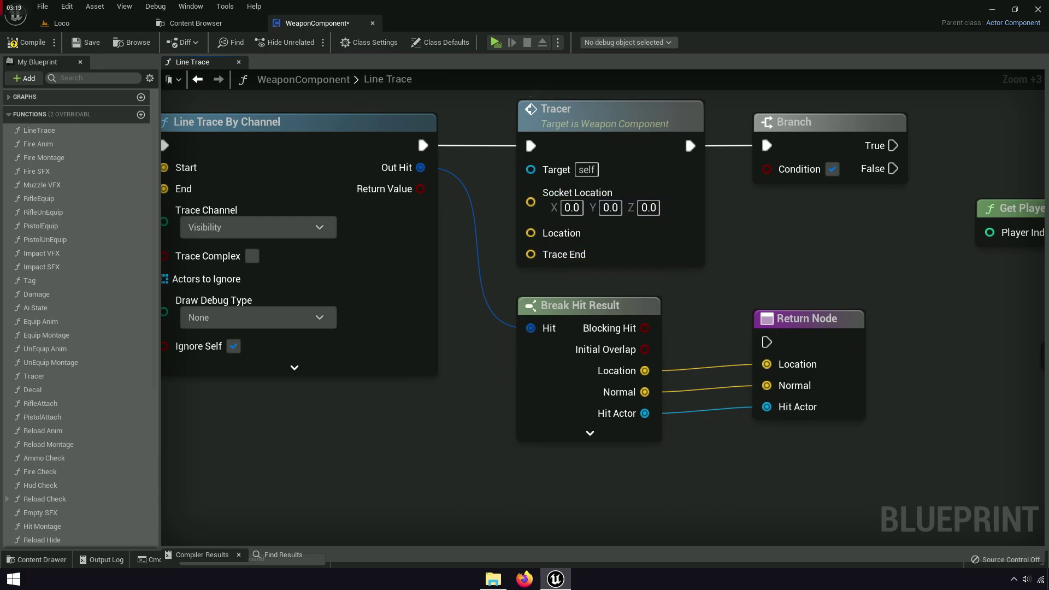
scroll(410, 292, down, 6)
scroll(556, 342, down, 1)
right_drag(557, 342, 310, 343)
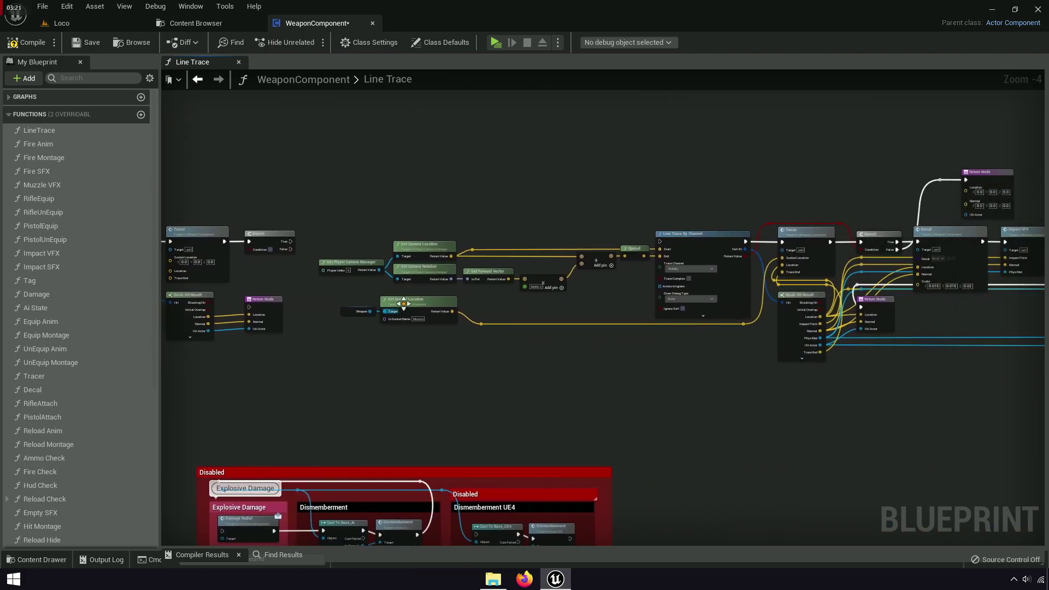
scroll(311, 301, down, 3)
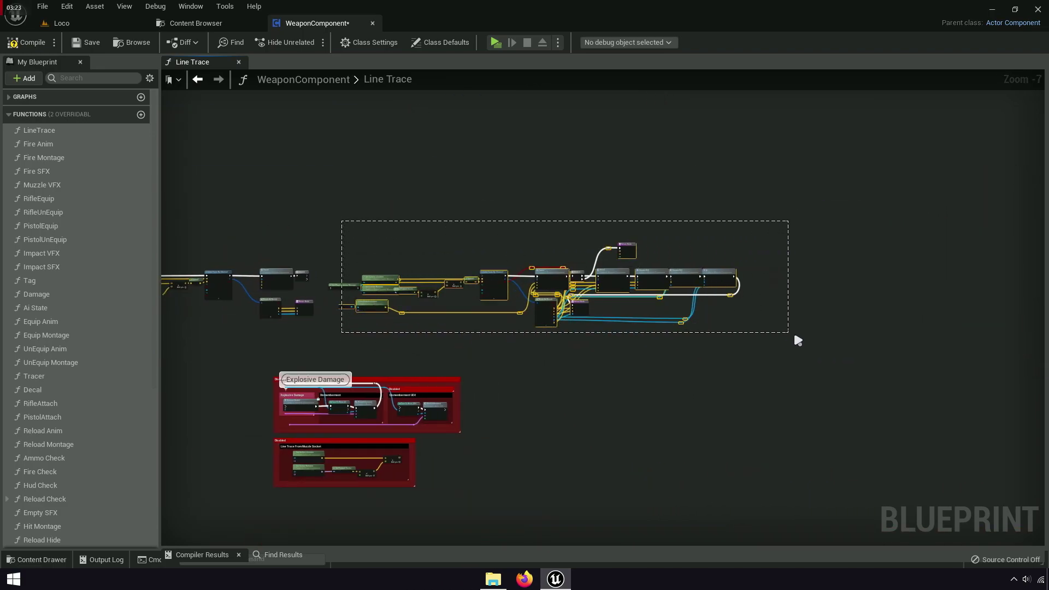
drag(795, 336, 795, 337)
drag(355, 310, 424, 310)
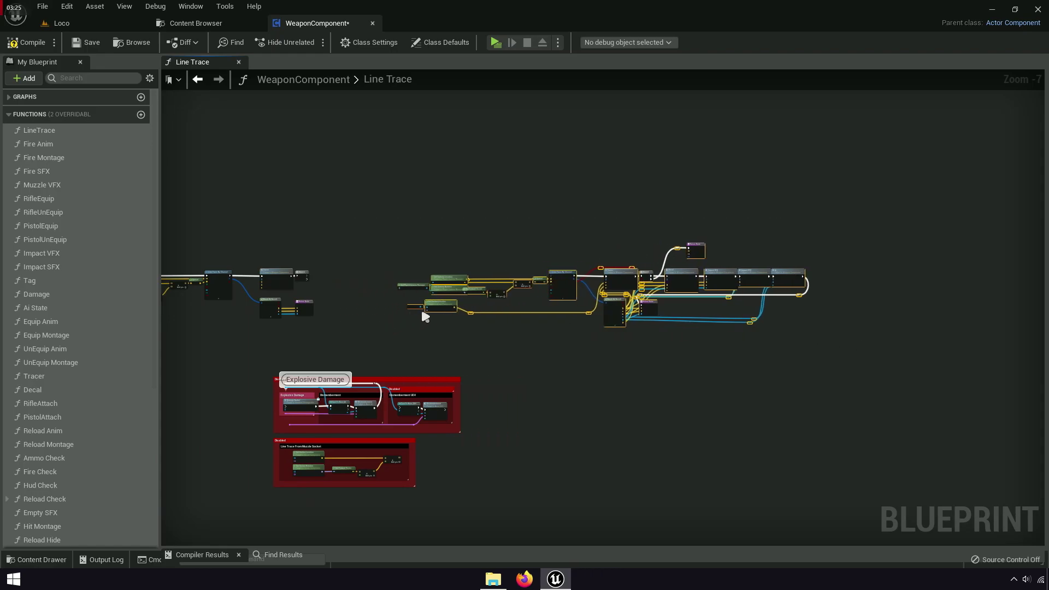
Push the Tracer and Branch nodes further right.
scroll(425, 316, up, 5)
right_drag(399, 355, 837, 379)
right_drag(452, 347, 557, 347)
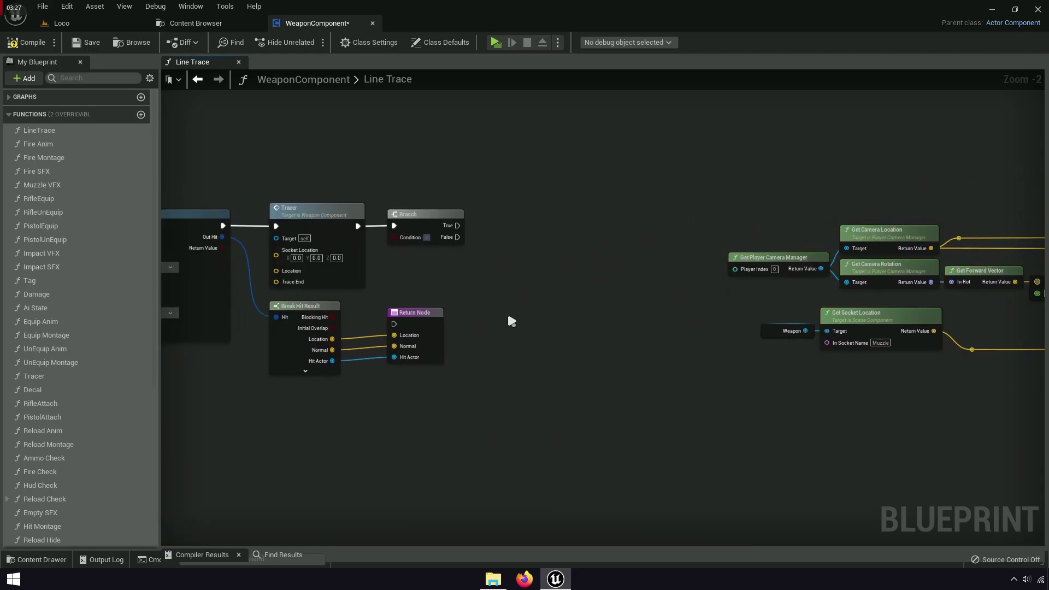
scroll(460, 290, up, 3)
right_drag(460, 280, 727, 305)
drag(521, 126, 629, 197)
drag(543, 271, 844, 271)
scroll(504, 265, down, 2)
right_drag(164, 306, 789, 313)
Copy the Weapon and Get Socket Location nodes and paste them just before Tracer.
click(495, 236)
scroll(495, 236, up, 5)
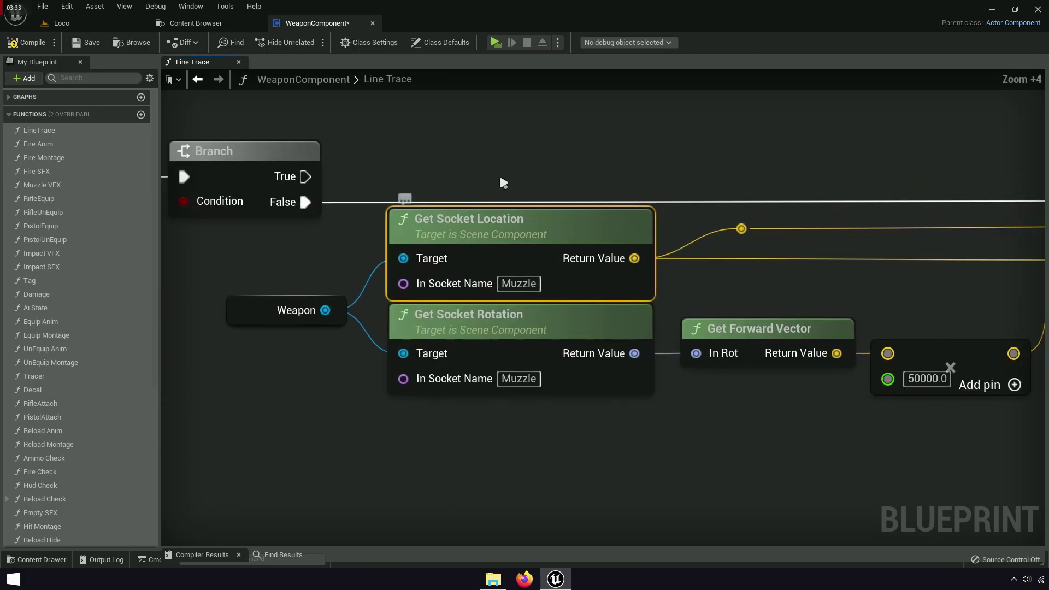
right_click(528, 210)
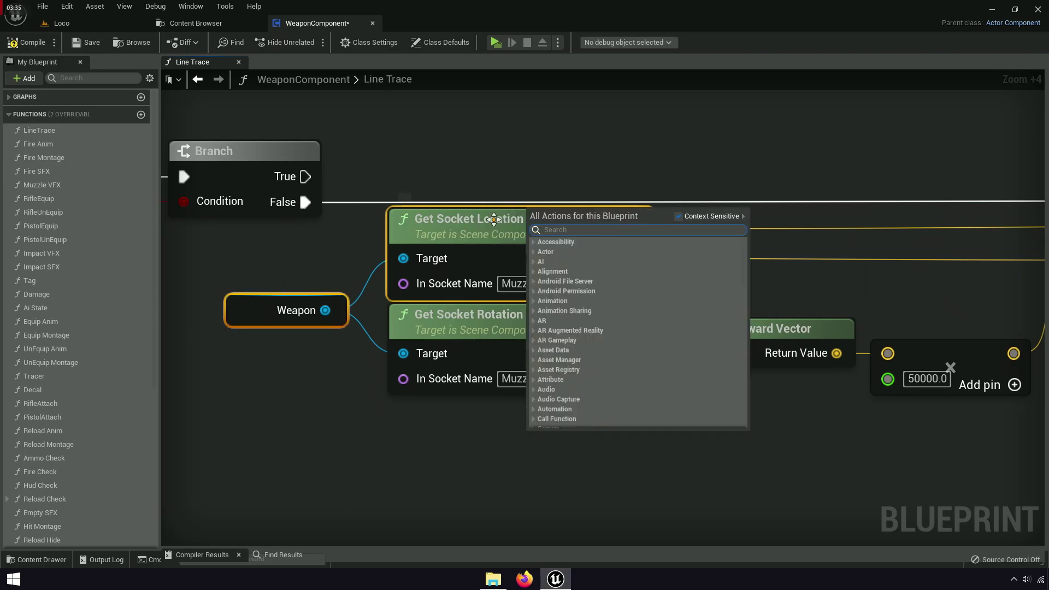
right_click(477, 222)
click(511, 267)
scroll(512, 269, down, 3)
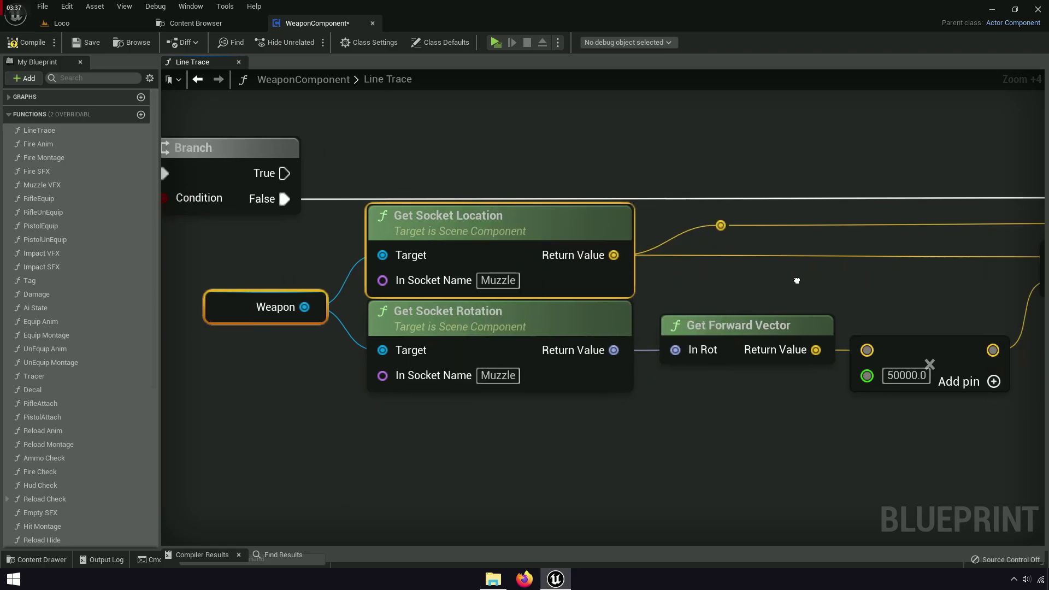
right_drag(1028, 284, 553, 277)
right_drag(940, 263, 477, 241)
drag(628, 206, 627, 244)
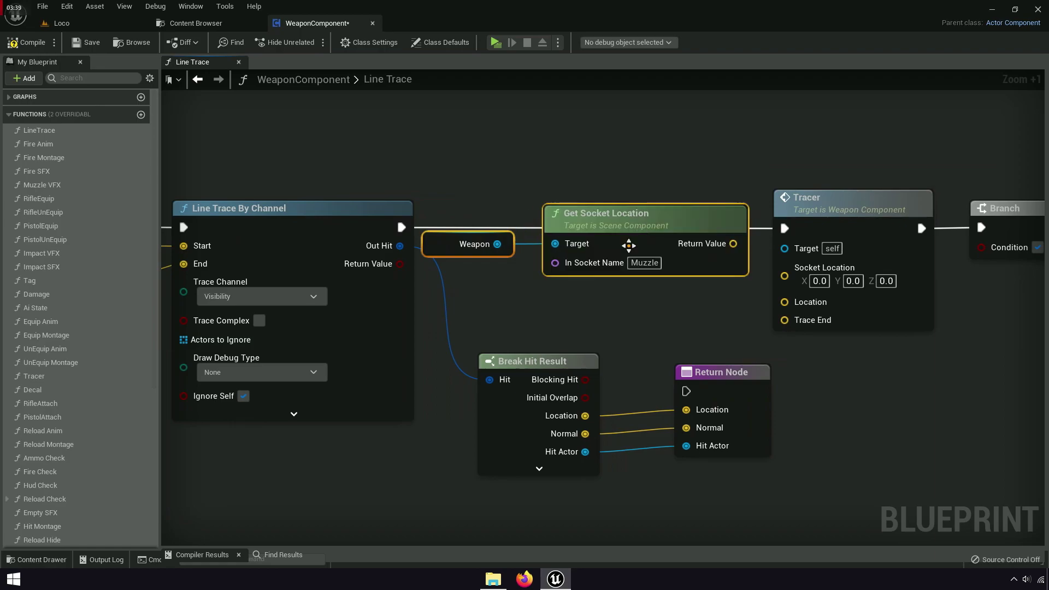
click(612, 290)
scroll(612, 295, up, 4)
click(617, 273)
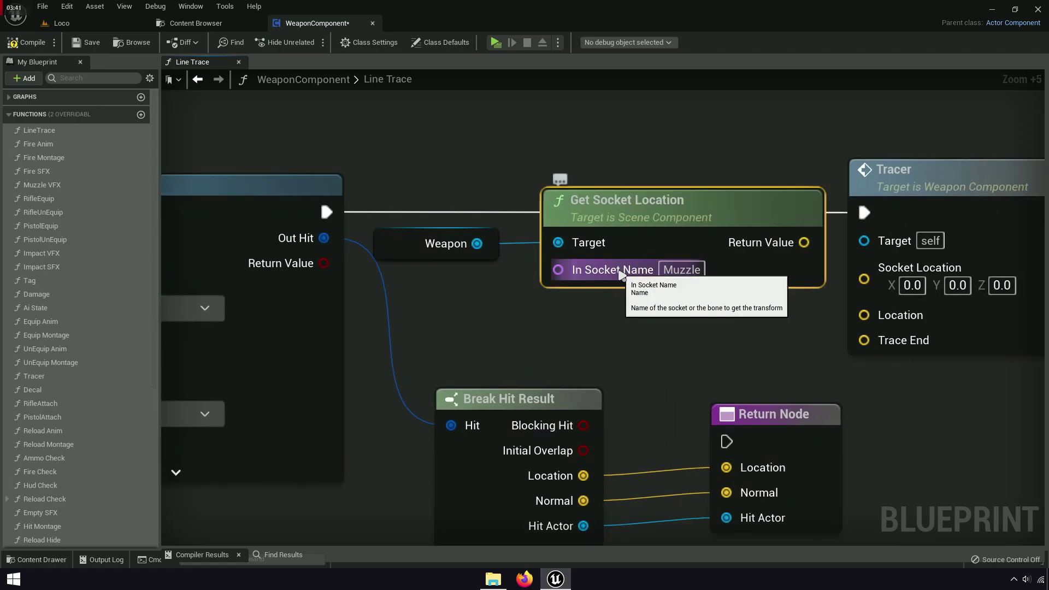
drag(596, 276, 565, 277)
Wire the muzzle socket location into Tracer's Socket Location and straighten the wires.
click(635, 321)
right_drag(634, 321, 583, 293)
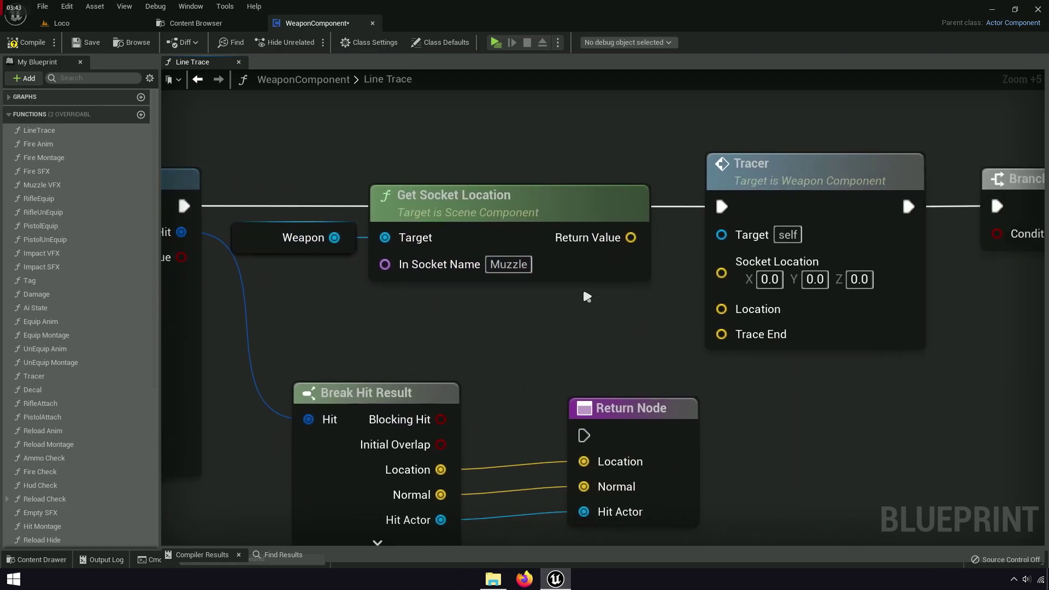
scroll(632, 229, up, 2)
drag(638, 230, 745, 261)
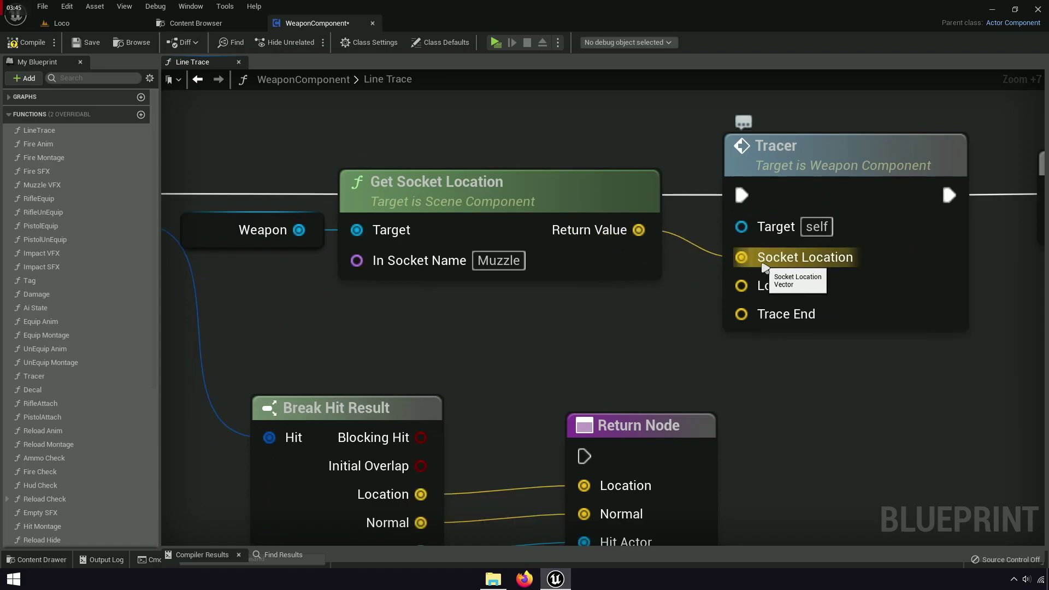
scroll(618, 302, down, 2)
drag(532, 320, 284, 245)
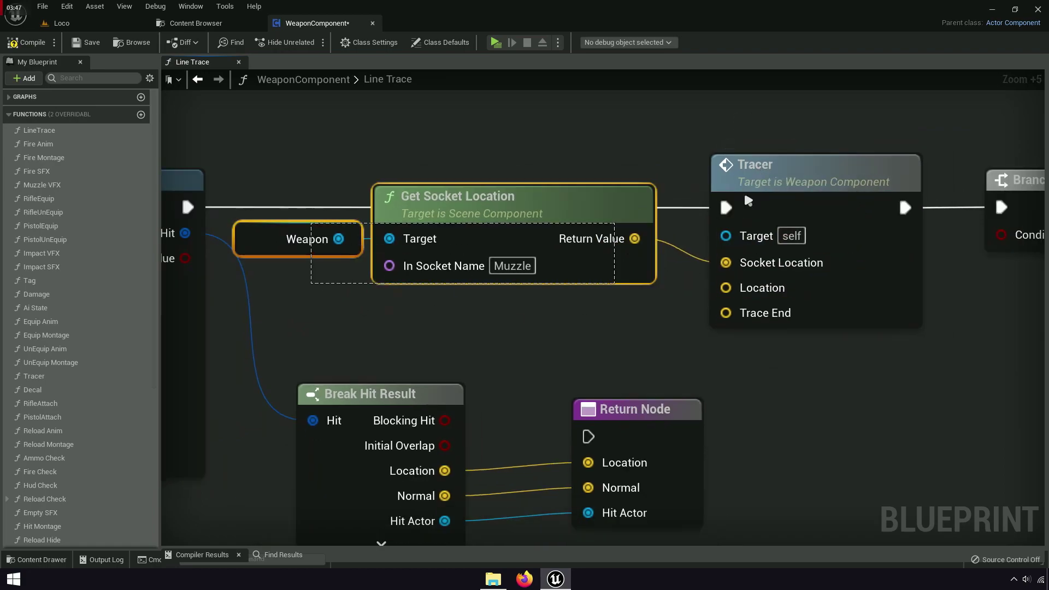
shift+click(804, 180)
key(q)
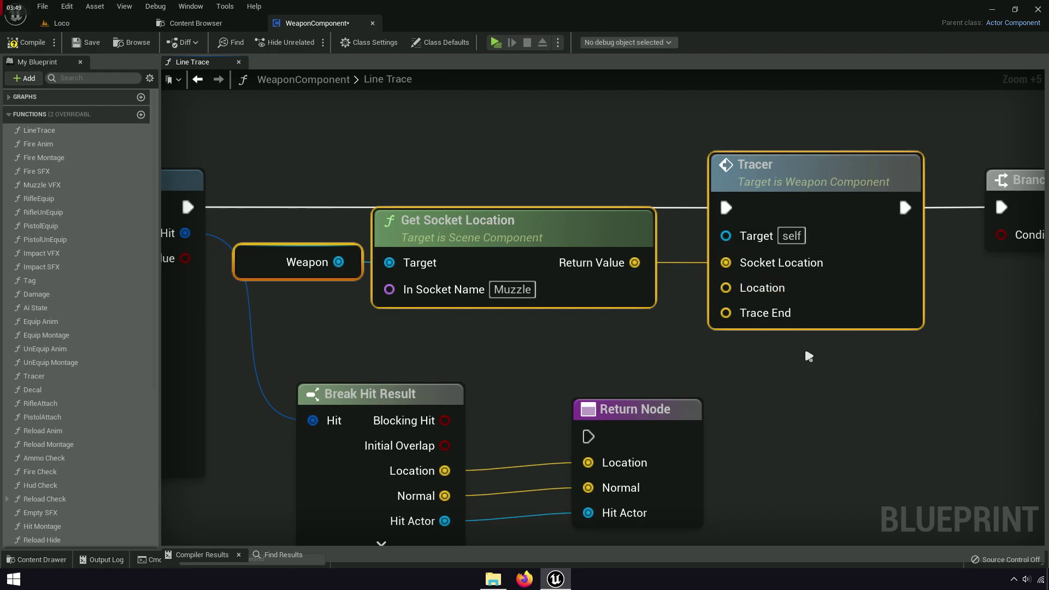
click(791, 336)
drag(800, 311, 769, 311)
Connect Break Hit Result's Location and Trace End outputs into Tracer's matching inputs.
right_drag(768, 312, 764, 216)
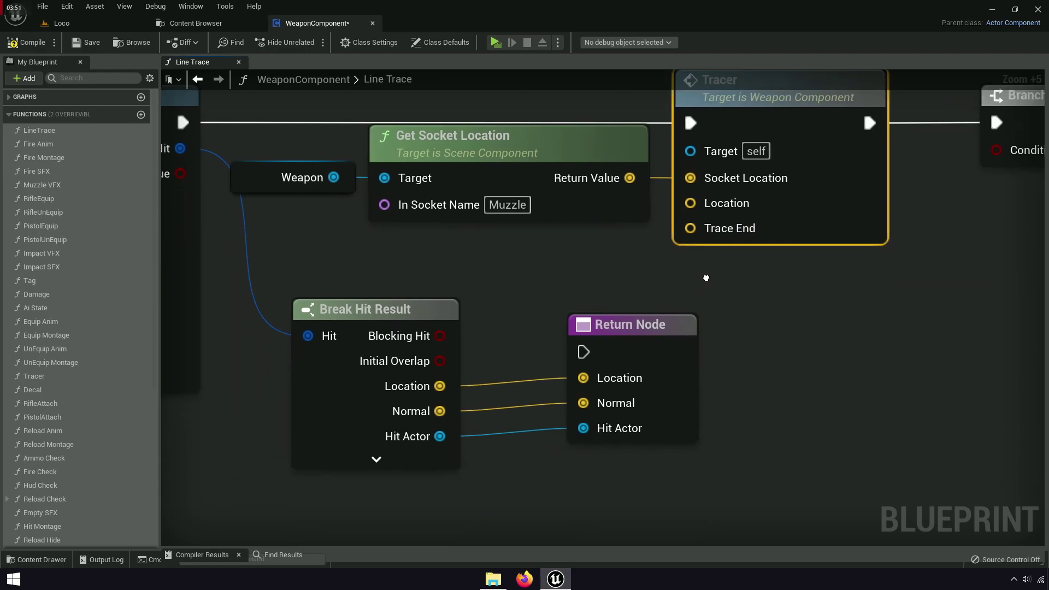
drag(706, 198, 432, 379)
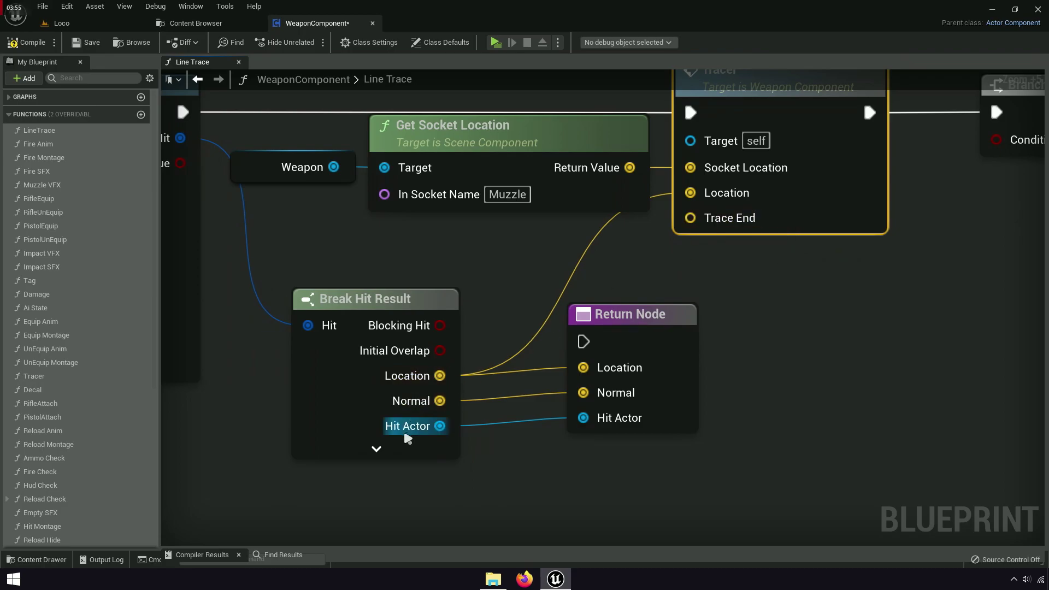
click(377, 449)
right_drag(523, 473, 497, 306)
scroll(461, 405, down, 1)
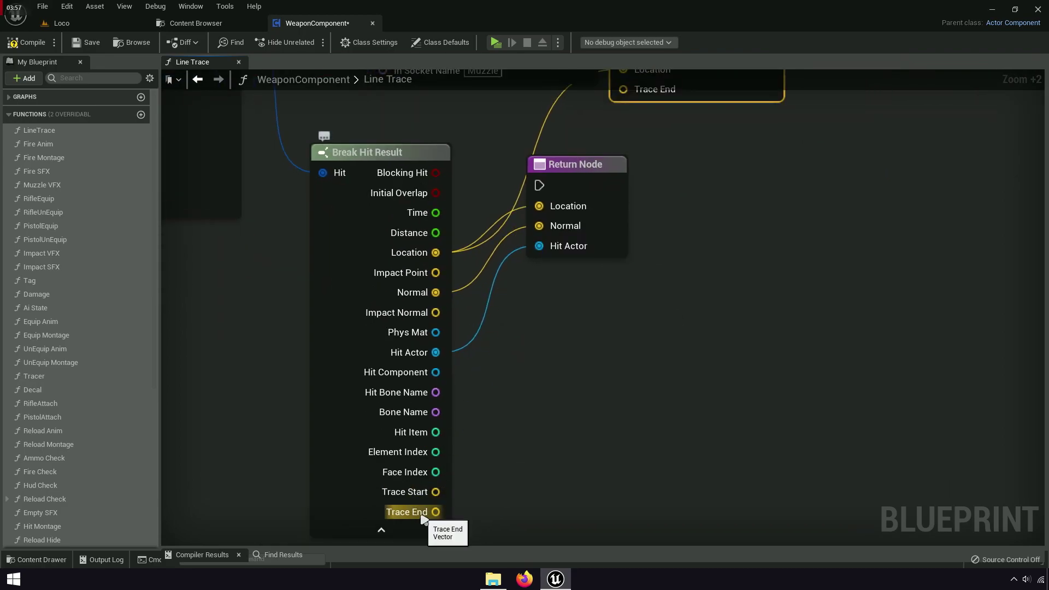
drag(422, 517, 638, 97)
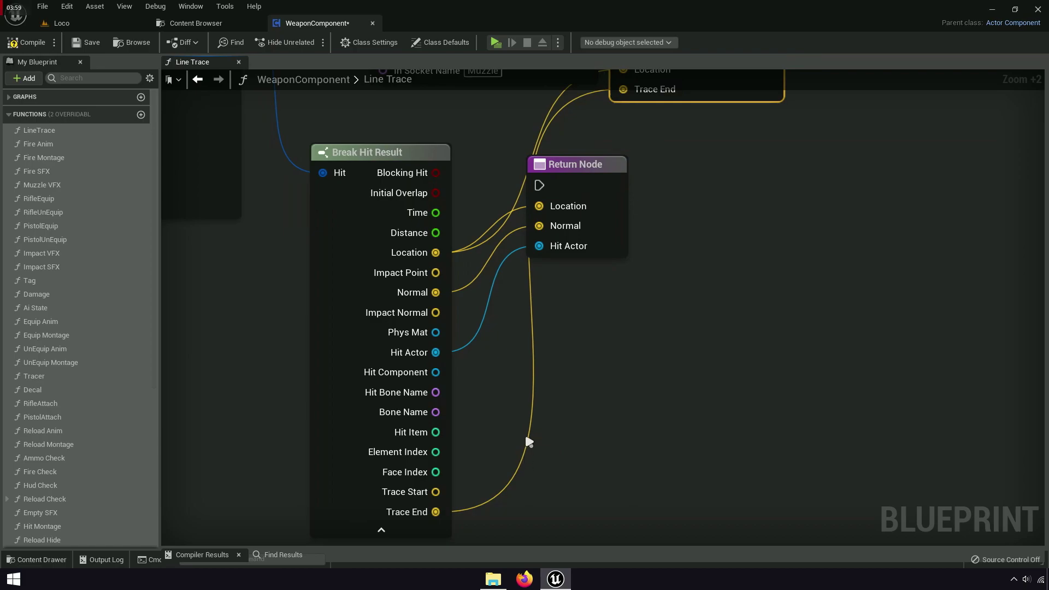
click(393, 457)
mouse_move(564, 410)
right_down()
mouse_move(568, 446)
mouse_move(773, 300)
right_up()
Route the line trace's Return Value into Branch Condition through a reroute point above Tracer.
drag(693, 241, 669, 241)
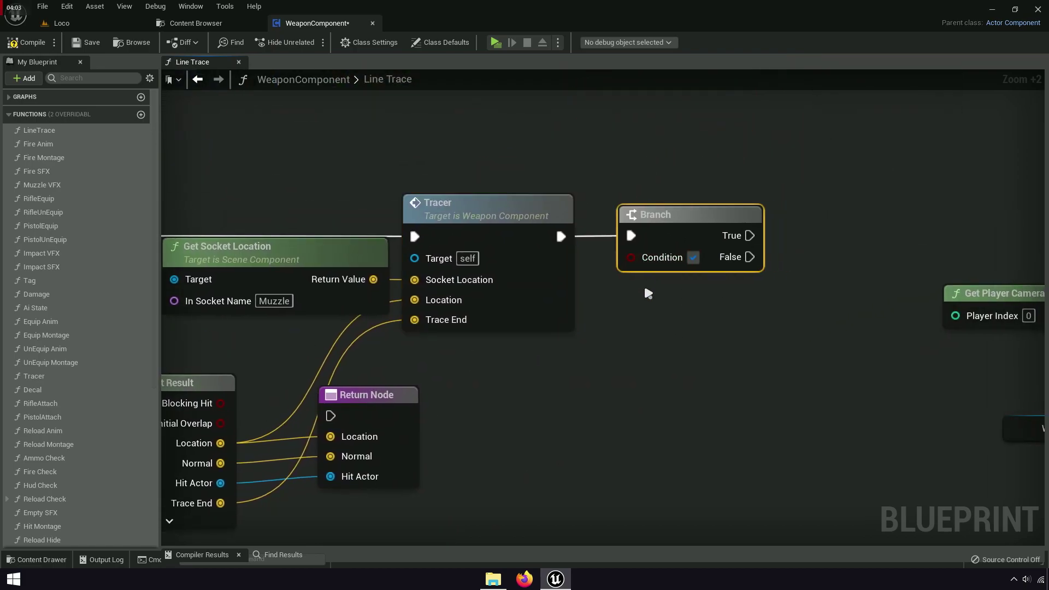
right_drag(638, 268, 984, 299)
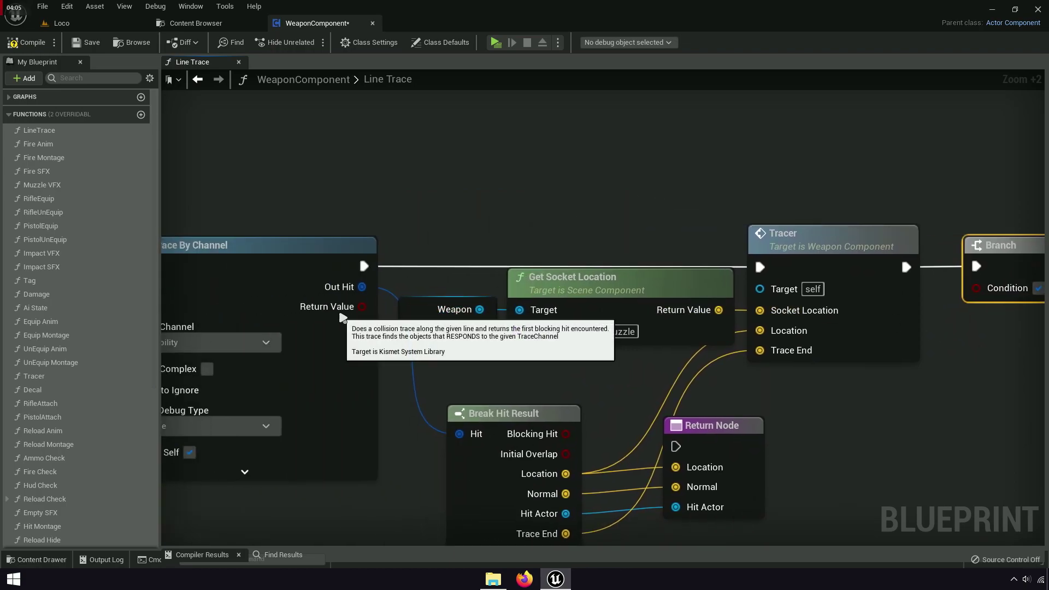
drag(360, 307, 757, 285)
right_drag(773, 312, 1004, 331)
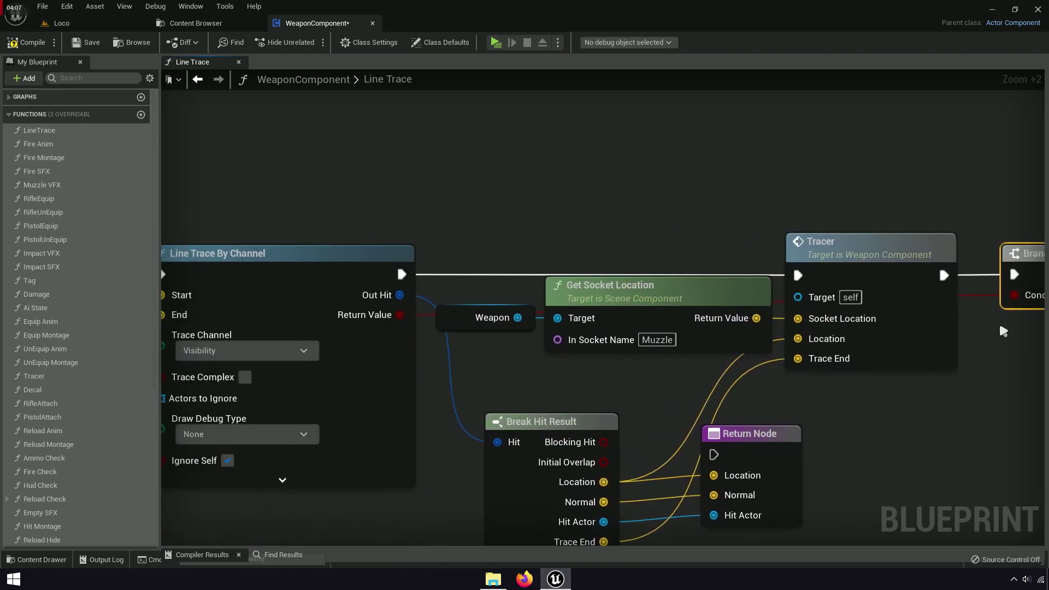
double_click(979, 297)
drag(958, 229, 943, 227)
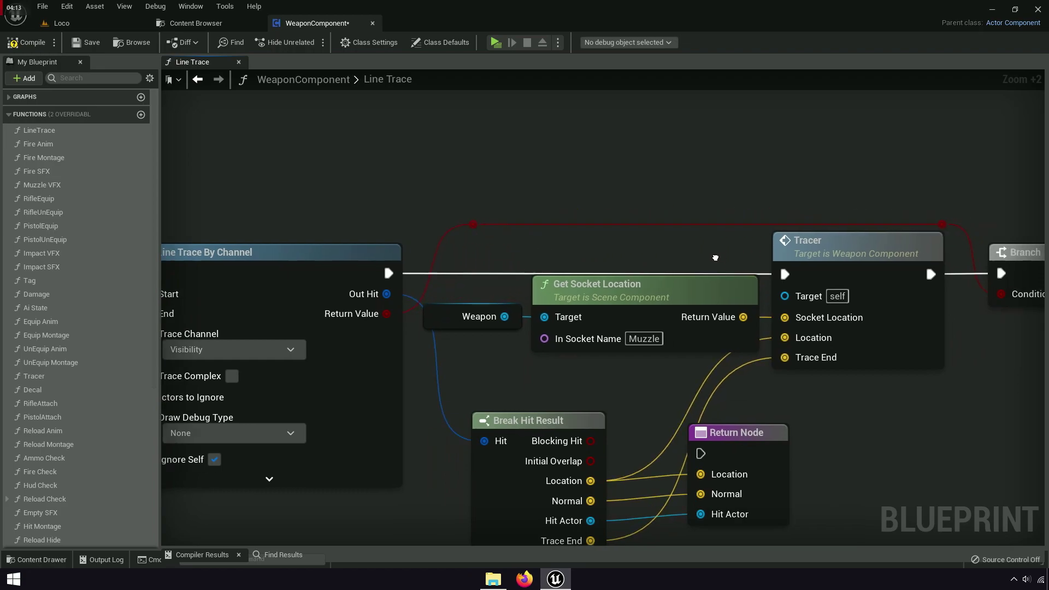
right_drag(529, 249, 274, 236)
right_drag(663, 312, 542, 320)
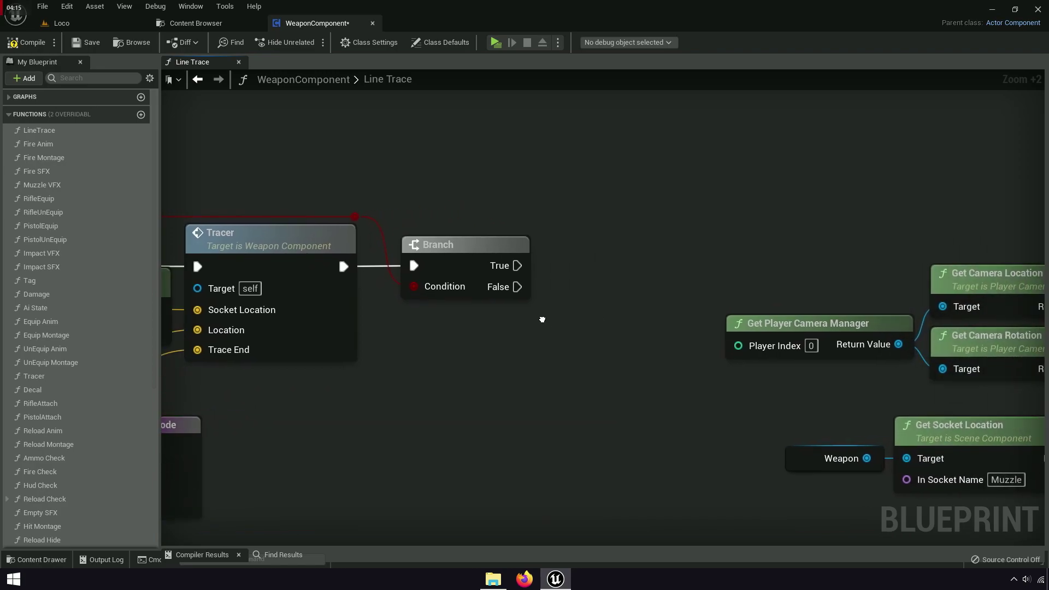
scroll(544, 323, down, 3)
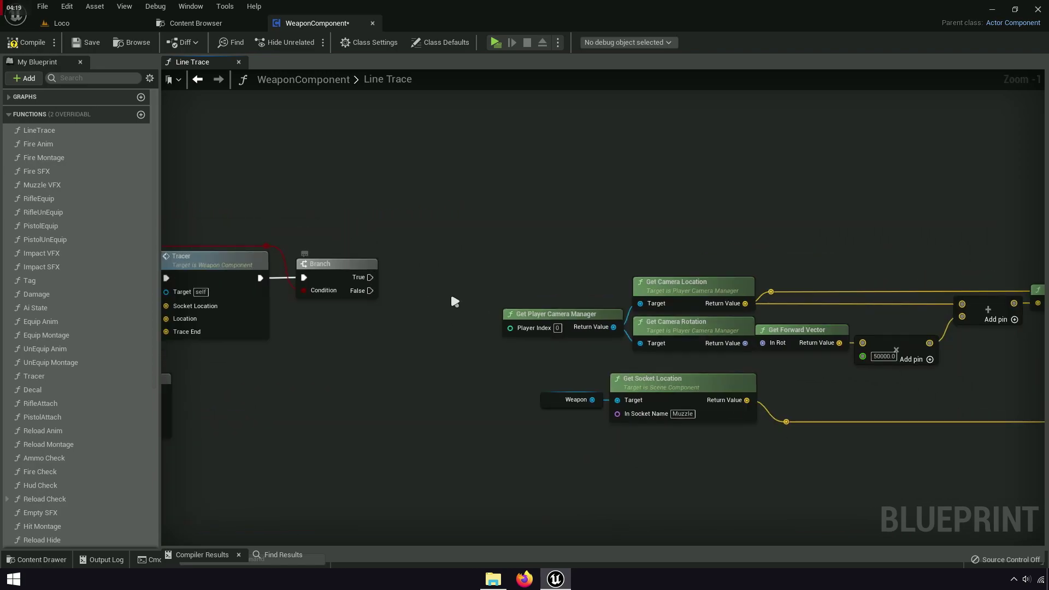
mouse_move(455, 302)
right_down()
mouse_move(470, 295)
mouse_move(566, 322)
right_up()
Copy the Return Node and paste a duplicate into empty graph space.
scroll(520, 350, up, 3)
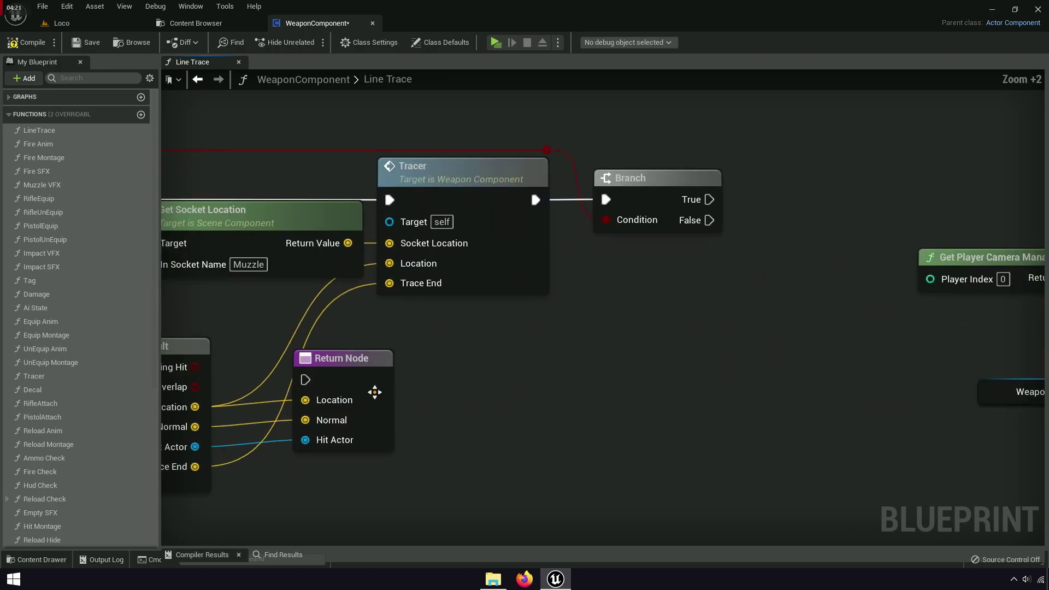
right_drag(373, 394, 492, 384)
right_click(518, 372)
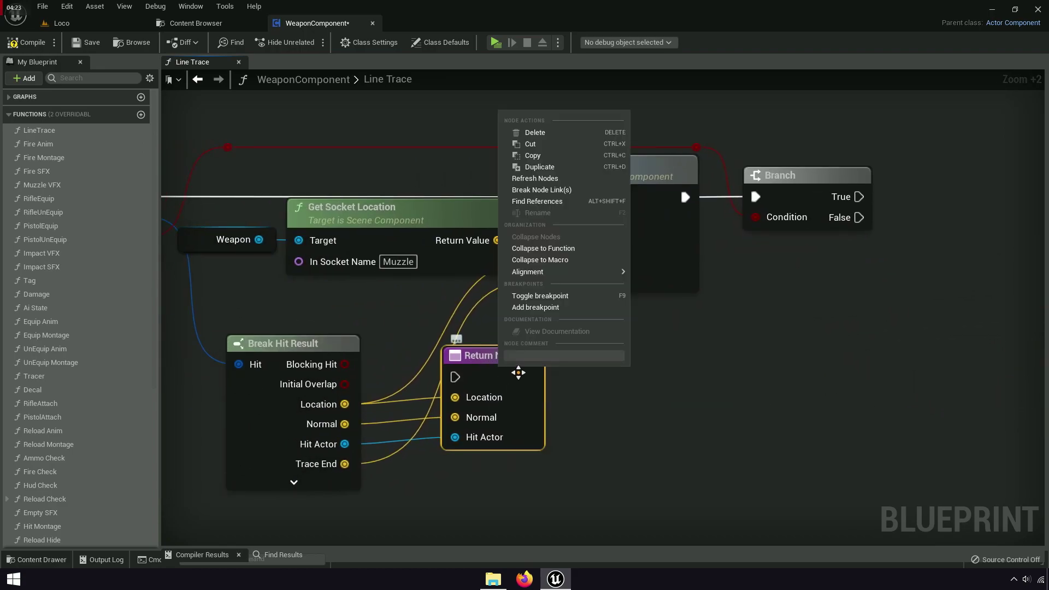
click(533, 155)
right_drag(883, 252, 638, 251)
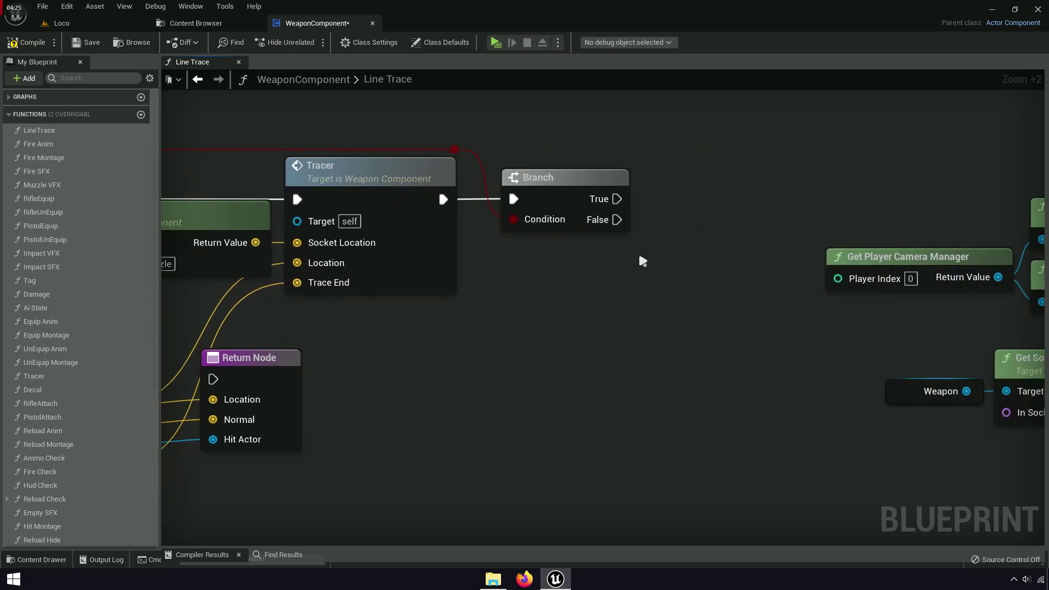
key(ctrl+v)
scroll(683, 222, up, 4)
Wire Branch False into the new Return Node and Branch True into Line Trace By Channel.
mouse_move(691, 246)
mouse_down()
mouse_move(660, 196)
mouse_move(598, 225)
mouse_up()
ctrl+click(537, 173)
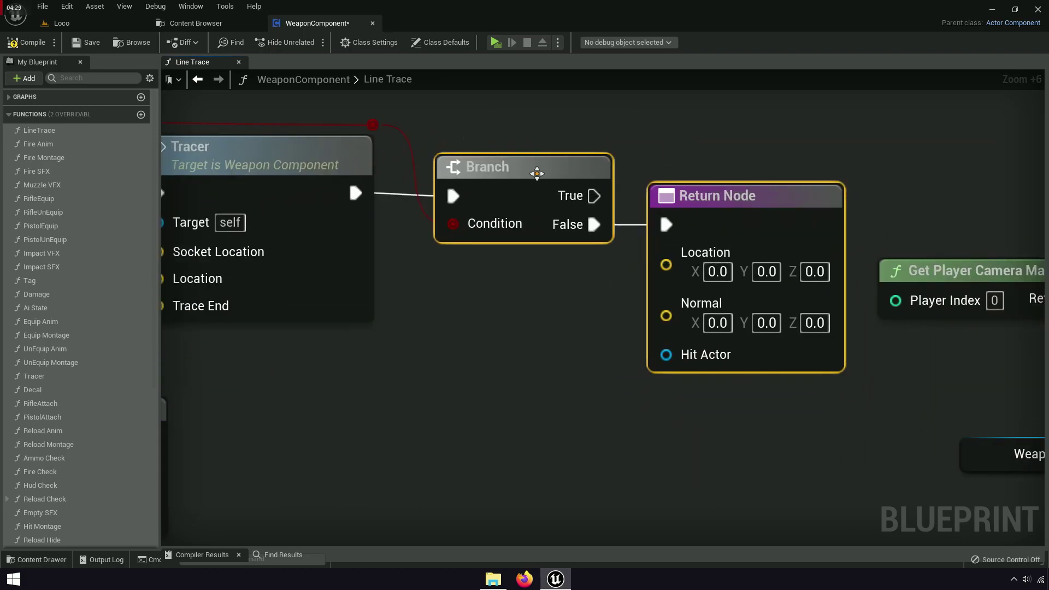
key(q)
click(533, 248)
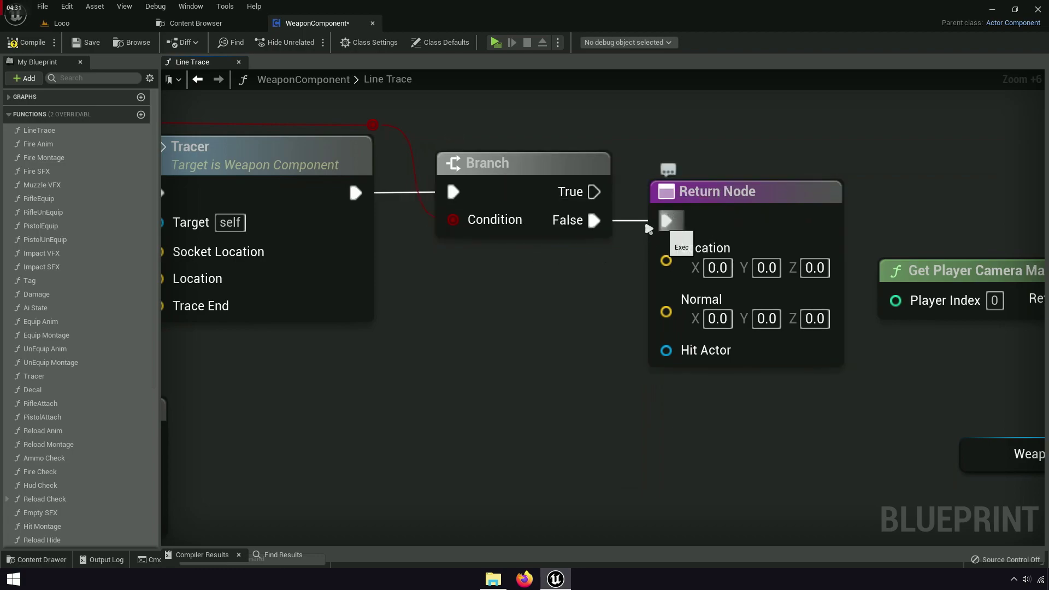
scroll(648, 228, down, 2)
scroll(451, 200, down, 2)
mouse_move(458, 189)
mouse_down()
mouse_move(758, 189)
mouse_move(743, 190)
mouse_up()
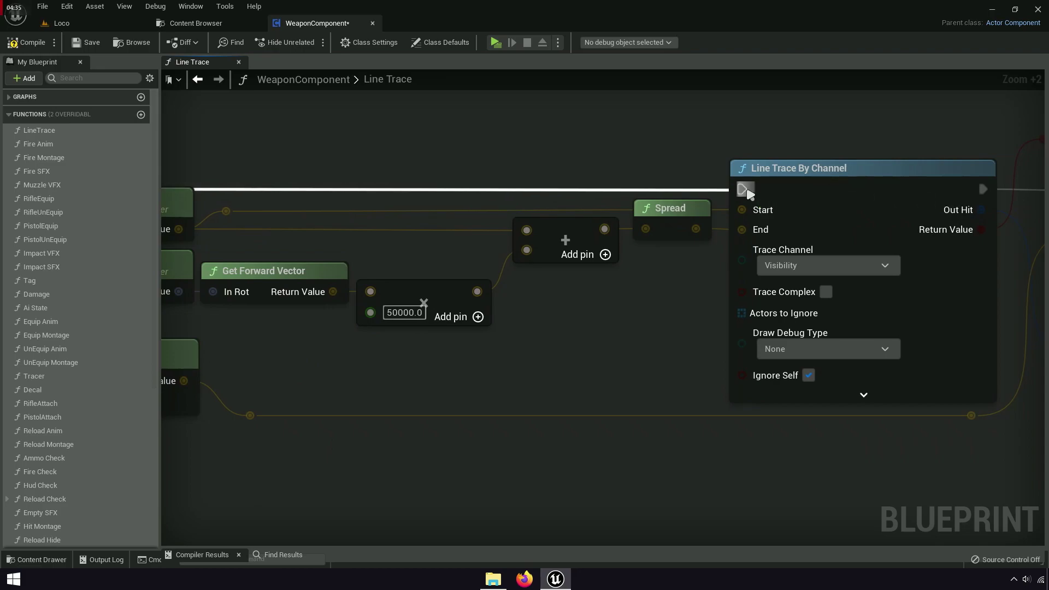
Move the Tracer node down below the trace chain.
scroll(727, 264, down, 4)
right_drag(726, 264, 643, 304)
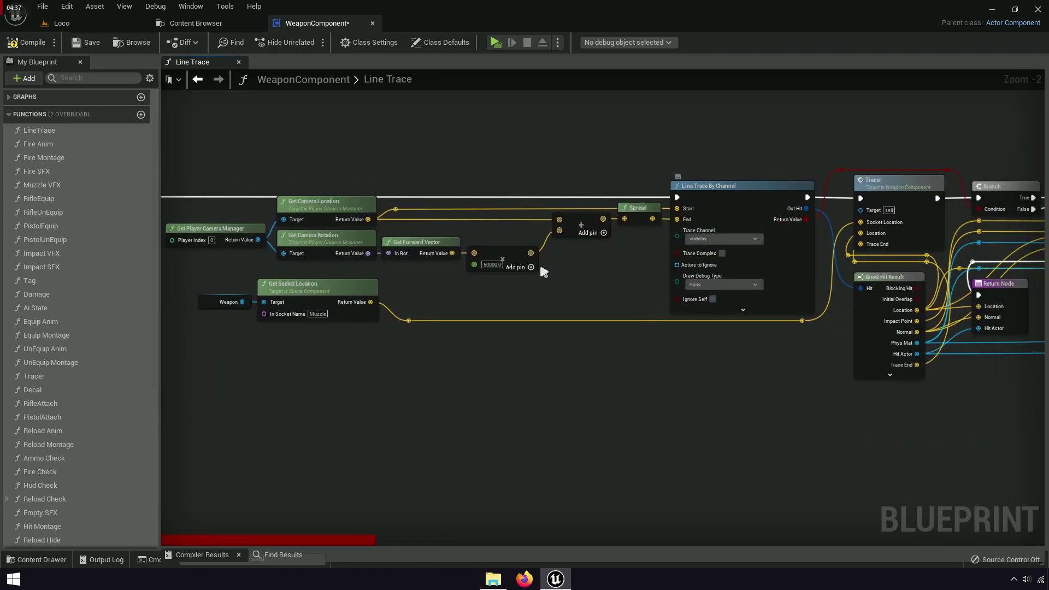
right_drag(542, 272, 707, 267)
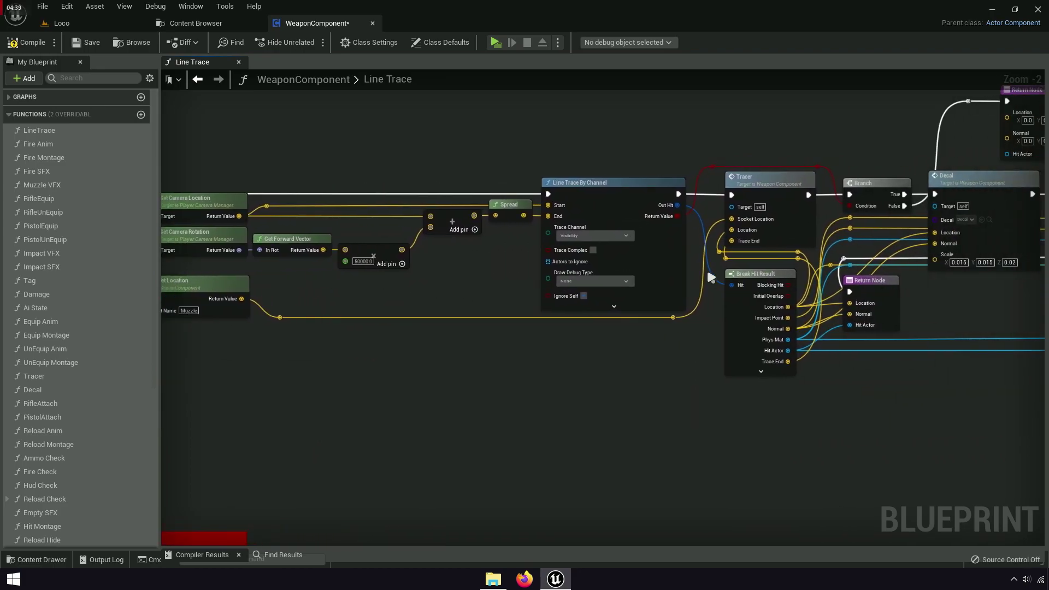
scroll(707, 267, up, 1)
scroll(677, 397, down, 2)
right_drag(678, 398, 752, 335)
drag(787, 249, 373, 419)
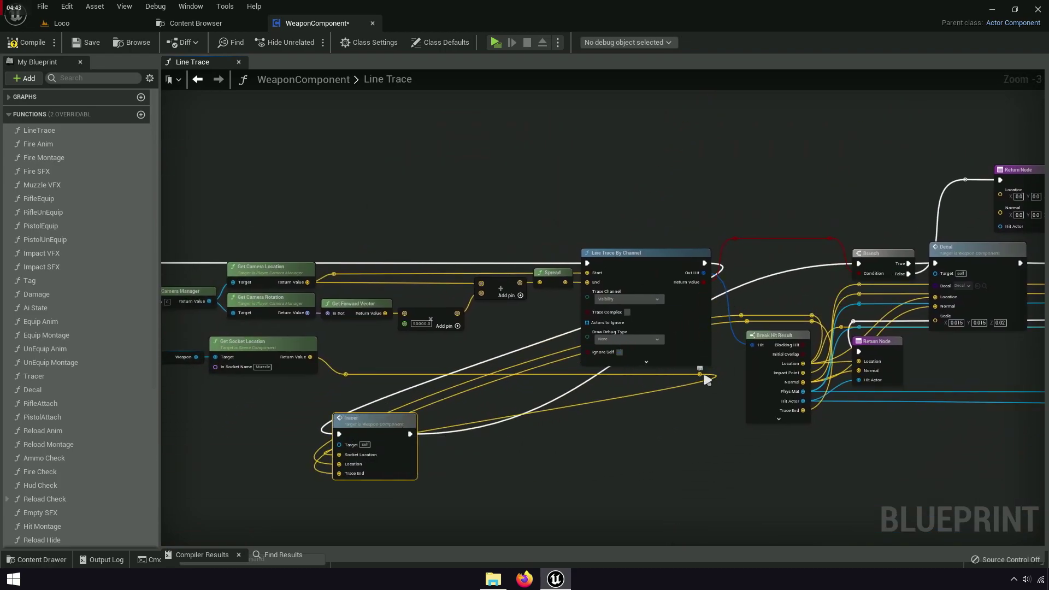
right_drag(361, 441, 415, 316)
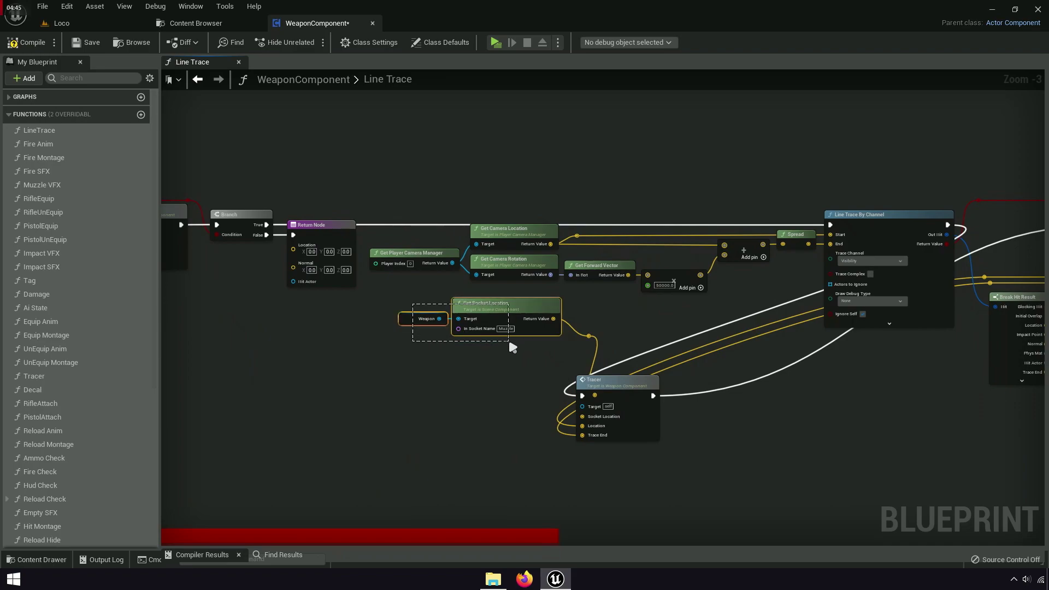
Gather Weapon and Get Socket Location beside Tracer, then delete all three nodes.
drag(481, 308, 532, 367)
scroll(577, 383, up, 1)
drag(424, 327, 694, 456)
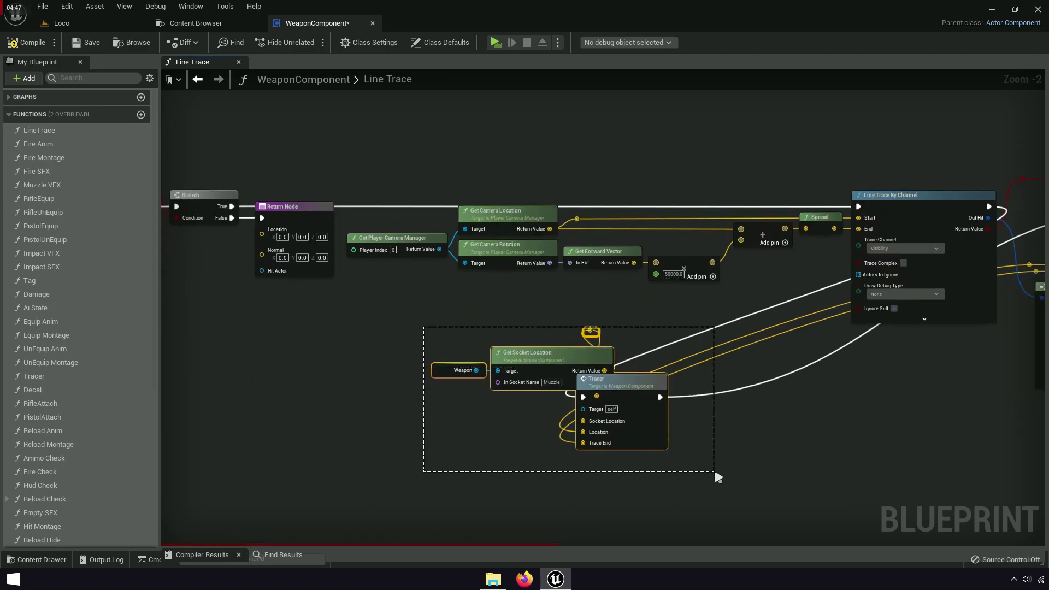
right_click(623, 378)
click(698, 128)
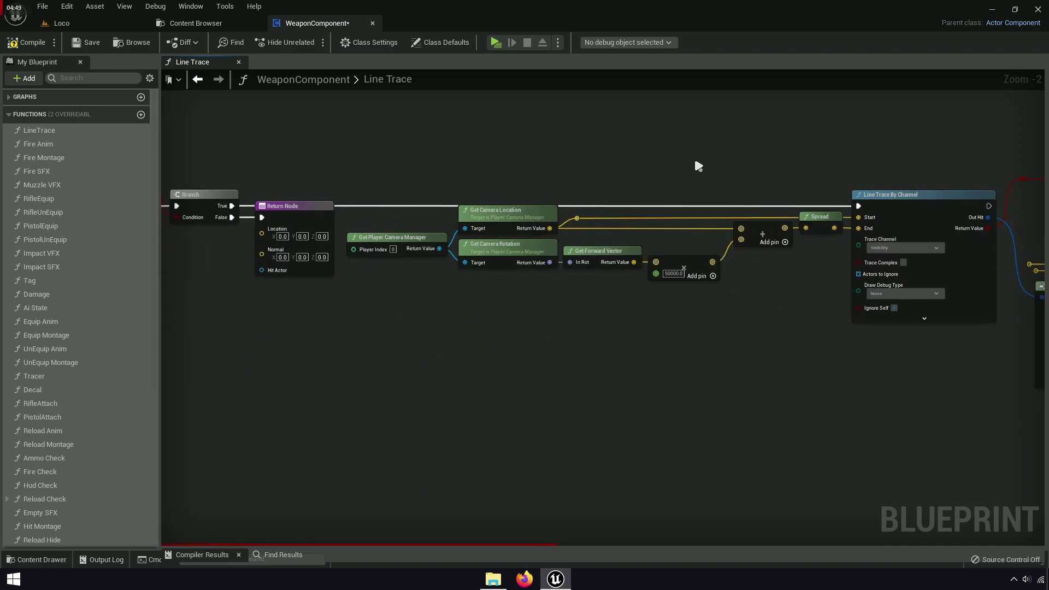
right_drag(698, 166, 162, 199)
scroll(454, 234, up, 4)
Connect Line Trace By Channel's exec output to the Branch and delete the leftover reroute nodes.
drag(445, 197, 757, 198)
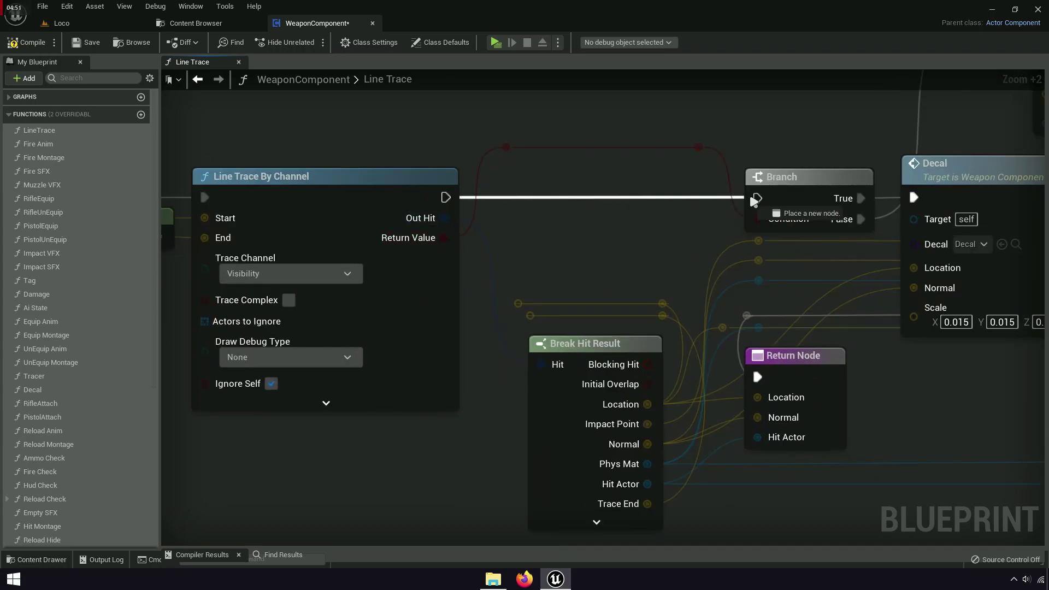
key(Delete)
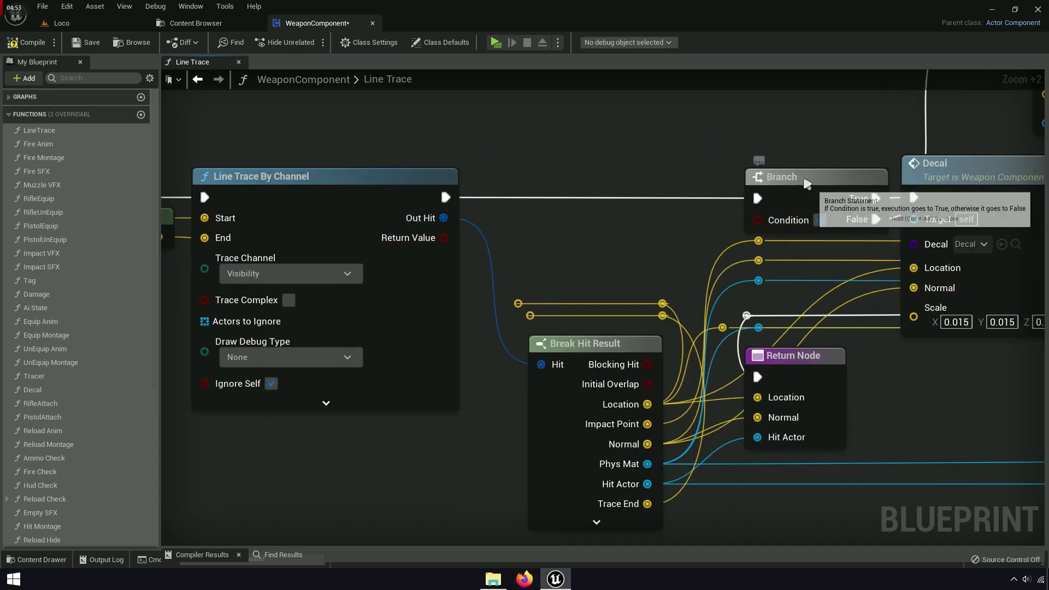
click(820, 219)
right_drag(925, 264, 643, 267)
right_drag(332, 242, 668, 243)
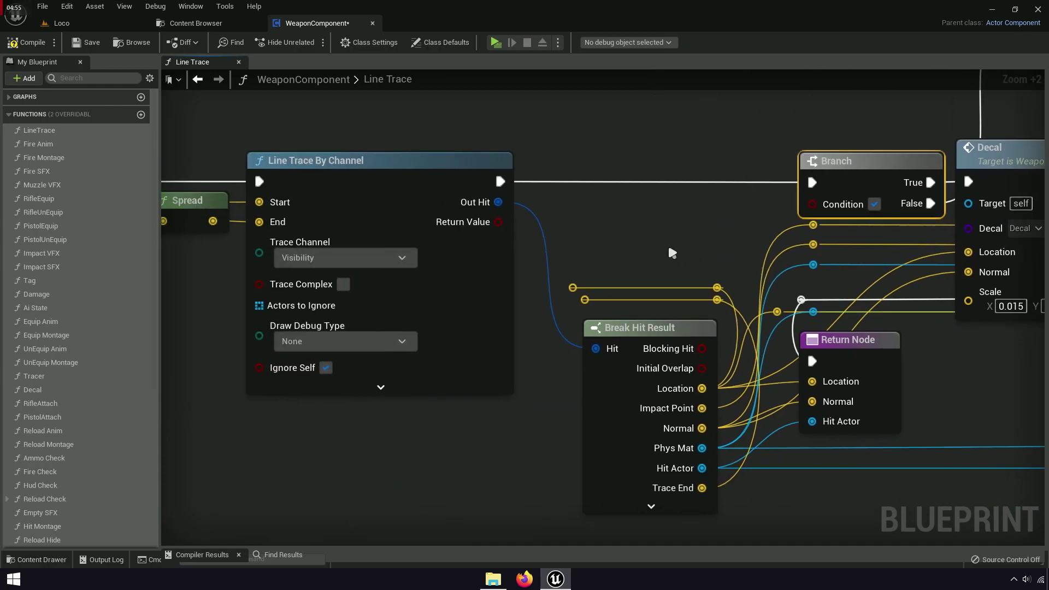
scroll(668, 243, down, 4)
scroll(612, 277, up, 2)
scroll(611, 275, up, 1)
click(607, 263)
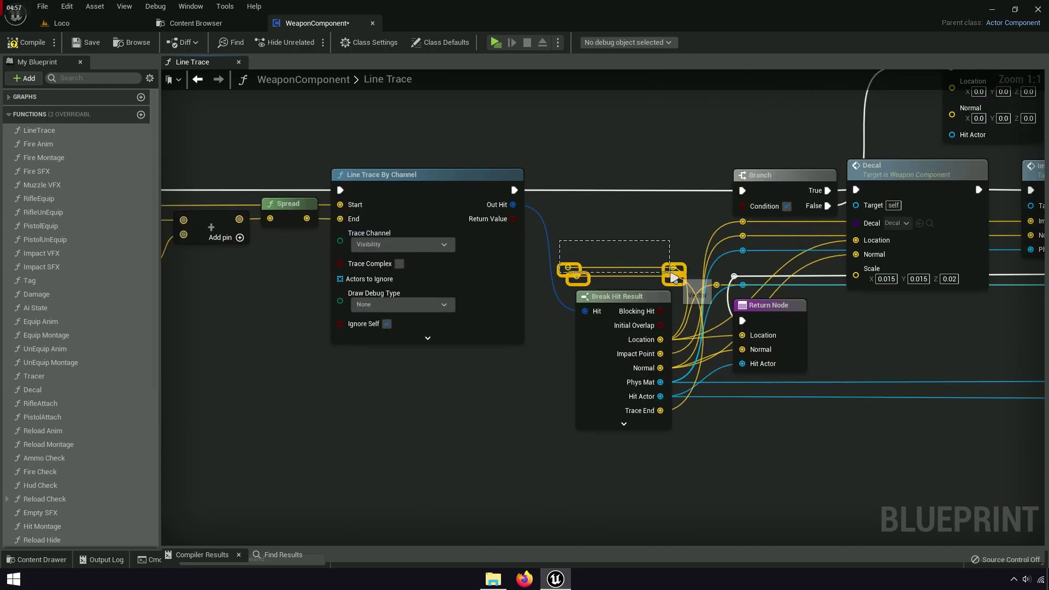
key(Delete)
Shift the nodes from Break Hit Result onward slightly left.
right_drag(792, 214, 661, 248)
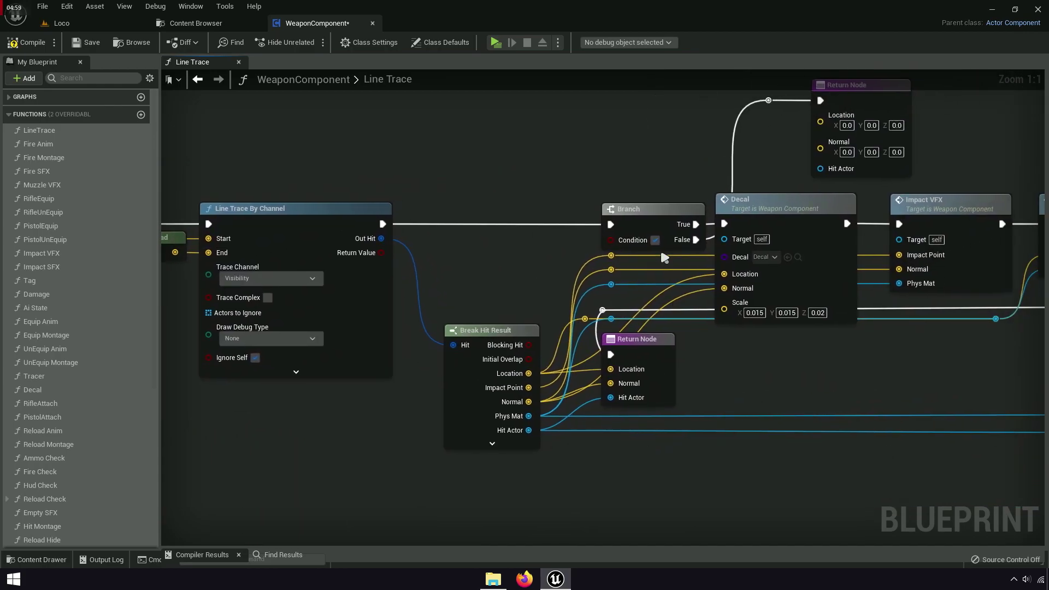
click(660, 247)
right_drag(857, 384, 591, 366)
scroll(590, 363, down, 5)
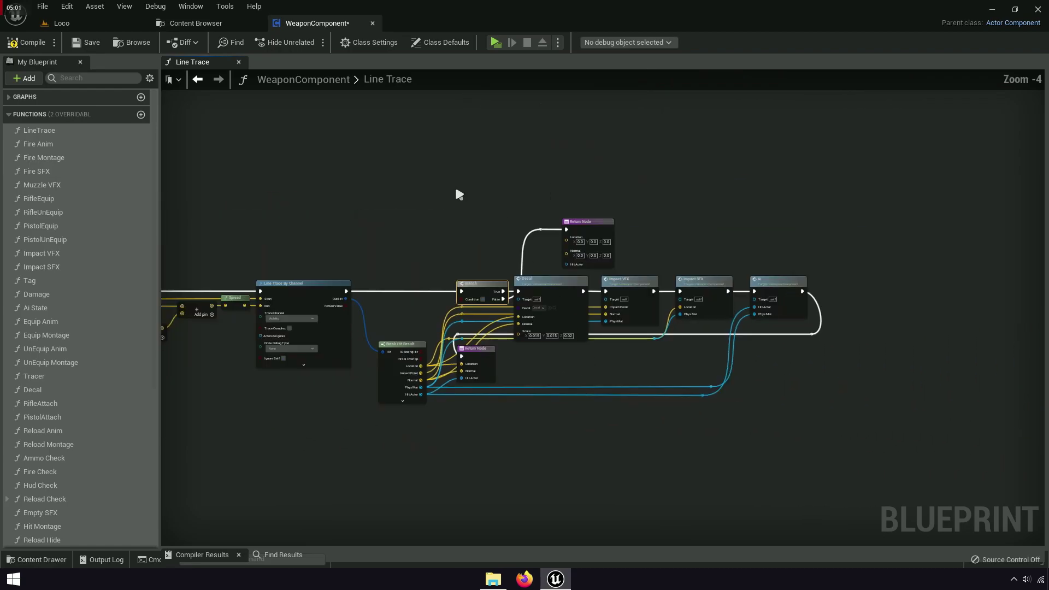
click(431, 230)
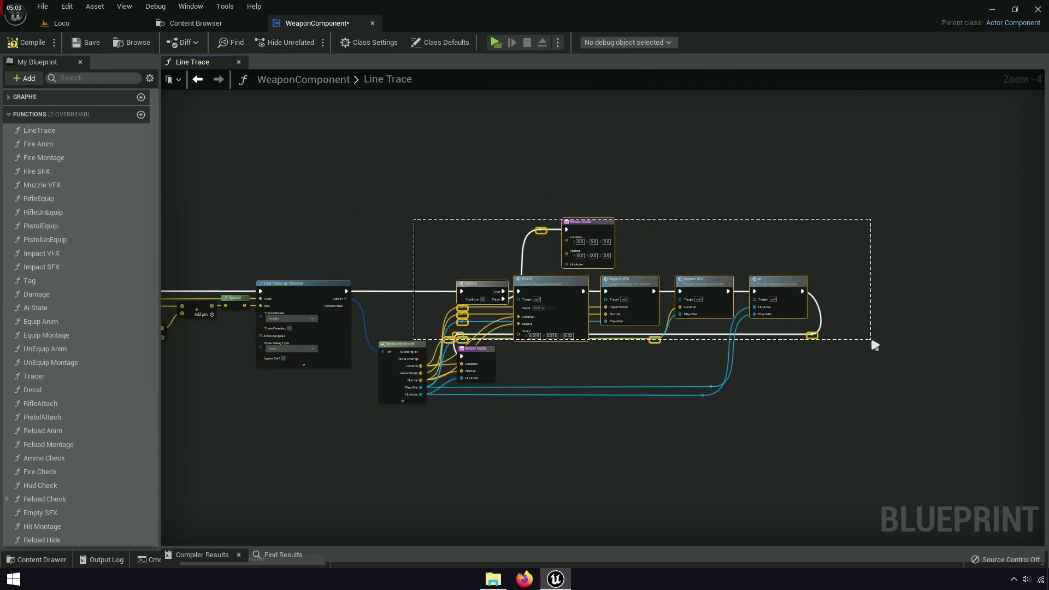
drag(893, 425, 877, 427)
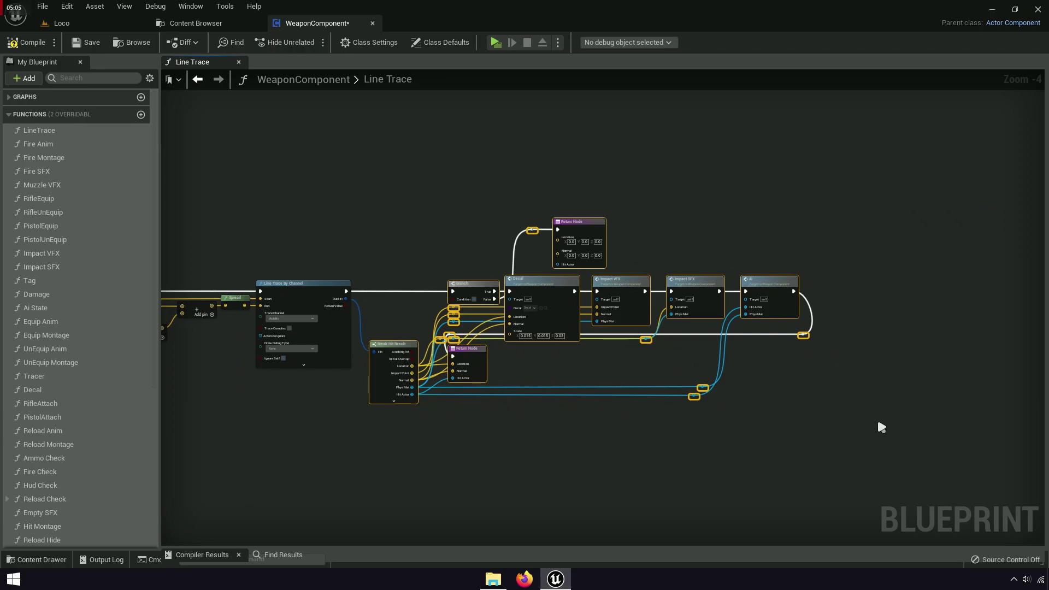
drag(501, 373, 492, 373)
scroll(422, 291, up, 4)
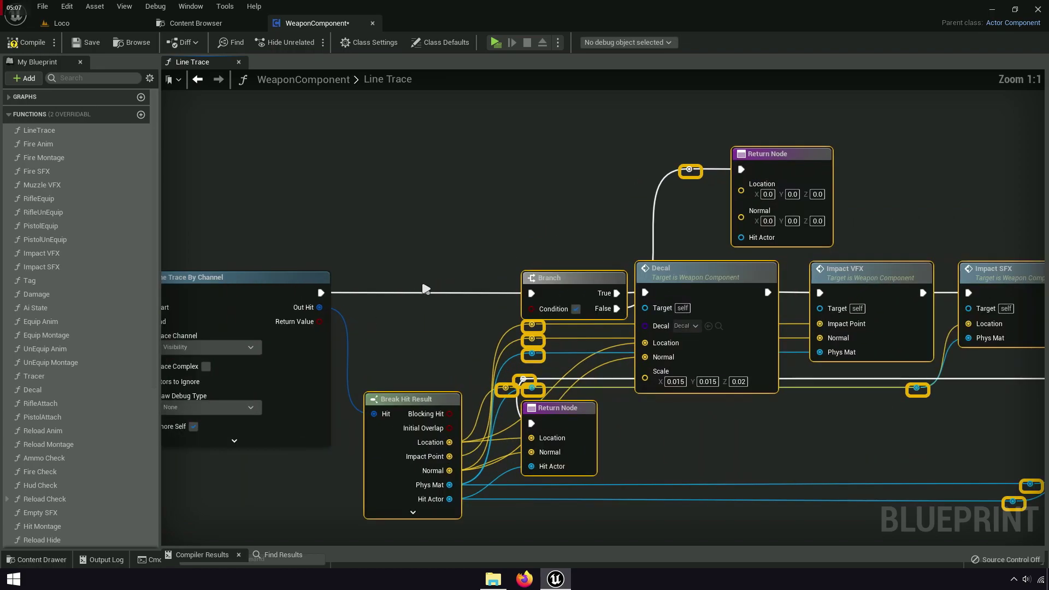
click(584, 288)
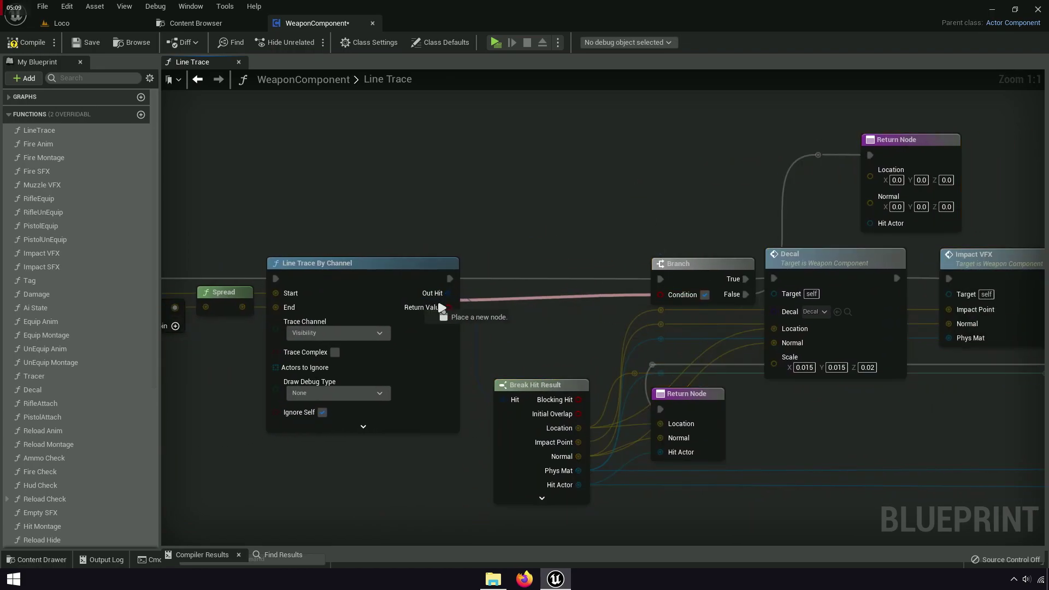
Feed Line Trace's Return Value into Branch Condition and pull Branch, Decal and Return Node closer.
drag(679, 300, 446, 304)
mouse_move(707, 273)
mouse_down()
mouse_move(532, 272)
mouse_move(536, 263)
mouse_up()
drag(539, 385, 528, 385)
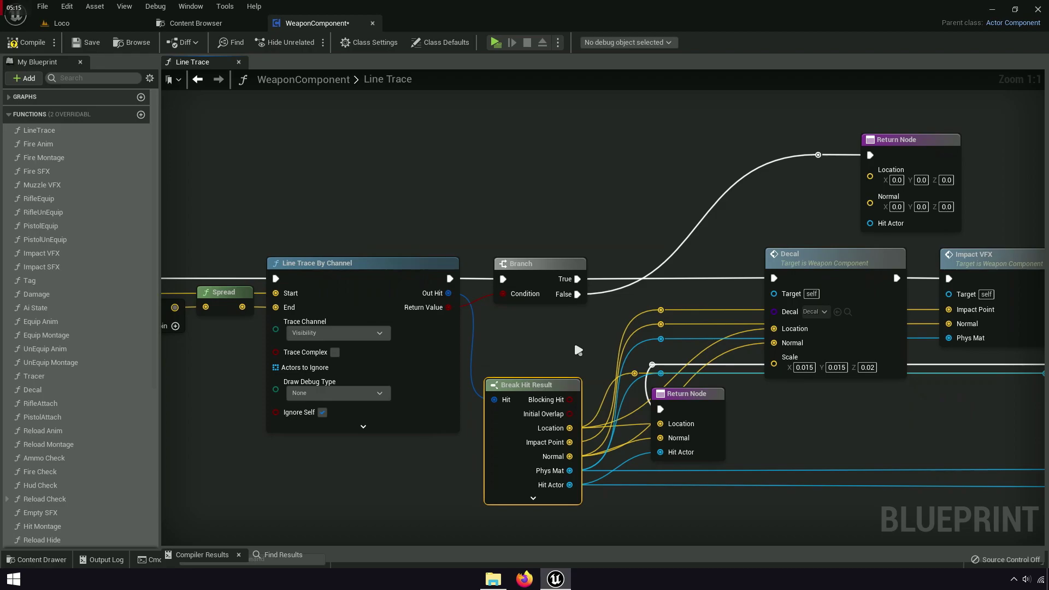
drag(814, 254, 727, 347)
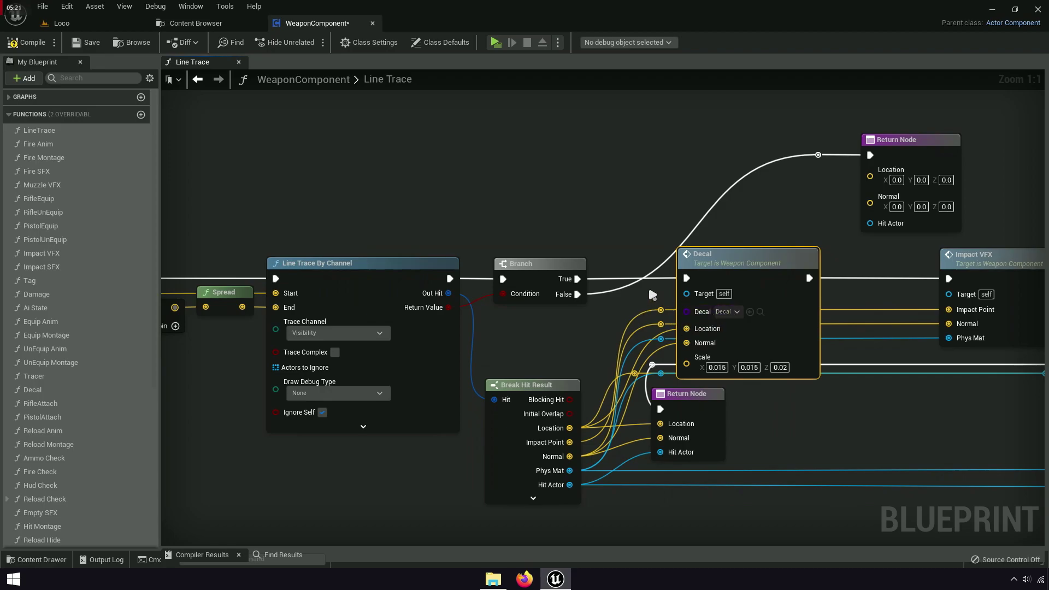
drag(663, 345, 663, 346)
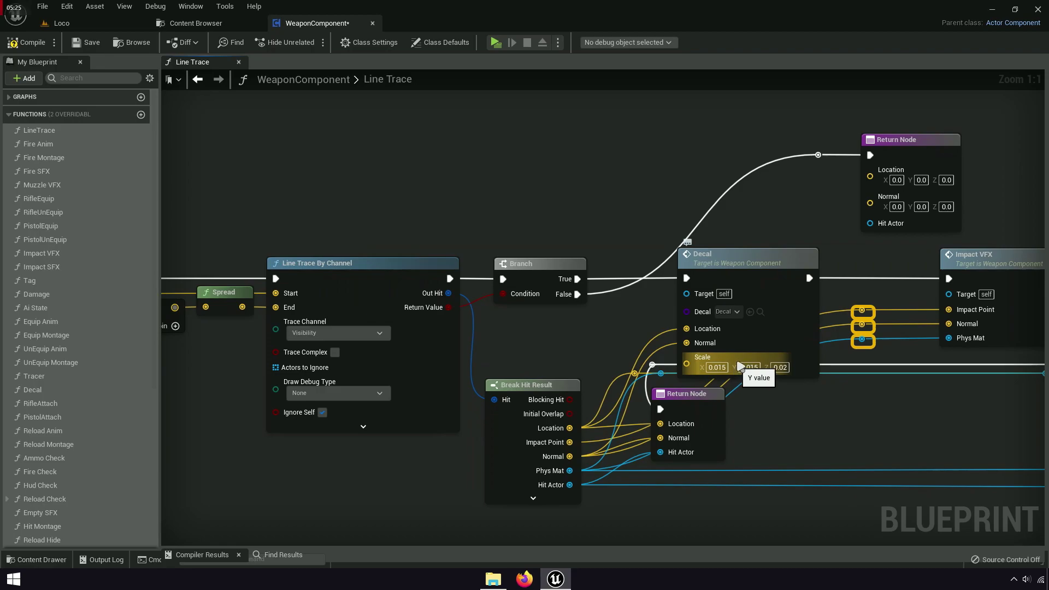
click(814, 415)
right_drag(815, 416, 755, 466)
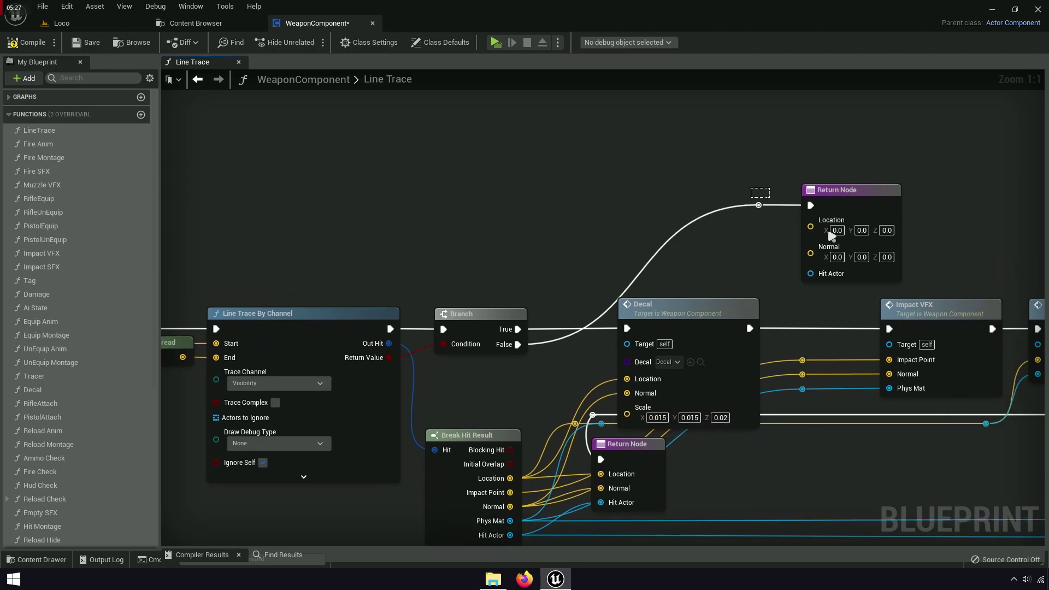
key(f)
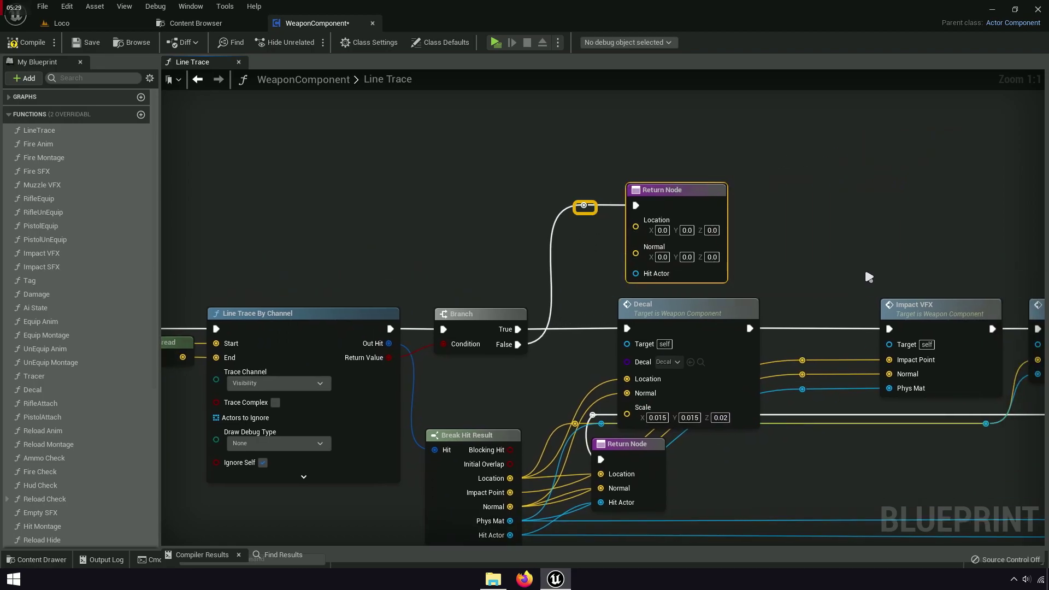
scroll(625, 350, down, 5)
mouse_move(627, 359)
right_down()
mouse_move(770, 359)
mouse_move(773, 383)
right_up()
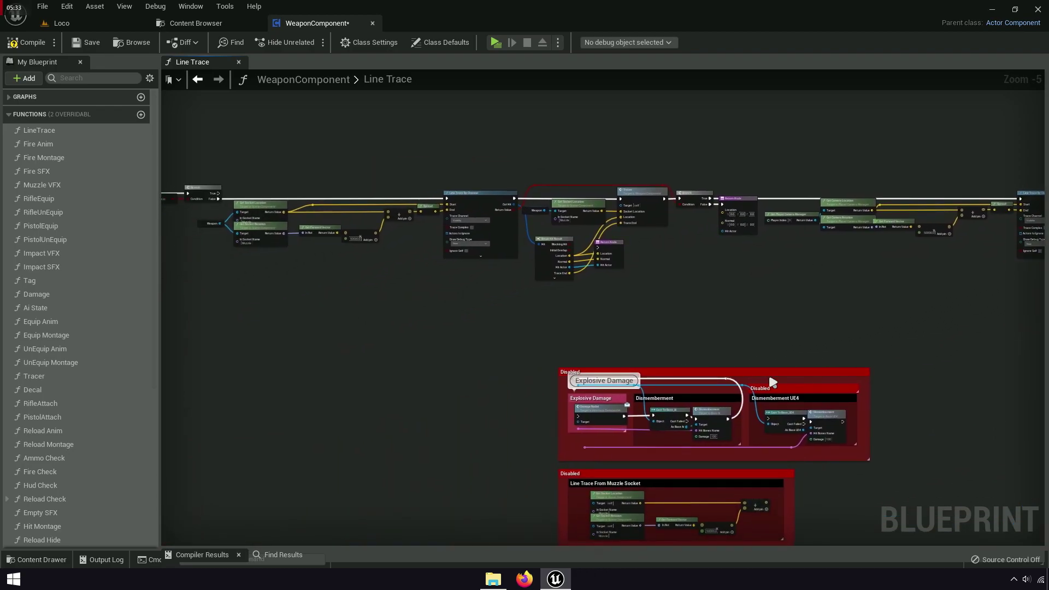
Box-select and review the socket location, forward vector, Spread and line trace nodes.
scroll(645, 314, up, 4)
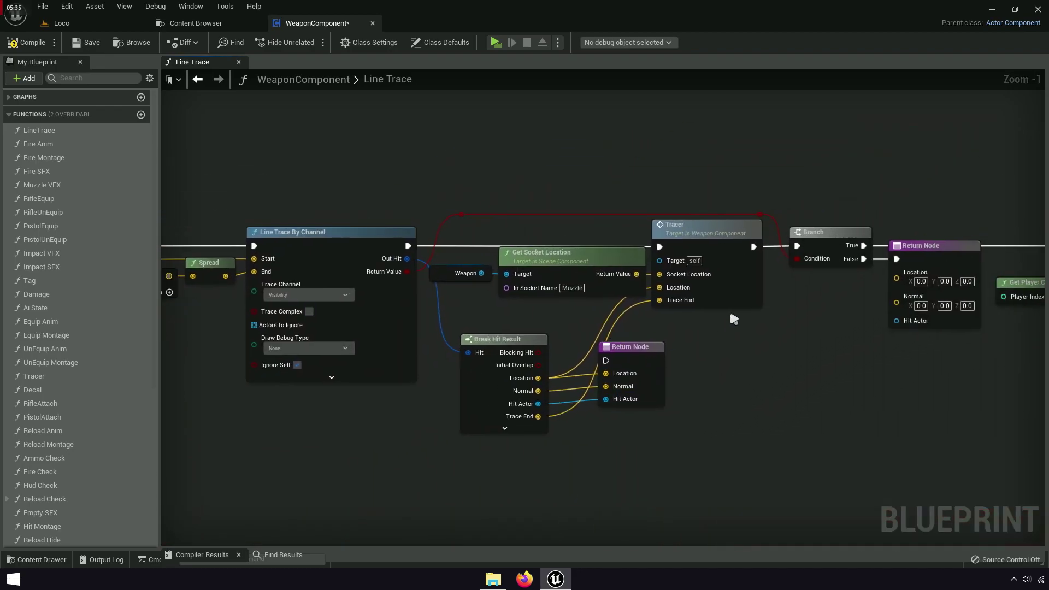
mouse_move(859, 268)
right_down()
mouse_move(563, 431)
mouse_move(623, 406)
right_up()
scroll(624, 405, up, 3)
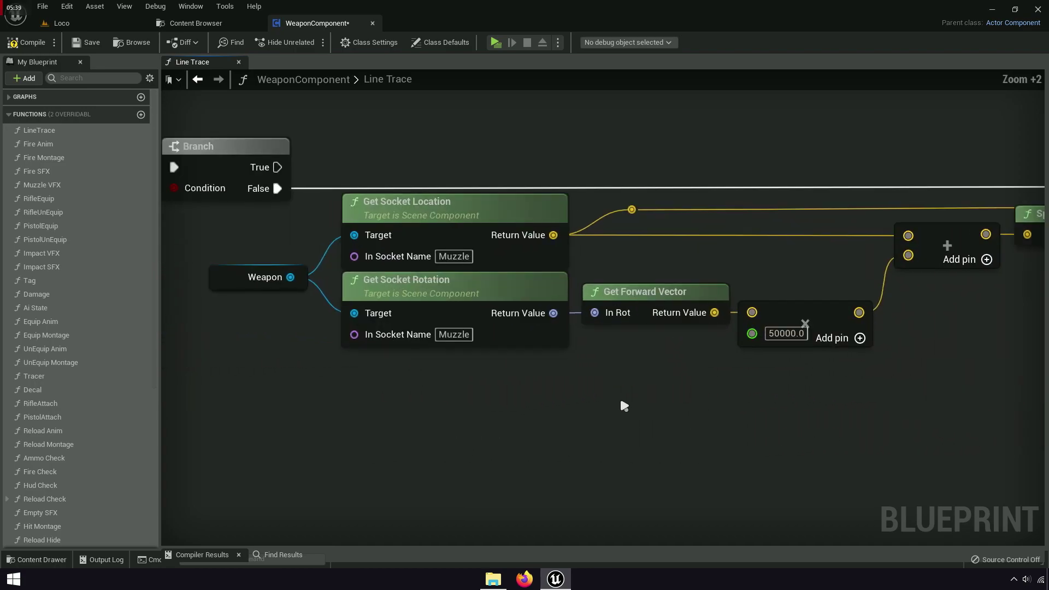
mouse_move(618, 370)
right_down()
mouse_move(360, 453)
mouse_move(633, 456)
right_up()
drag(278, 308, 878, 361)
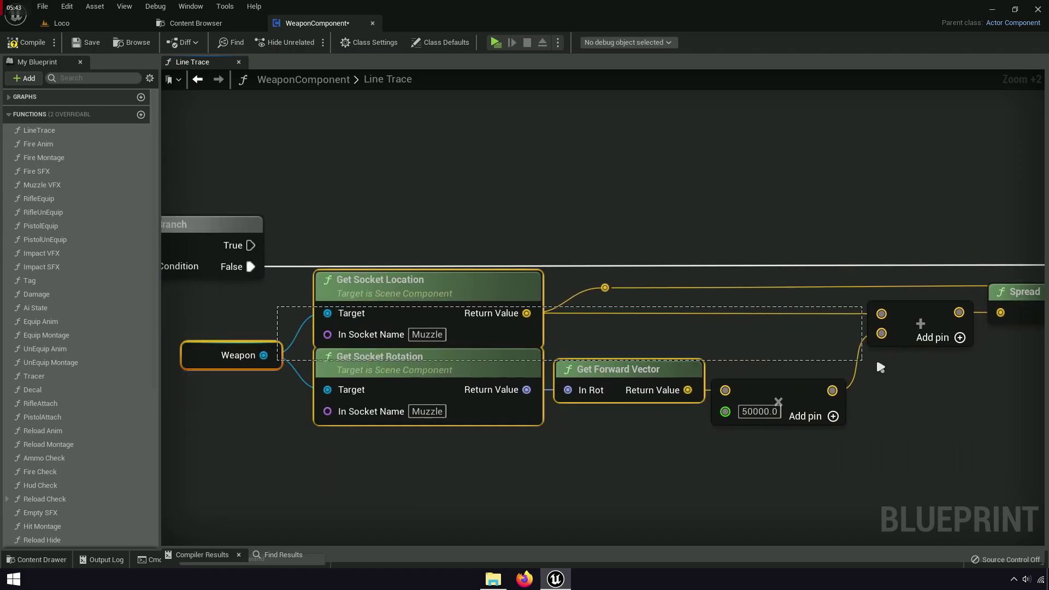
drag(987, 324, 1015, 328)
right_drag(954, 381, 740, 359)
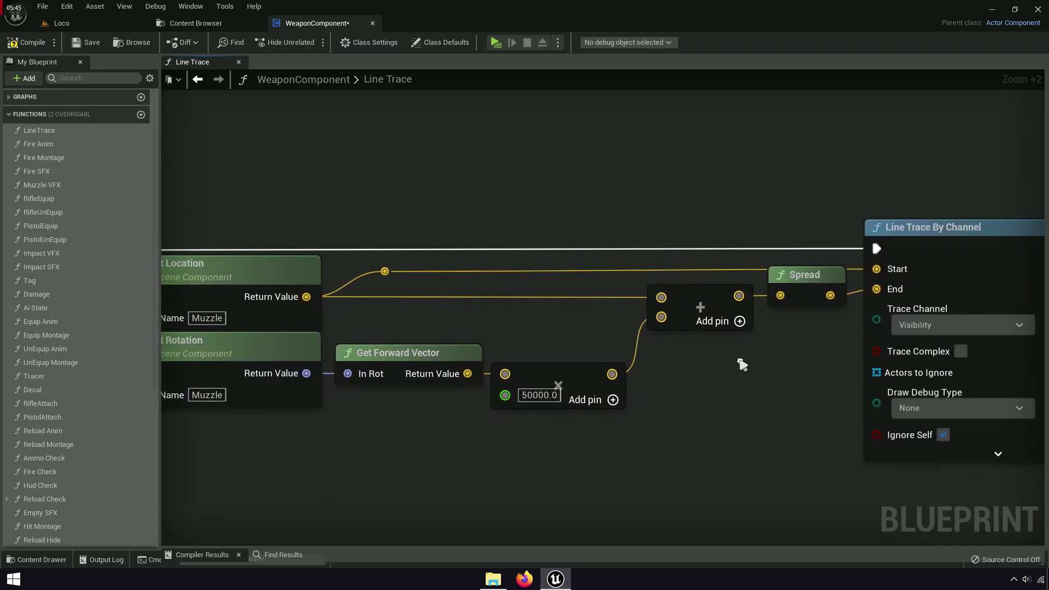
Save the WeaponComponent Blueprint and return to the Loco level.
right_drag(306, 350, 738, 350)
mouse_move(361, 350)
right_down()
mouse_move(750, 350)
mouse_move(579, 339)
right_up()
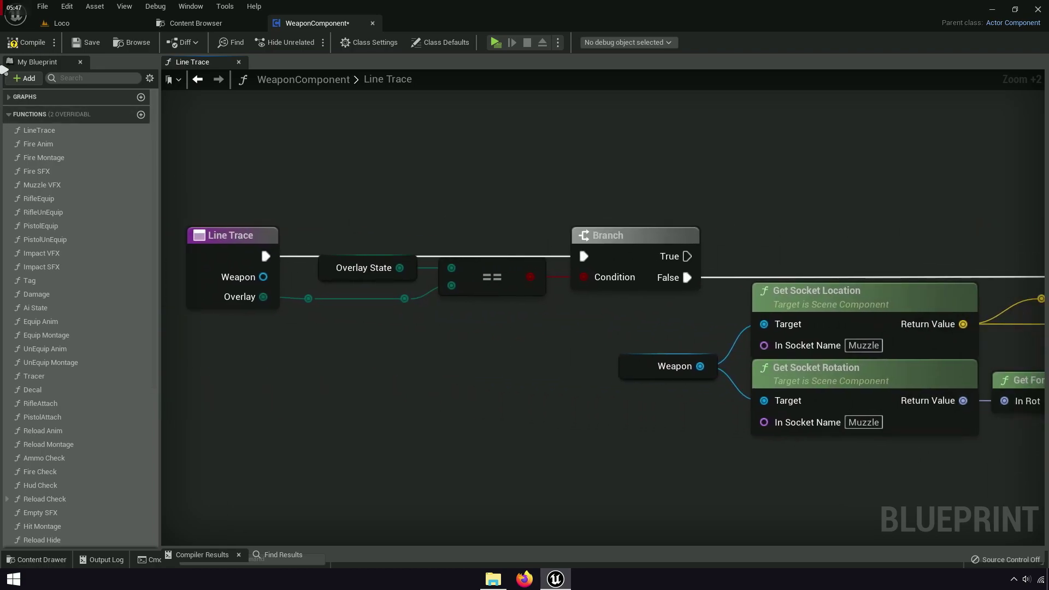
click(86, 44)
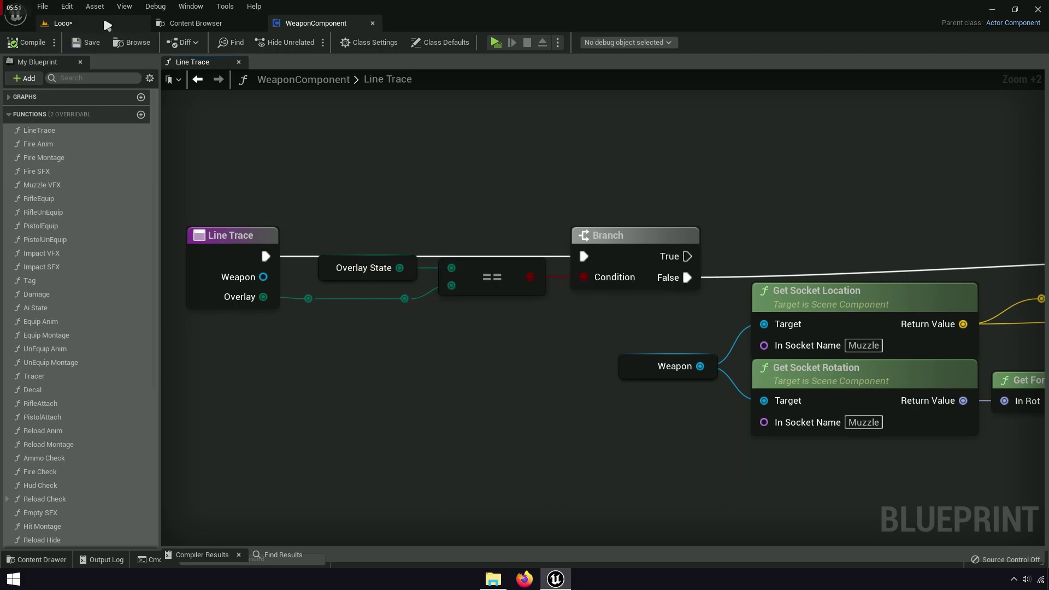
click(60, 23)
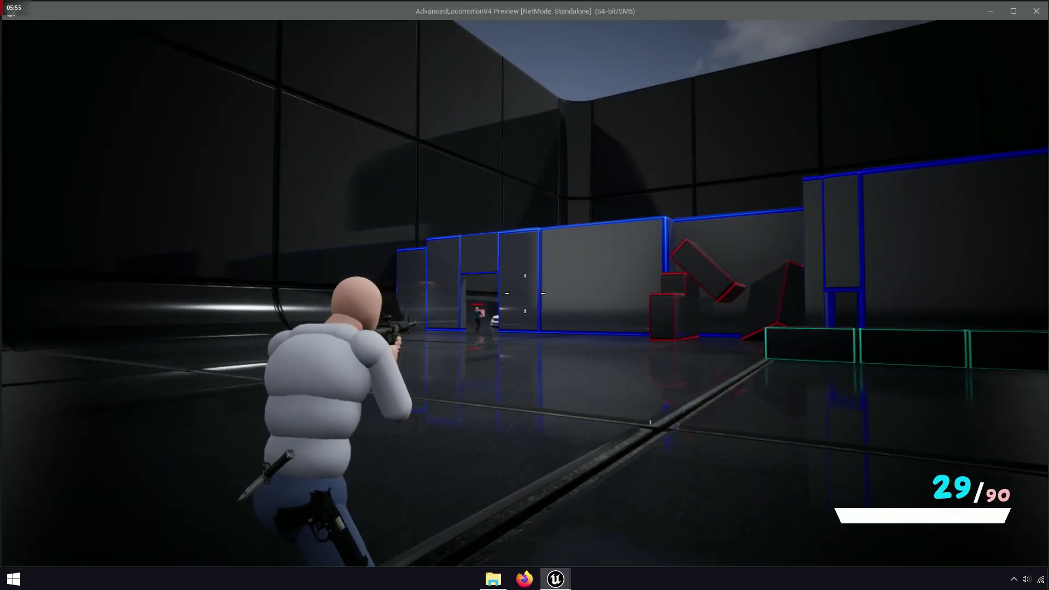
Fire the rifle at the sky, reload, and shoot the floor to check tracers and bullet holes.
click(525, 293)
click(525, 293)
click(524, 294)
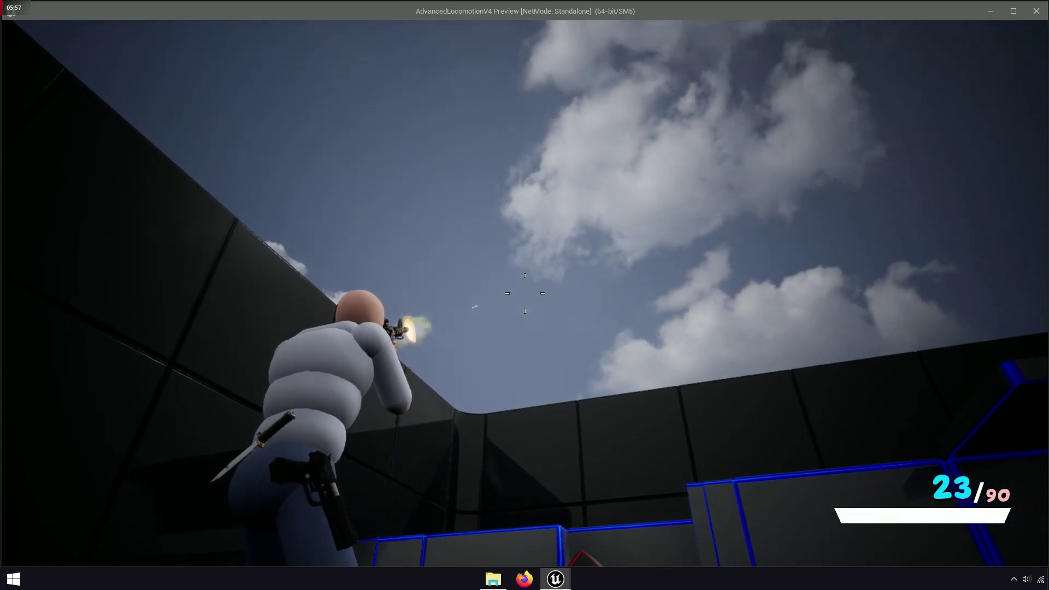
click(525, 294)
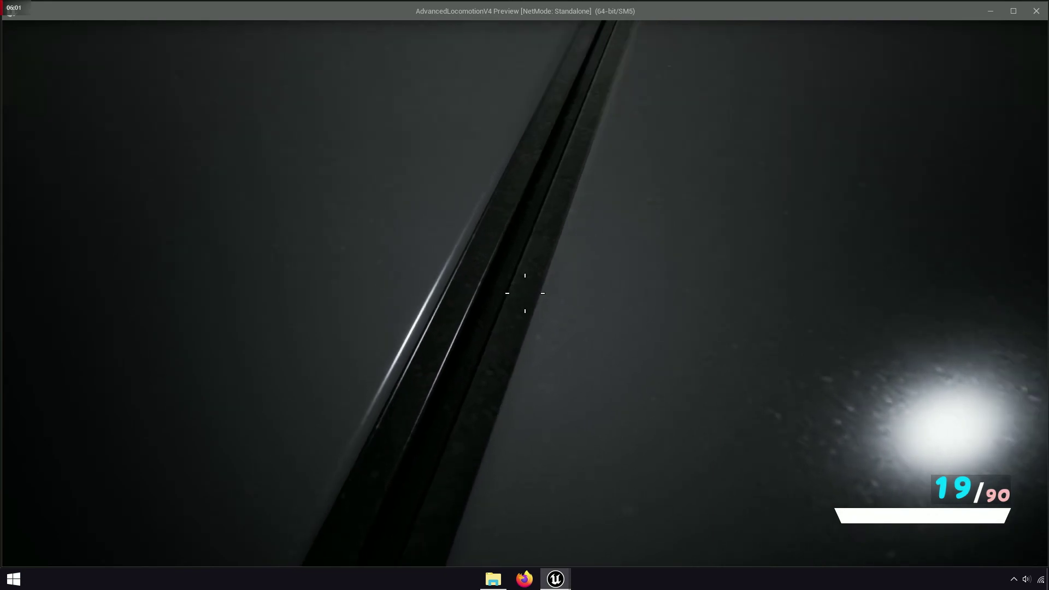
key(r)
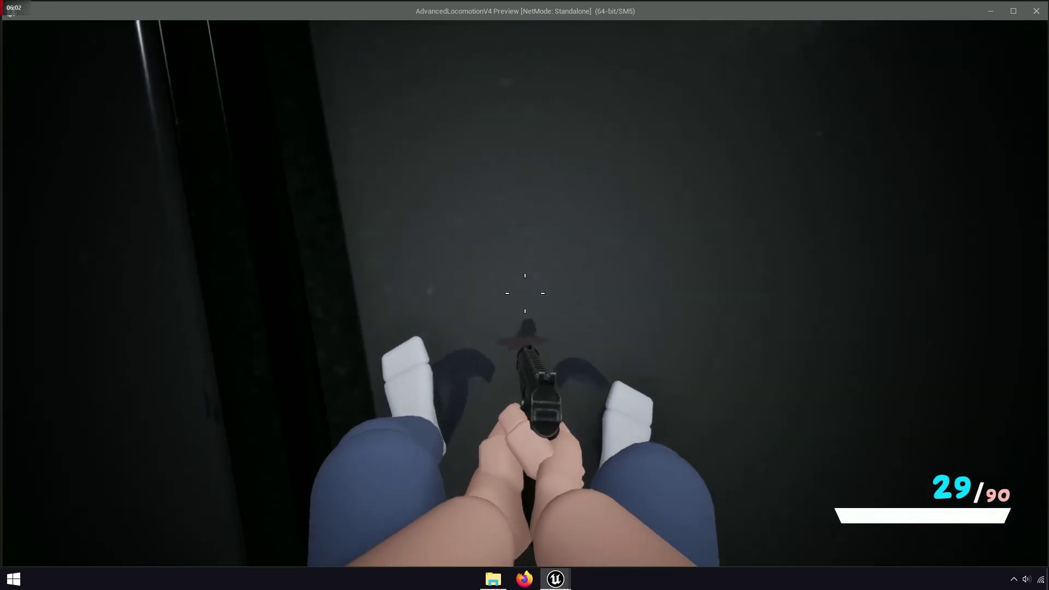
click(524, 294)
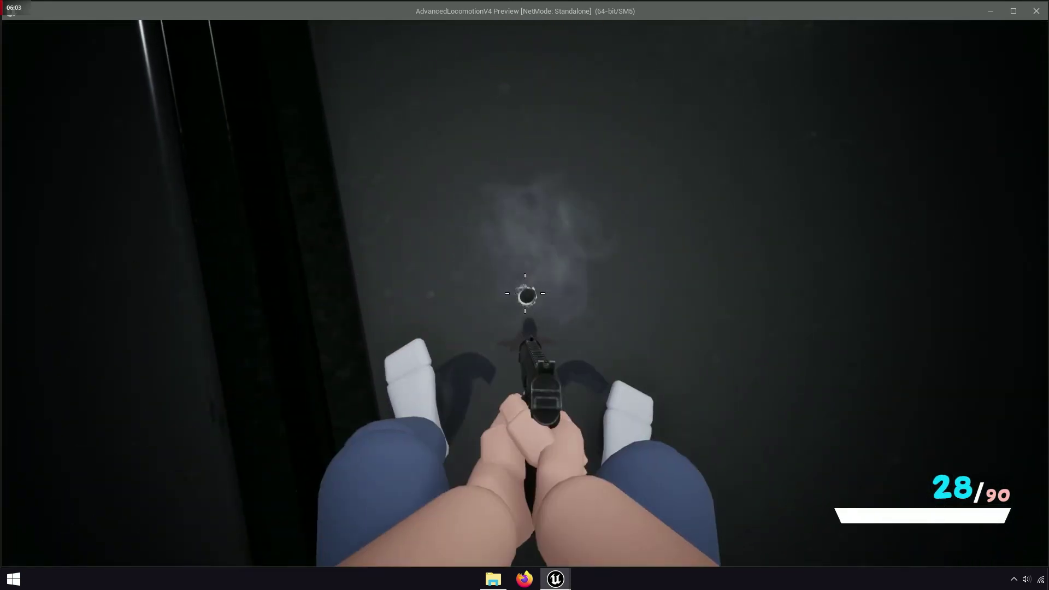
click(525, 294)
click(524, 294)
click(524, 293)
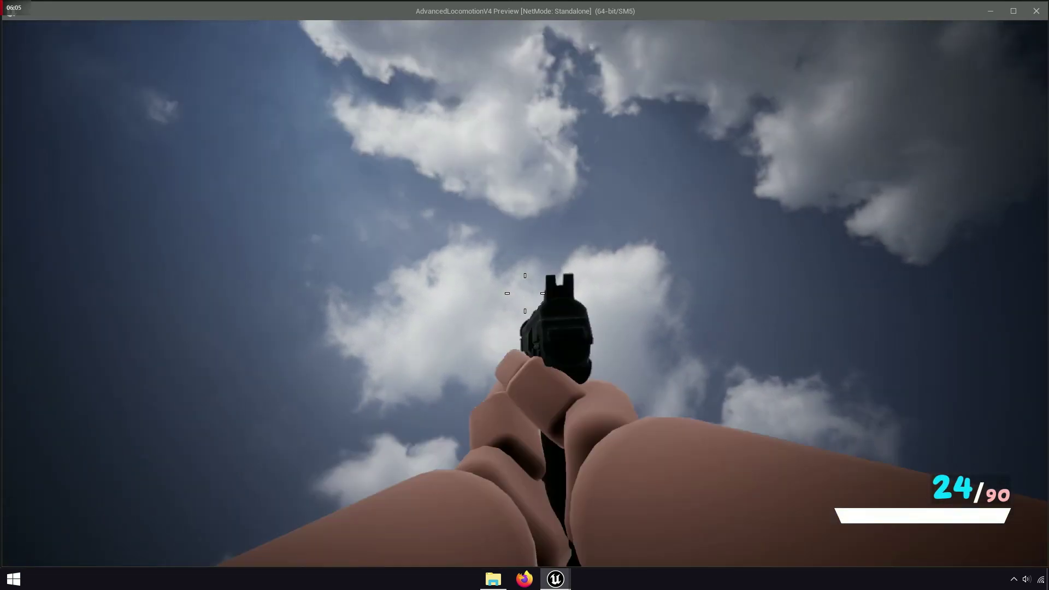
click(524, 293)
click(525, 294)
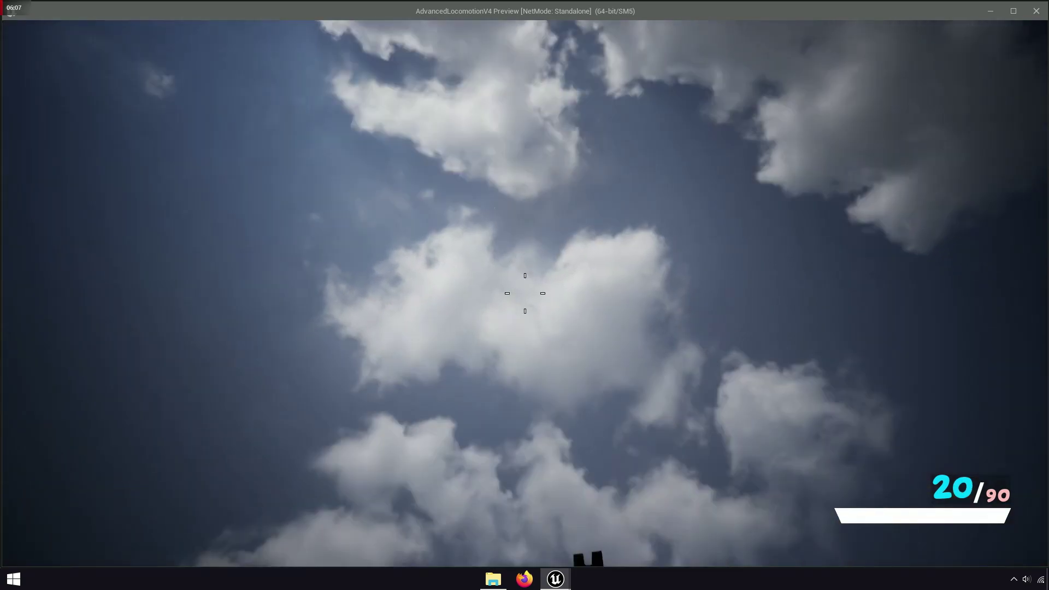
click(525, 293)
click(525, 294)
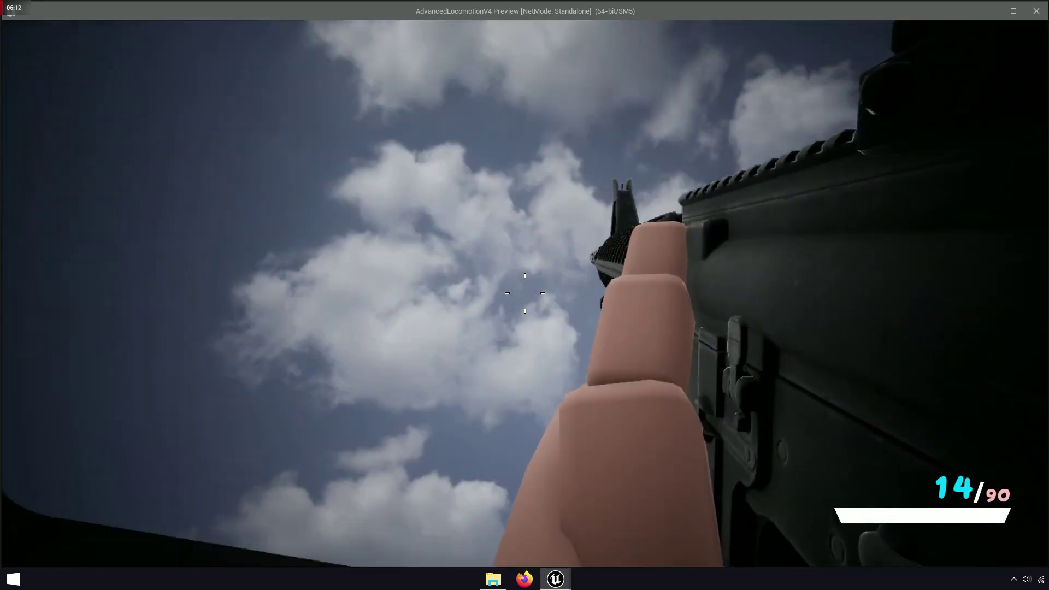
Empty the rifle in bursts to check spread, then reload, crouch and fire at the floor.
click(525, 294)
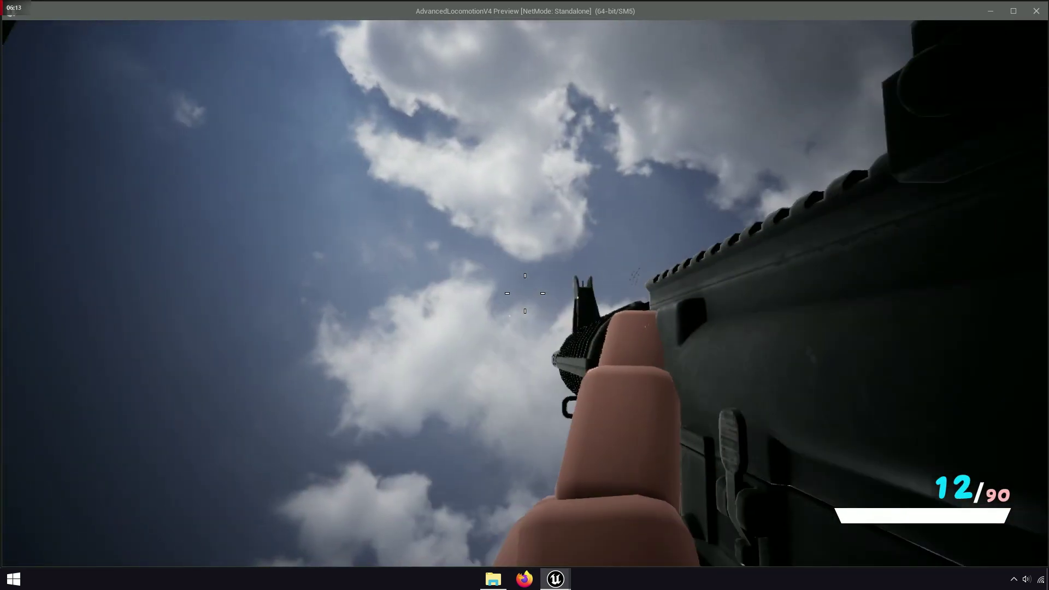
click(525, 294)
click(525, 294)
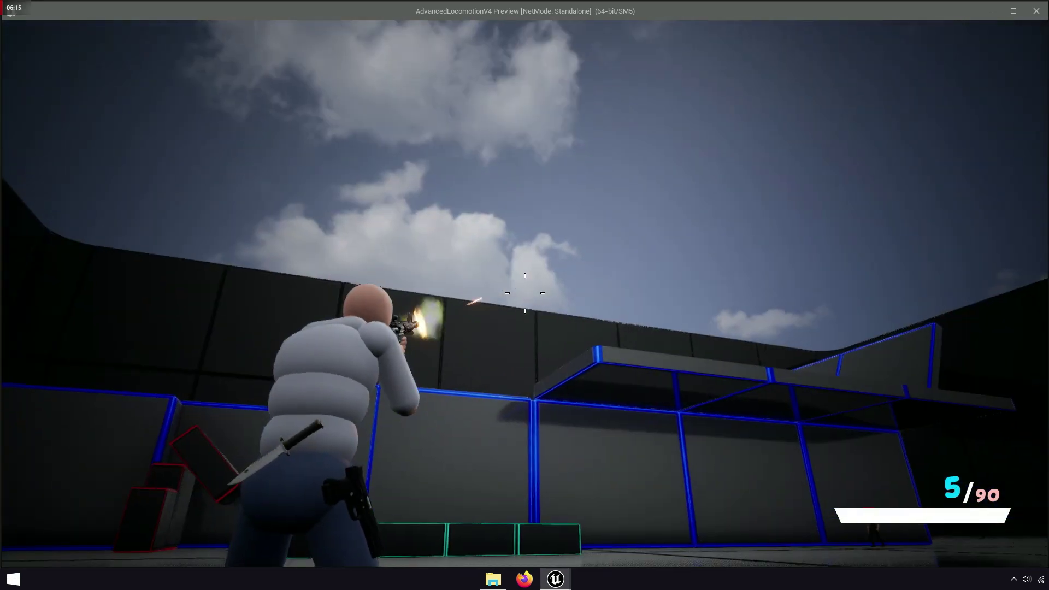
click(525, 293)
key(w)
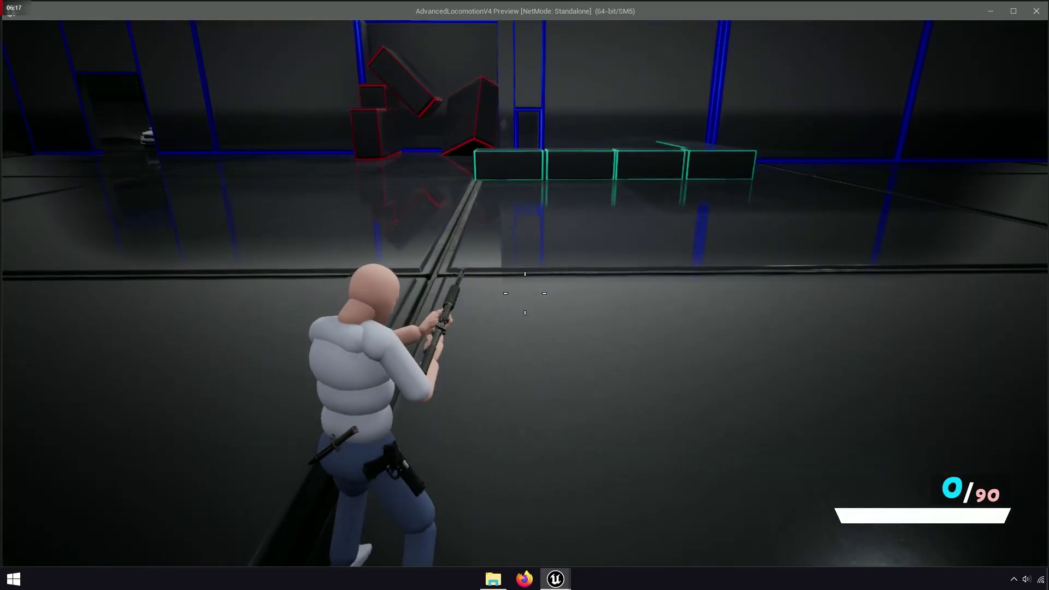
key(r)
key(c)
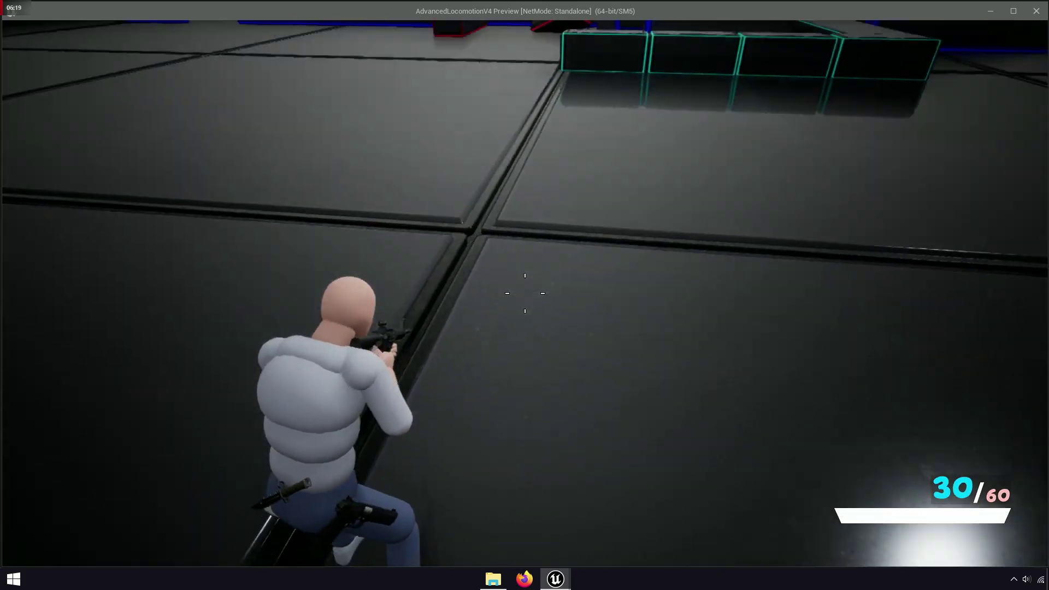
click(525, 294)
click(525, 294)
click(525, 294)
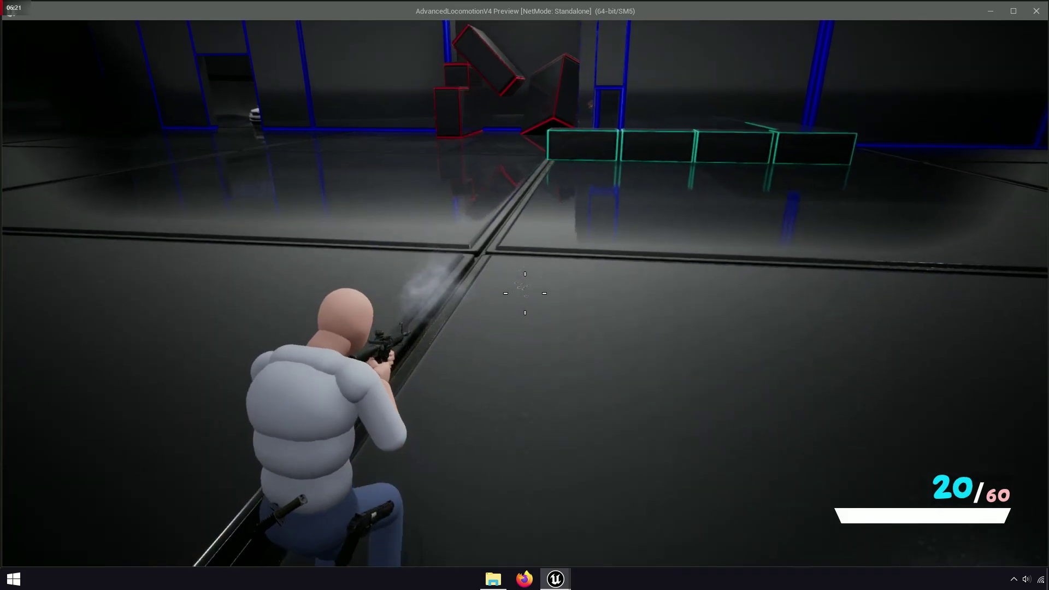
click(525, 294)
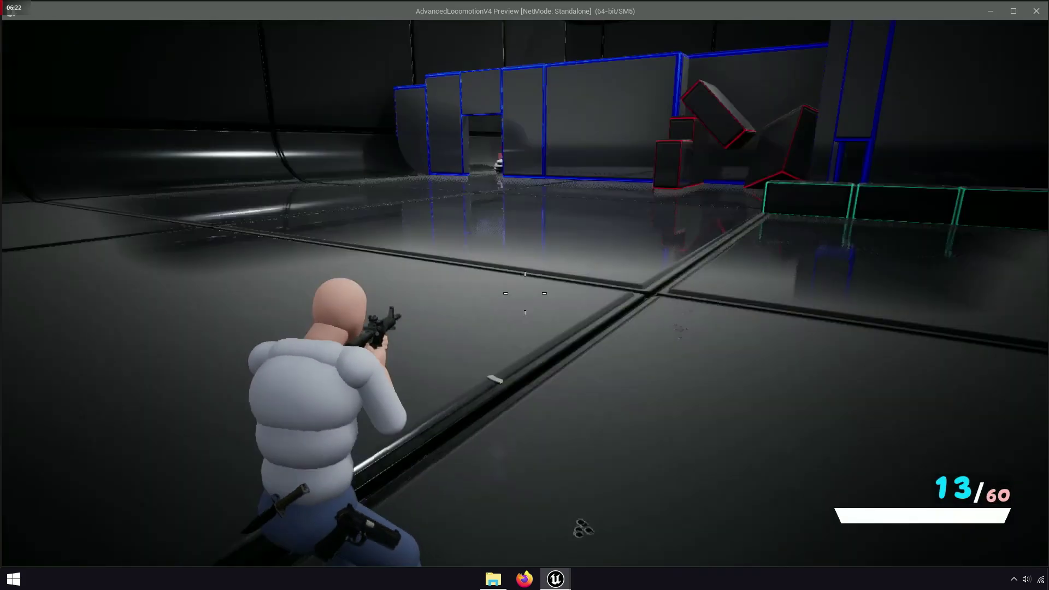
Fire across the arena at the blue-outlined structure and floor, then end play and return to WeaponComponent.
click(525, 293)
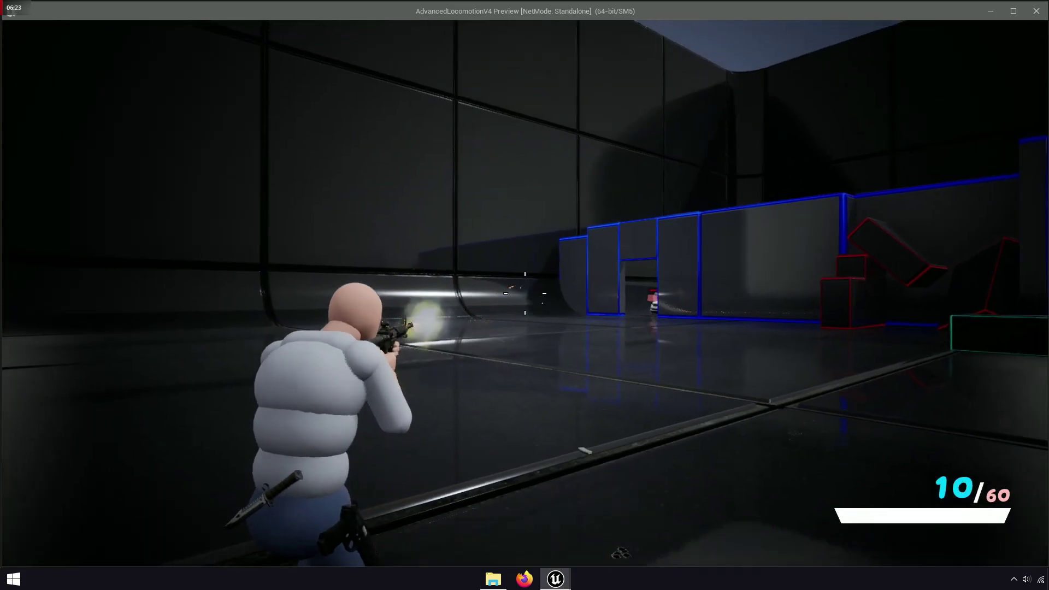
click(525, 294)
click(525, 294)
click(525, 294)
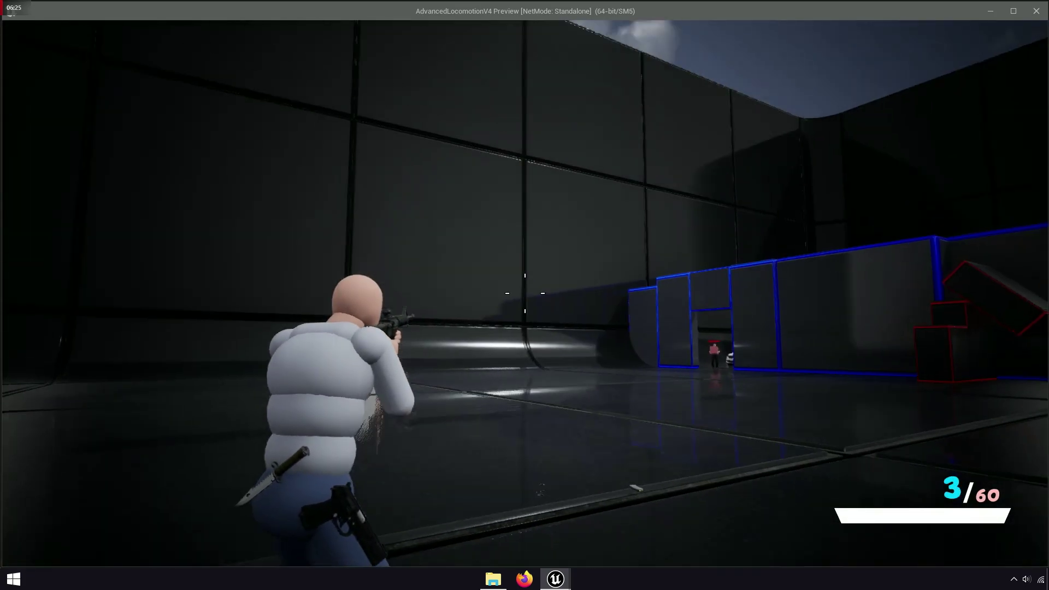
click(524, 293)
key(r)
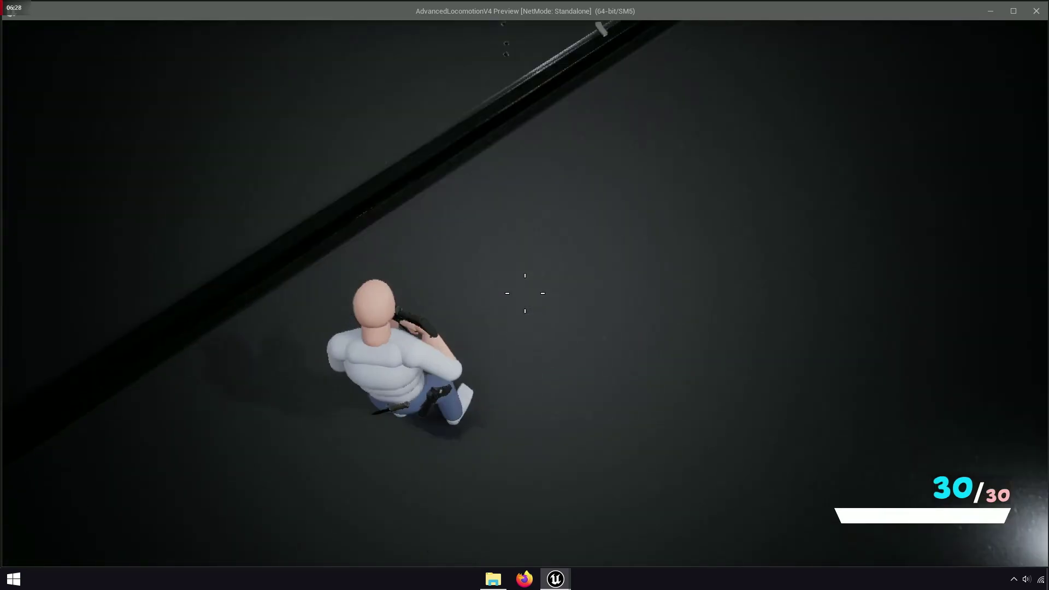
click(524, 294)
click(524, 293)
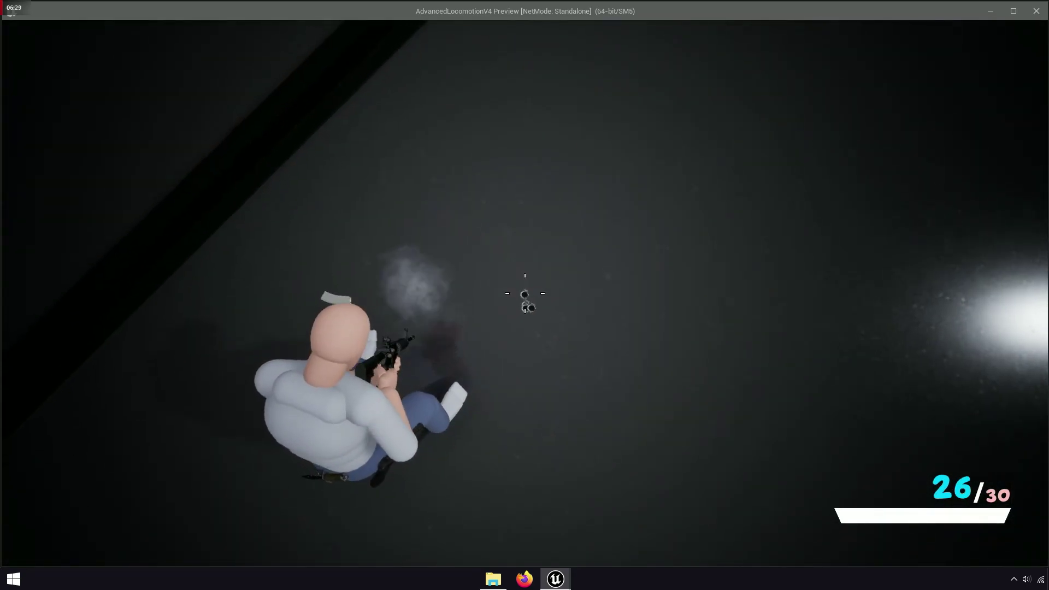
click(525, 294)
click(524, 294)
click(525, 293)
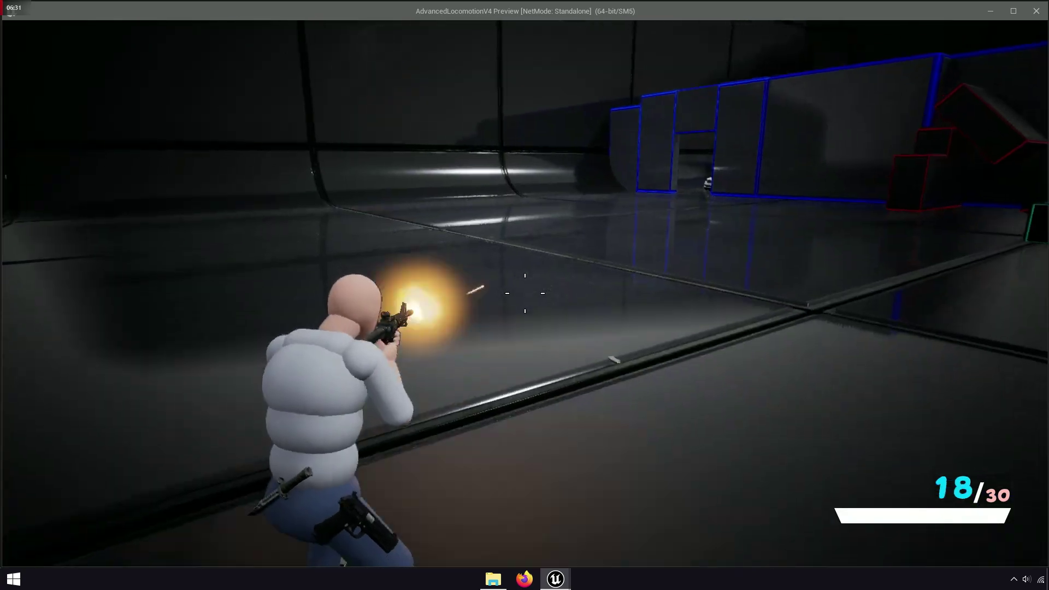
key(Escape)
click(336, 24)
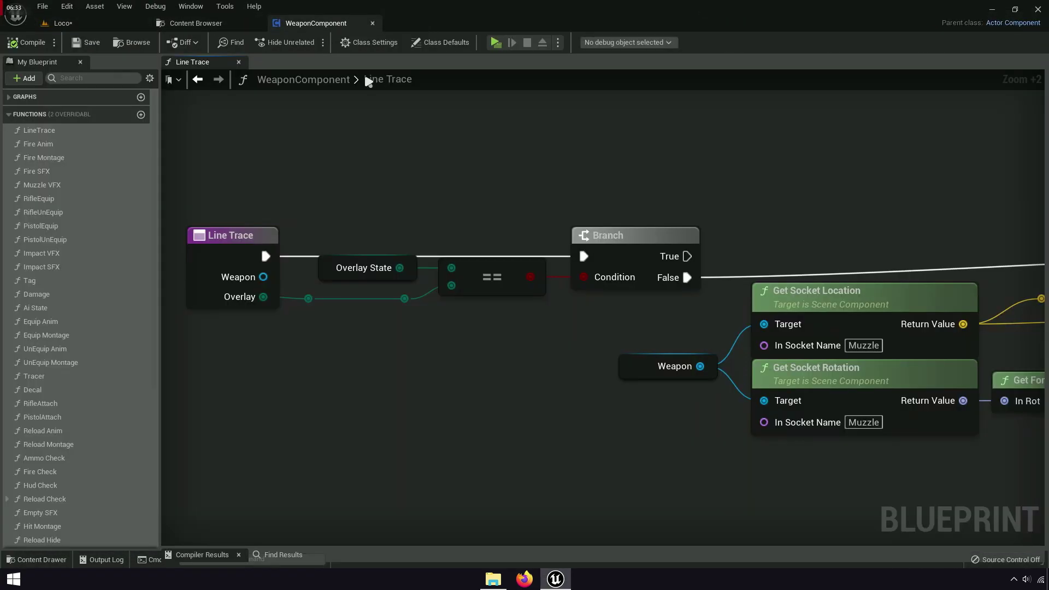
Open the Tracer function from the Line Trace graph and change its yaw offset from 2.0 to 5.0.
scroll(661, 191, down, 1)
right_drag(661, 192, 435, 155)
scroll(436, 154, down, 2)
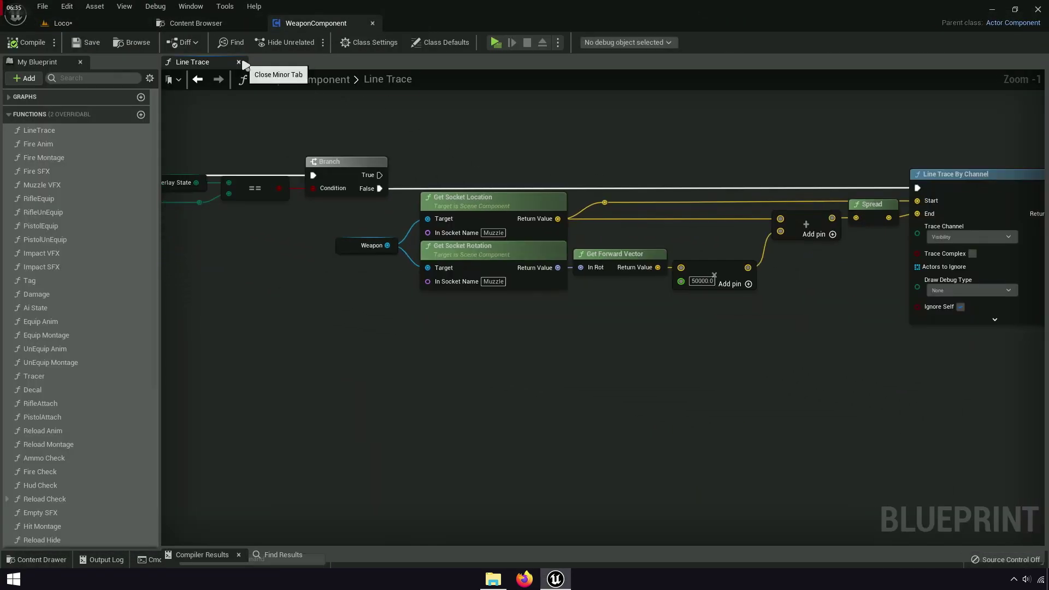
mouse_move(537, 137)
right_down()
mouse_move(447, 133)
mouse_move(460, 178)
right_up()
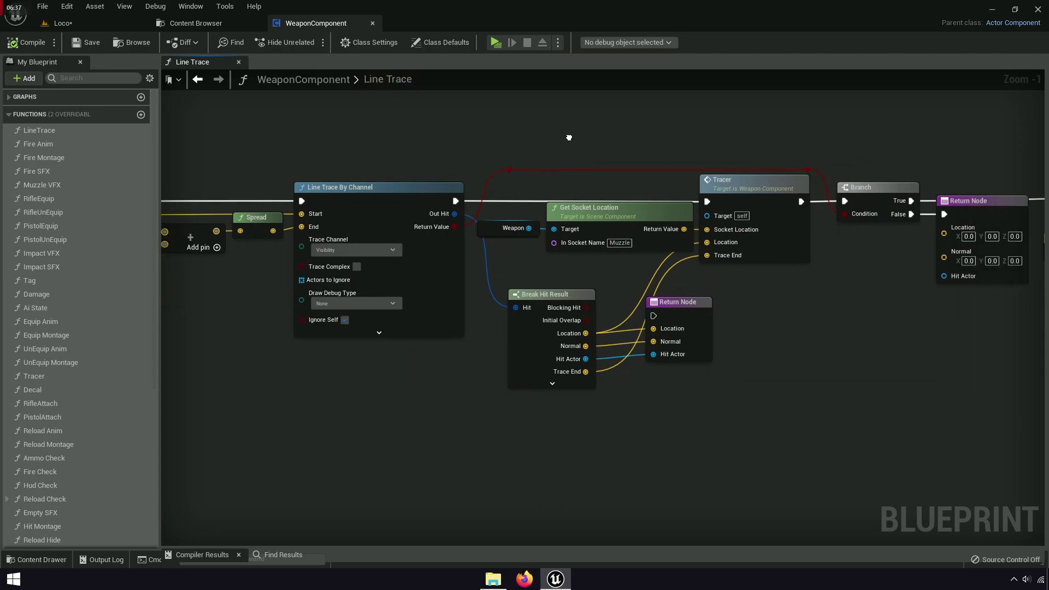
scroll(459, 178, up, 1)
scroll(778, 356, up, 3)
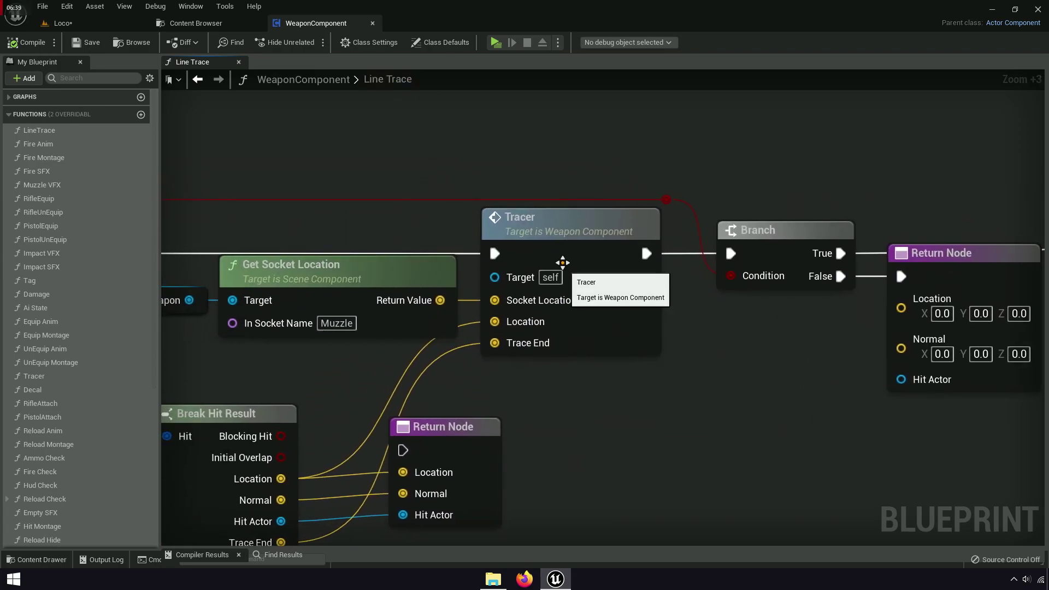
double_click(575, 233)
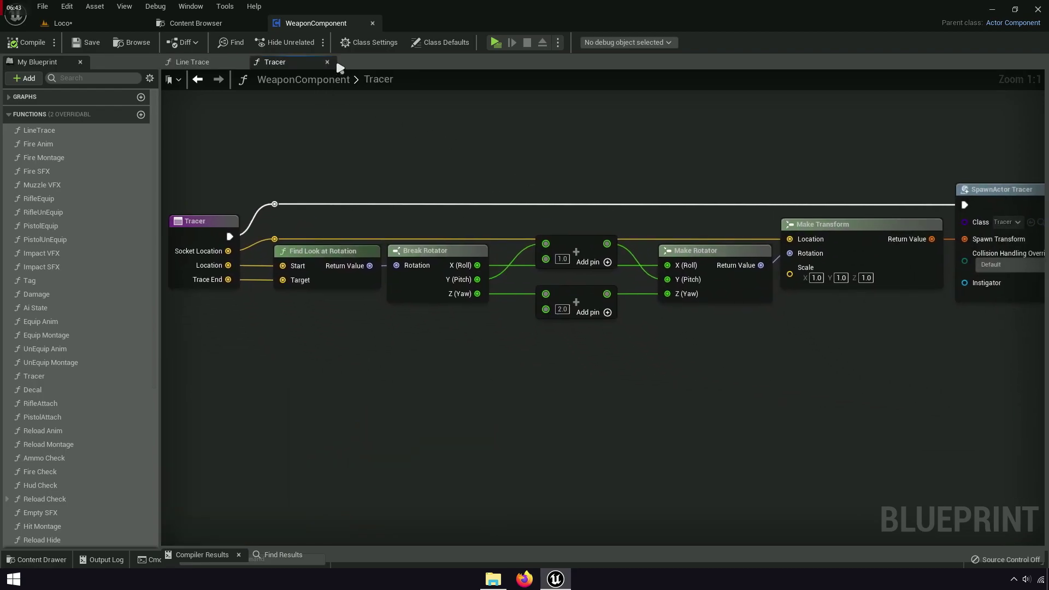
right_drag(500, 163, 473, 164)
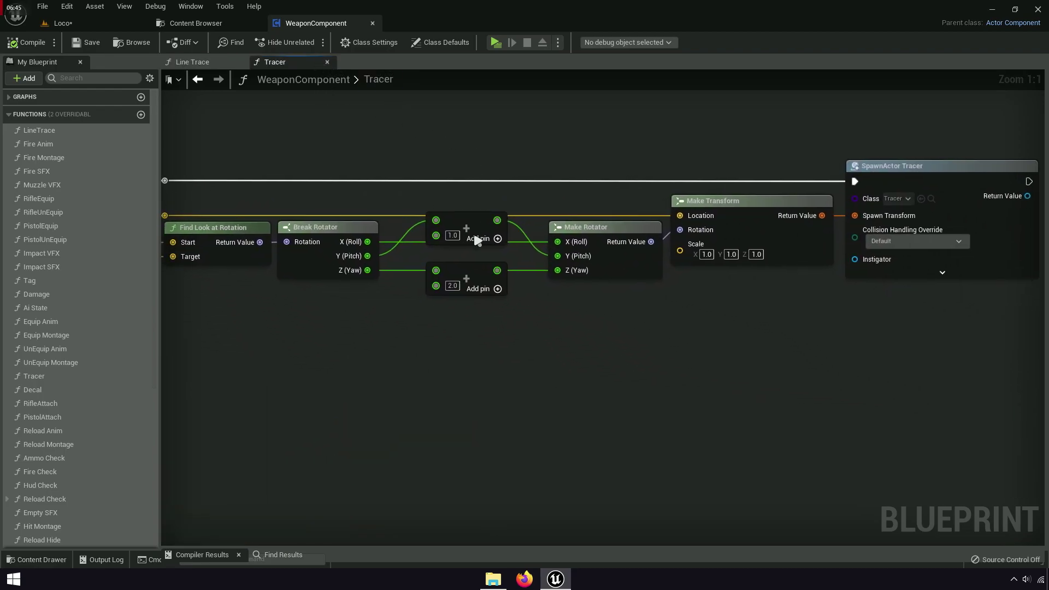
scroll(480, 235, up, 5)
mouse_move(382, 321)
right_down()
mouse_move(833, 448)
mouse_move(361, 436)
right_up()
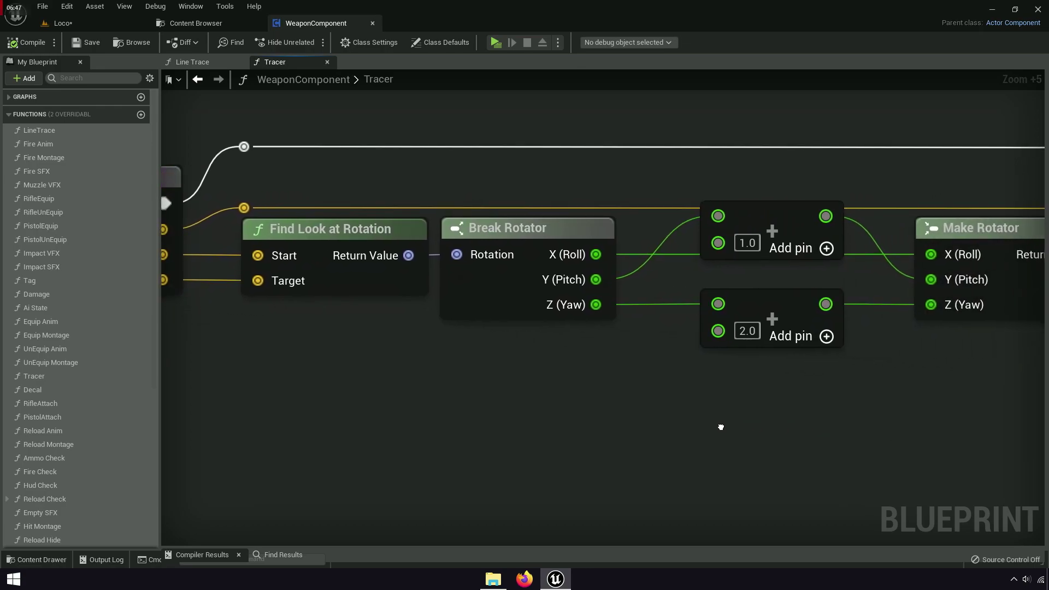
mouse_move(762, 350)
right_down()
mouse_move(543, 347)
mouse_move(382, 398)
mouse_move(935, 408)
right_up()
scroll(711, 371, up, 2)
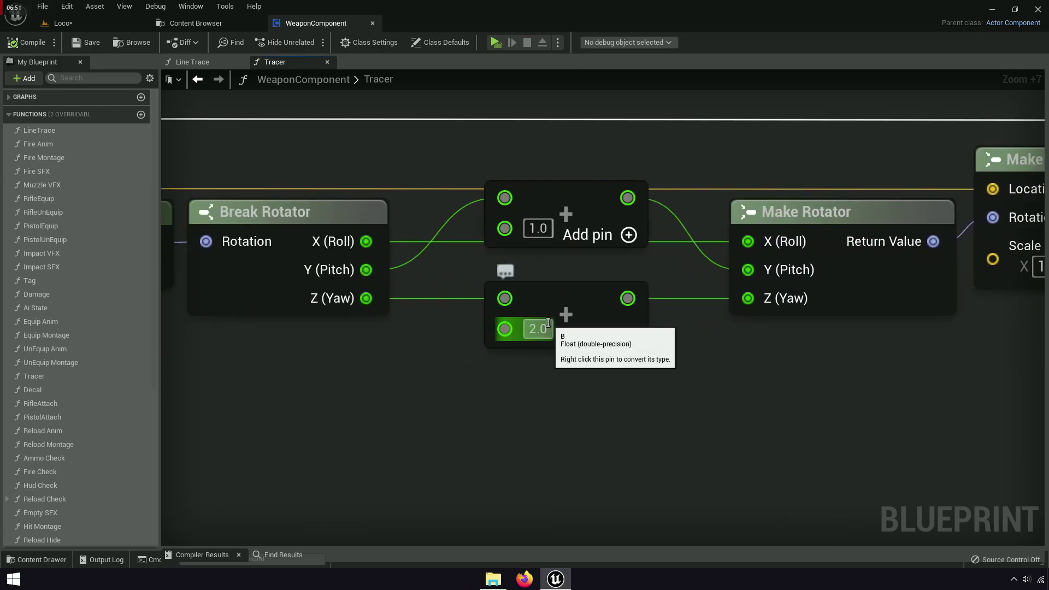
key(BackSpace)
text(5)
key(Return)
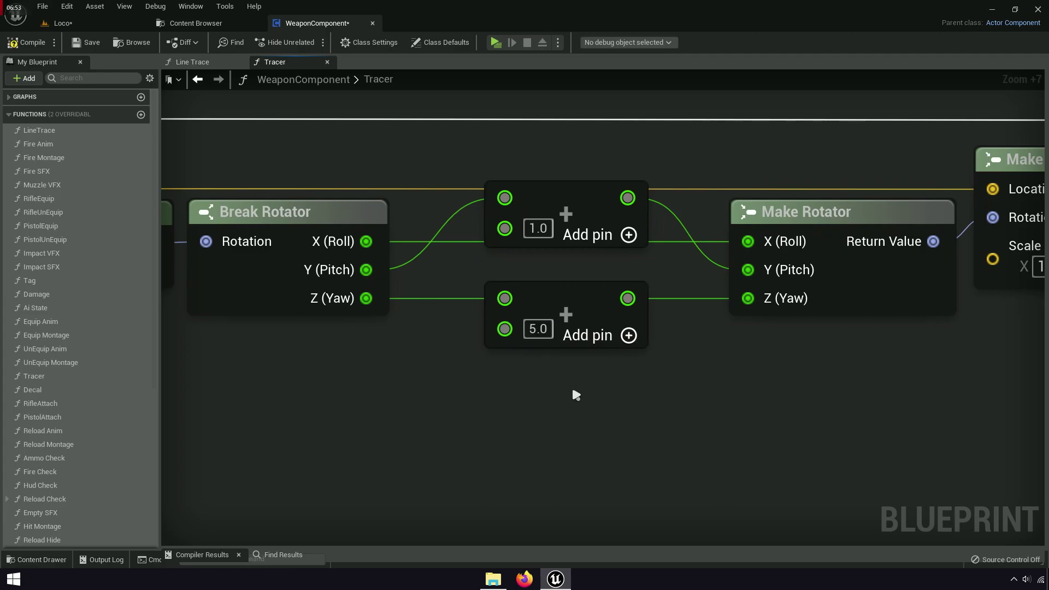
Compile and save WeaponComponent with the new 5.0 yaw offset.
scroll(715, 408, down, 5)
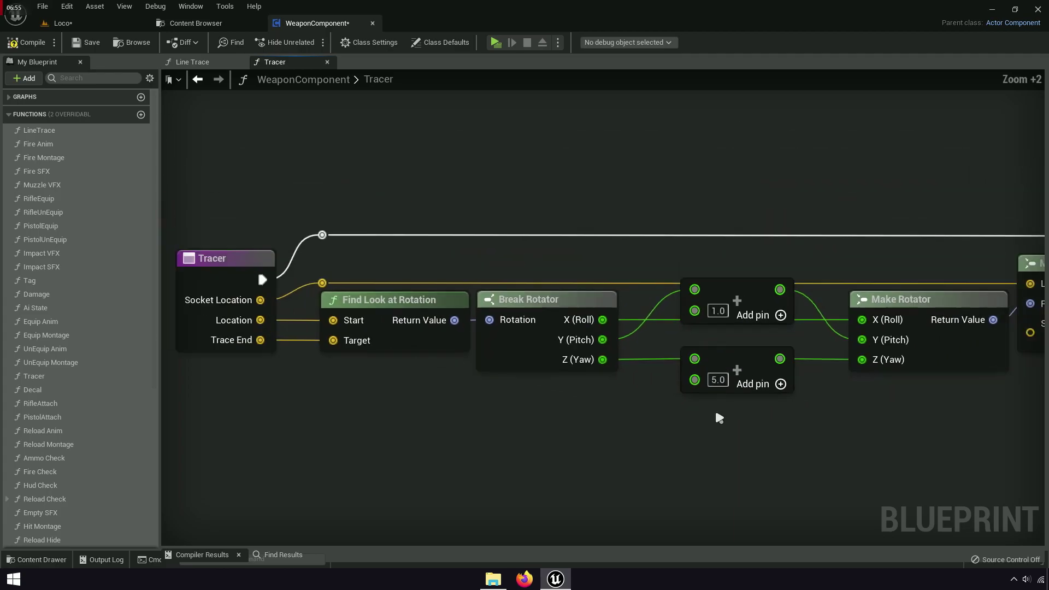
right_click(704, 420)
click(31, 50)
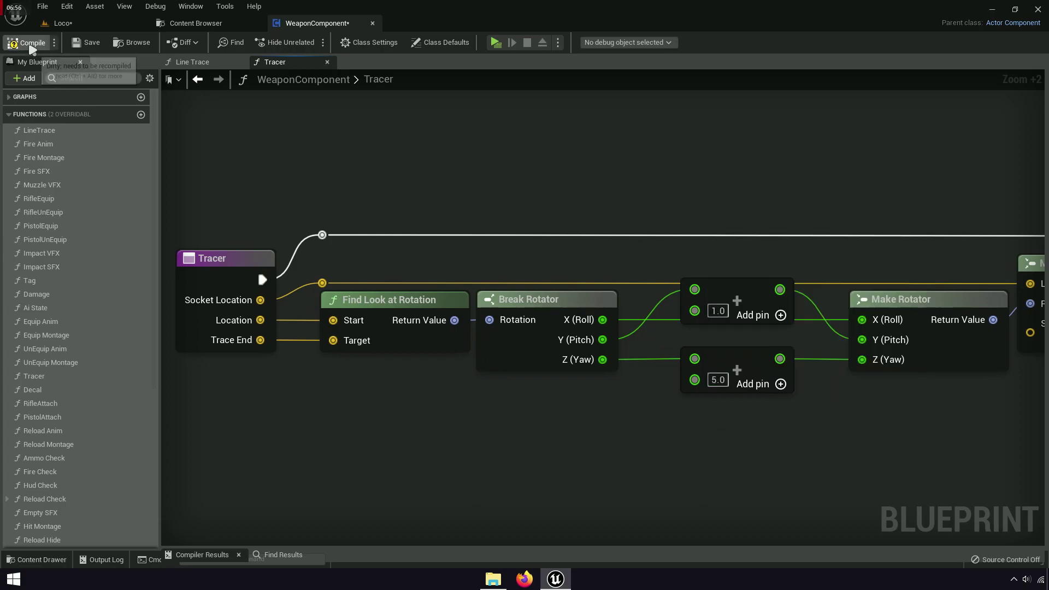
click(89, 43)
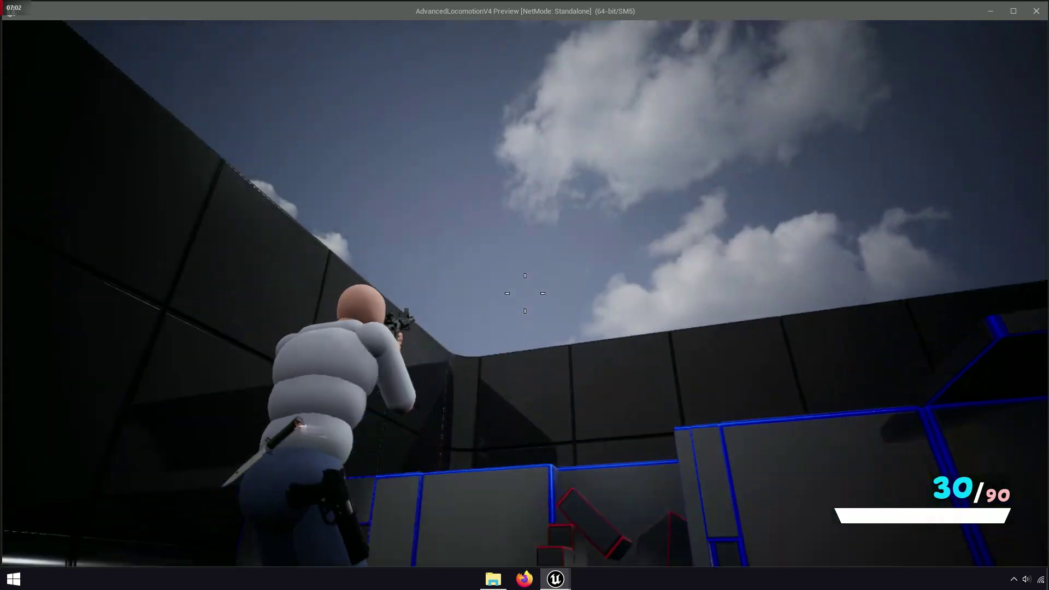
Fire the rifle repeatedly while aiming up and at the walls to watch the new tracers.
drag(525, 293, 525, 293)
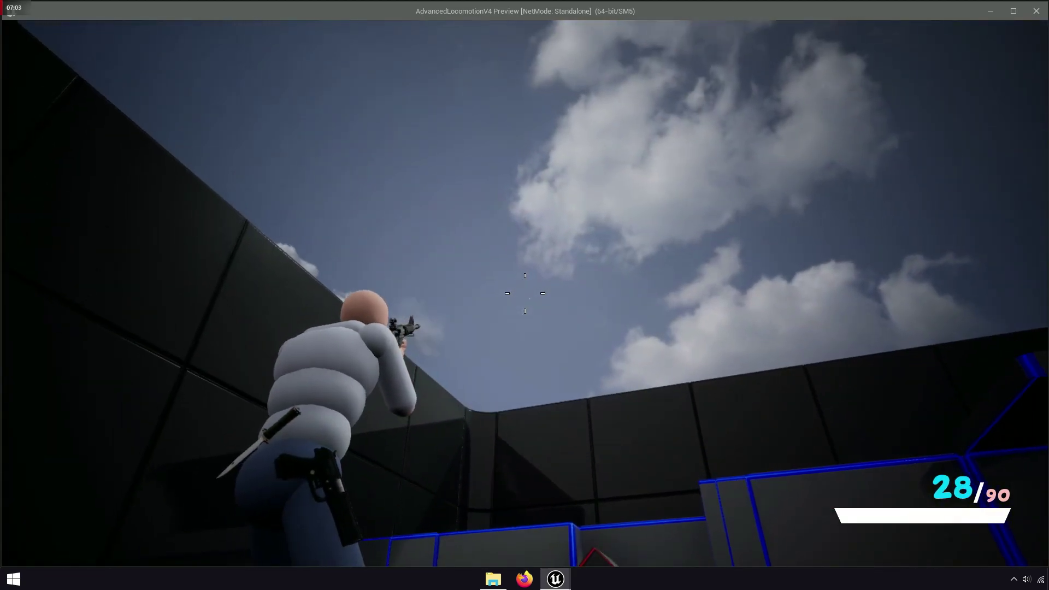
click(525, 293)
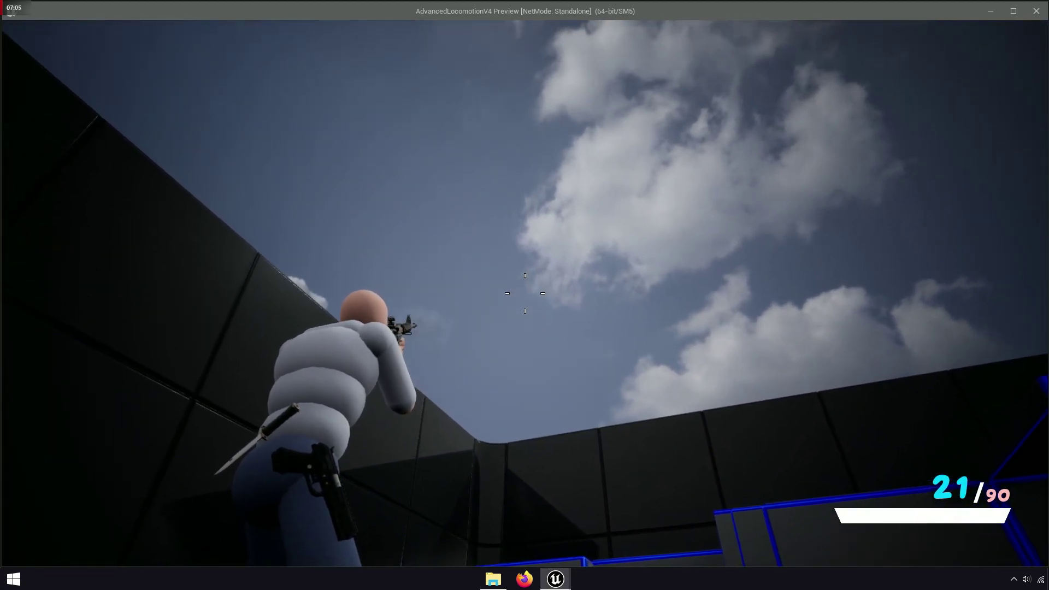
click(524, 293)
click(524, 293)
click(524, 293)
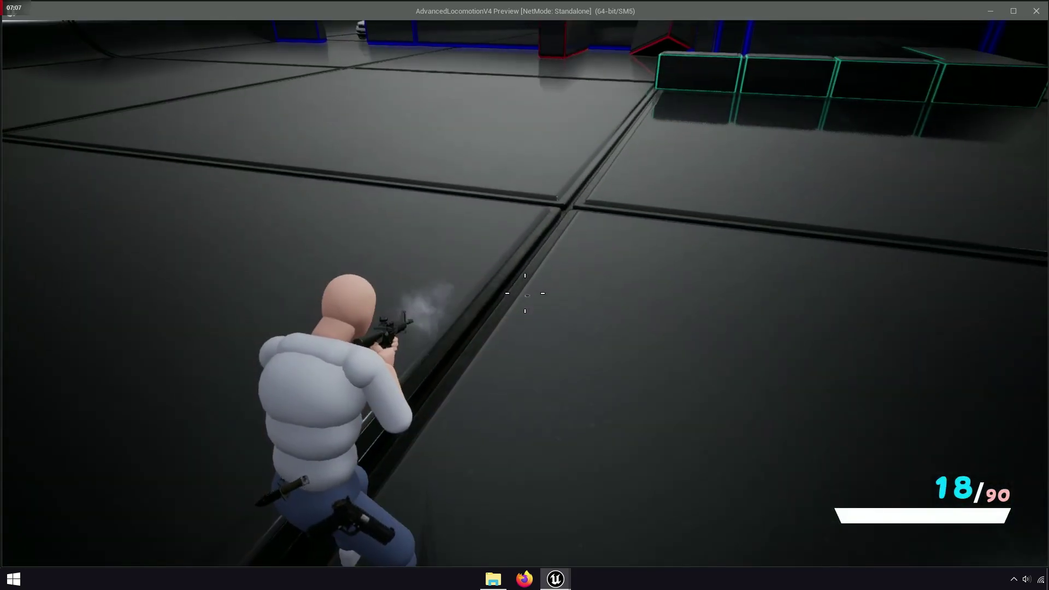
click(524, 293)
click(525, 293)
click(525, 293)
click(525, 293)
drag(525, 293, 525, 293)
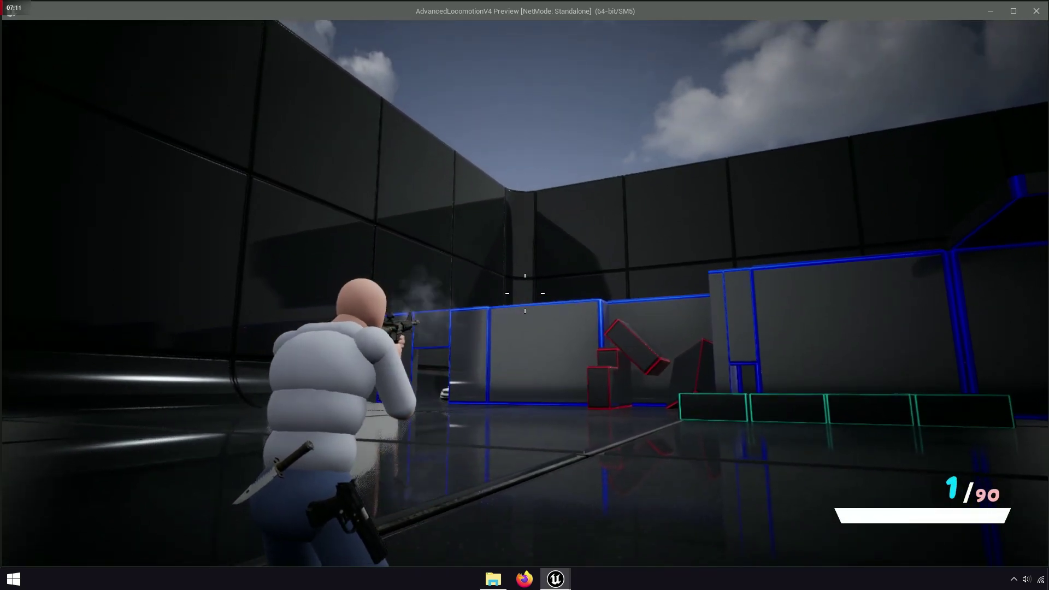
Close the Tracer function graph and bring the Spread and Line Trace By Channel nodes into view.
key(r)
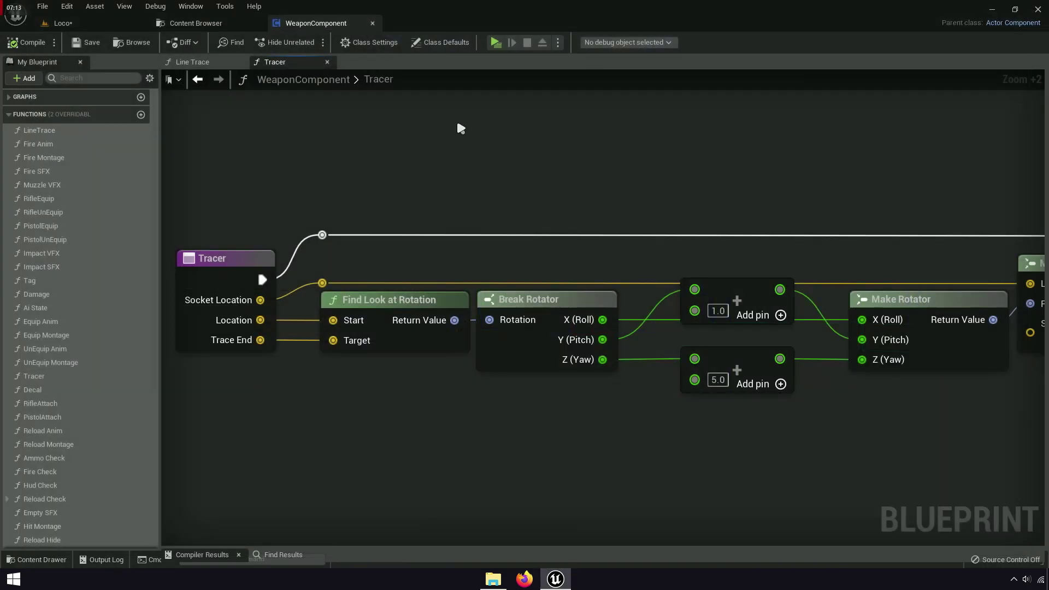
right_drag(457, 118, 340, 61)
click(327, 62)
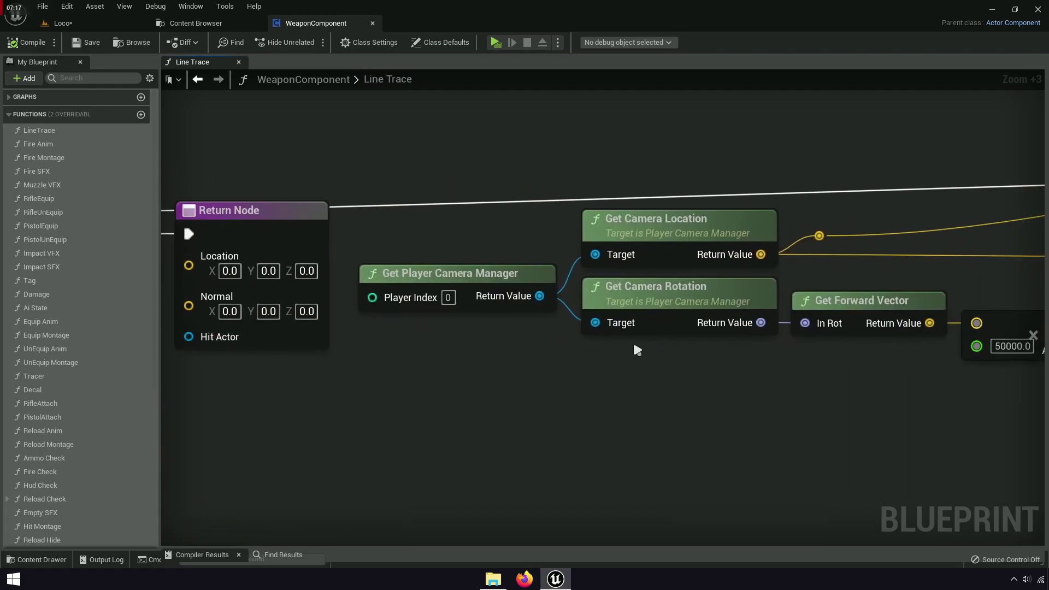
right_drag(711, 328, 278, 340)
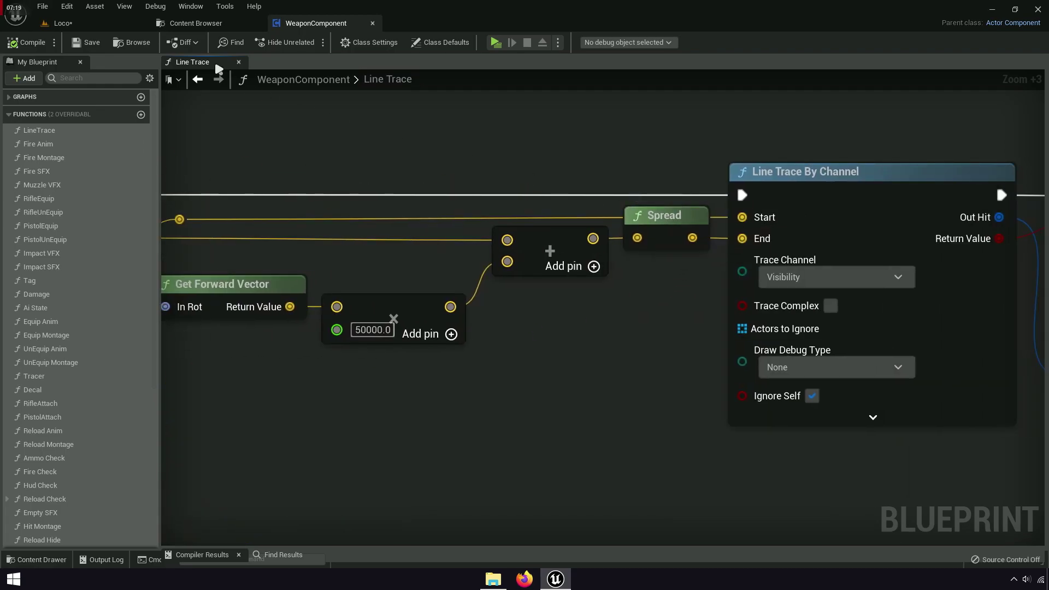
Open the Rifle Blueprint from the Content Browser's Blueprint/Weapon folder.
click(195, 23)
click(316, 42)
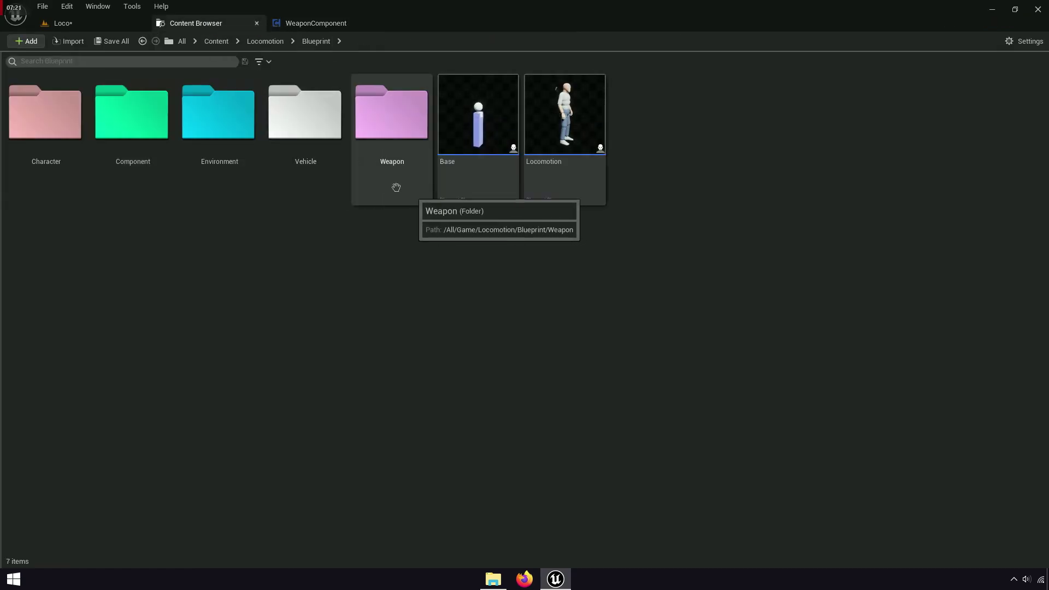
double_click(370, 175)
double_click(743, 172)
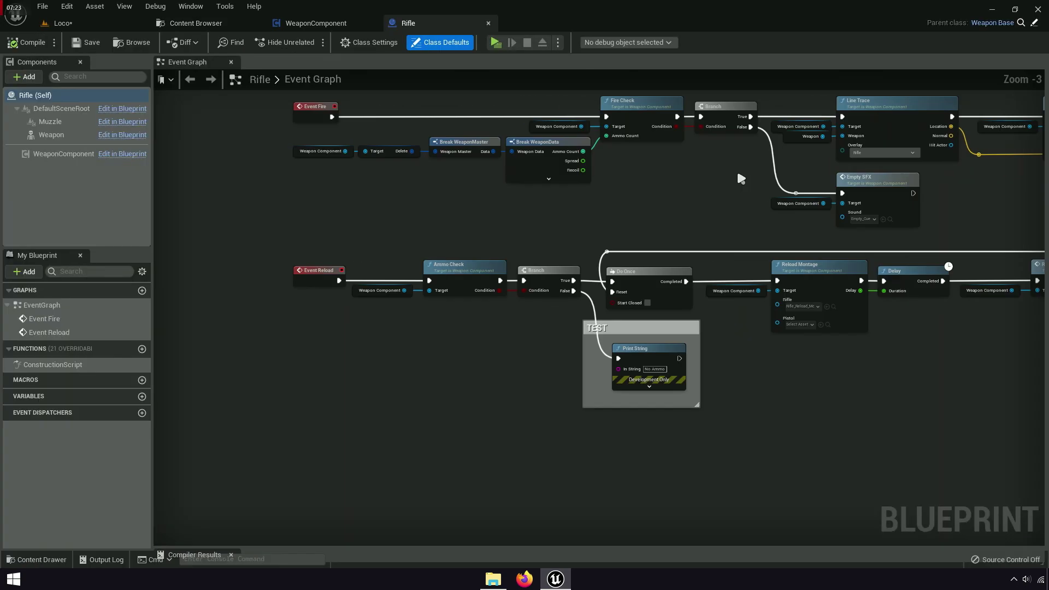
In the Rifle's Construction Script, set Data Spread on Set members to 10000.0.
click(232, 61)
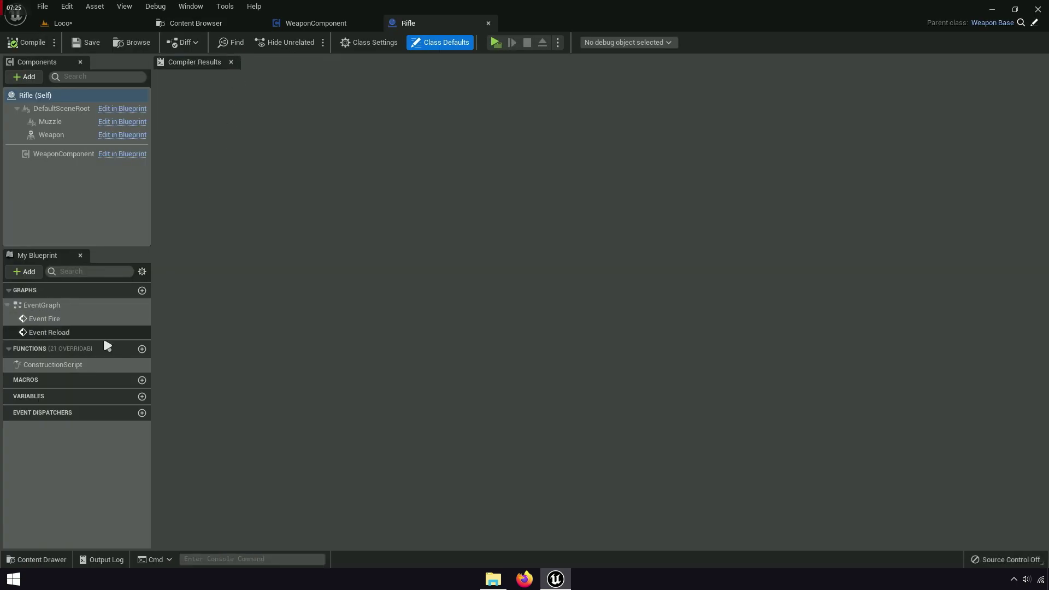
double_click(41, 362)
scroll(517, 306, up, 4)
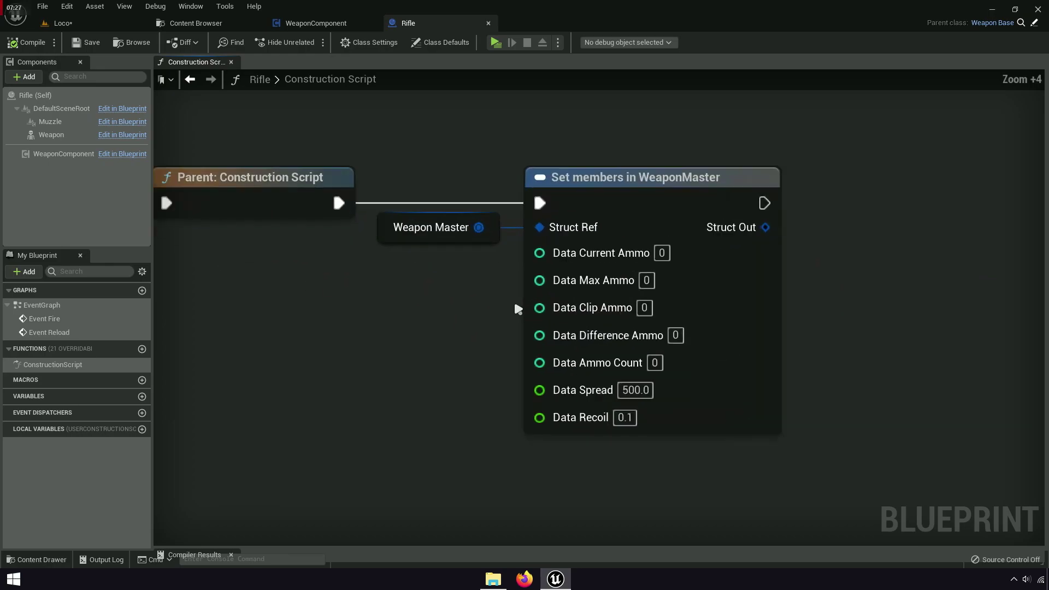
scroll(519, 317, up, 3)
right_drag(535, 431, 610, 334)
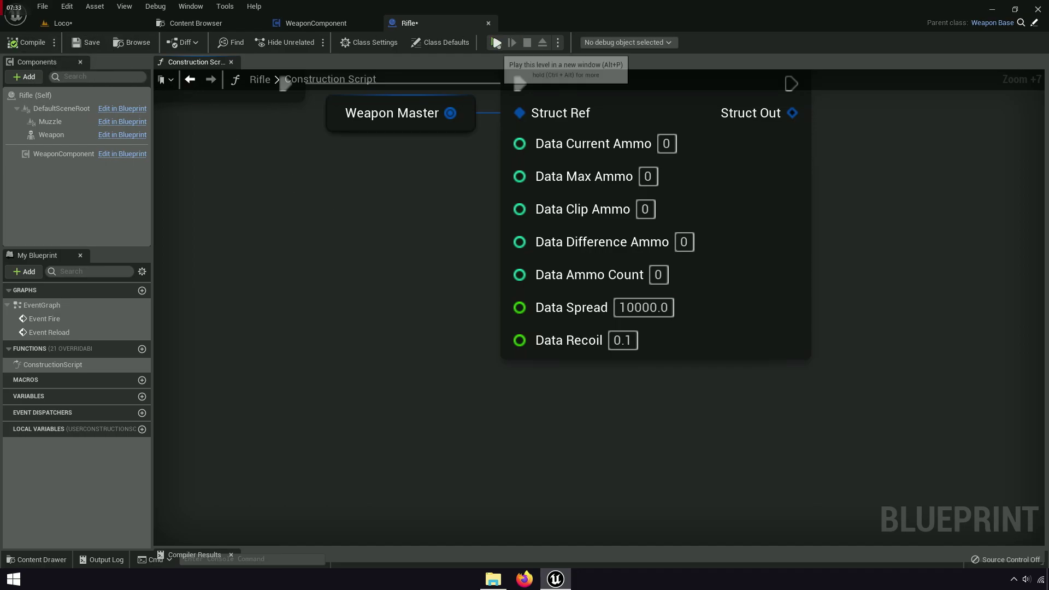
click(497, 43)
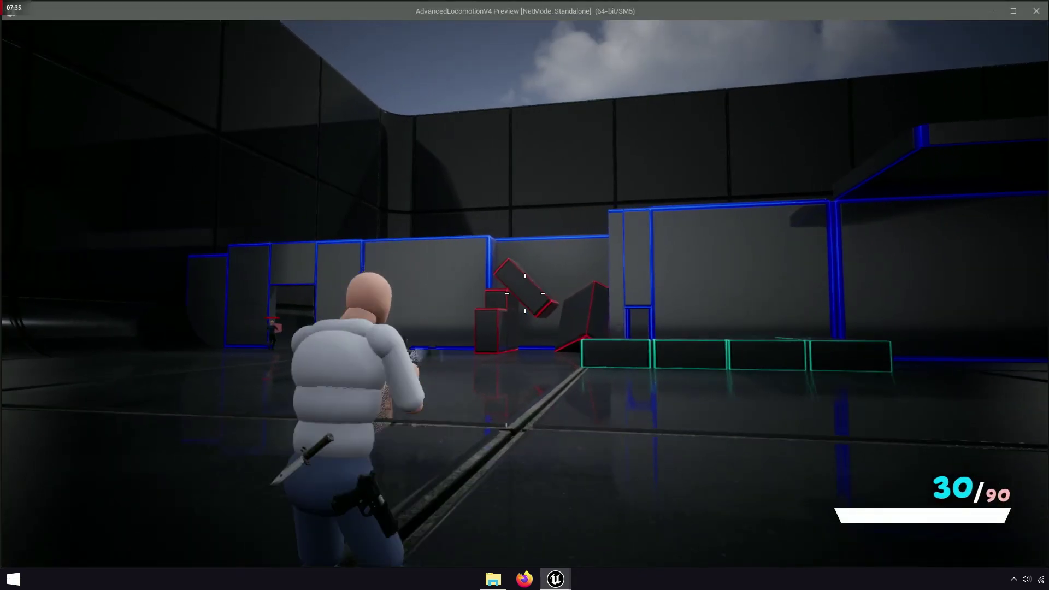
Spray the rifle at the floor for scattered holes, reload, then fire the pistol at the wall.
drag(525, 294, 524, 293)
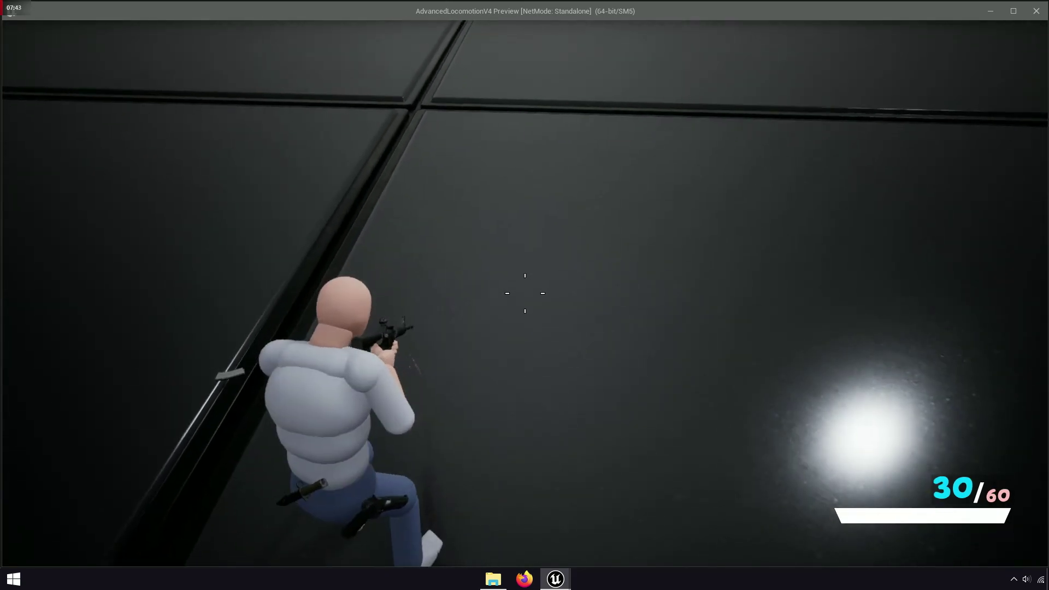
drag(525, 293, 524, 294)
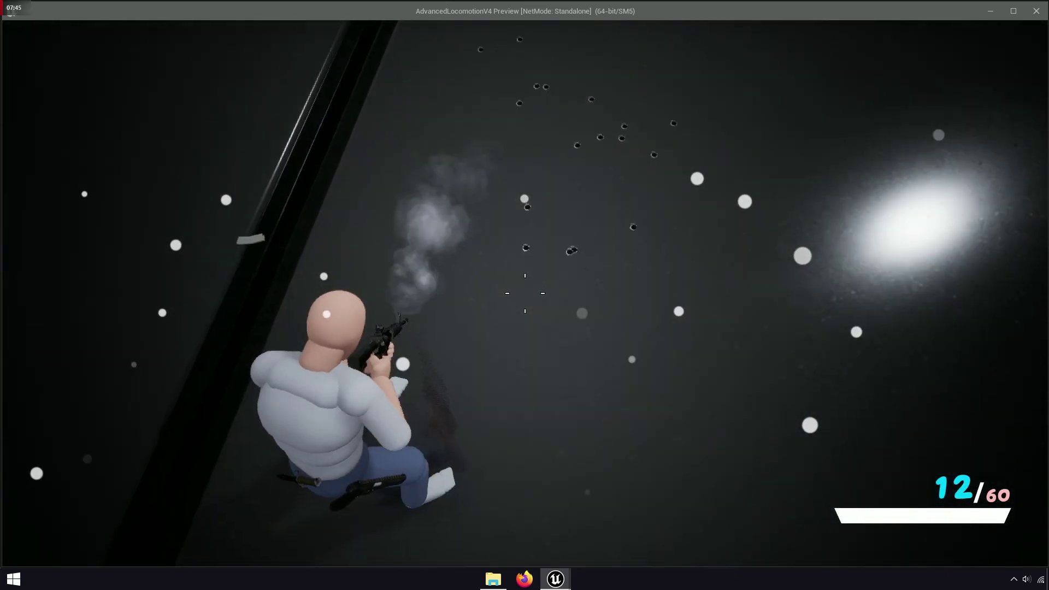
mouse_move(525, 293)
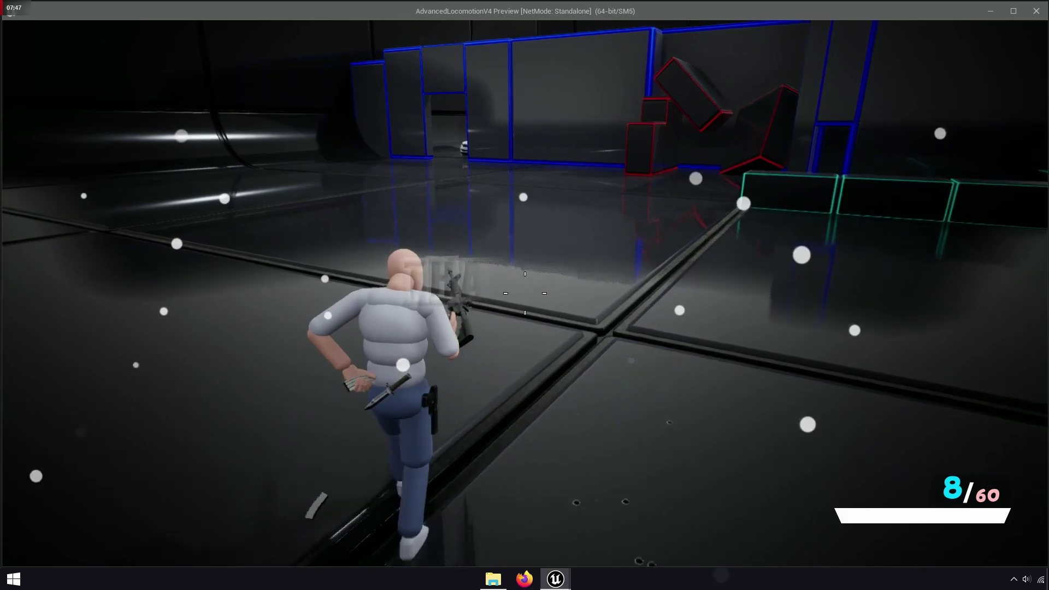
key(r)
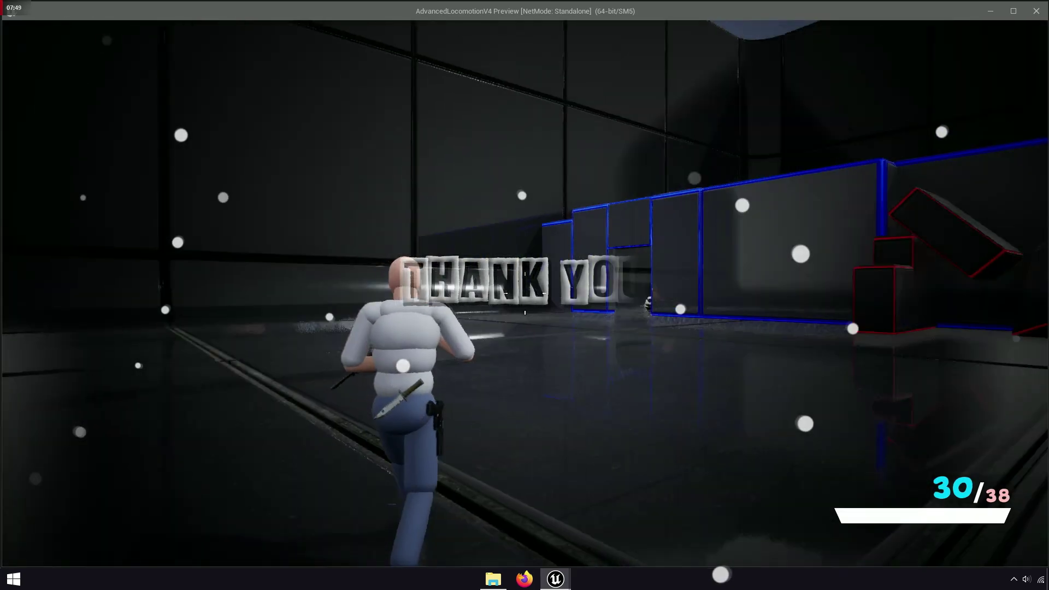
key(2)
click(525, 294)
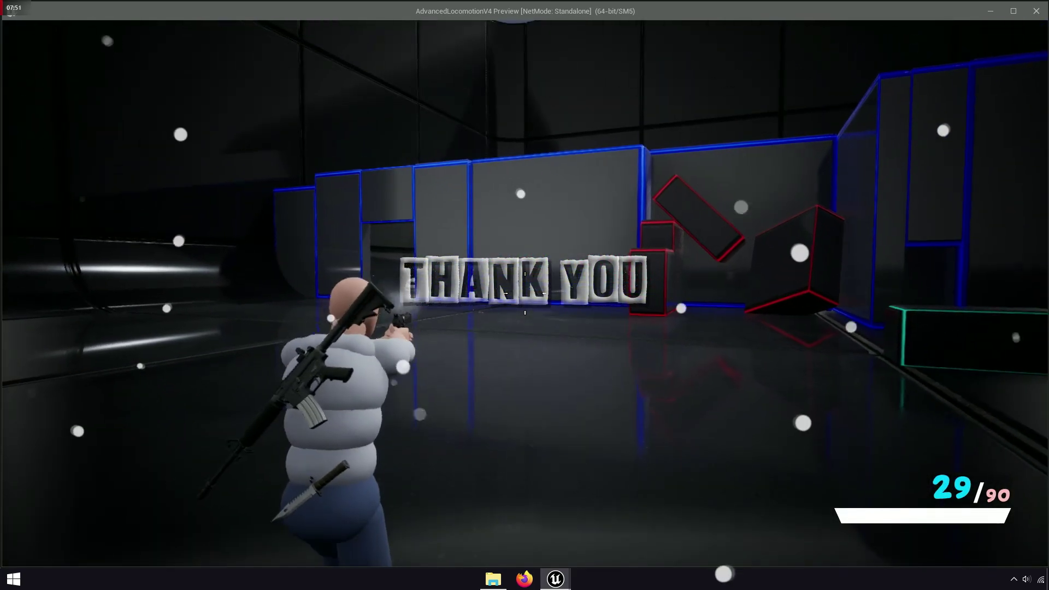
click(525, 294)
click(525, 293)
Run forward, aim and fire the rifle at the car, then go back to the Content Browser.
key(w)
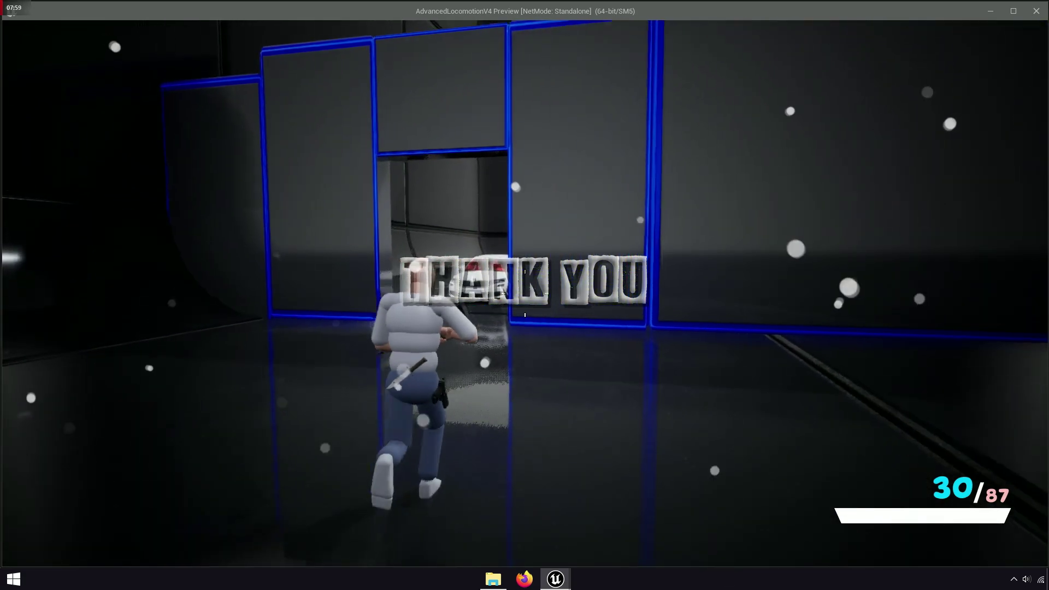
right_click(525, 293)
click(525, 294)
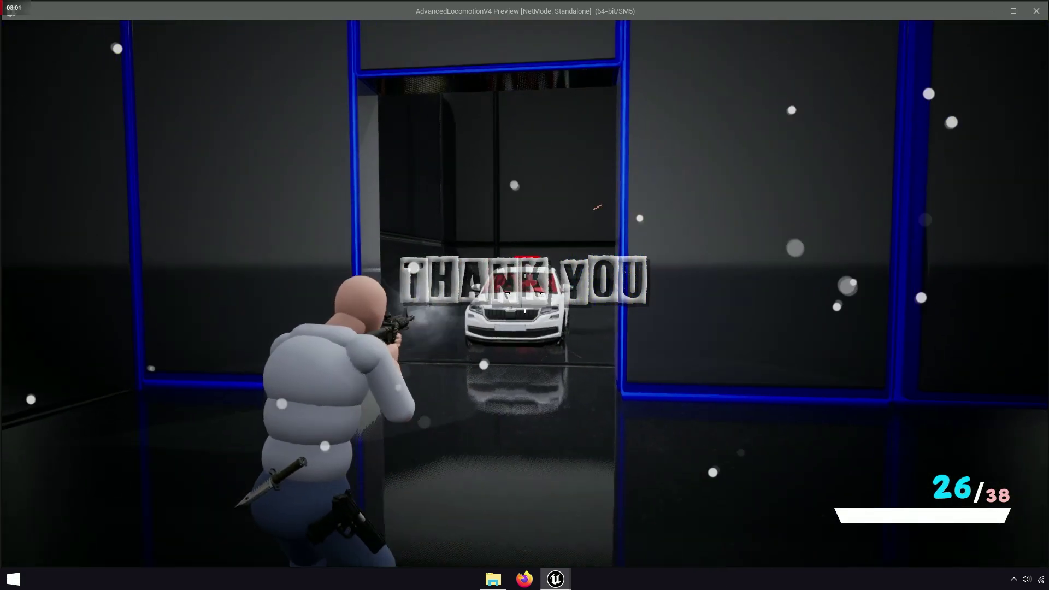
click(525, 294)
click(525, 294)
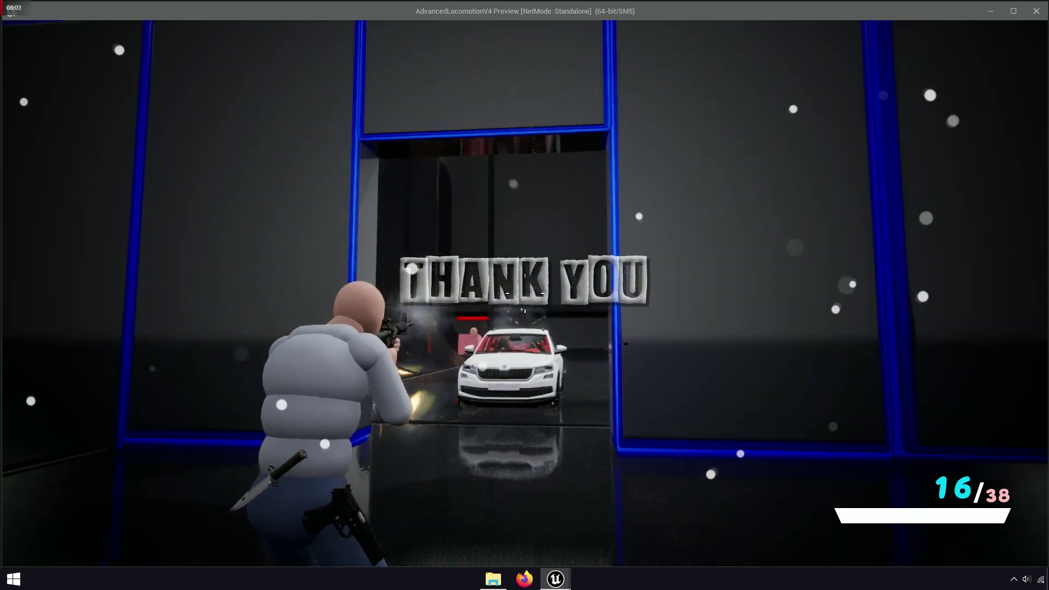
click(525, 294)
key(w)
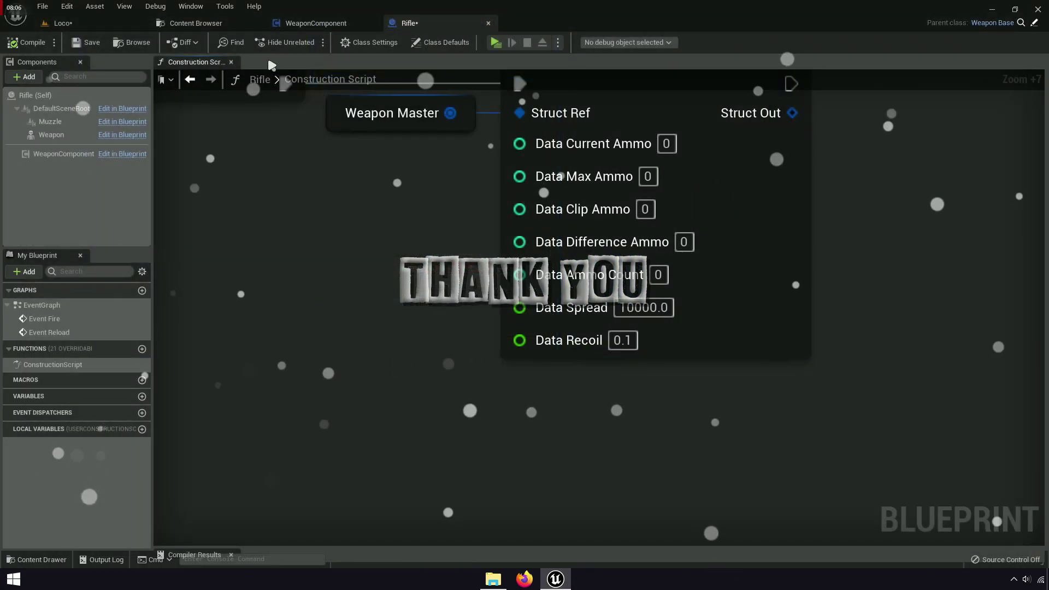
click(208, 24)
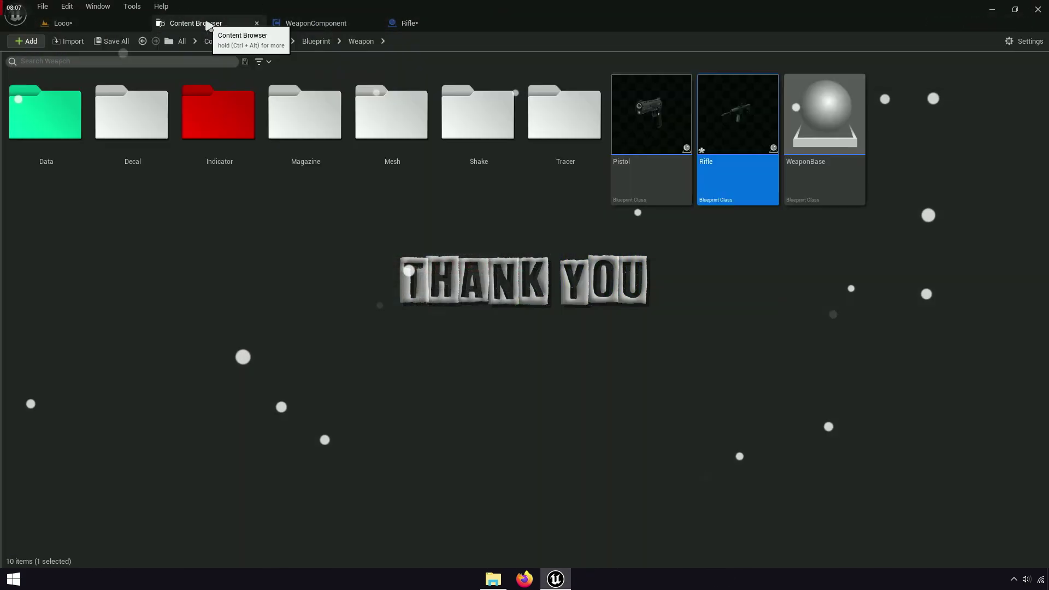